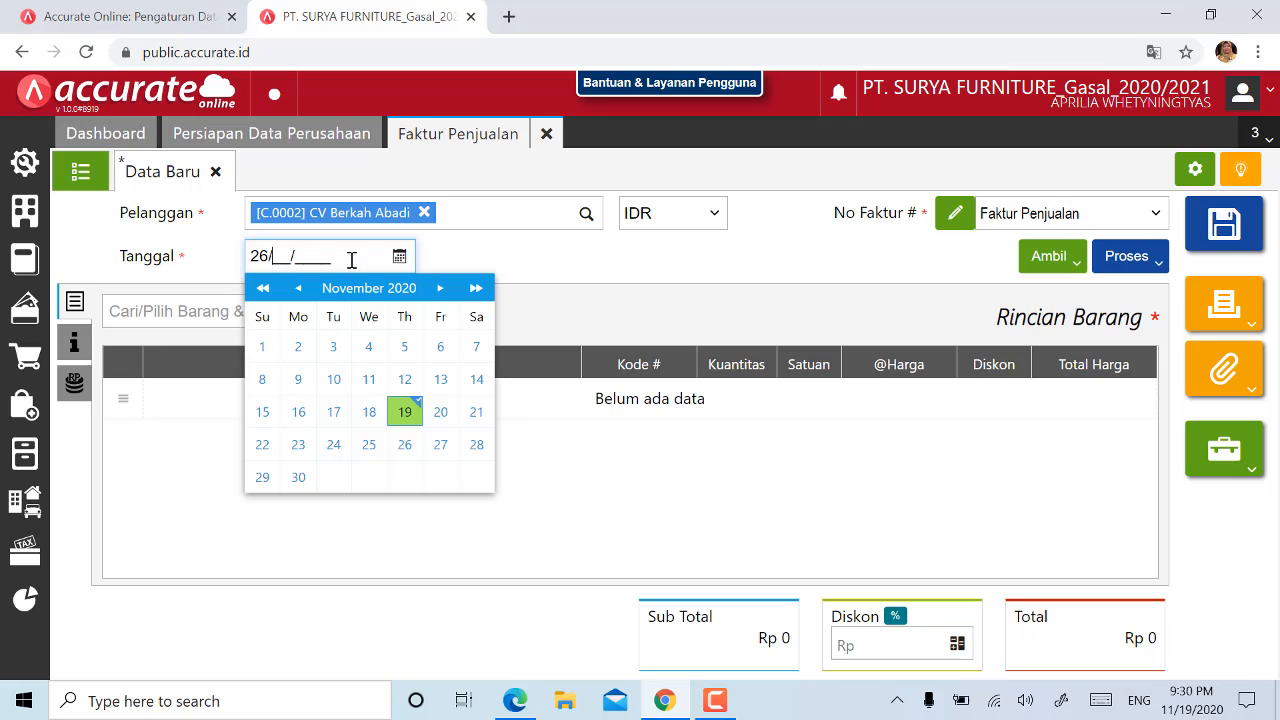
- Date the sales invoice 26/01/2019 and copy in all items from deliveries DO.2019.01.00003 and DO.2019.01.00004
{"action": "type", "text": "01/2019"}
{"action": "left_click", "coordinate": [598, 262]}
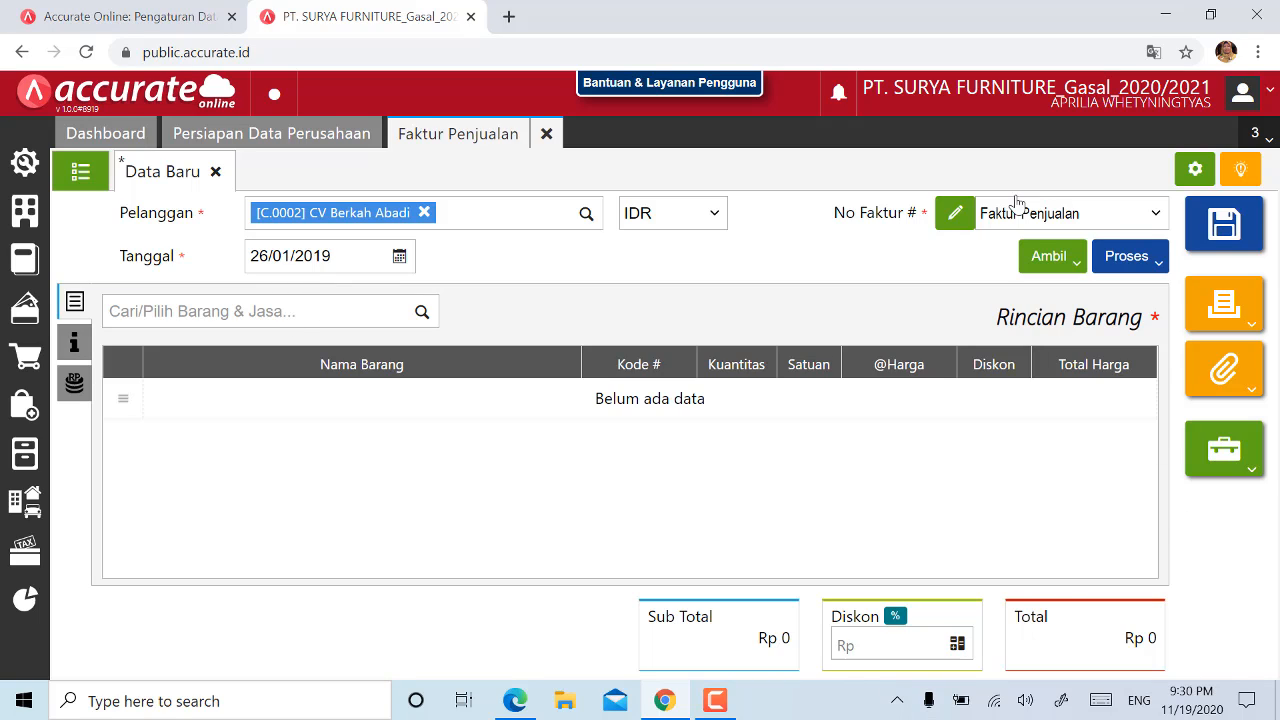
{"action": "left_click", "coordinate": [1060, 262]}
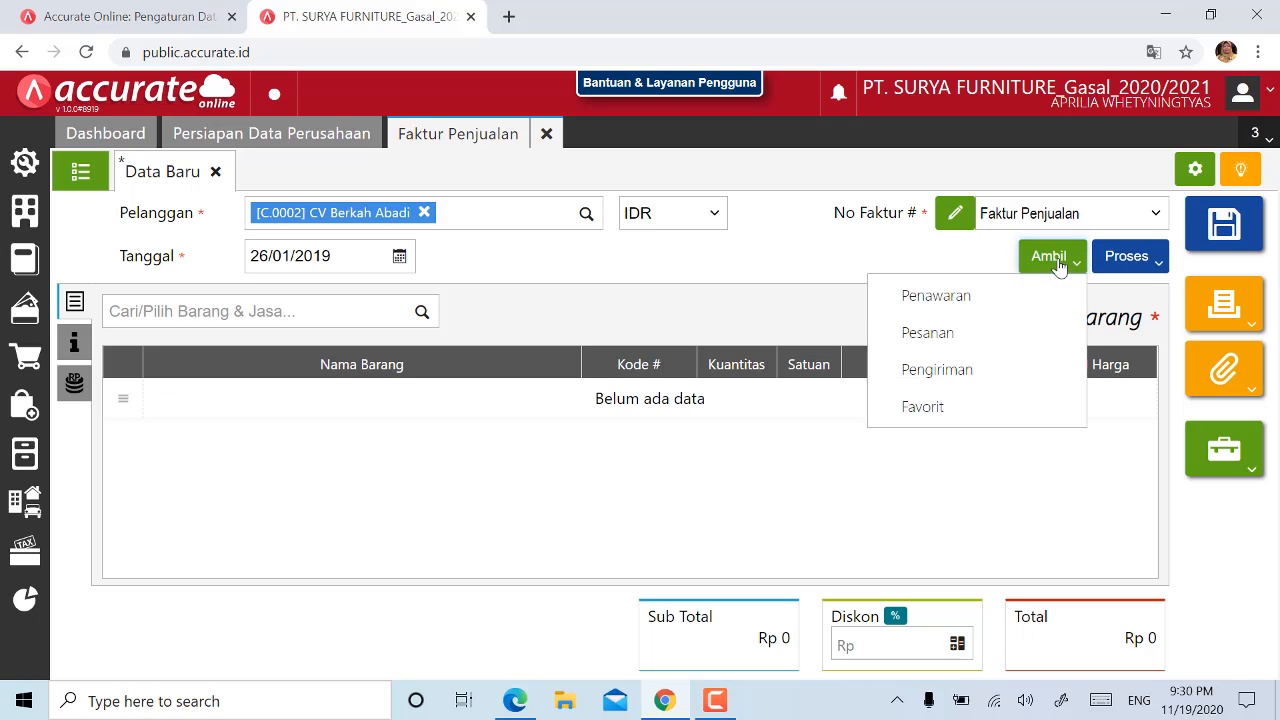
{"action": "left_click", "coordinate": [945, 370]}
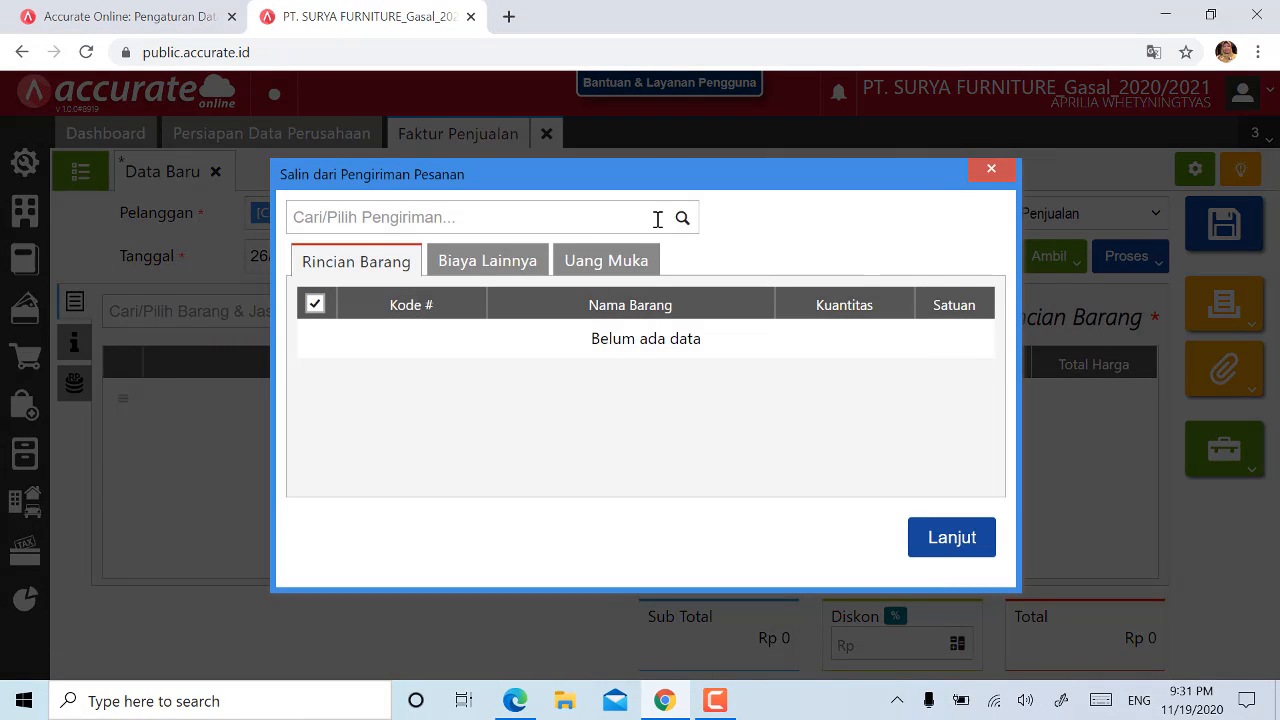
{"action": "left_click", "coordinate": [682, 217]}
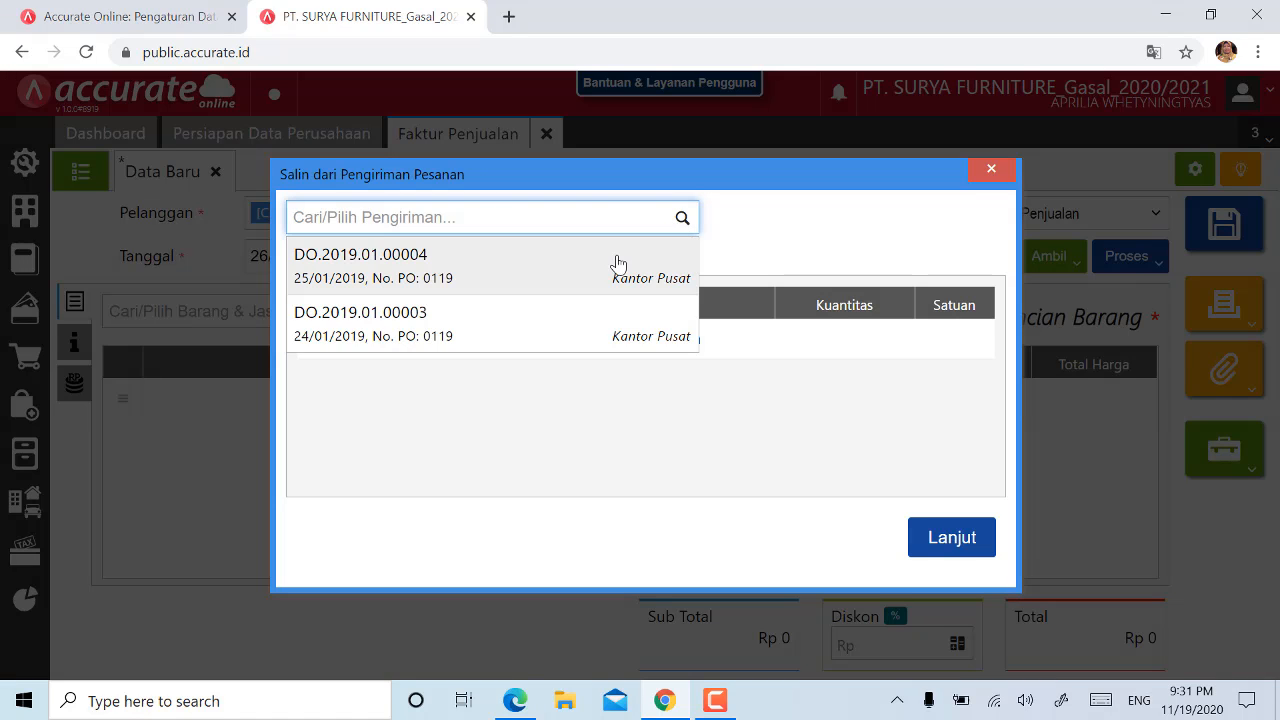
{"action": "left_click", "coordinate": [390, 338]}
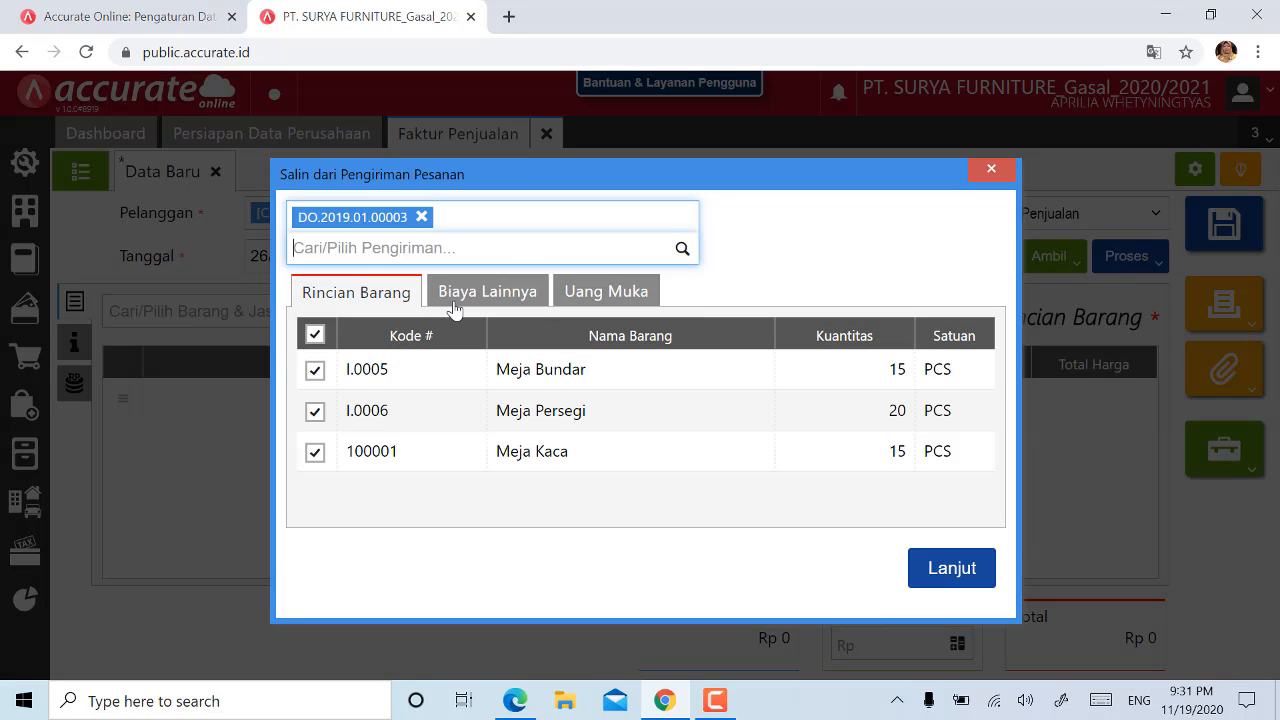
{"action": "left_click", "coordinate": [683, 251]}
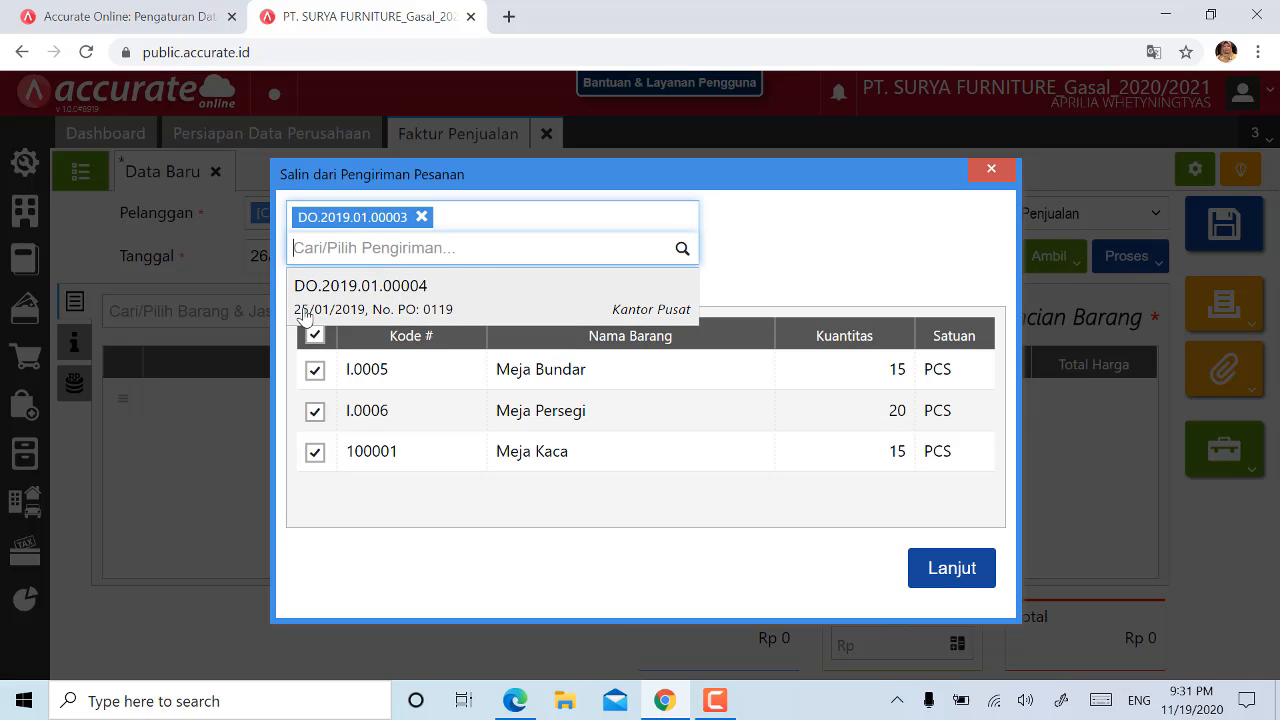
{"action": "left_click", "coordinate": [388, 306]}
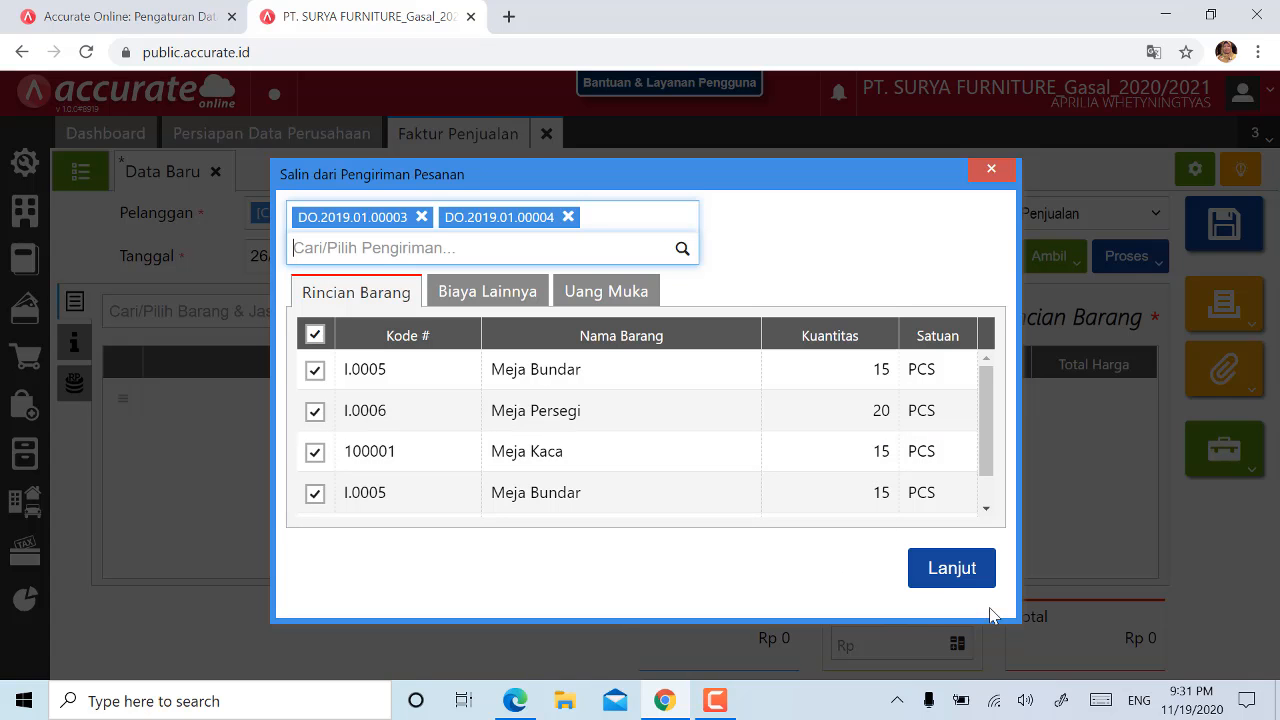
{"action": "left_click", "coordinate": [950, 568]}
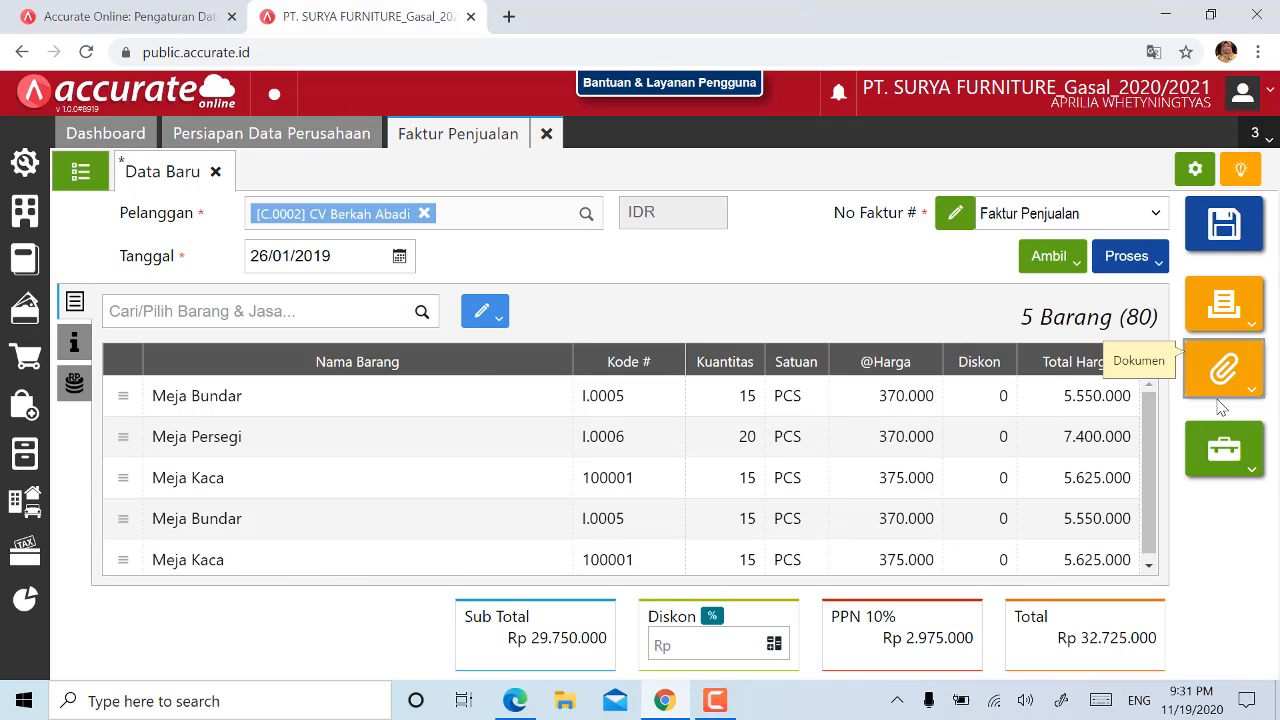
- Save the sales invoice for CV Berkah Abadi and close the Faktur Penjualan form
{"action": "left_click", "coordinate": [1220, 233]}
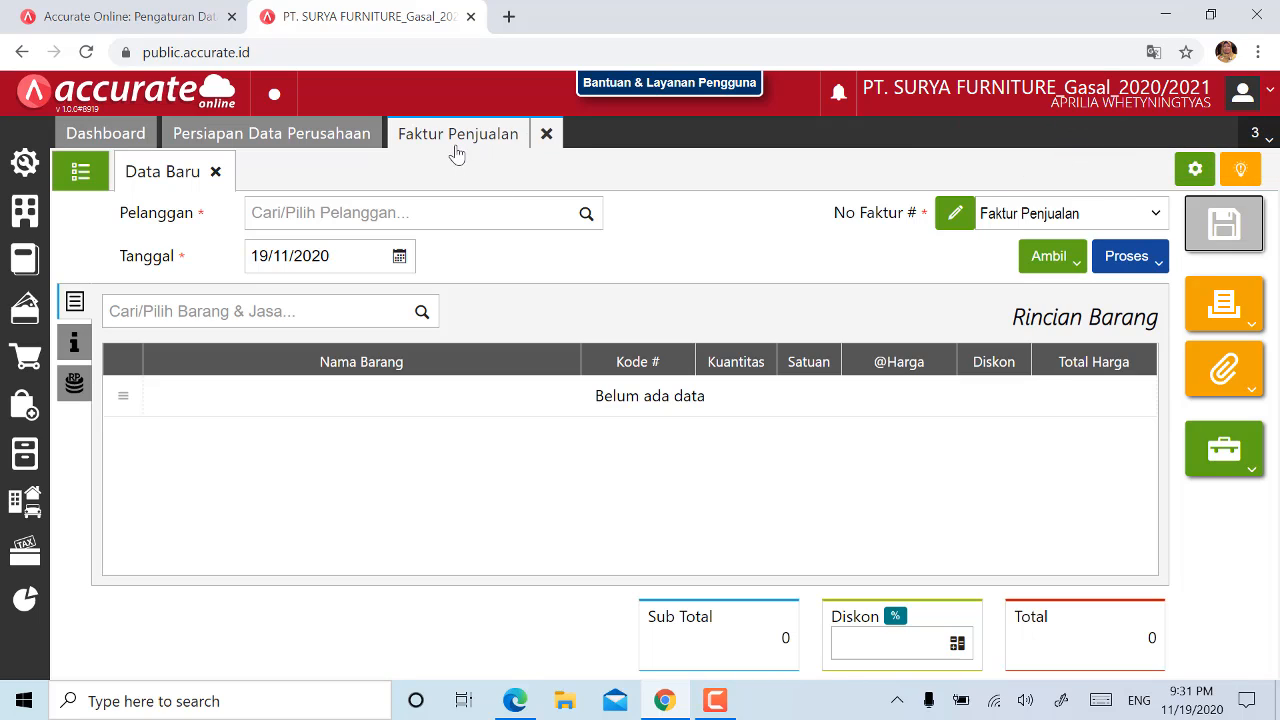
{"action": "left_click", "coordinate": [556, 137]}
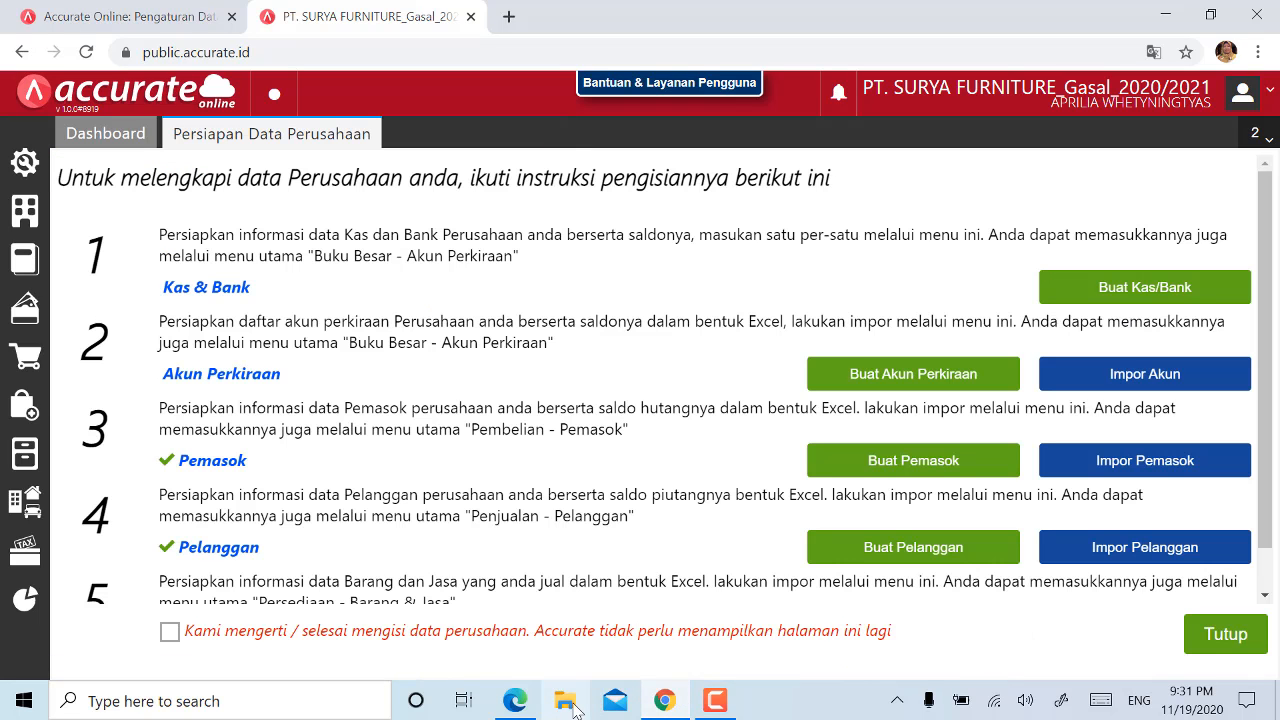
- Check the next transaction in the training module PDF, and open a new Uang Muka Penjualan form in Accurate Online
{"action": "left_click", "coordinate": [510, 704]}
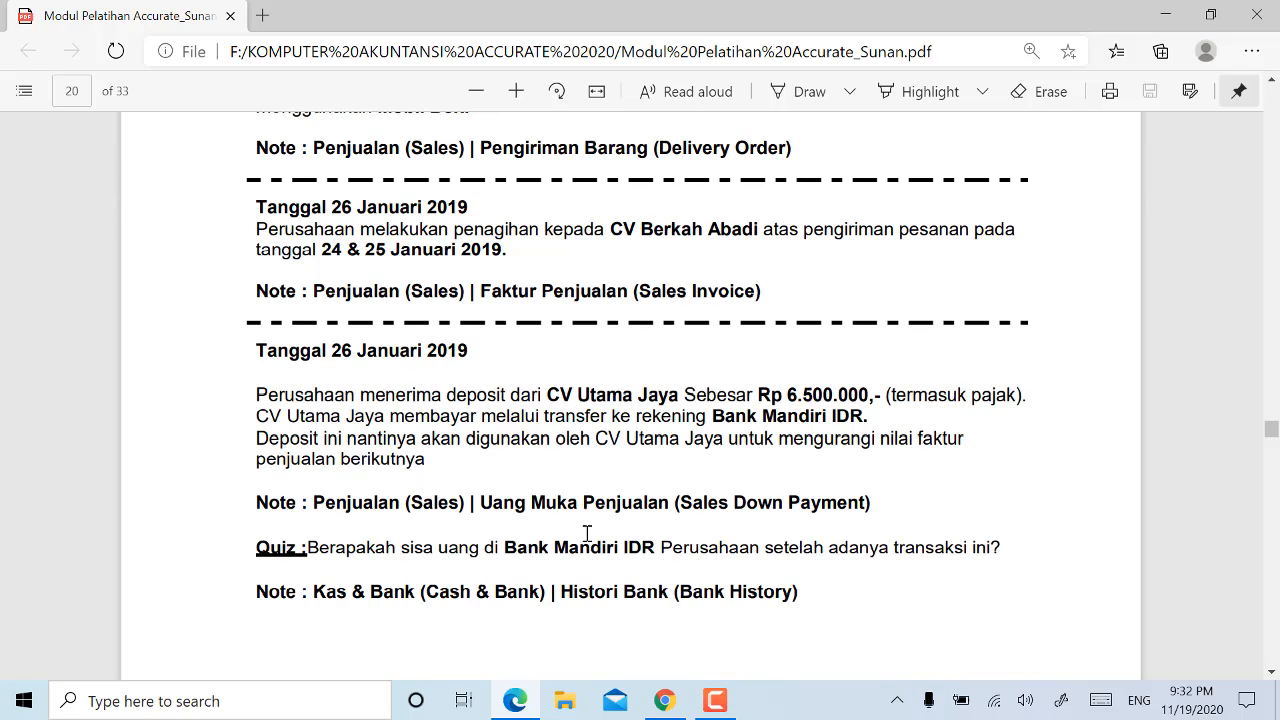
{"action": "left_click", "coordinate": [664, 700]}
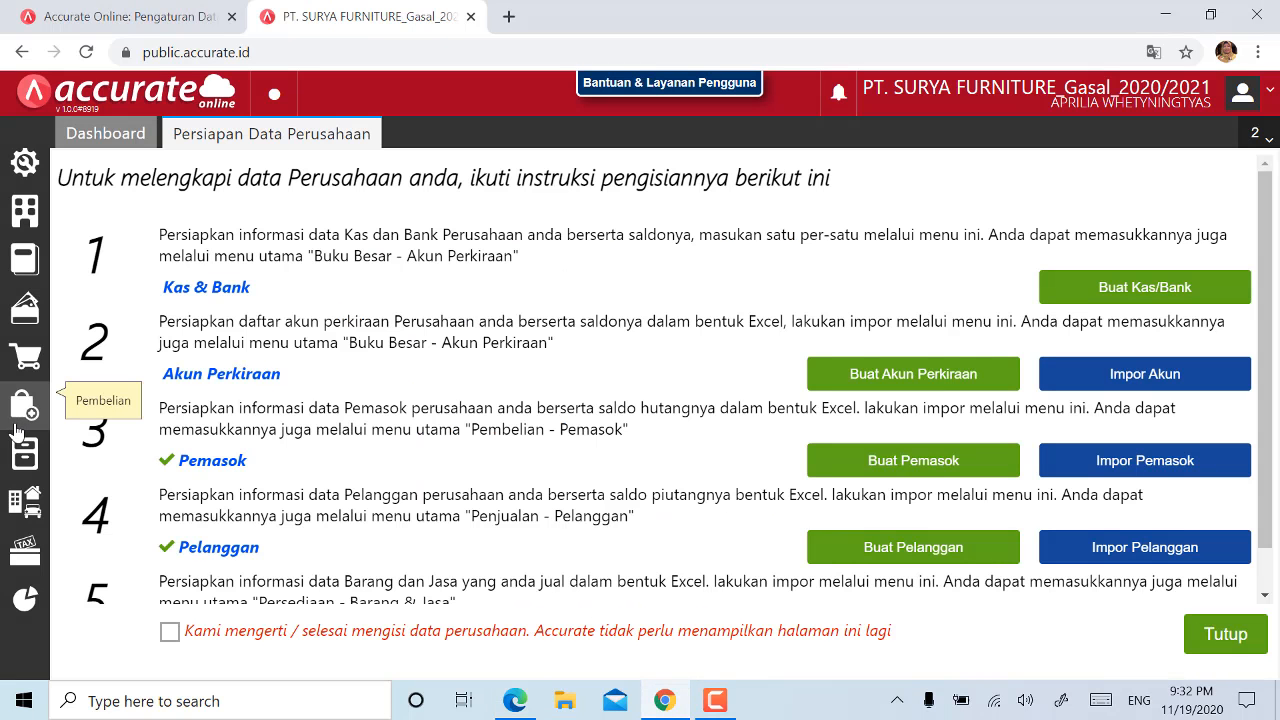
{"action": "left_click", "coordinate": [30, 368]}
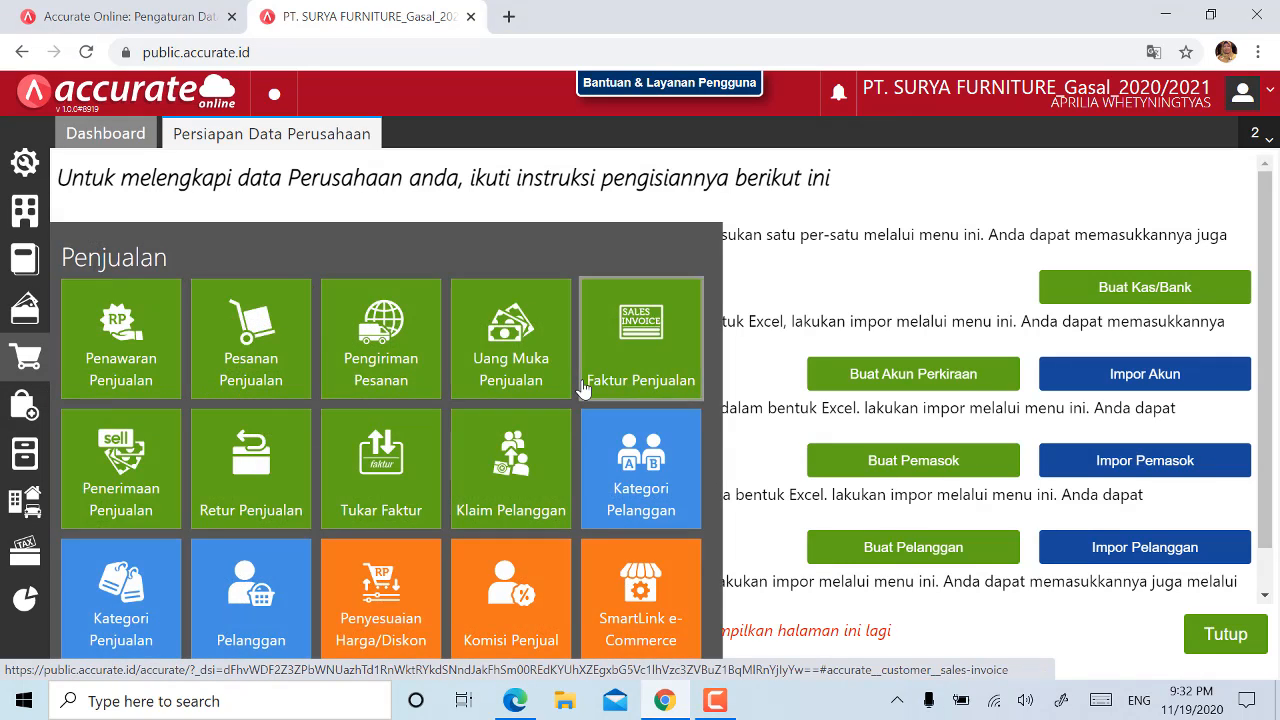
{"action": "left_click", "coordinate": [527, 367]}
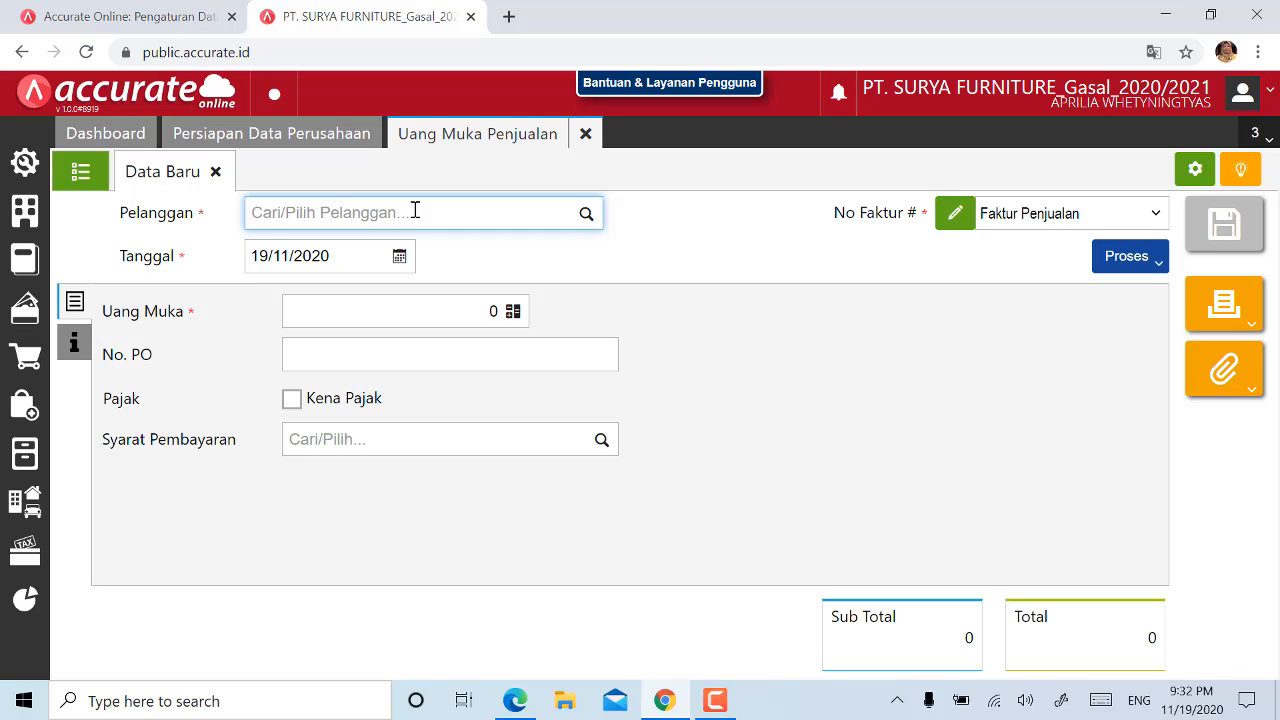
- Set the down payment's customer to CV Utama Jaya and its date to 26/01/2019
{"action": "type", "text": "ut"}
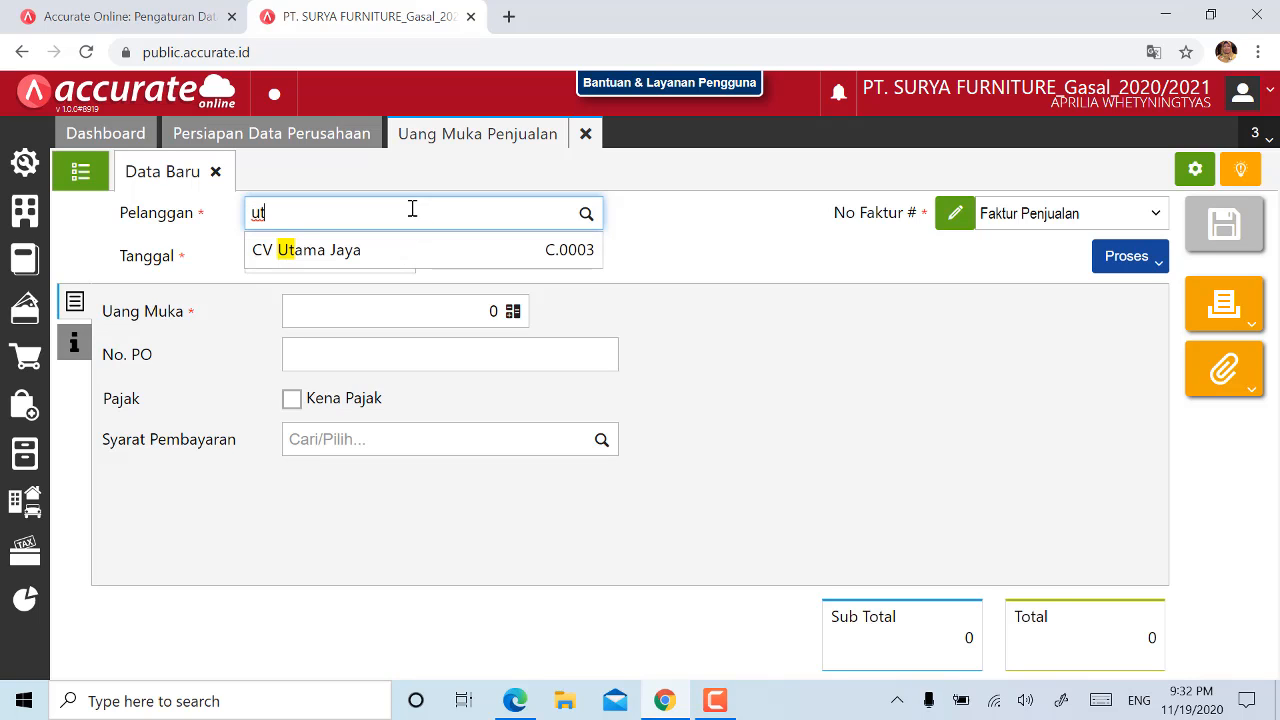
{"action": "left_click", "coordinate": [389, 254]}
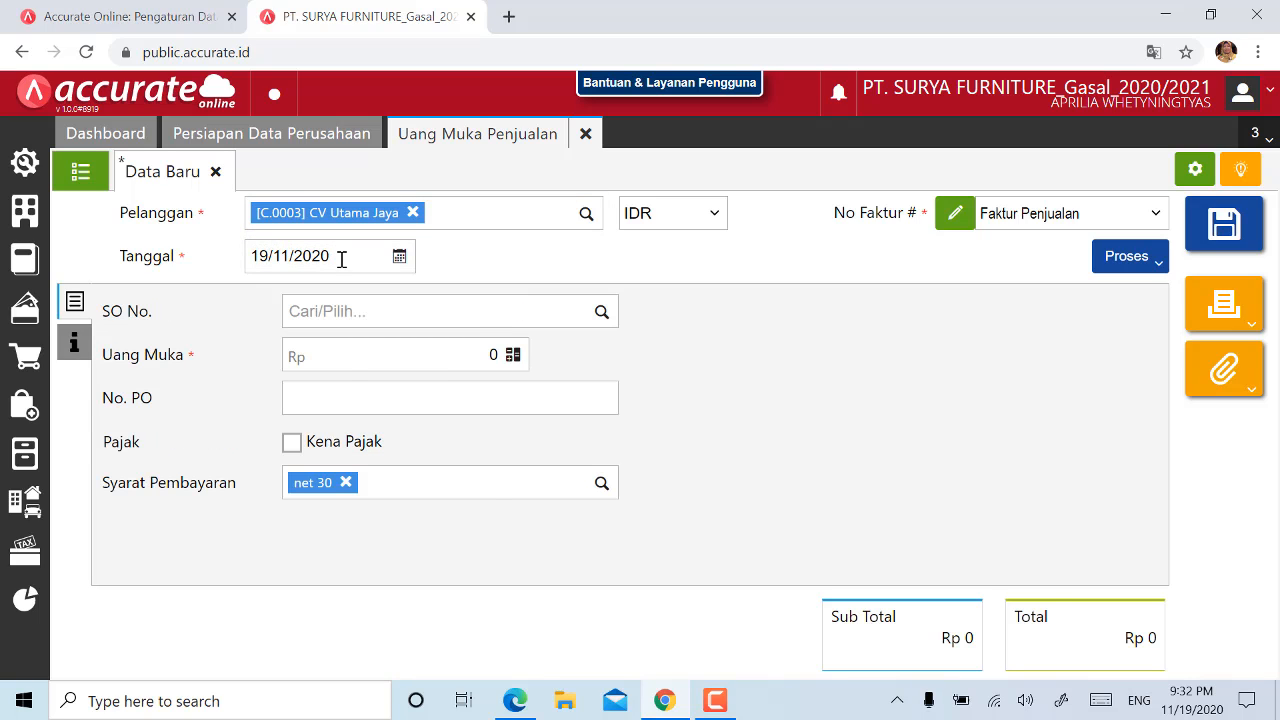
{"action": "left_click", "coordinate": [341, 258]}
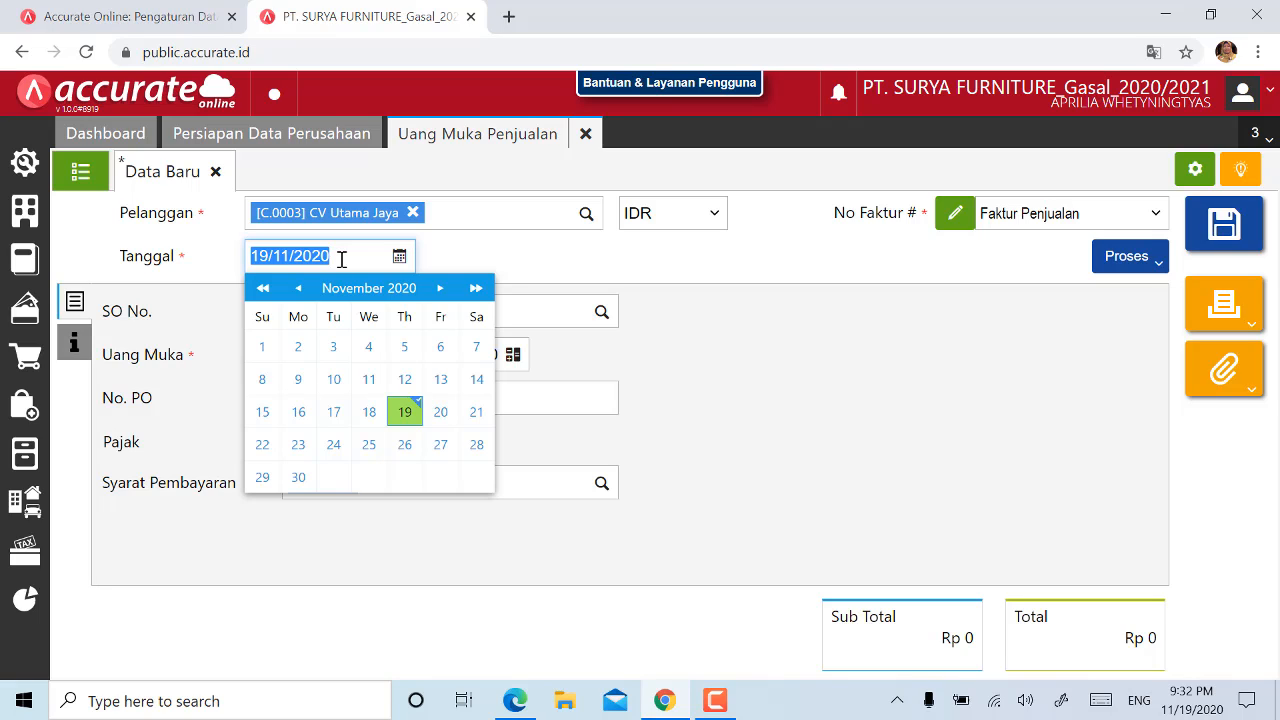
{"action": "type", "text": "26/"}
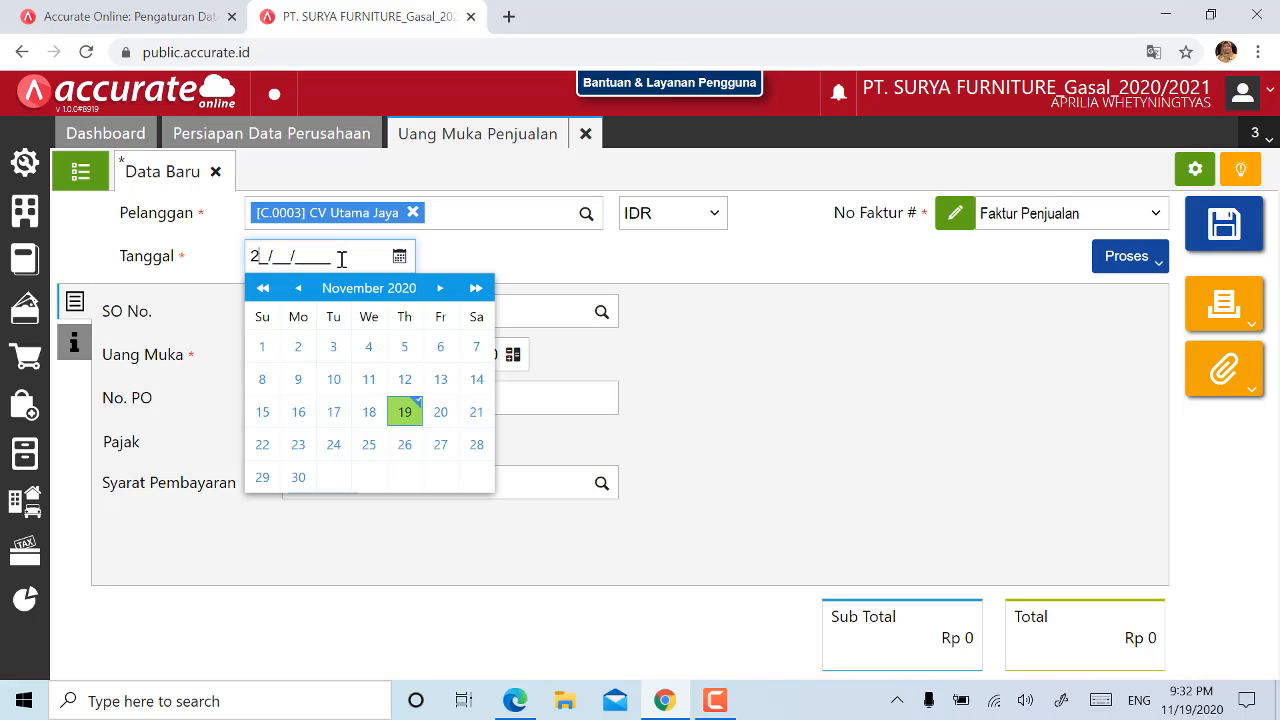
{"action": "type", "text": "01/2019"}
{"action": "left_click", "coordinate": [620, 267]}
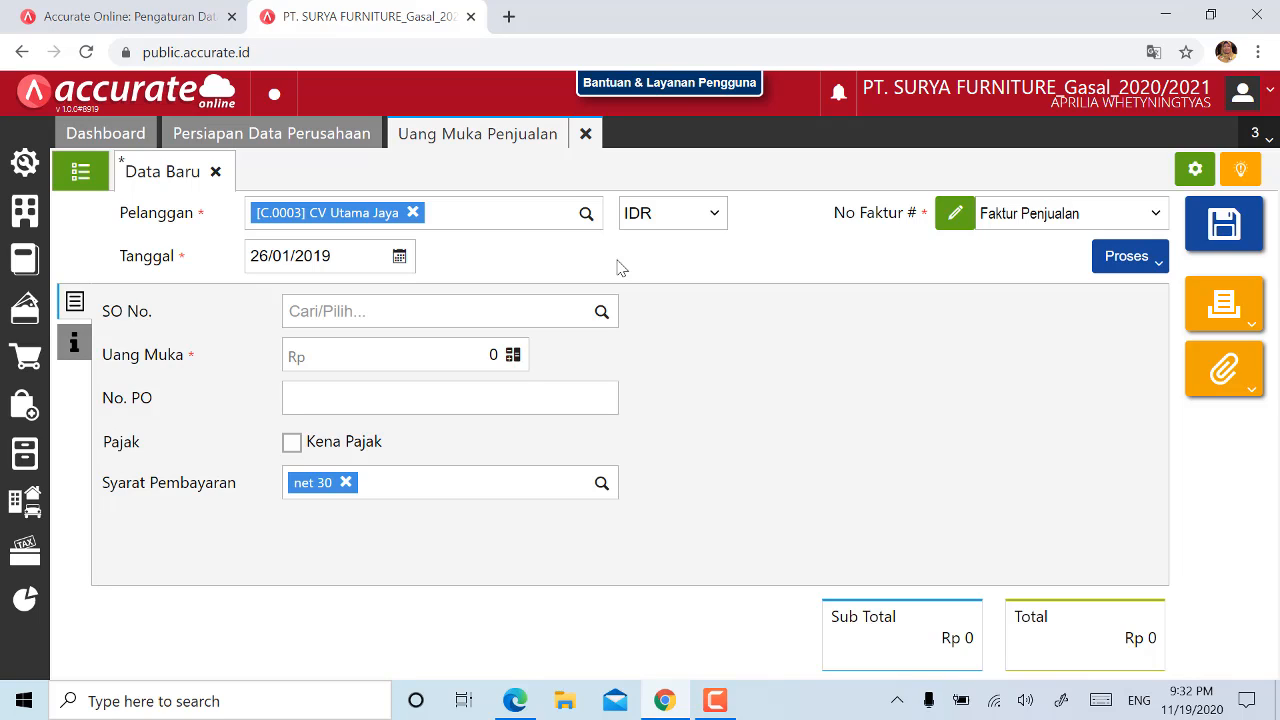
- Enter a down payment amount (Uang Muka) of Rp 6.500.000
{"action": "left_click", "coordinate": [329, 362]}
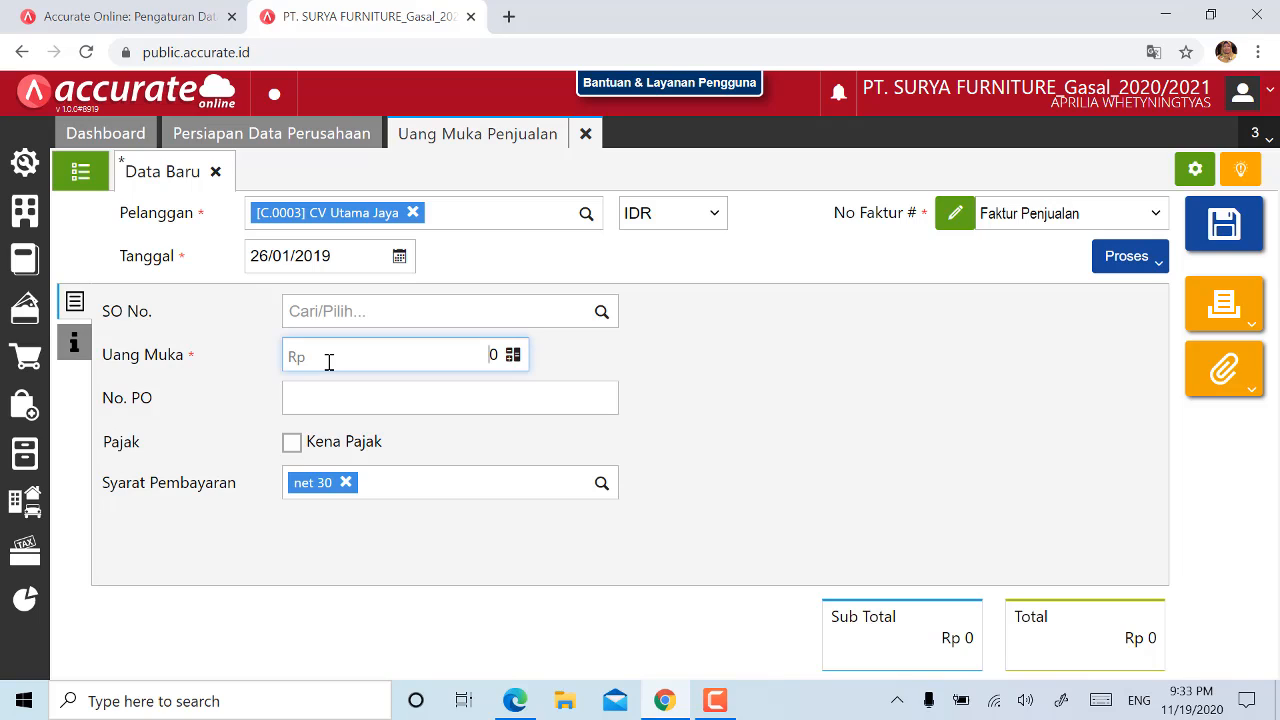
{"action": "key", "text": "Delete"}
{"action": "double_click", "coordinate": [490, 353]}
{"action": "type", "text": "6.500.000"}
{"action": "left_click", "coordinate": [428, 397]}
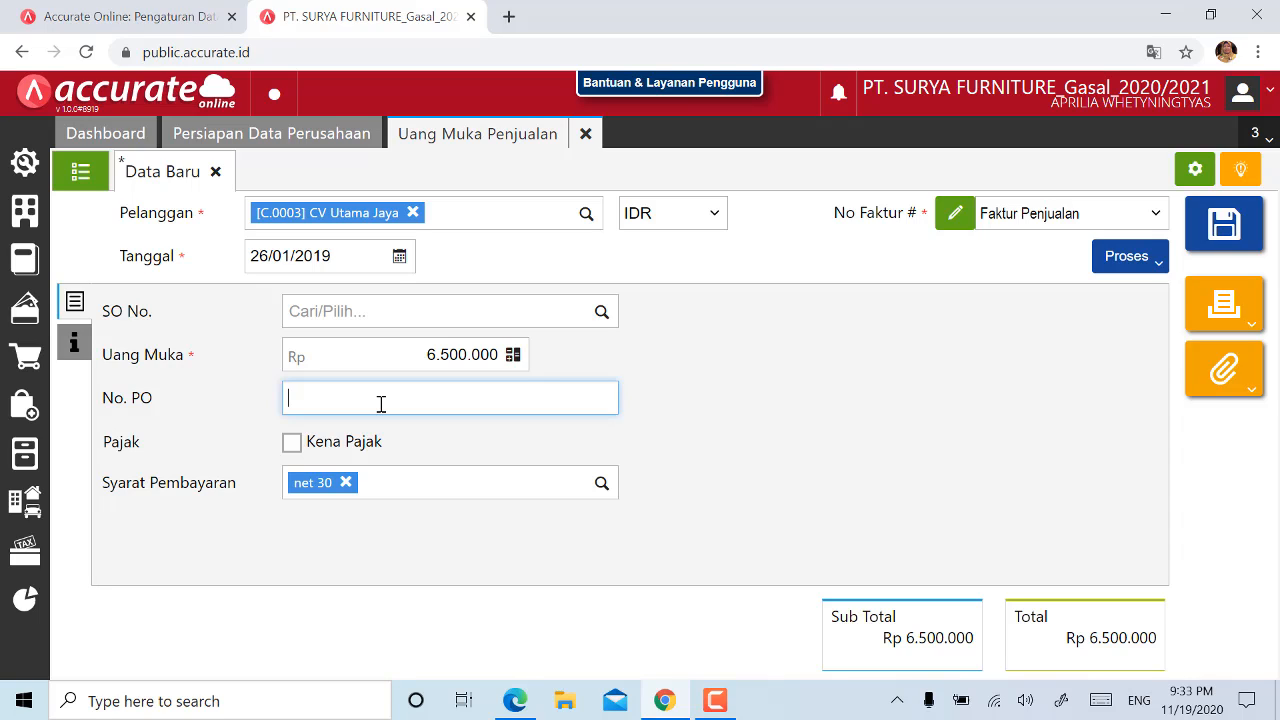
- Mark the down payment as taxable (Kena Pajak) and choose Pajak Pertambahan Nilai as its PPN
{"action": "left_click", "coordinate": [292, 448]}
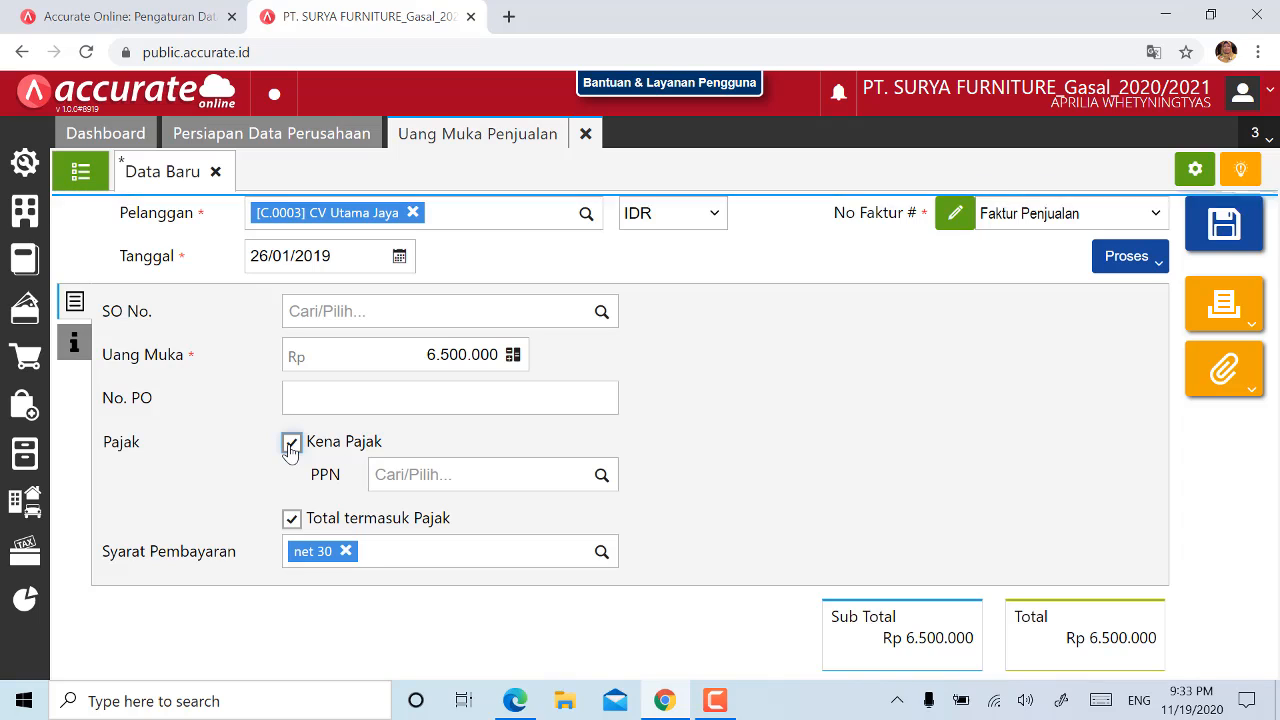
{"action": "left_click", "coordinate": [602, 478]}
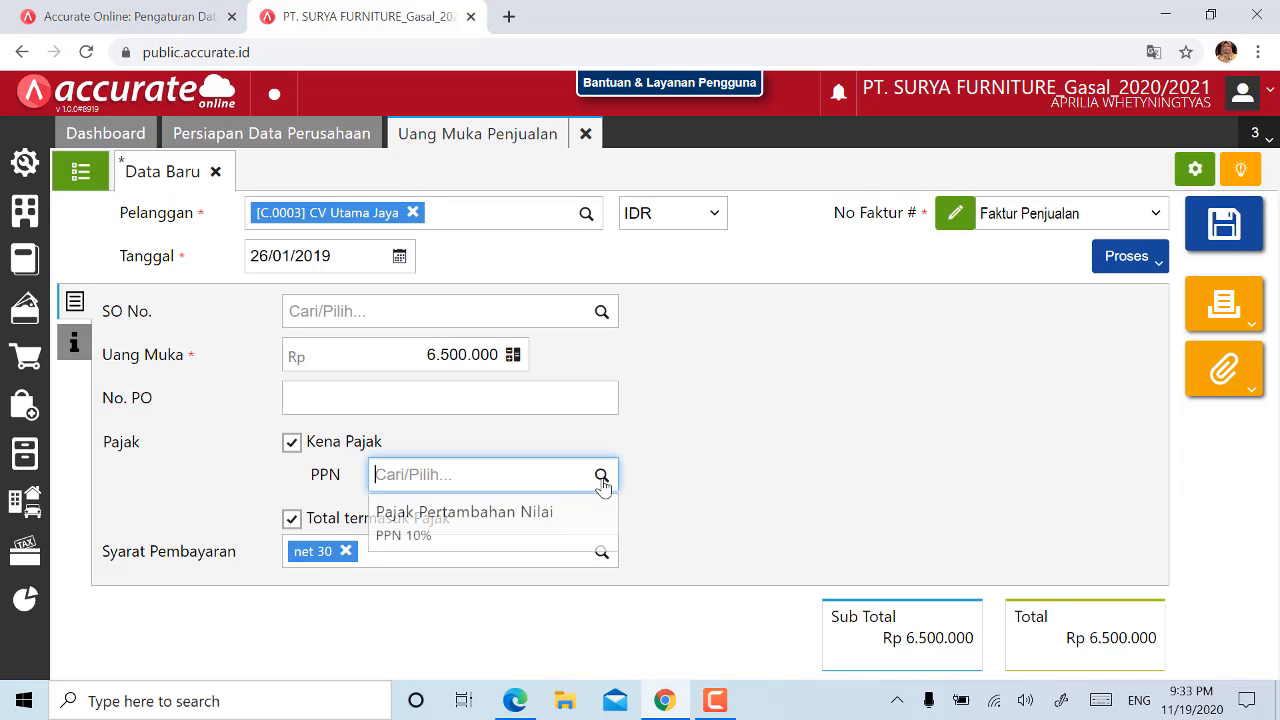
{"action": "left_click", "coordinate": [501, 520]}
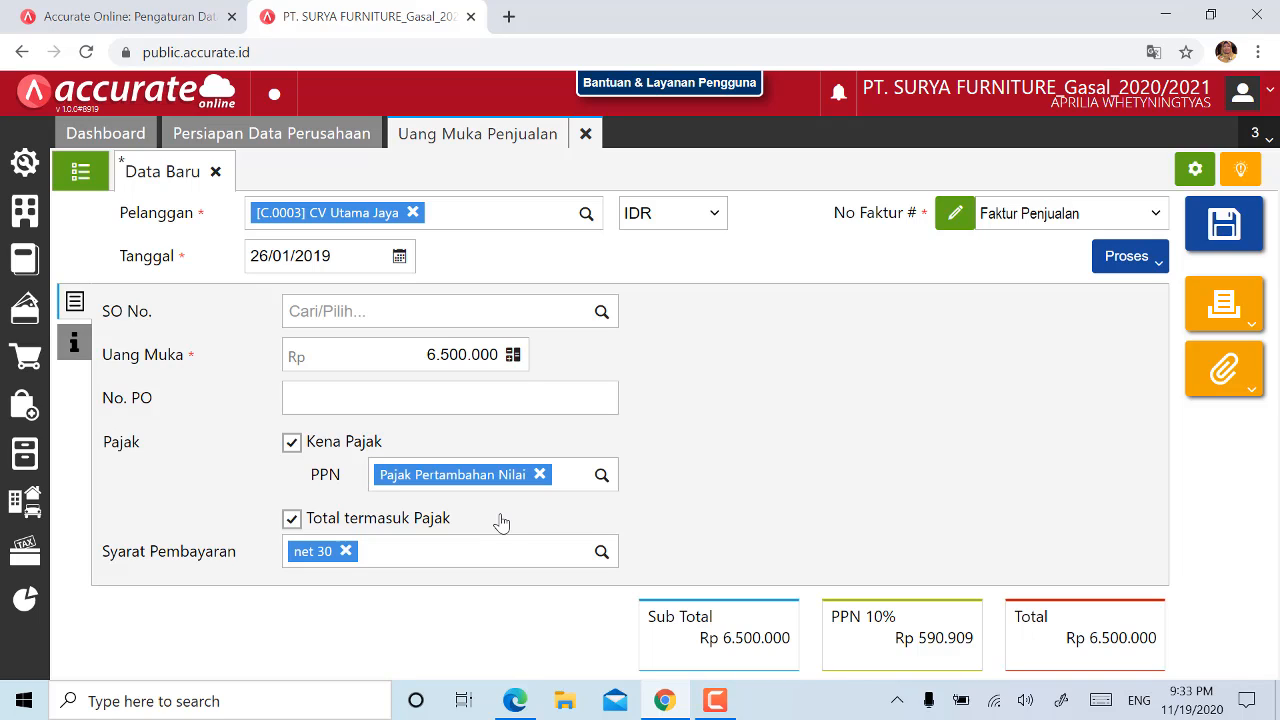
- Process the down payment into a payment receipt, using Bank Mandiri IDR as the bank and Transfer Bank as the payment method
{"action": "left_click", "coordinate": [1127, 262]}
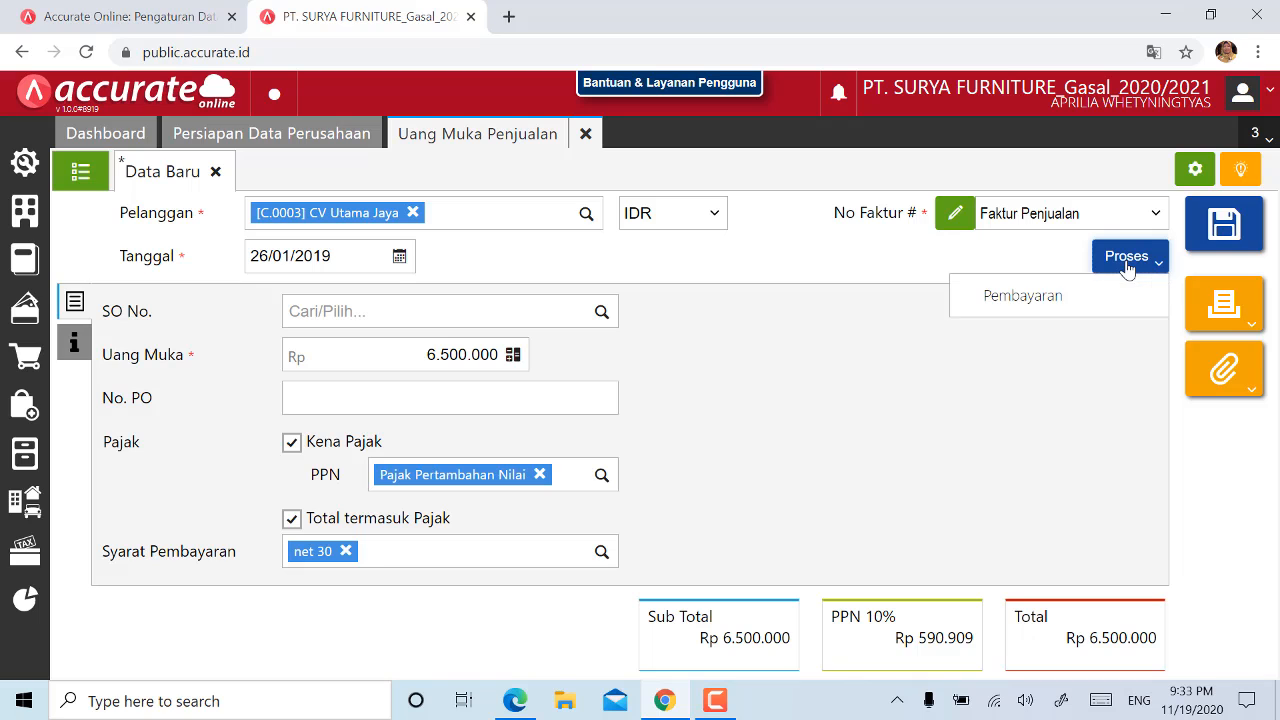
{"action": "left_click", "coordinate": [1022, 298]}
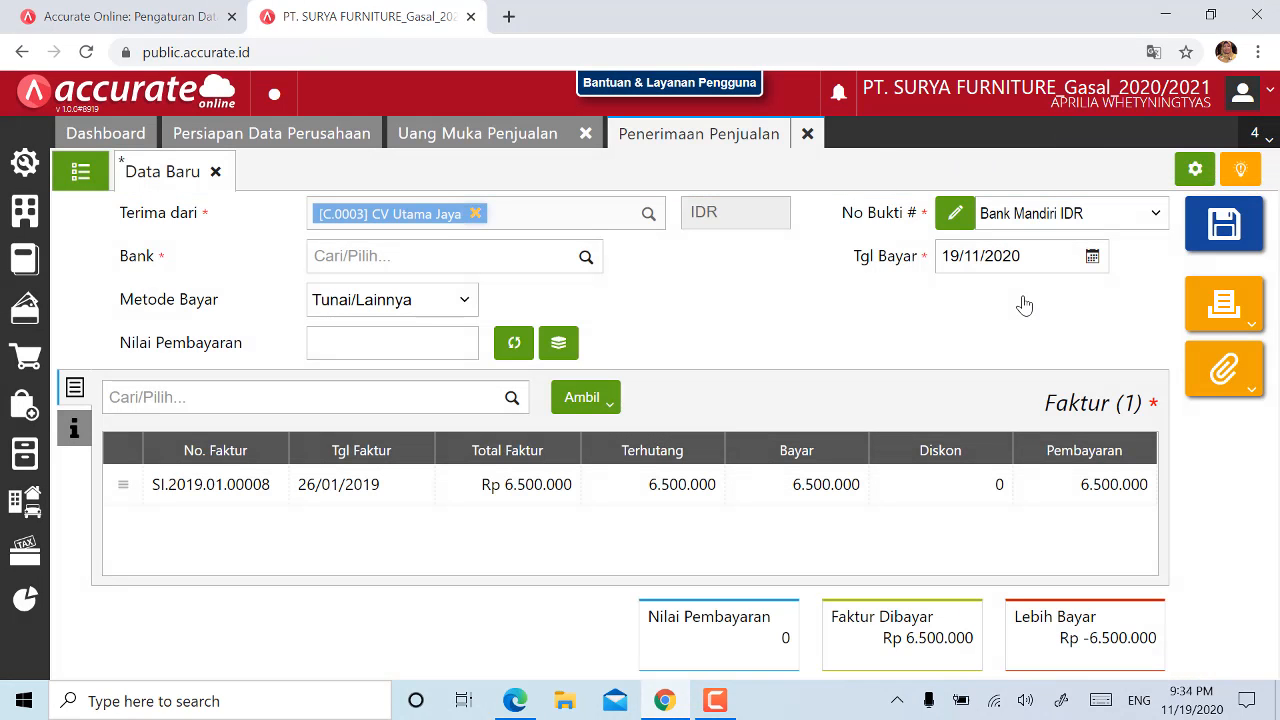
{"action": "left_click", "coordinate": [563, 257]}
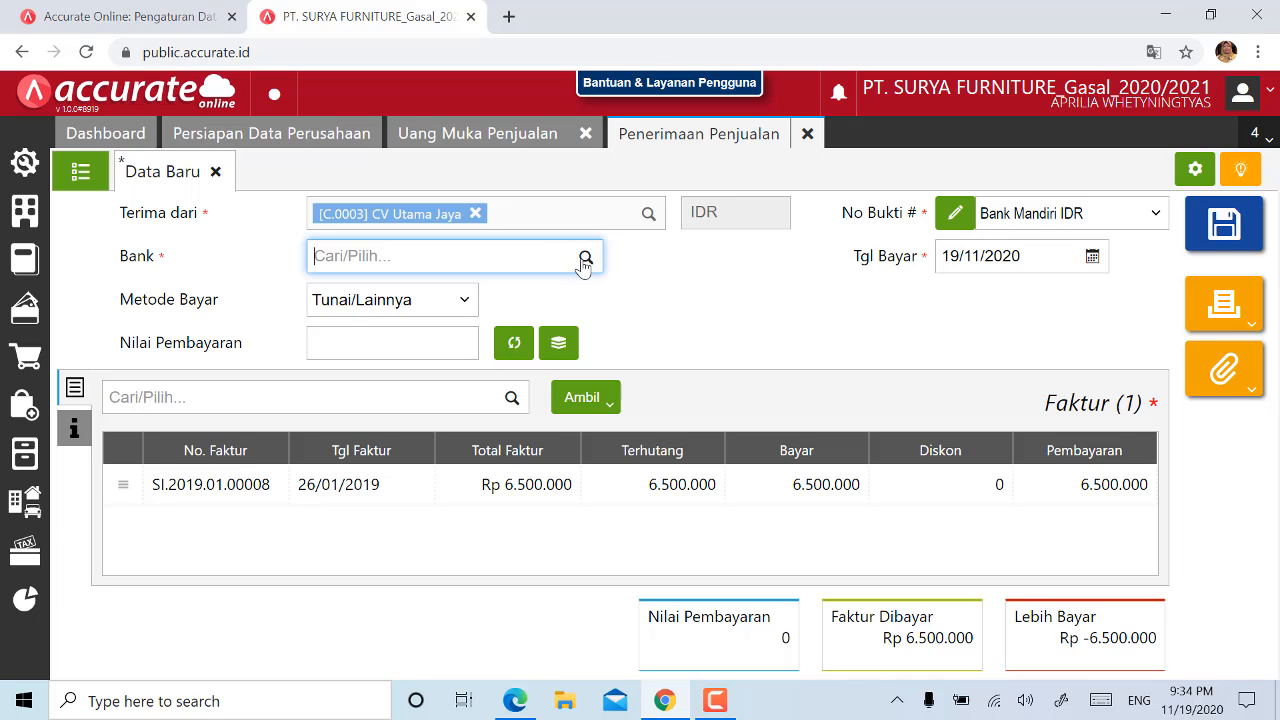
{"action": "left_click", "coordinate": [584, 259]}
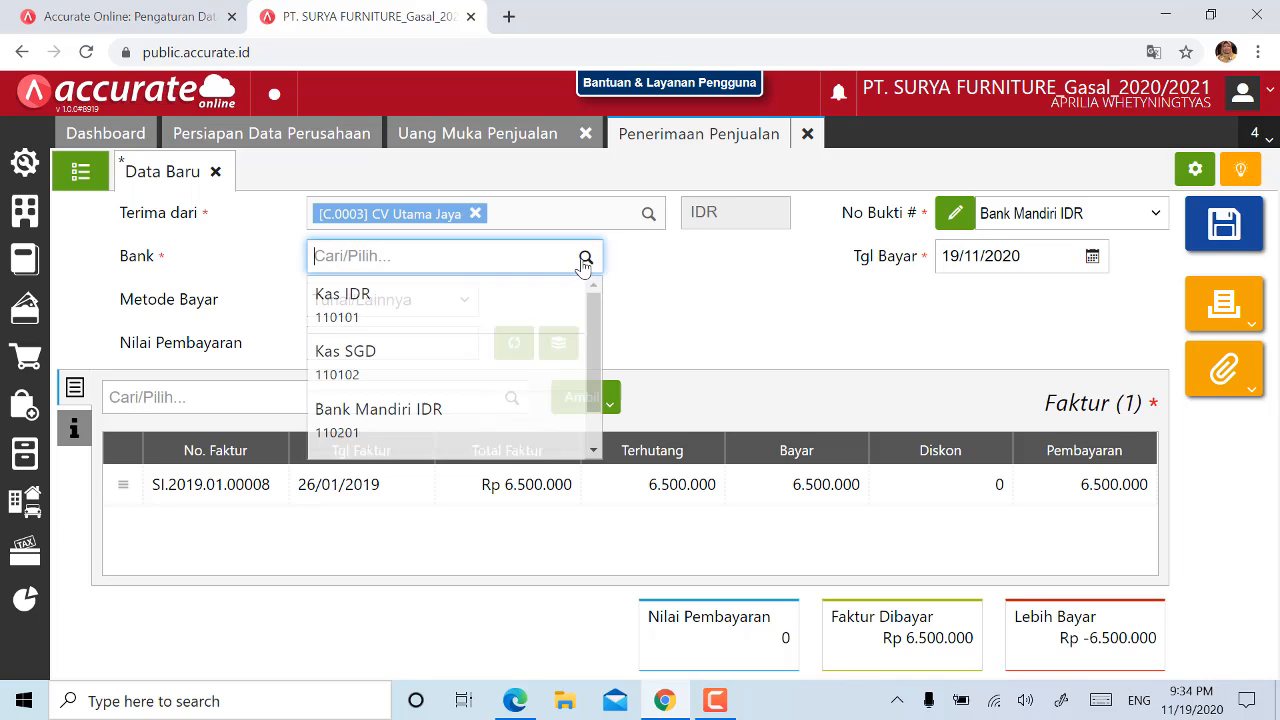
{"action": "left_click", "coordinate": [494, 435]}
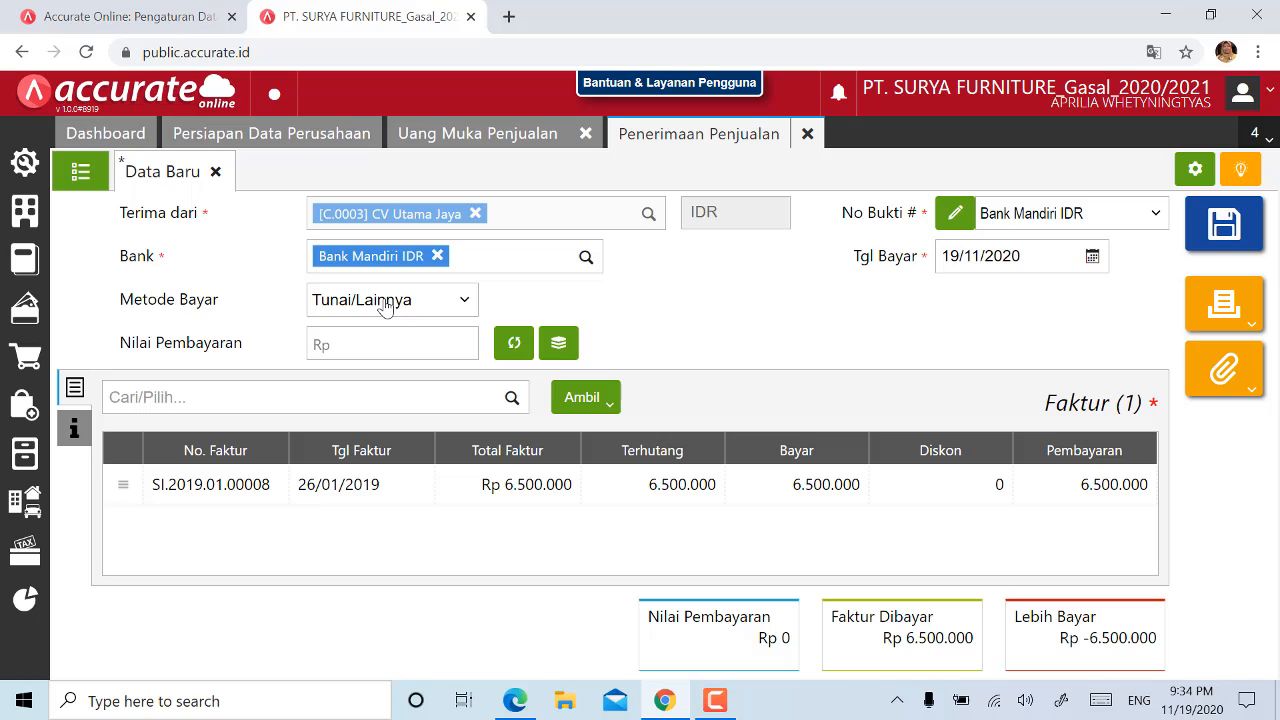
{"action": "left_click", "coordinate": [455, 305]}
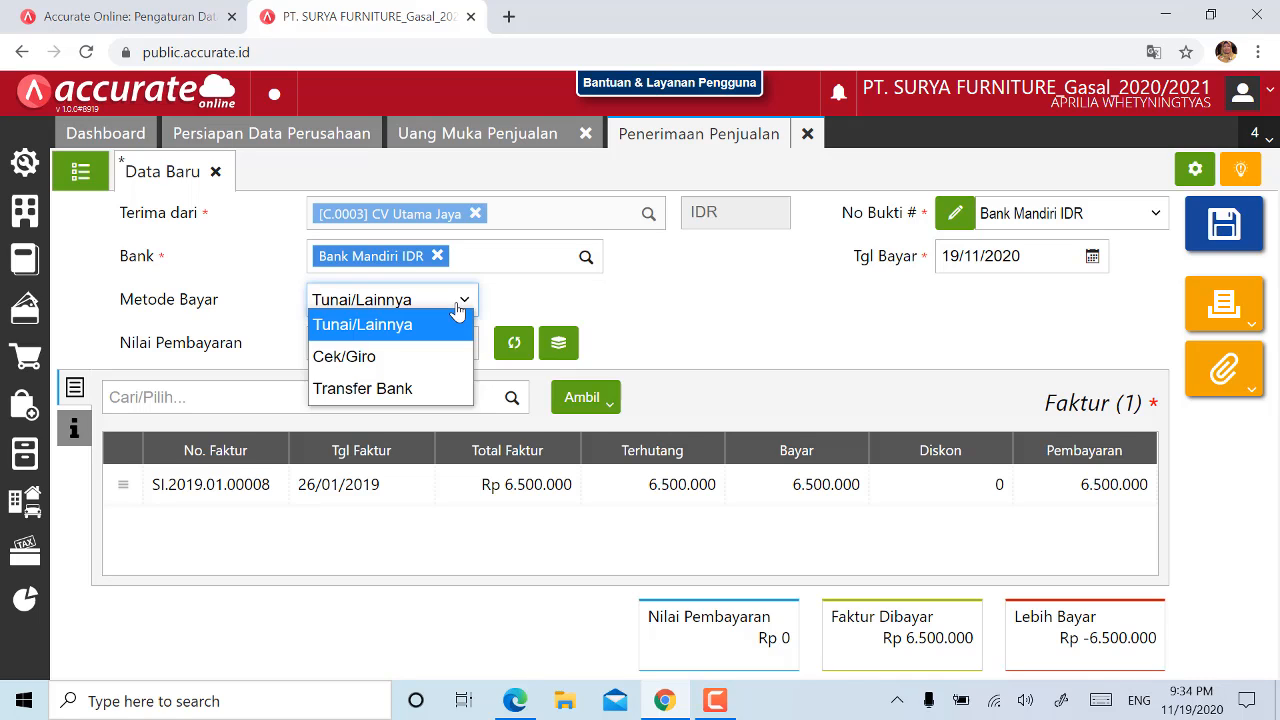
{"action": "left_click", "coordinate": [412, 397]}
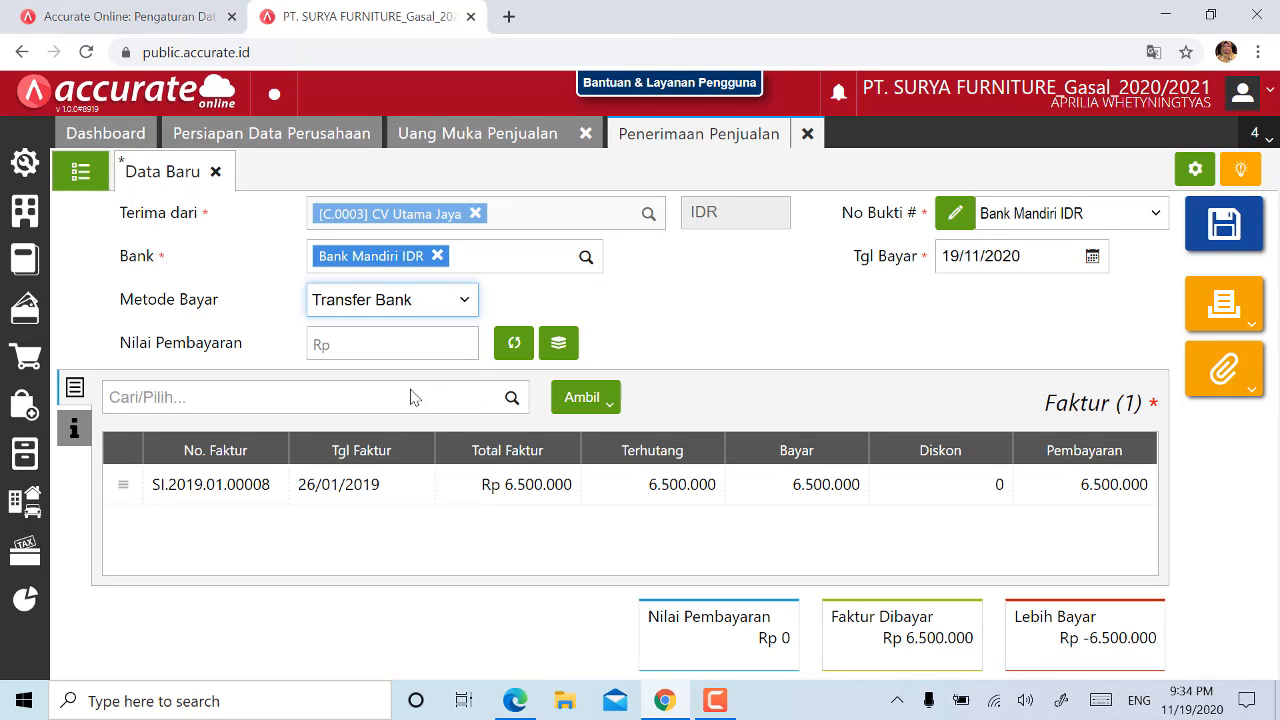
- Set the receipt's payment date to 26/01/2019 and fill the payment value automatically with the invoice amount of Rp 6.500.000
{"action": "left_click", "coordinate": [1027, 258]}
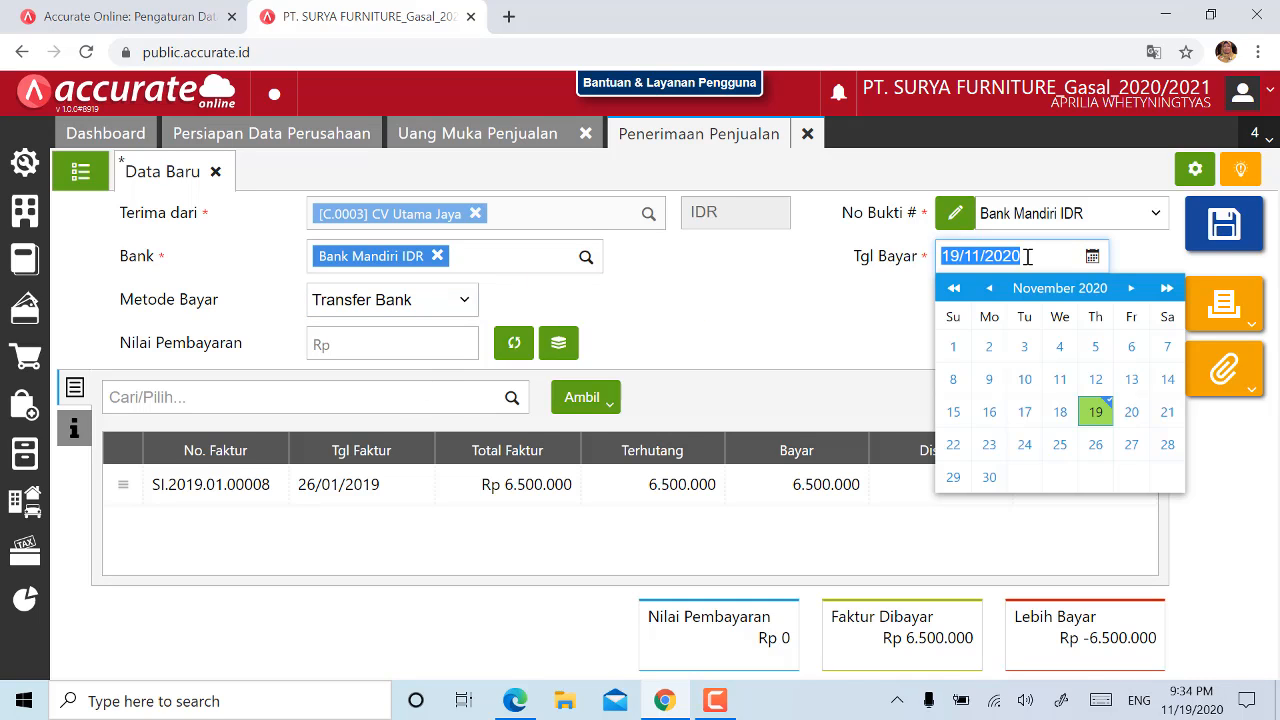
{"action": "type", "text": "2"}
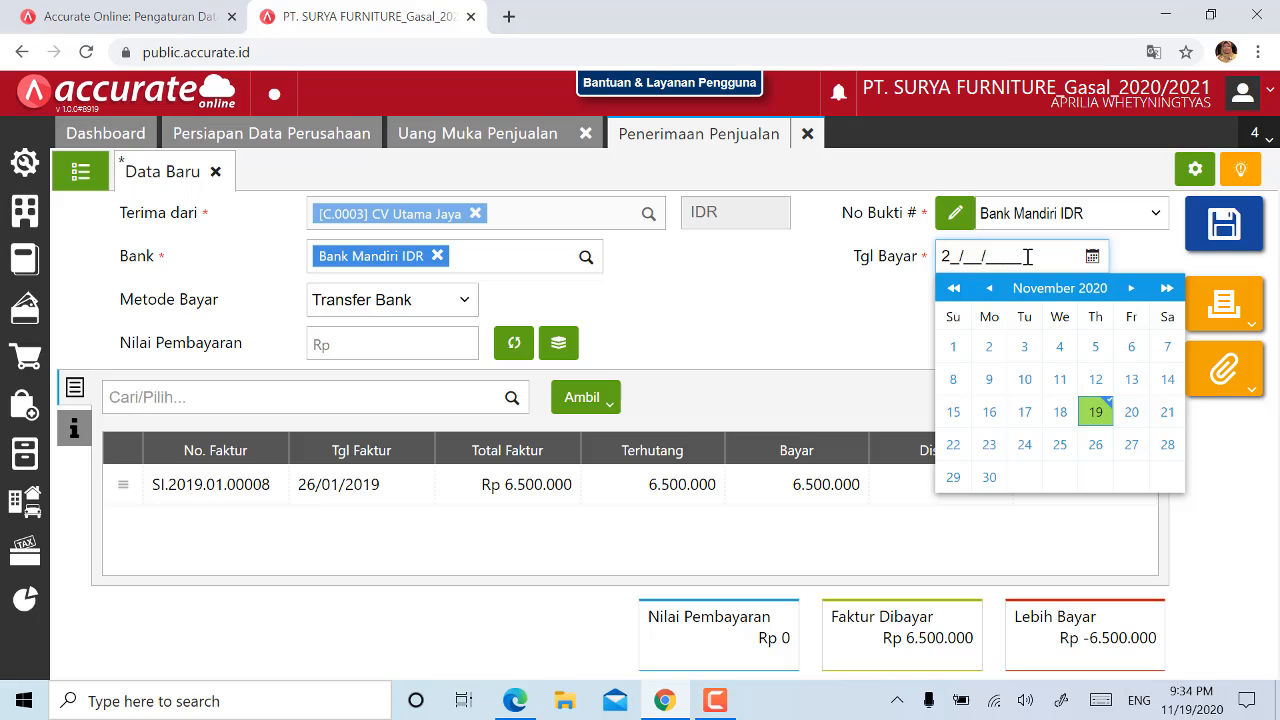
{"action": "type", "text": "6/01/2019"}
{"action": "left_click", "coordinate": [791, 330]}
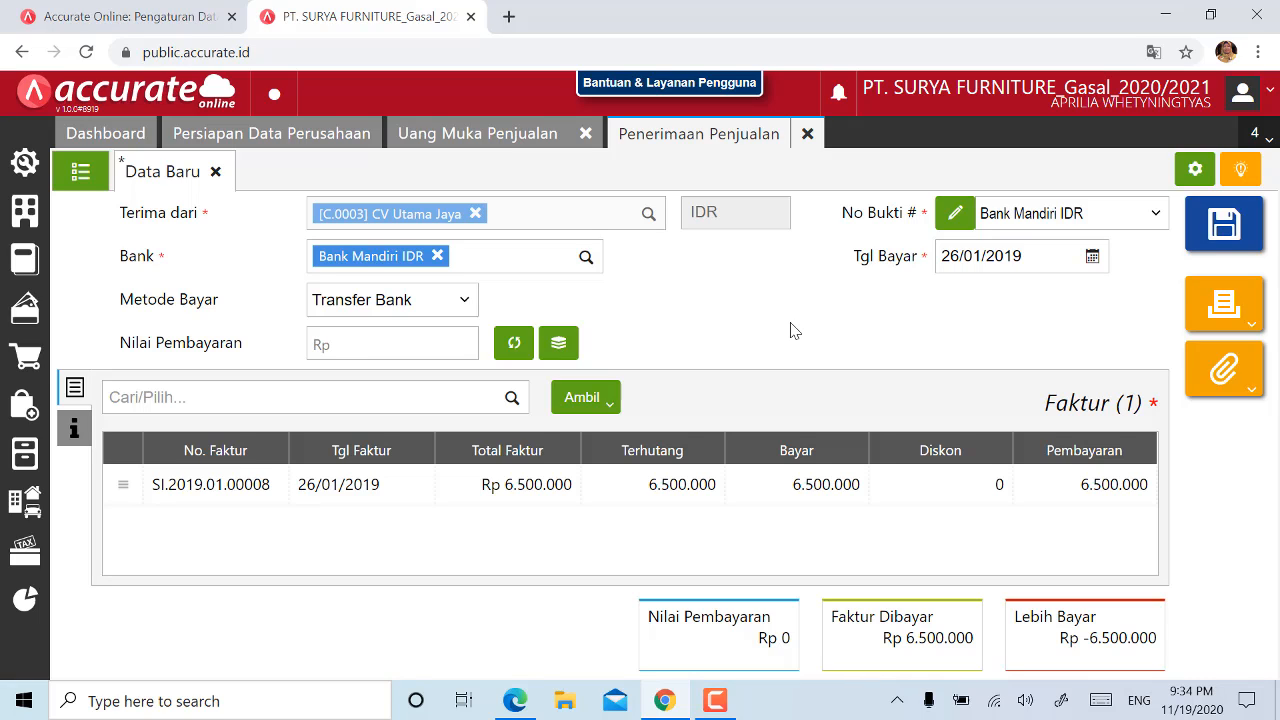
{"action": "left_click", "coordinate": [517, 350]}
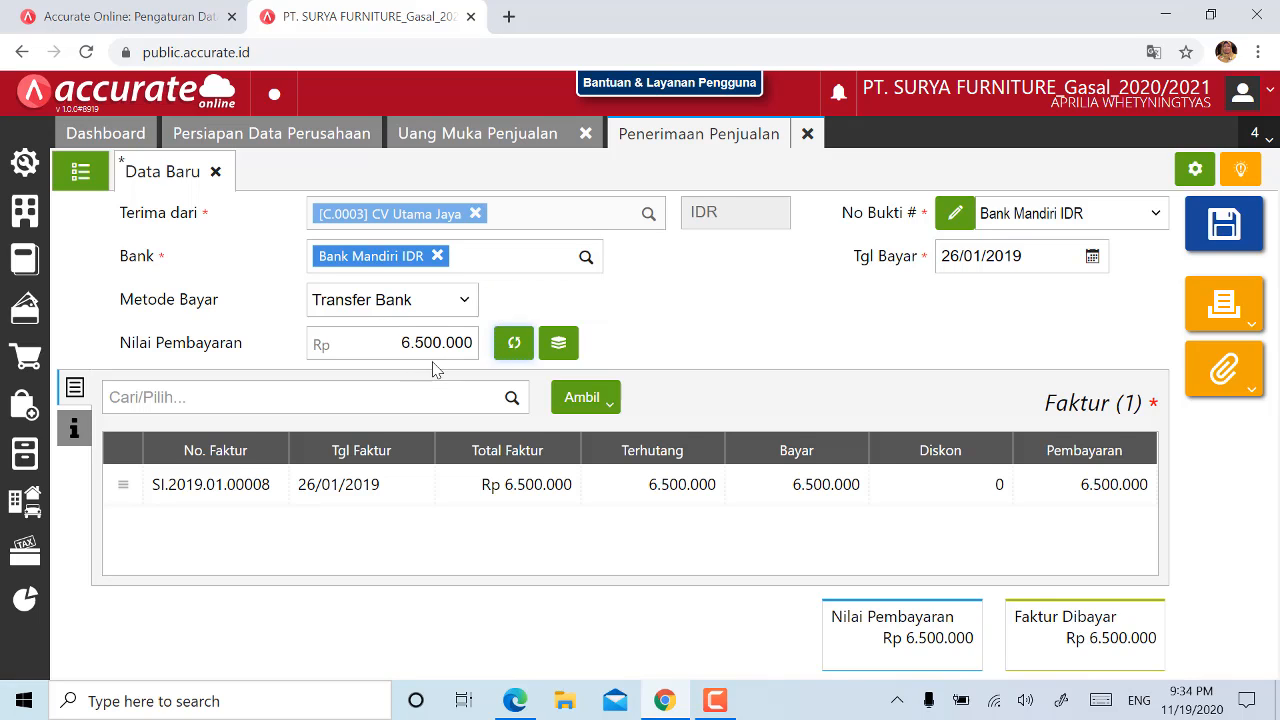
- Save the CV Utama Jaya payment receipt and close the Penerimaan Penjualan and Uang Muka Penjualan forms
{"action": "left_click", "coordinate": [1229, 235]}
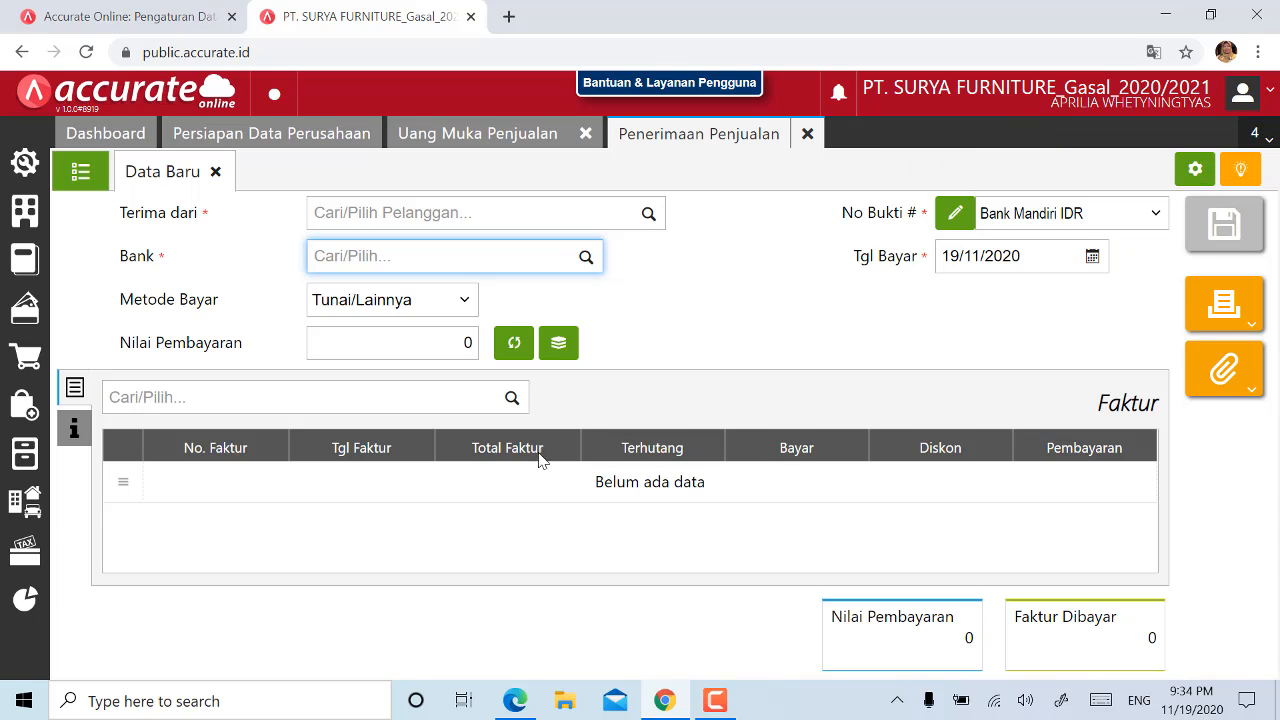
{"action": "left_click", "coordinate": [807, 133]}
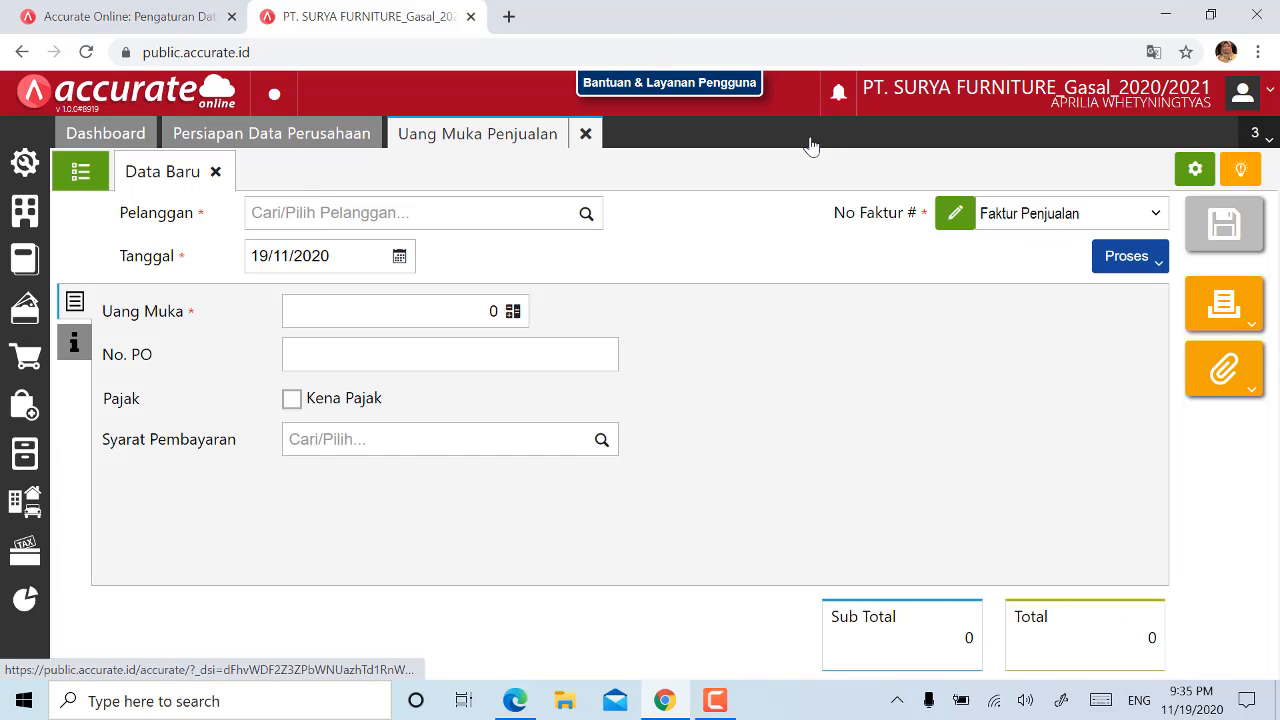
{"action": "left_click", "coordinate": [586, 135]}
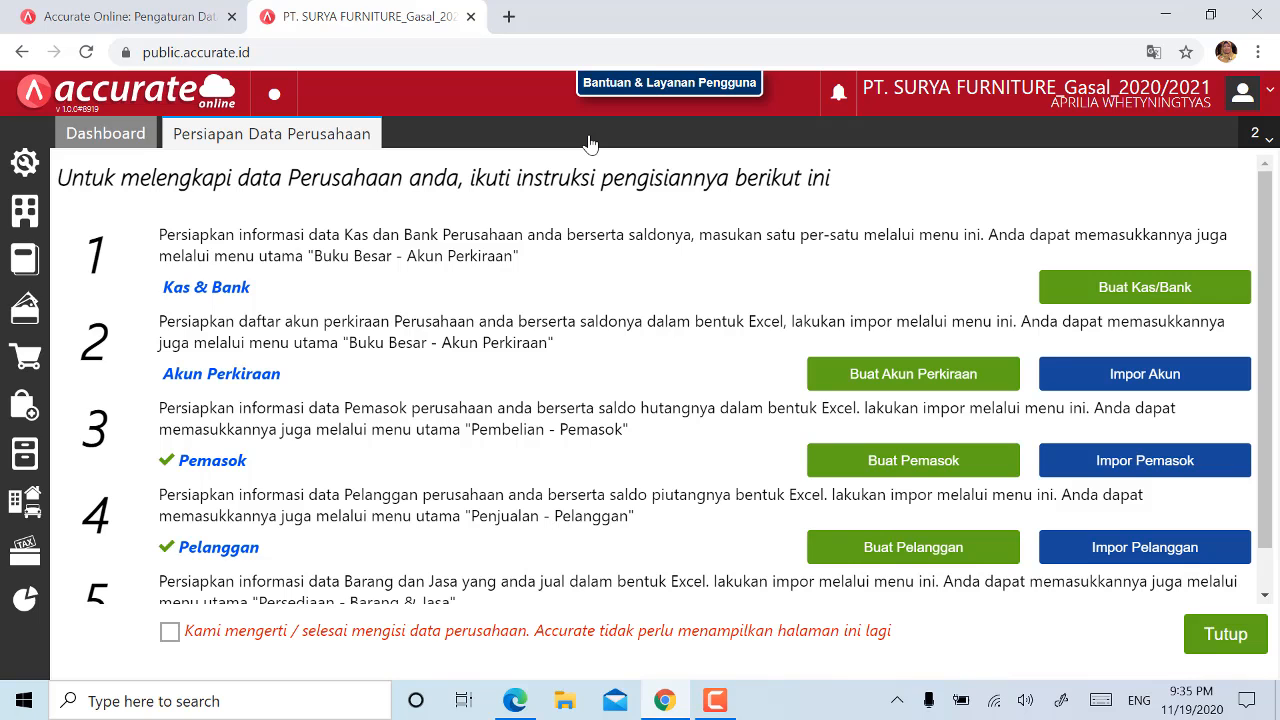
- Check the 26 January quiz in the module PDF, and open Histori Bank in Accurate Online for Bank Mandiri IDR
{"action": "left_click", "coordinate": [514, 704]}
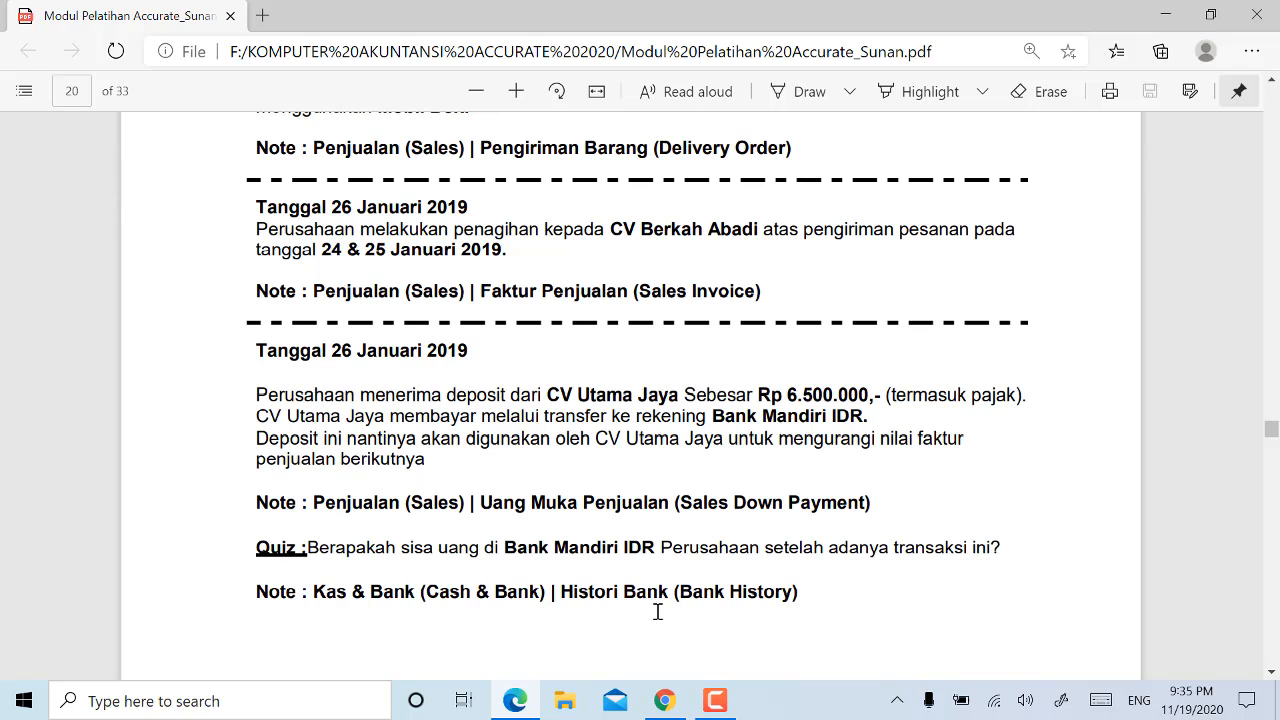
{"action": "left_click", "coordinate": [664, 700]}
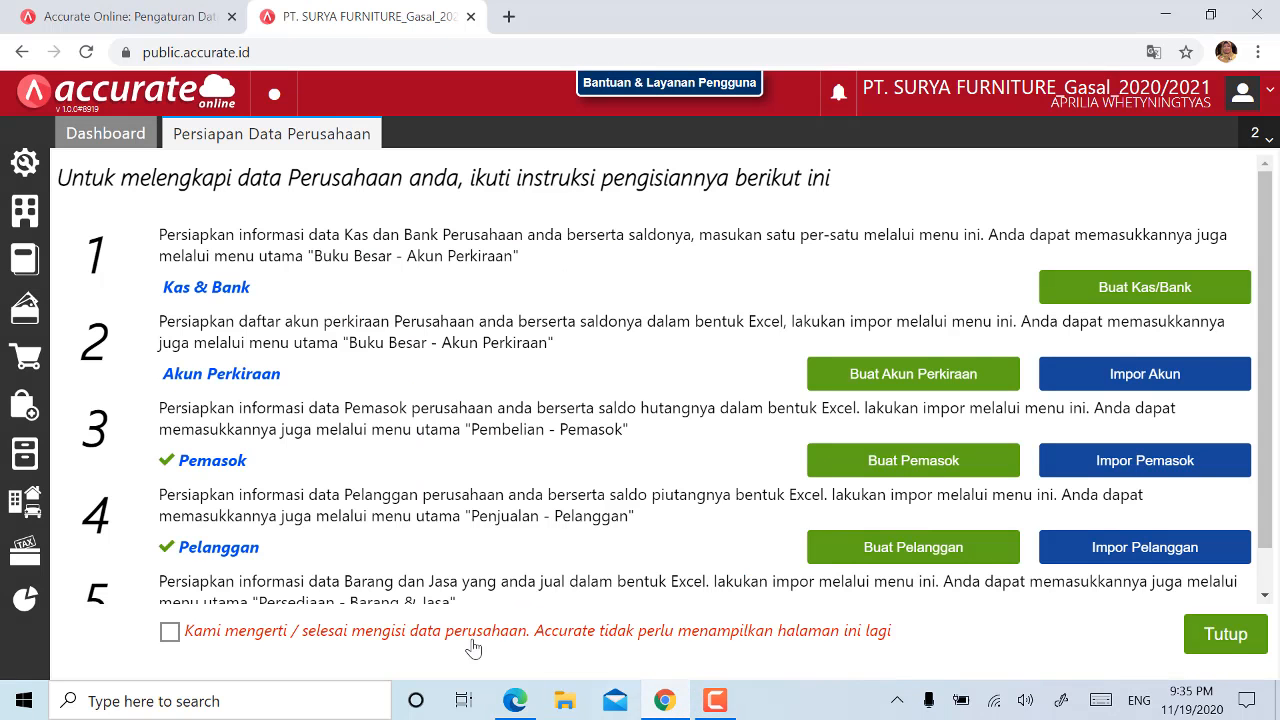
{"action": "left_click", "coordinate": [30, 318]}
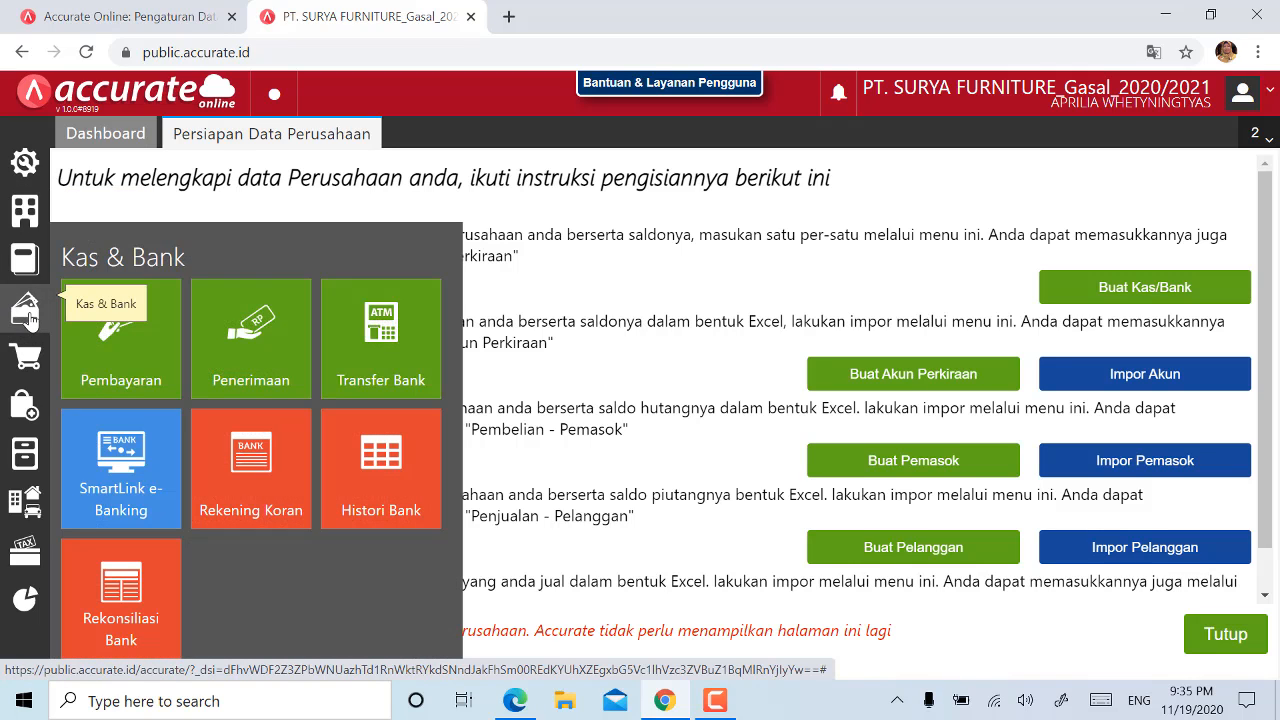
{"action": "left_click", "coordinate": [380, 490]}
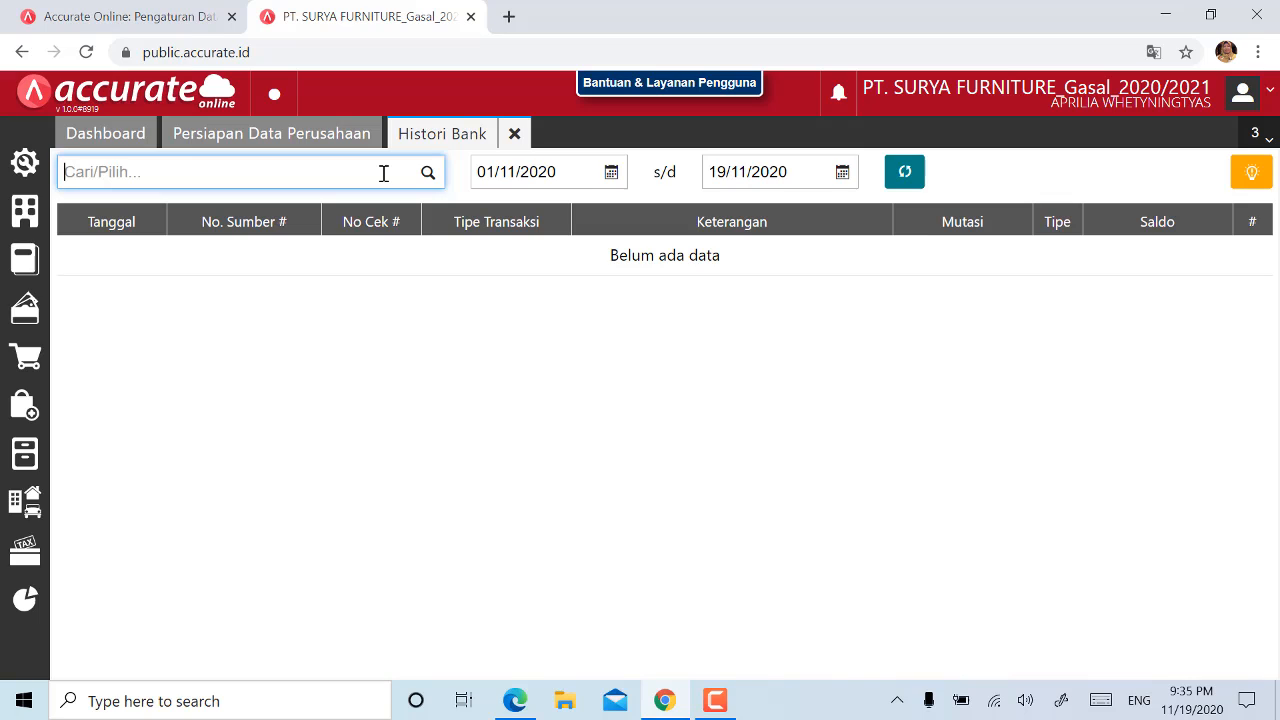
{"action": "left_click", "coordinate": [428, 172]}
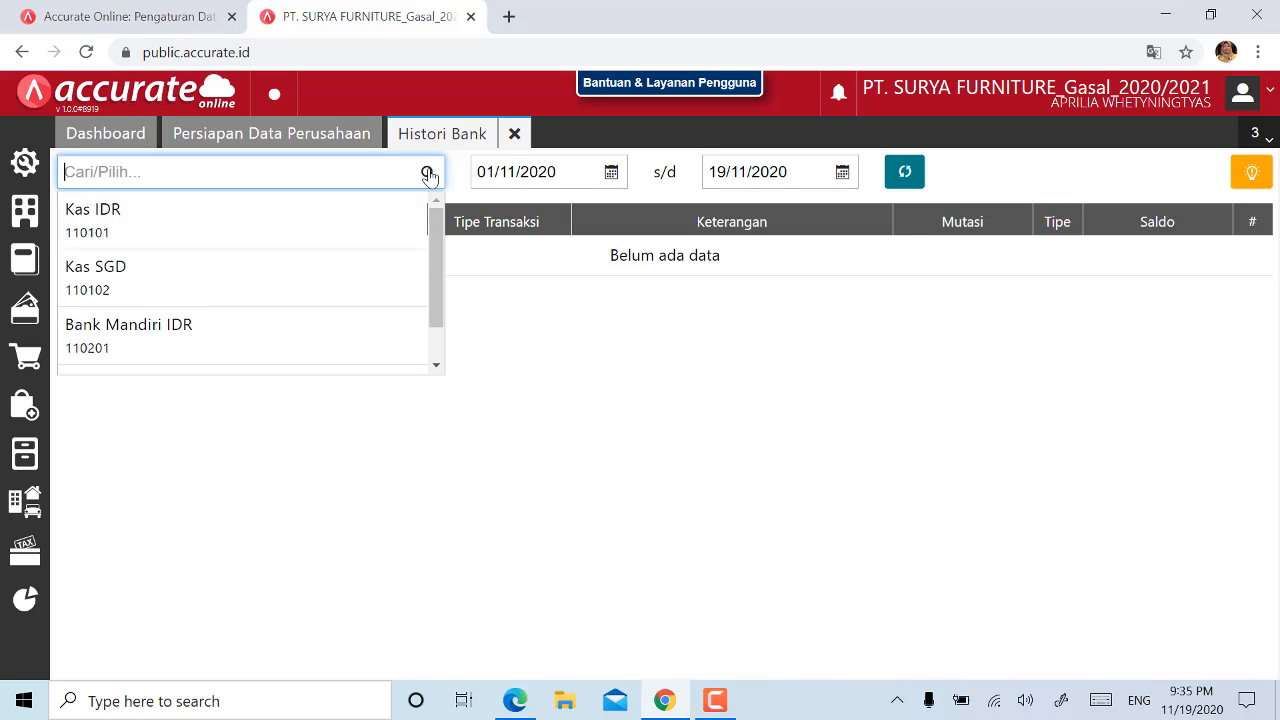
{"action": "left_click", "coordinate": [238, 338]}
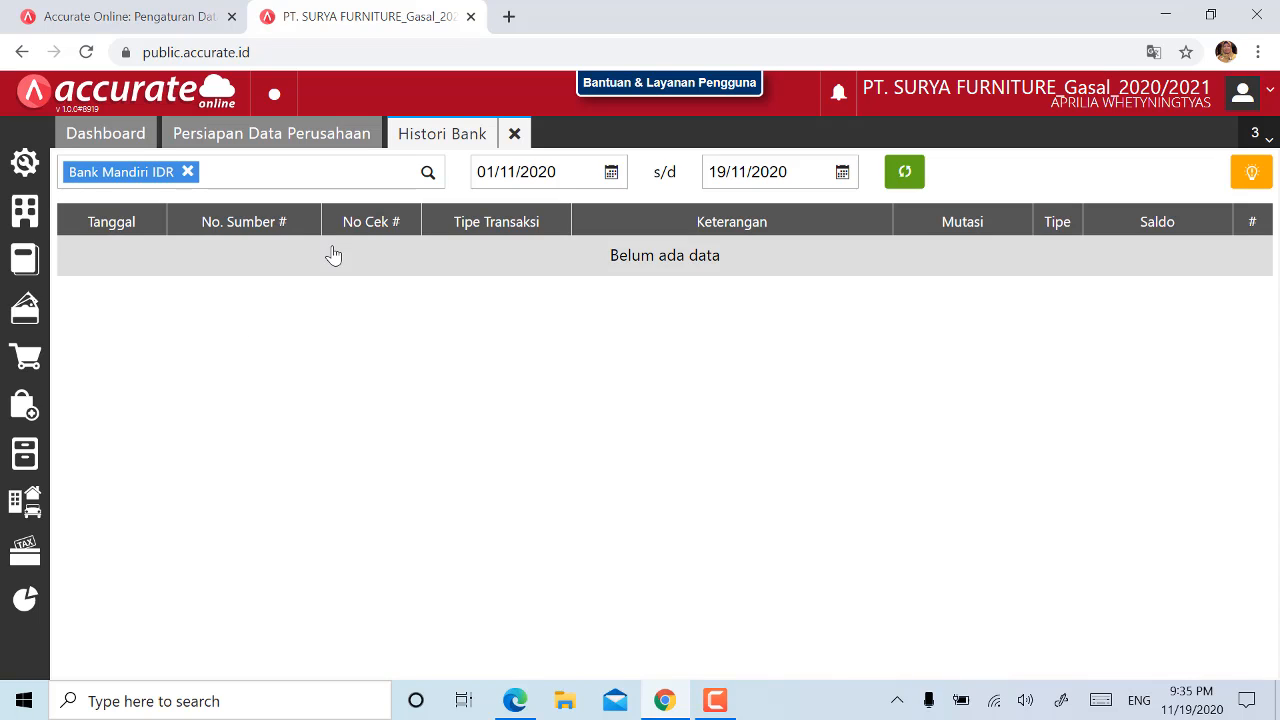
- Set the bank history period to 01/01/2019 through 26/01/2019 and load the transactions through the last entry
{"action": "left_click", "coordinate": [573, 171]}
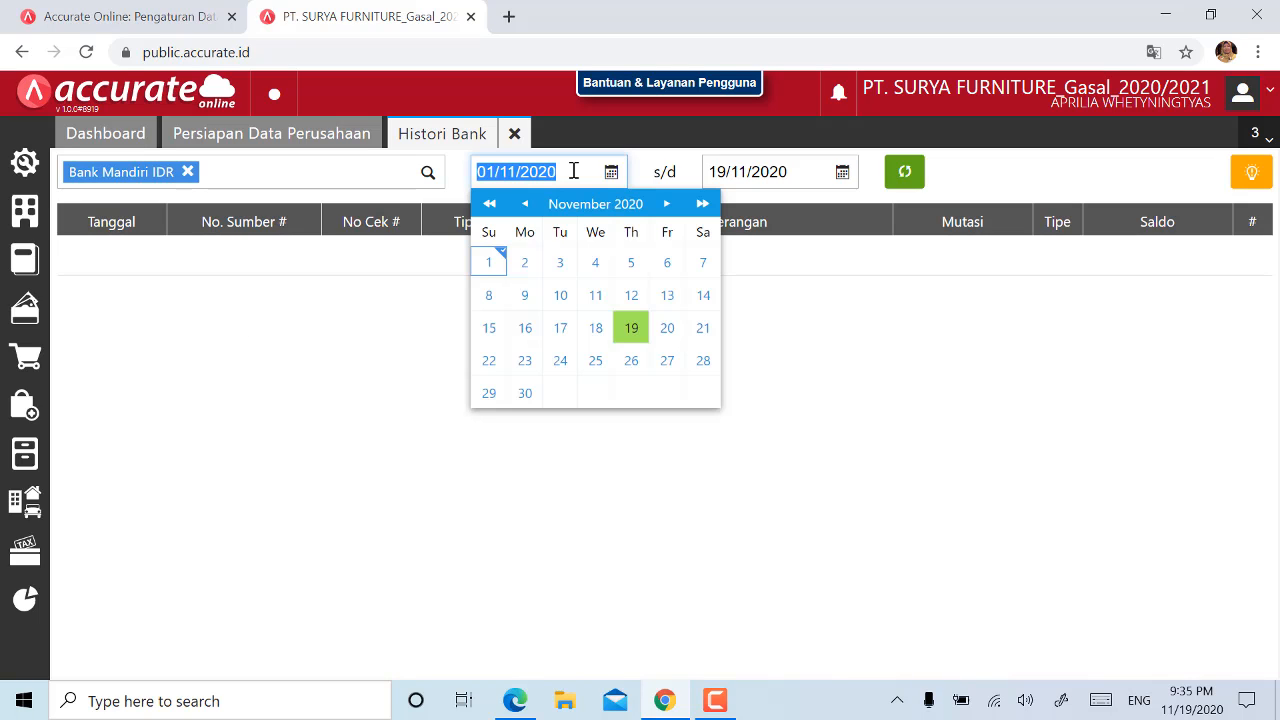
{"action": "type", "text": "01/"}
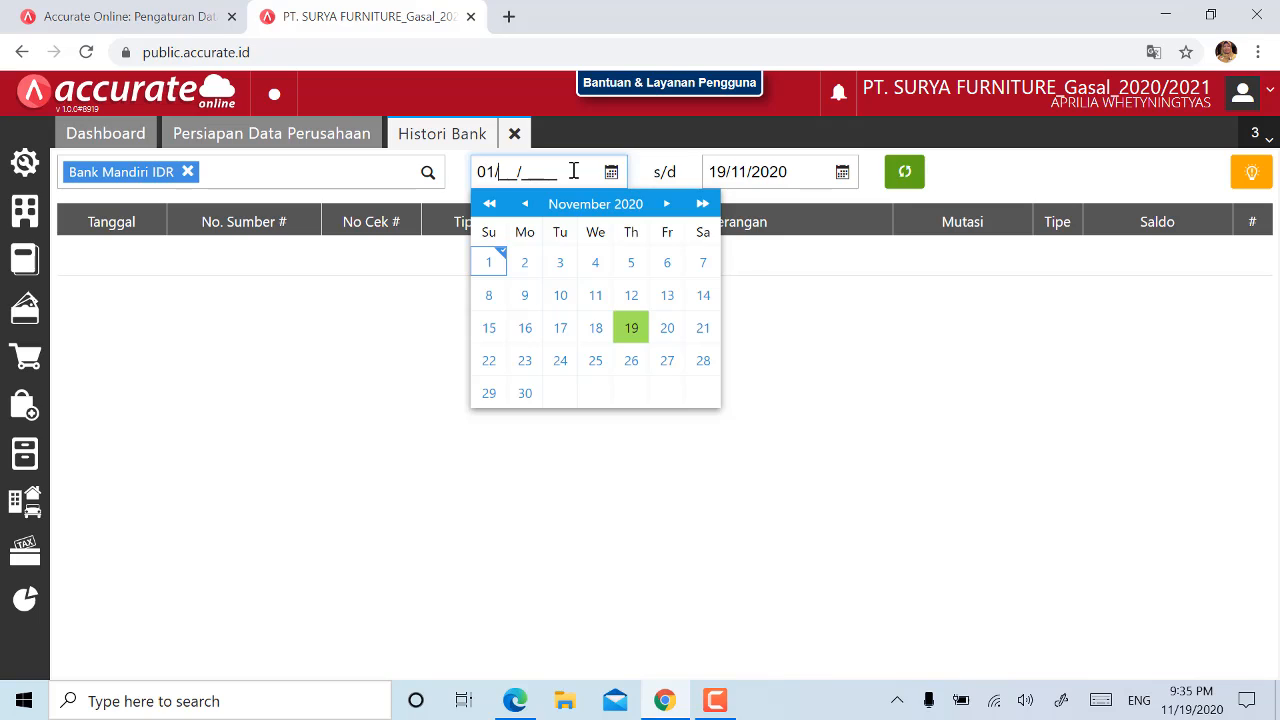
{"action": "type", "text": "01/2019"}
{"action": "left_click", "coordinate": [805, 172]}
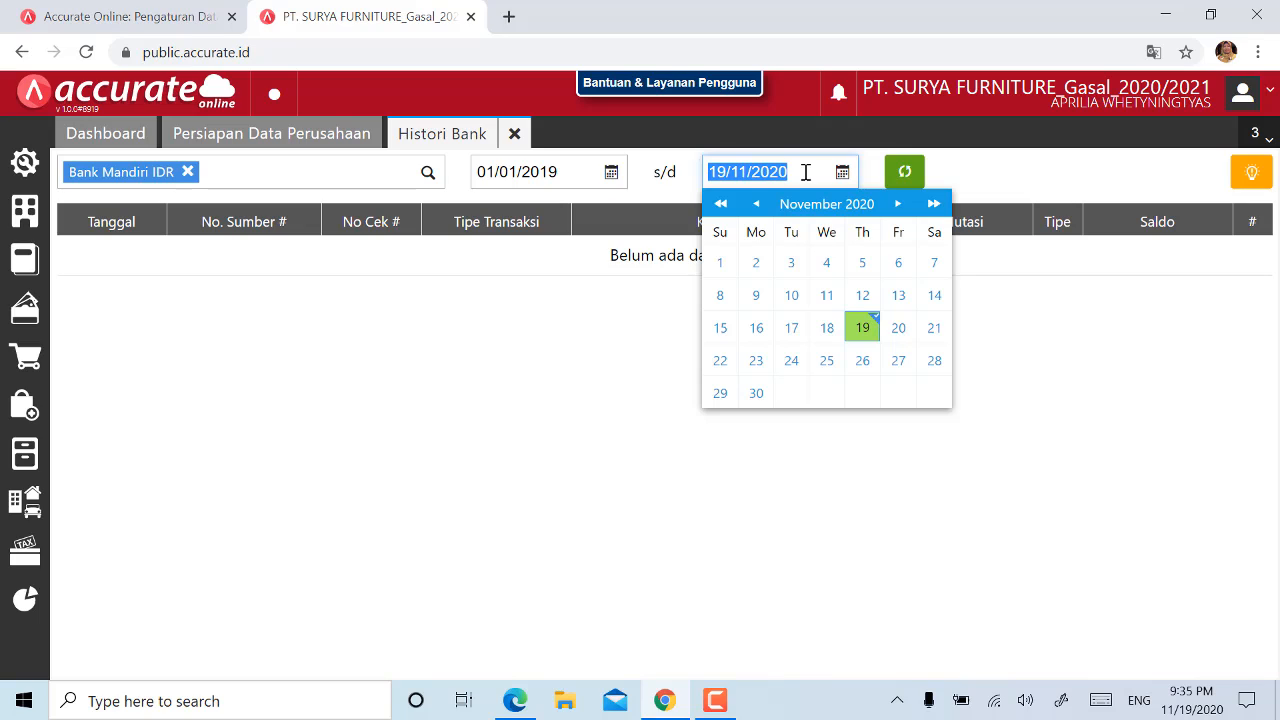
{"action": "type", "text": "2"}
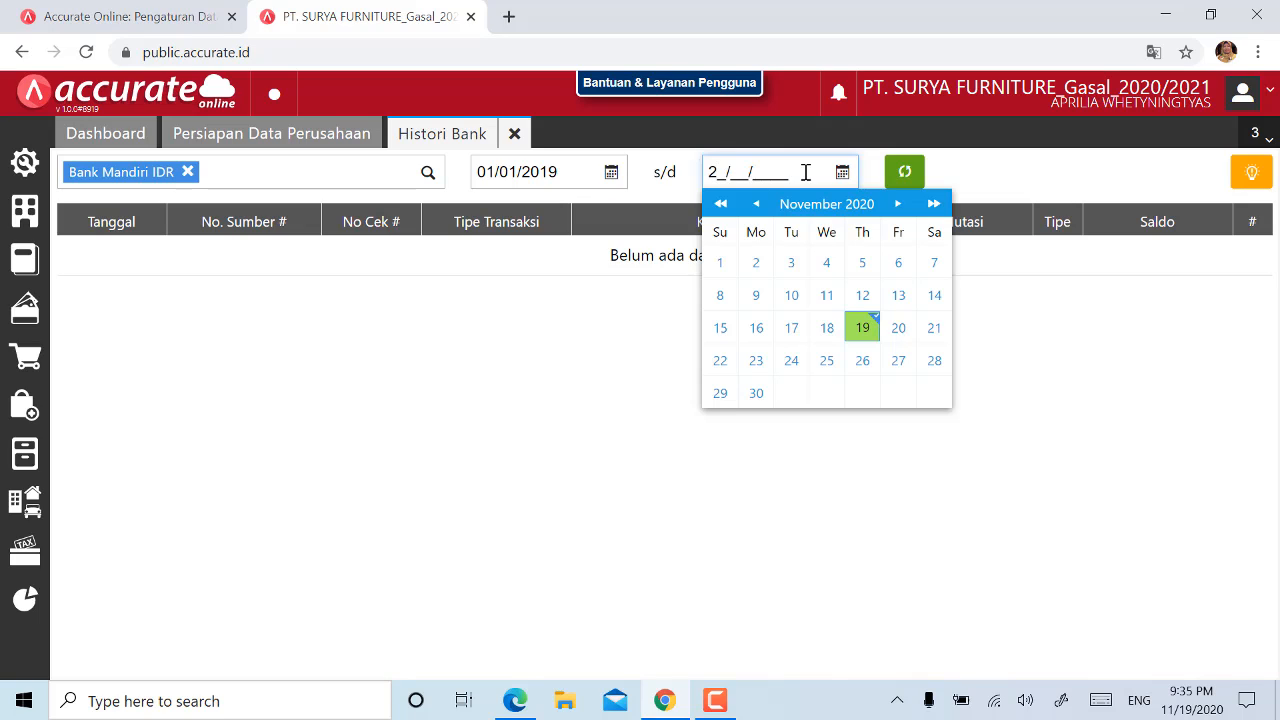
{"action": "type", "text": "6/01/2019"}
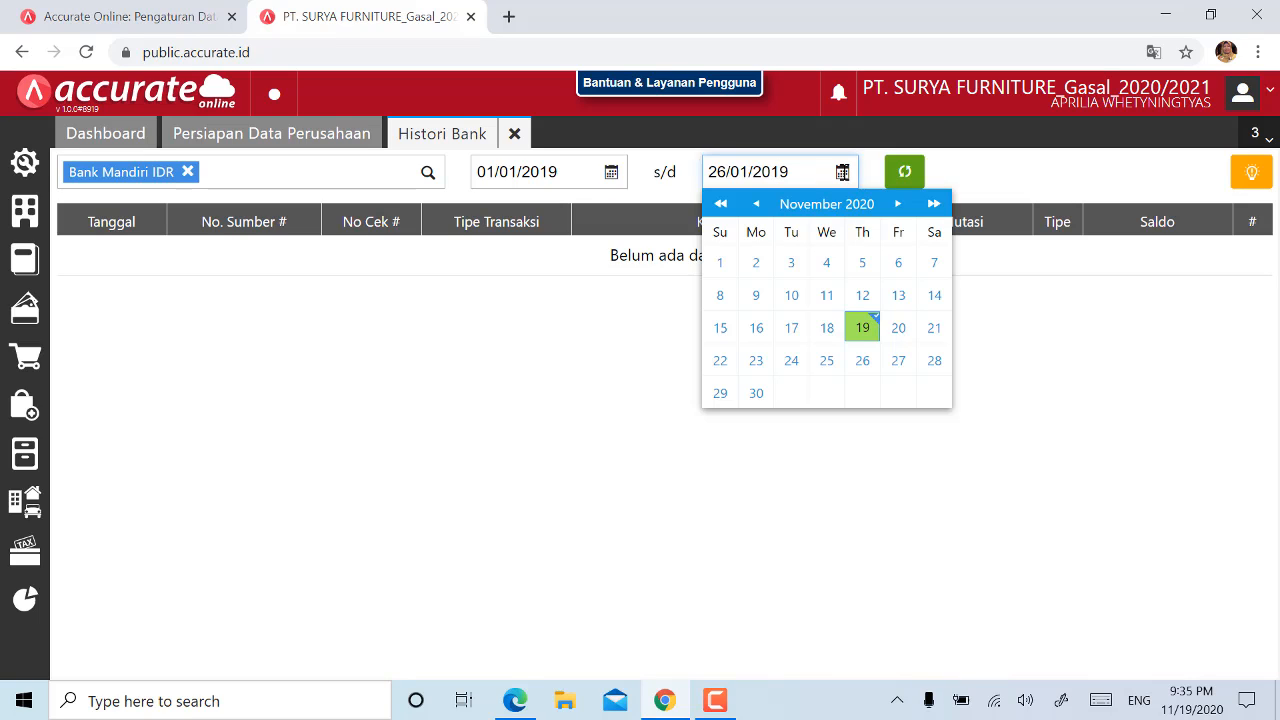
{"action": "left_click", "coordinate": [978, 177]}
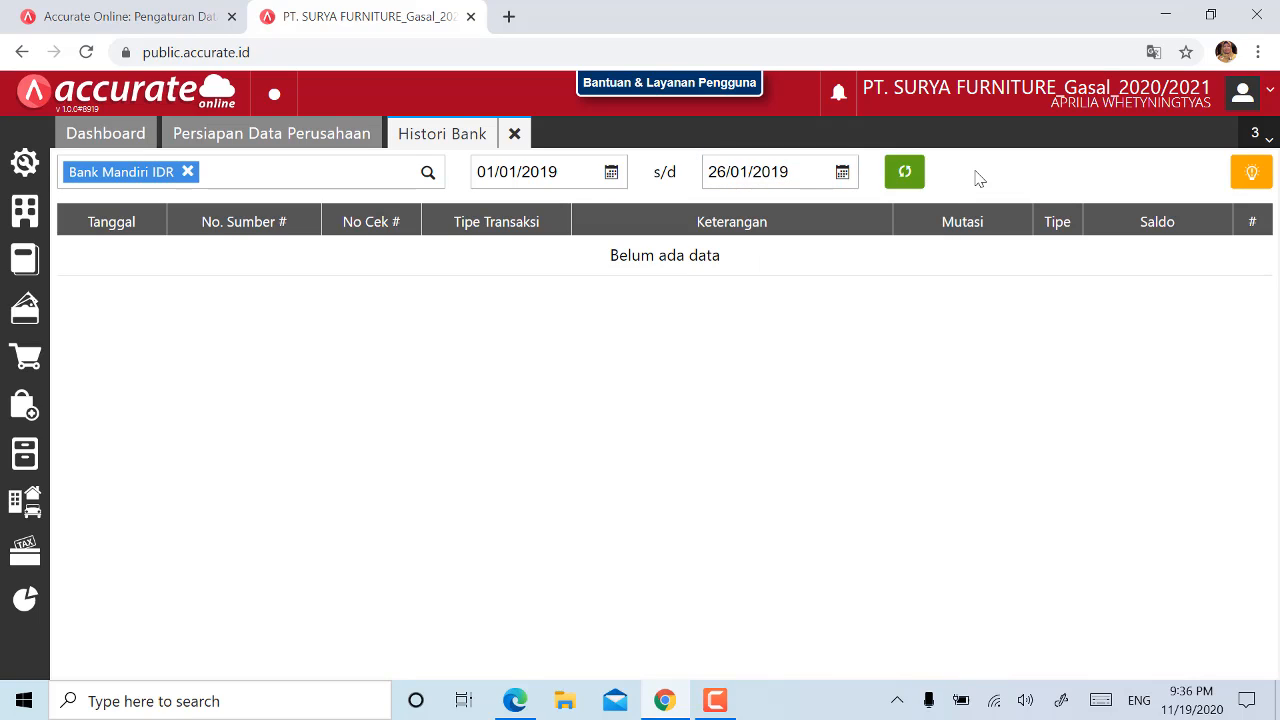
{"action": "left_click", "coordinate": [906, 174]}
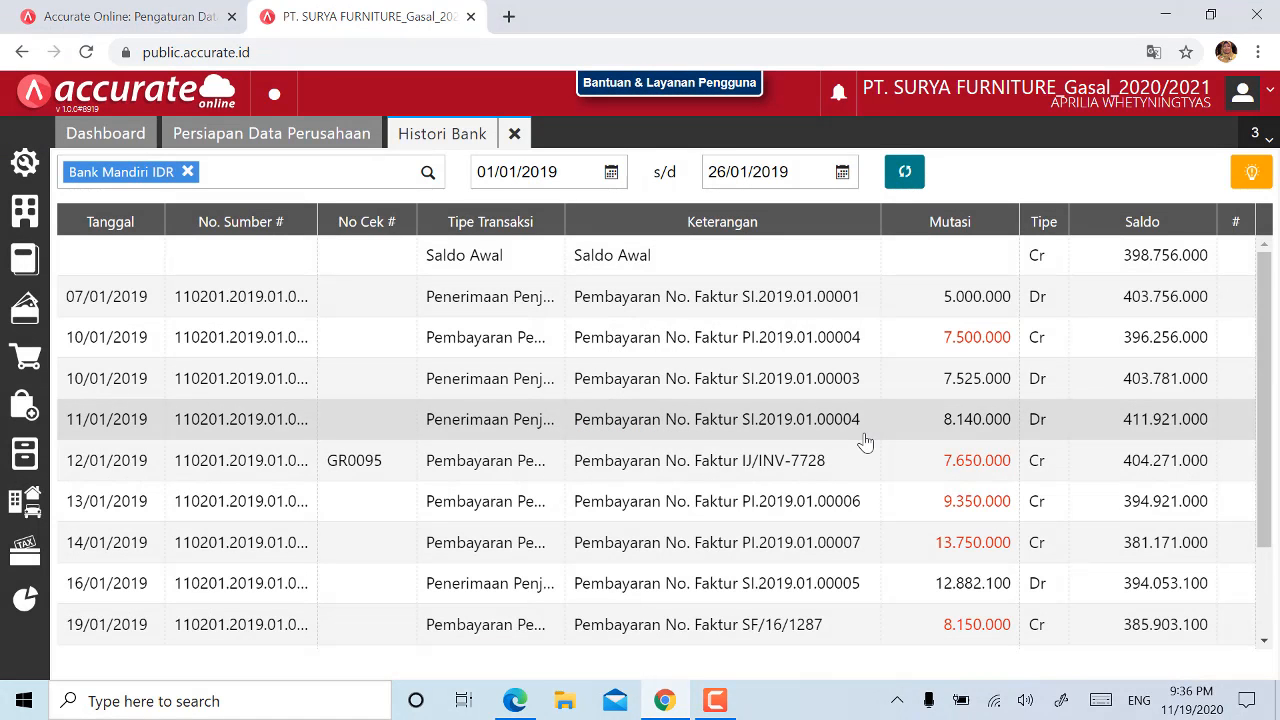
{"action": "scroll", "coordinate": [865, 442], "scroll_direction": "down", "scroll_amount": 2}
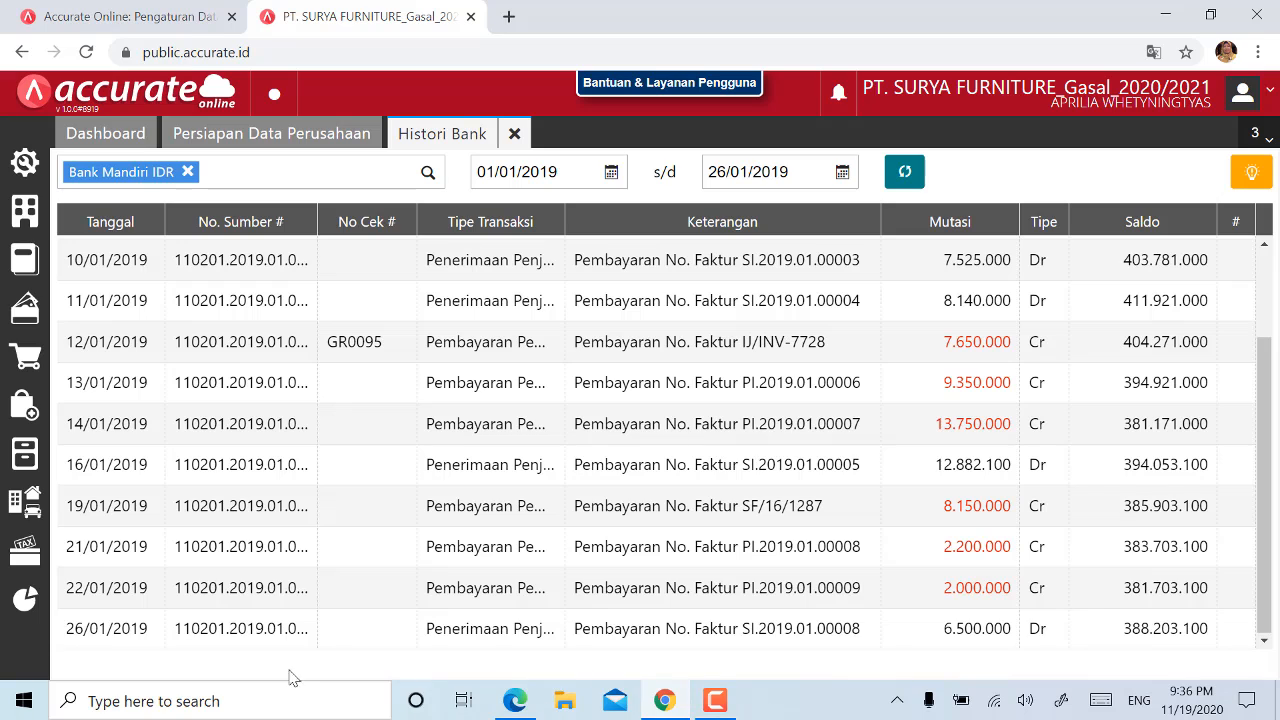
- Open the Word document LINK YOUTUBE MATKUL from USB Drive (F:)
{"action": "left_click", "coordinate": [24, 701]}
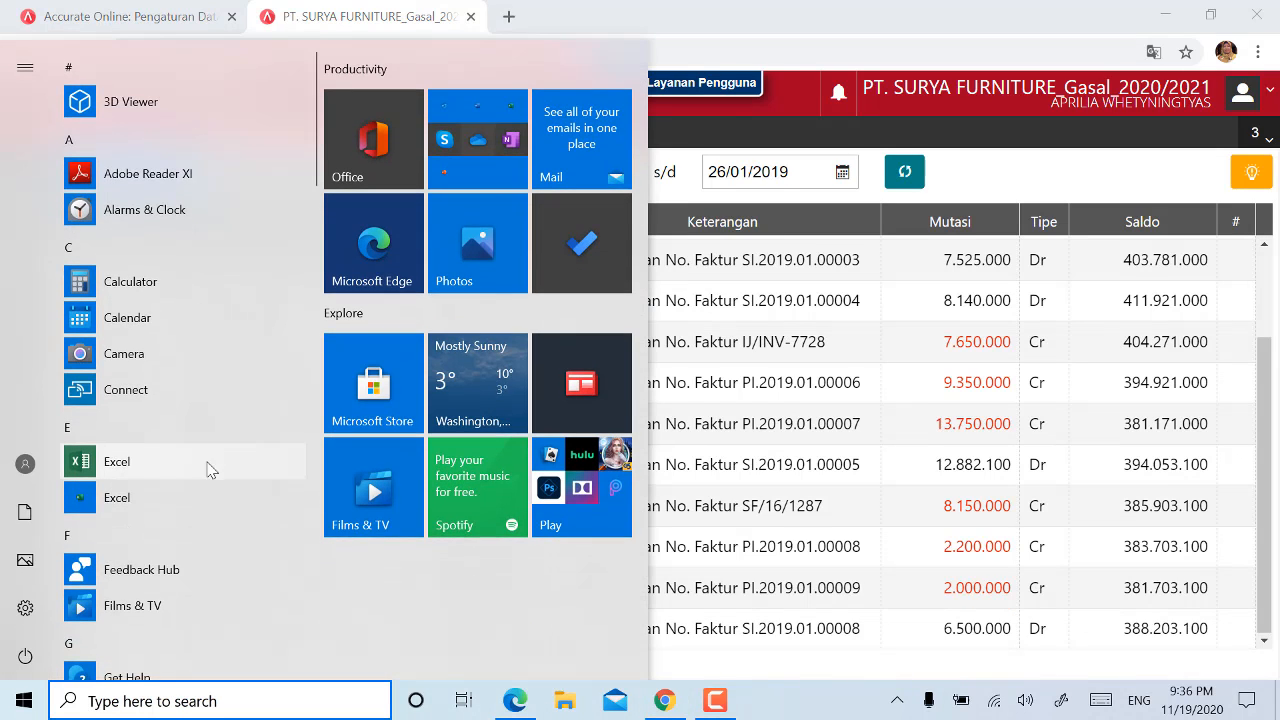
{"action": "scroll", "coordinate": [257, 457], "scroll_direction": "down", "scroll_amount": 3}
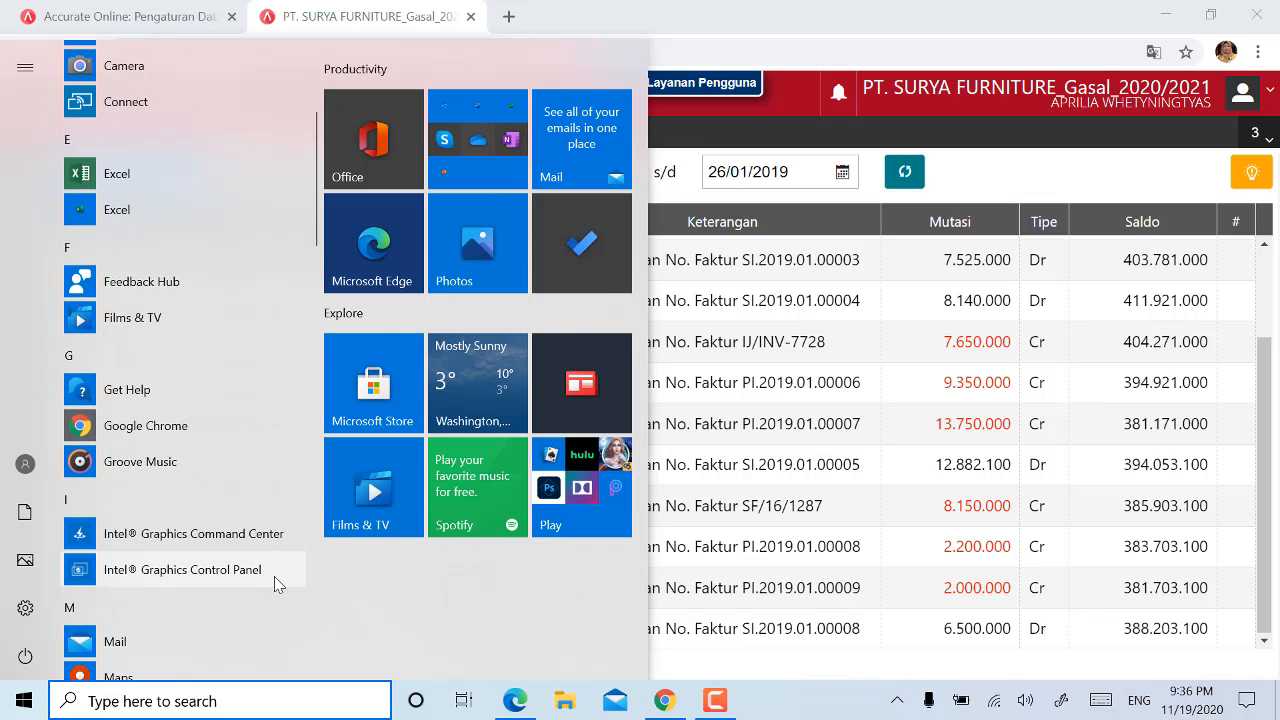
{"action": "left_click", "coordinate": [566, 694]}
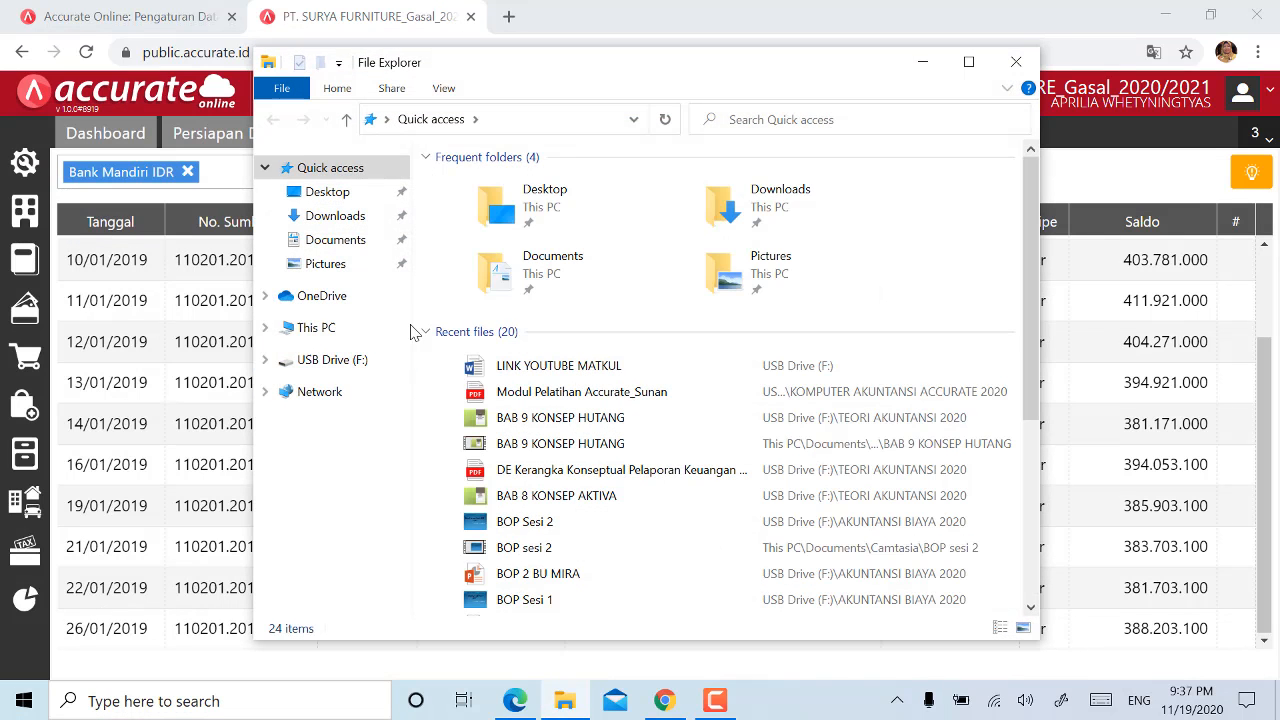
{"action": "left_click", "coordinate": [364, 368]}
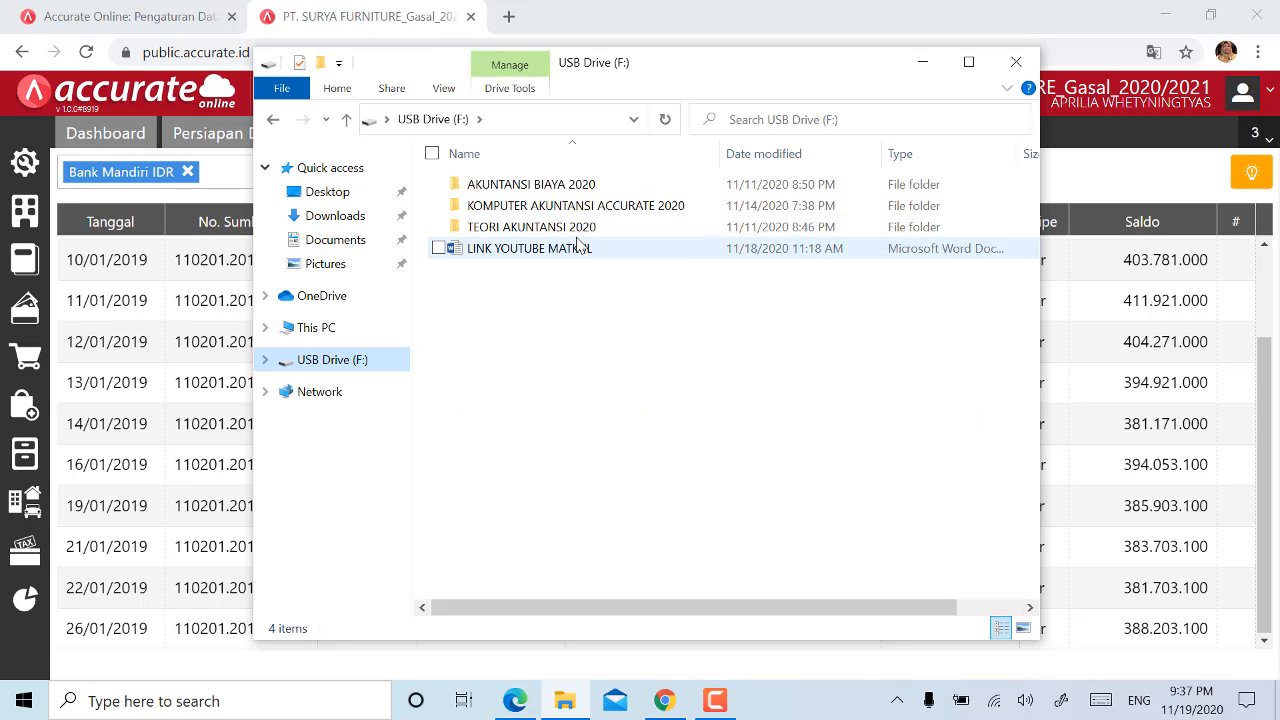
{"action": "double_click", "coordinate": [578, 250]}
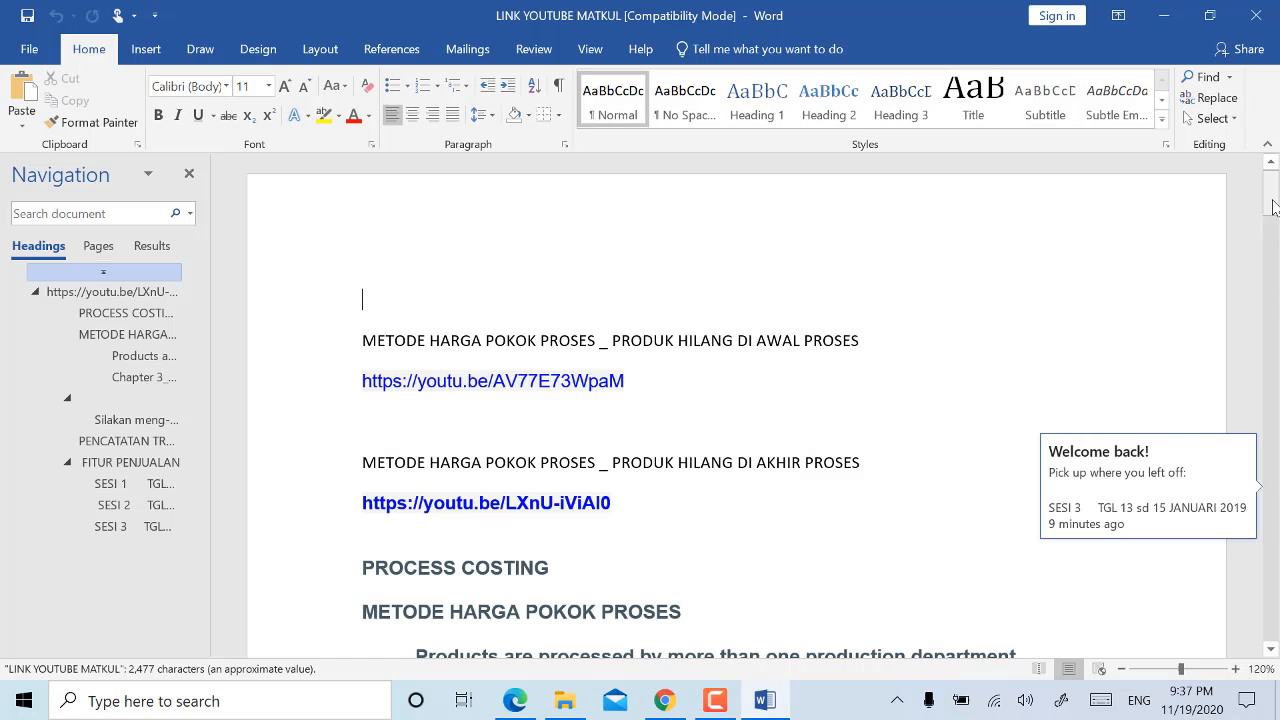
- Paste the captured Bank Mandiri IDR history screenshot at the document's end, below the line JAWABAN QUIZ TGL 16 JAN FITUR PENJUALAN
{"action": "left_click_drag", "start_coordinate": [1270, 222], "coordinate": [1276, 628]}
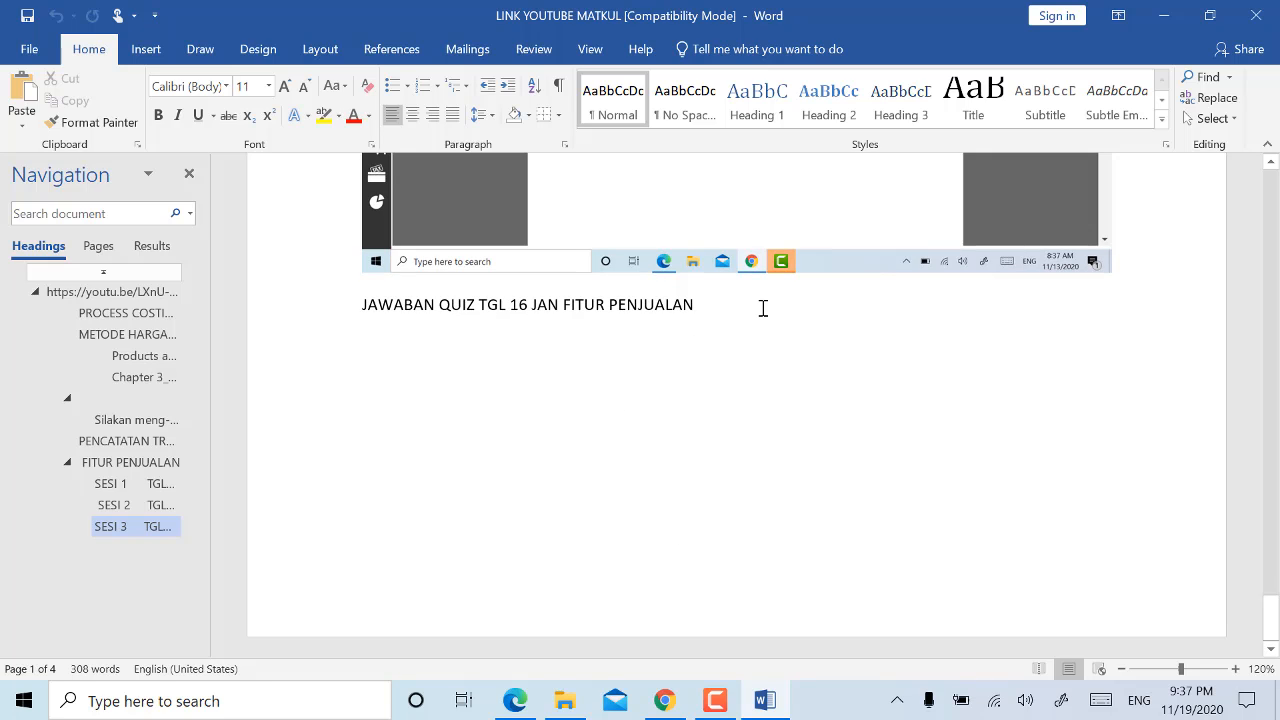
{"action": "key", "text": "Return"}
{"action": "key", "text": "Return"}
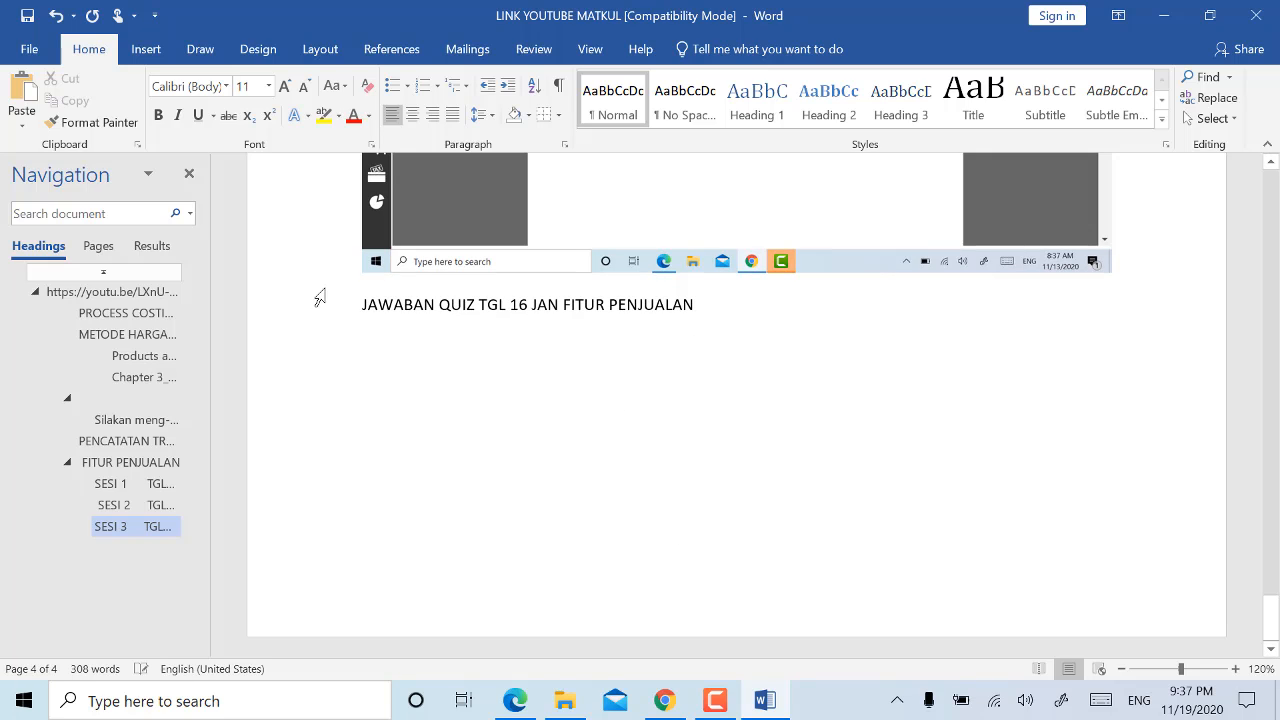
{"action": "right_click", "coordinate": [446, 388]}
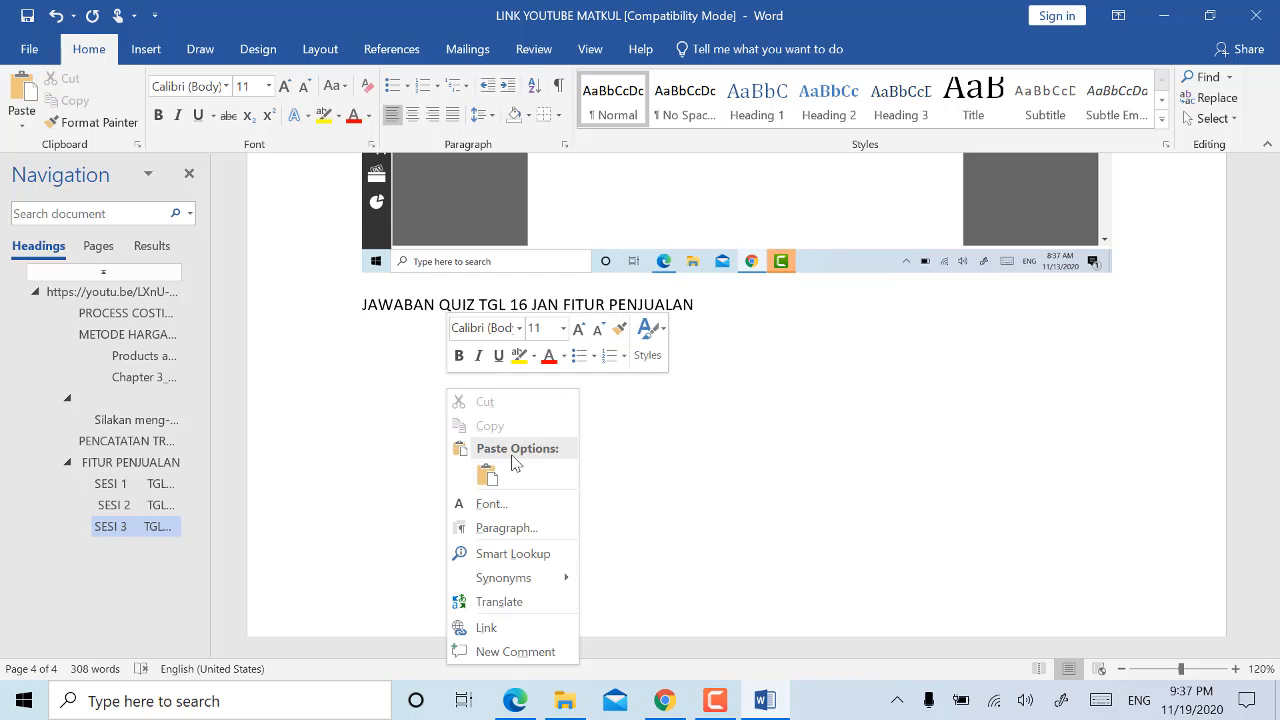
{"action": "left_click", "coordinate": [489, 475]}
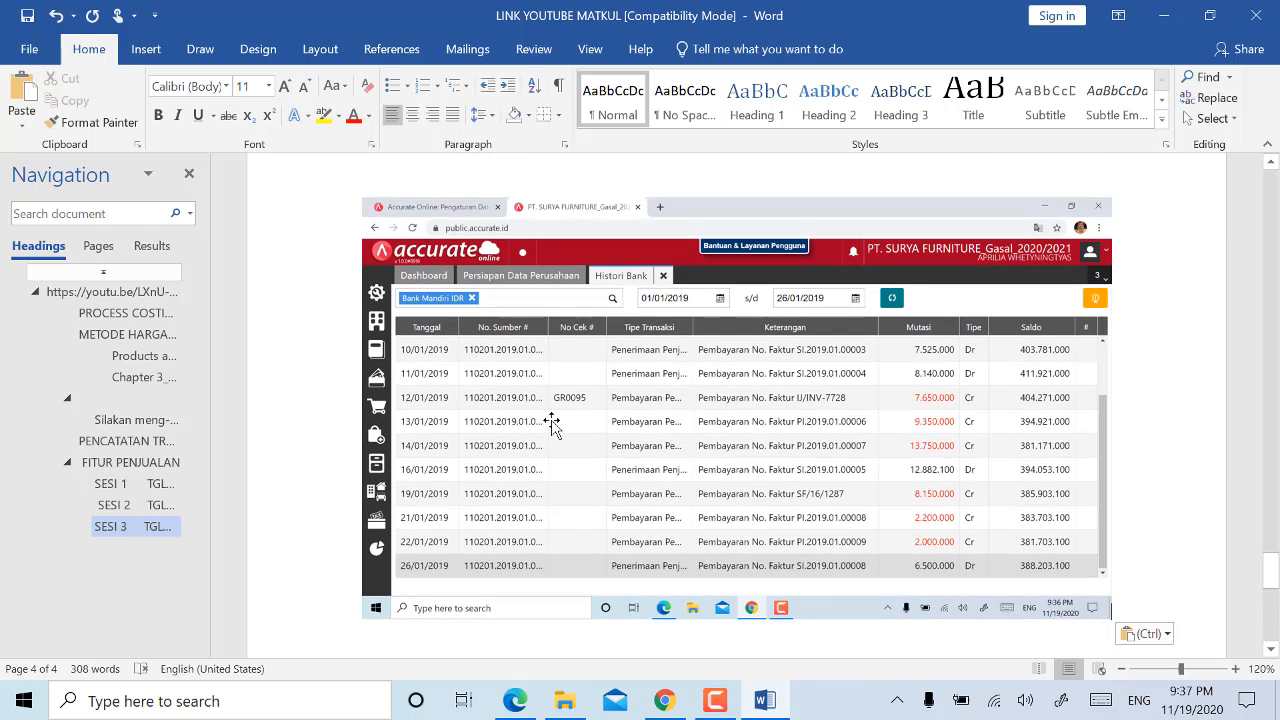
{"action": "scroll", "coordinate": [551, 422], "scroll_direction": "up", "scroll_amount": 1}
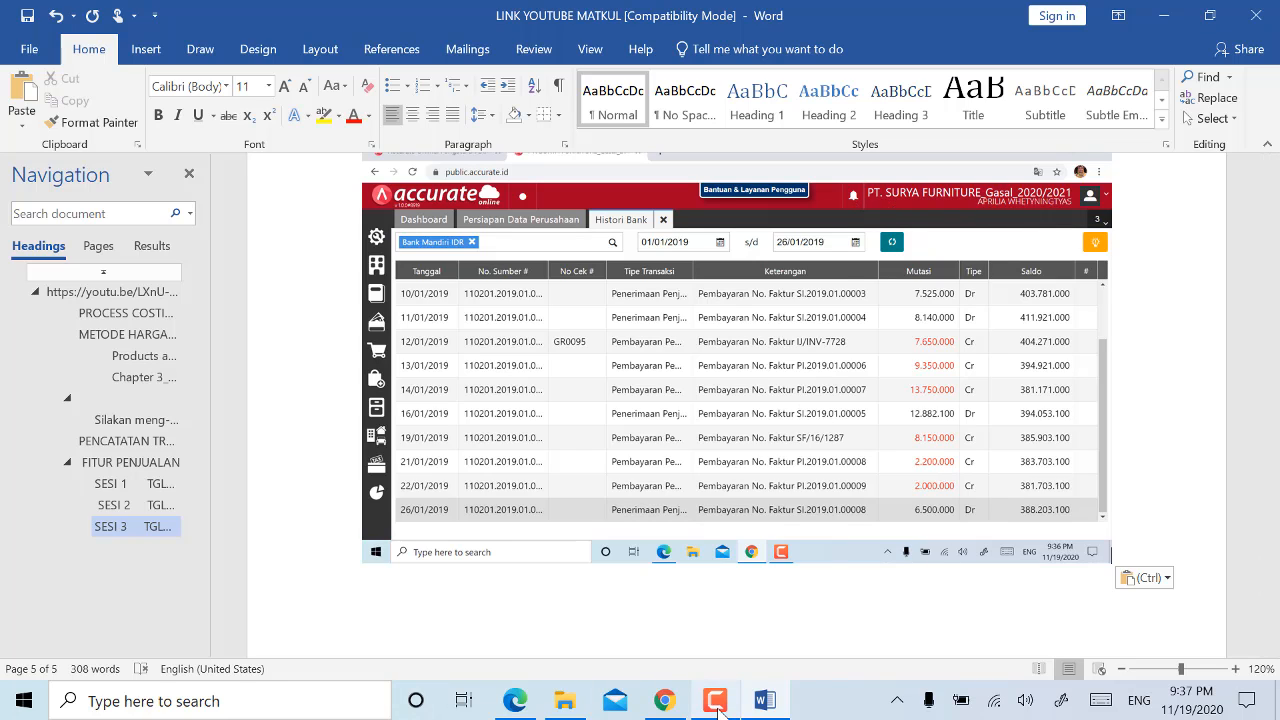
{"action": "mouse_move", "coordinate": [718, 710]}
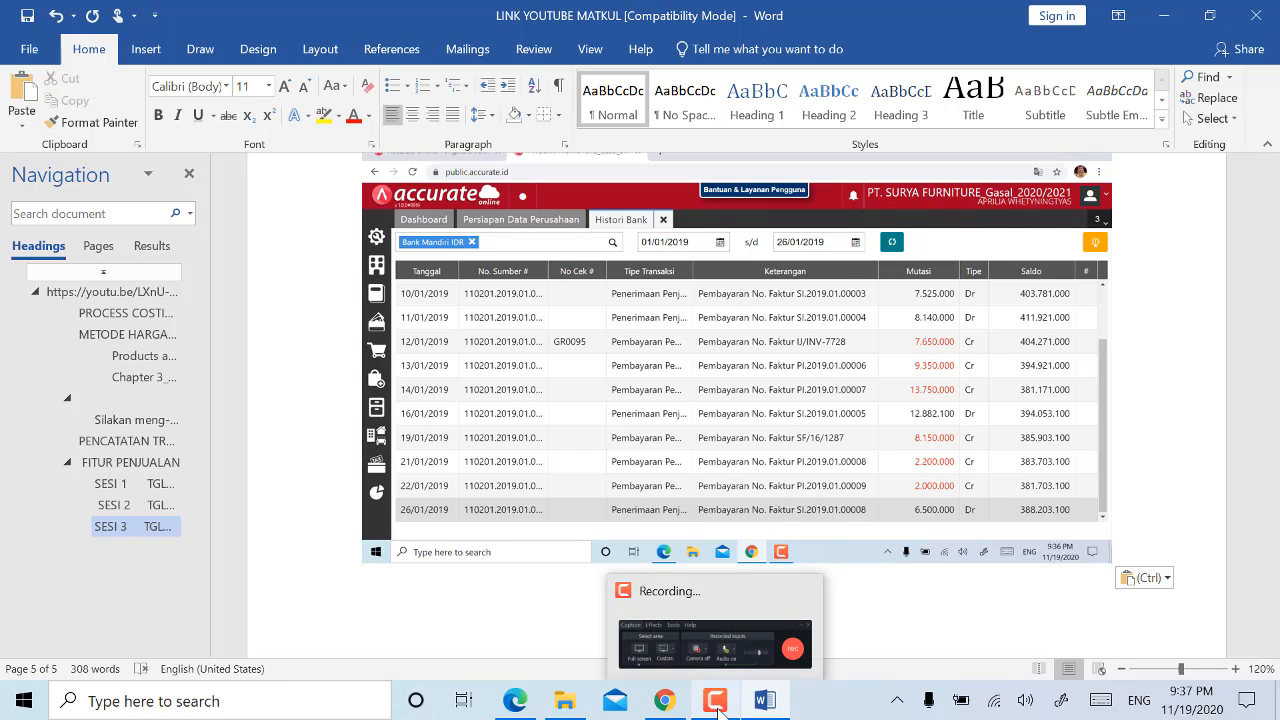
- Close Histori Bank in Accurate Online and read the 27 January 2019 transaction in the training module PDF
{"action": "left_click", "coordinate": [664, 700]}
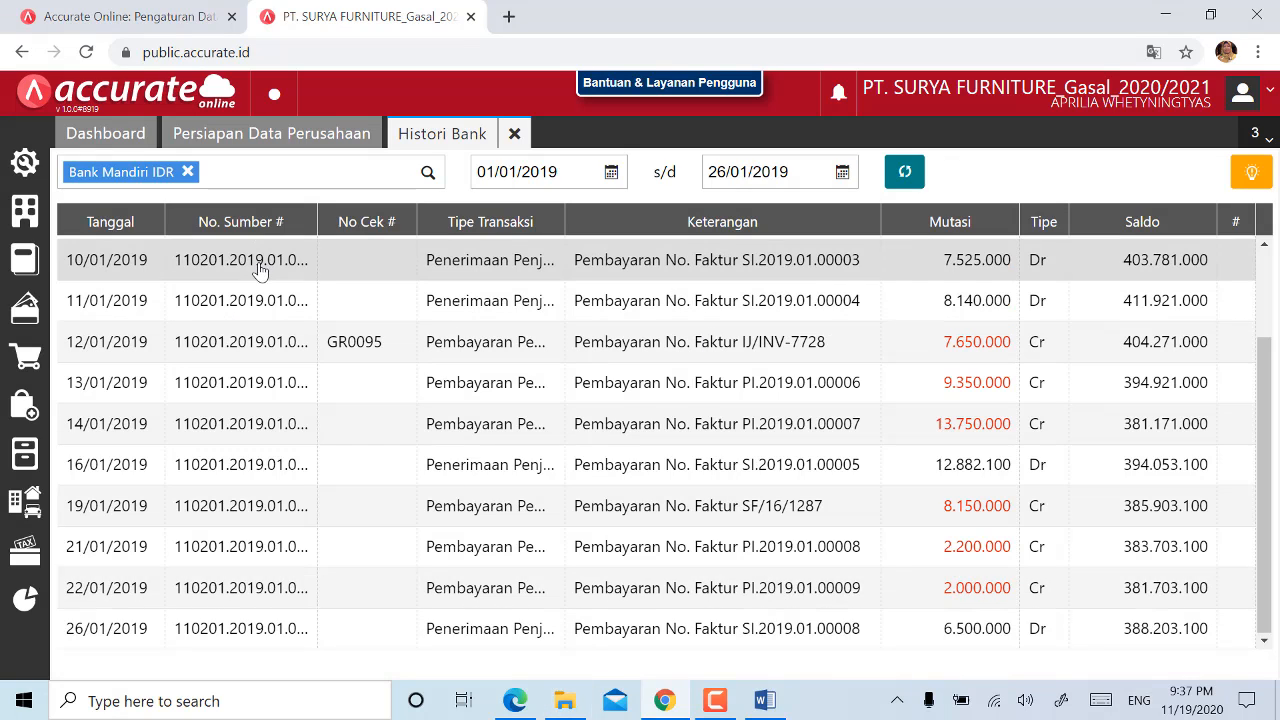
{"action": "left_click", "coordinate": [515, 136]}
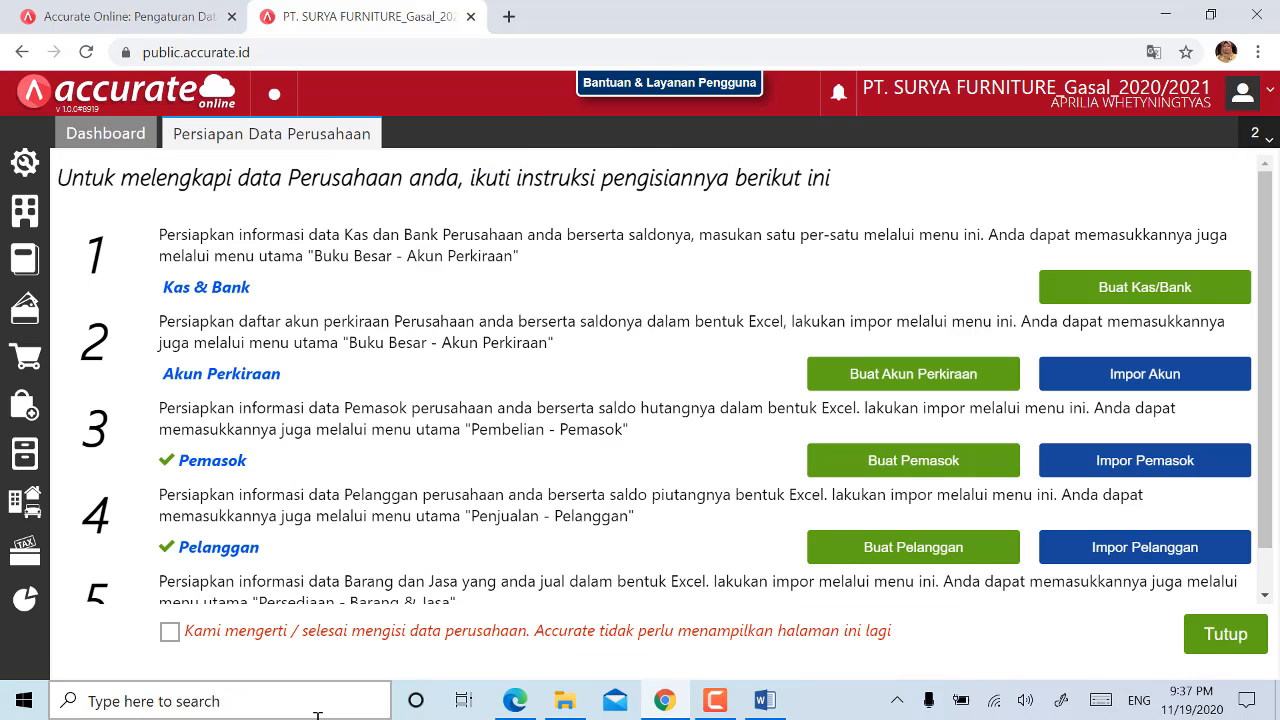
{"action": "left_click", "coordinate": [515, 708]}
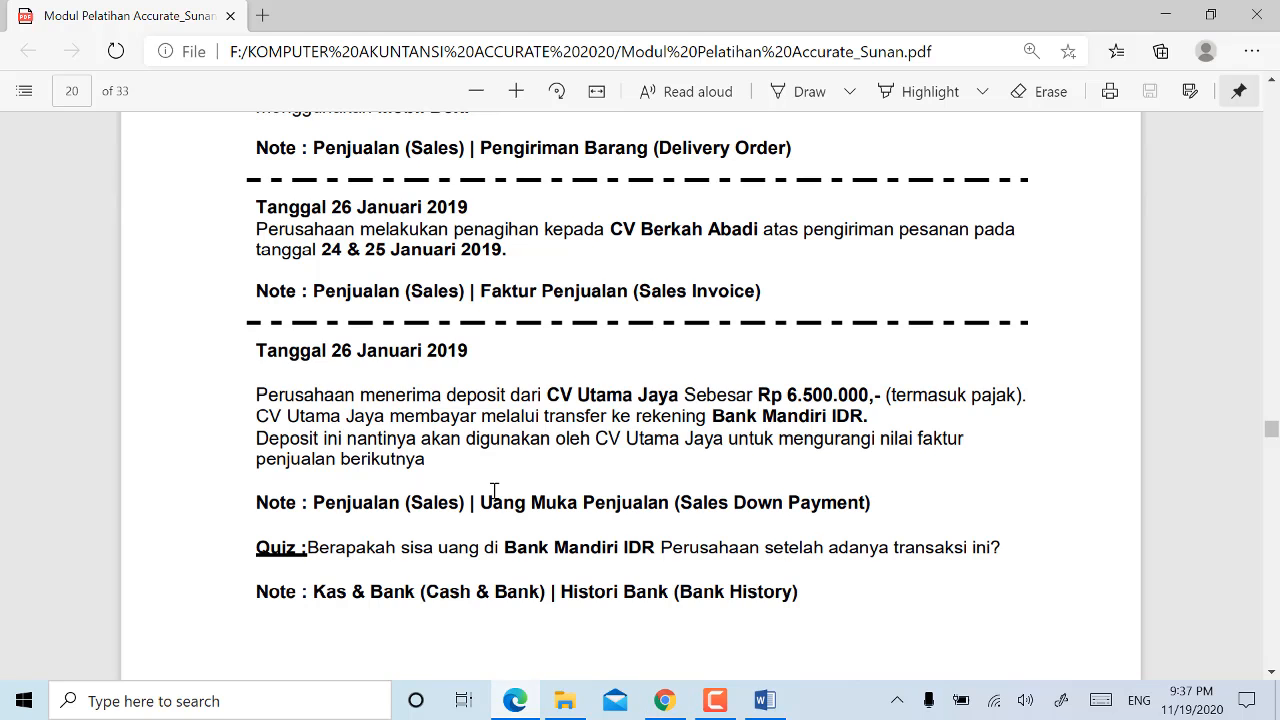
{"action": "scroll", "coordinate": [494, 490], "scroll_direction": "down", "scroll_amount": 7}
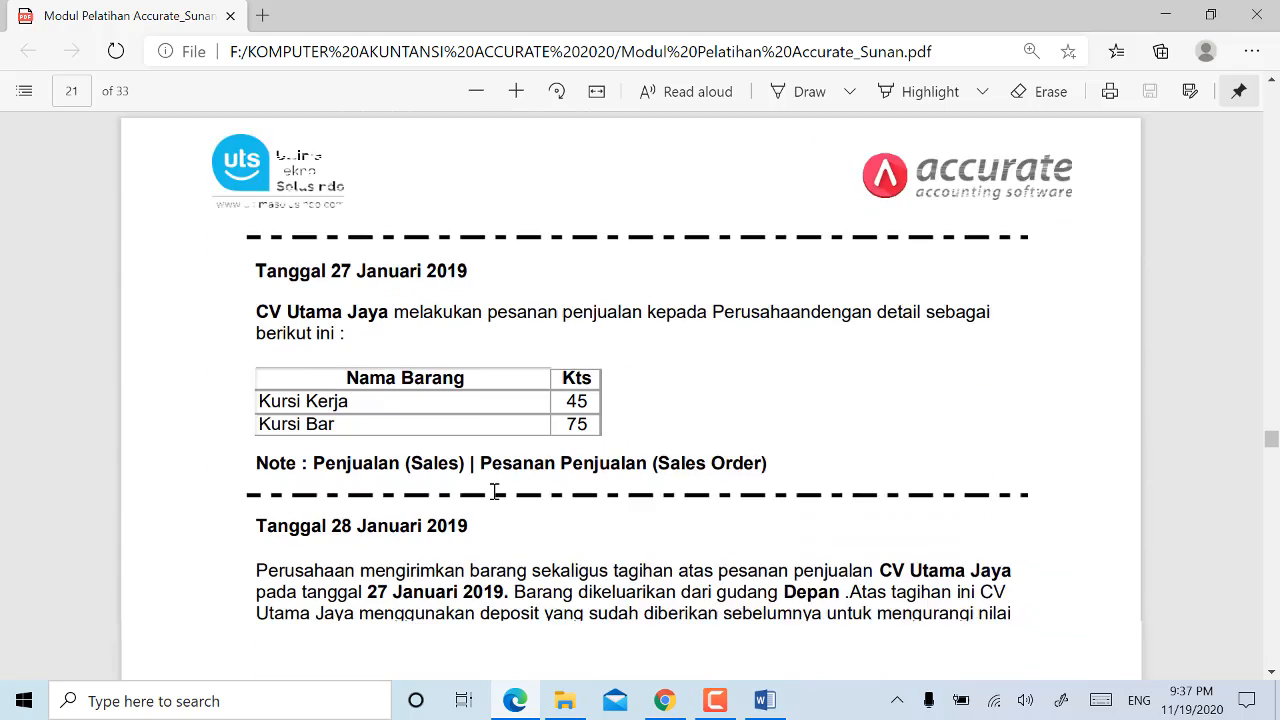
{"action": "scroll", "coordinate": [494, 491], "scroll_direction": "down", "scroll_amount": 1}
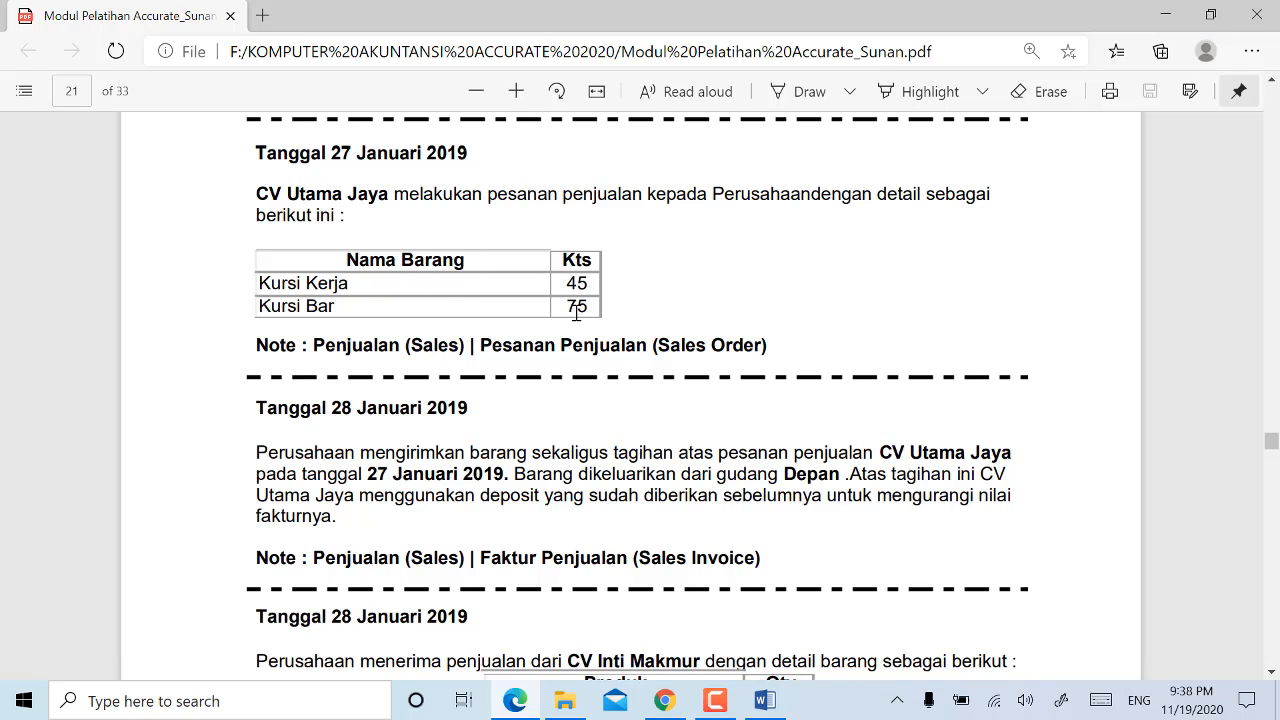
- Switch to Accurate Online and start a new sales order (Pesanan Penjualan) for CV Utama Jaya dated 27/01/2019
{"action": "left_click", "coordinate": [681, 706]}
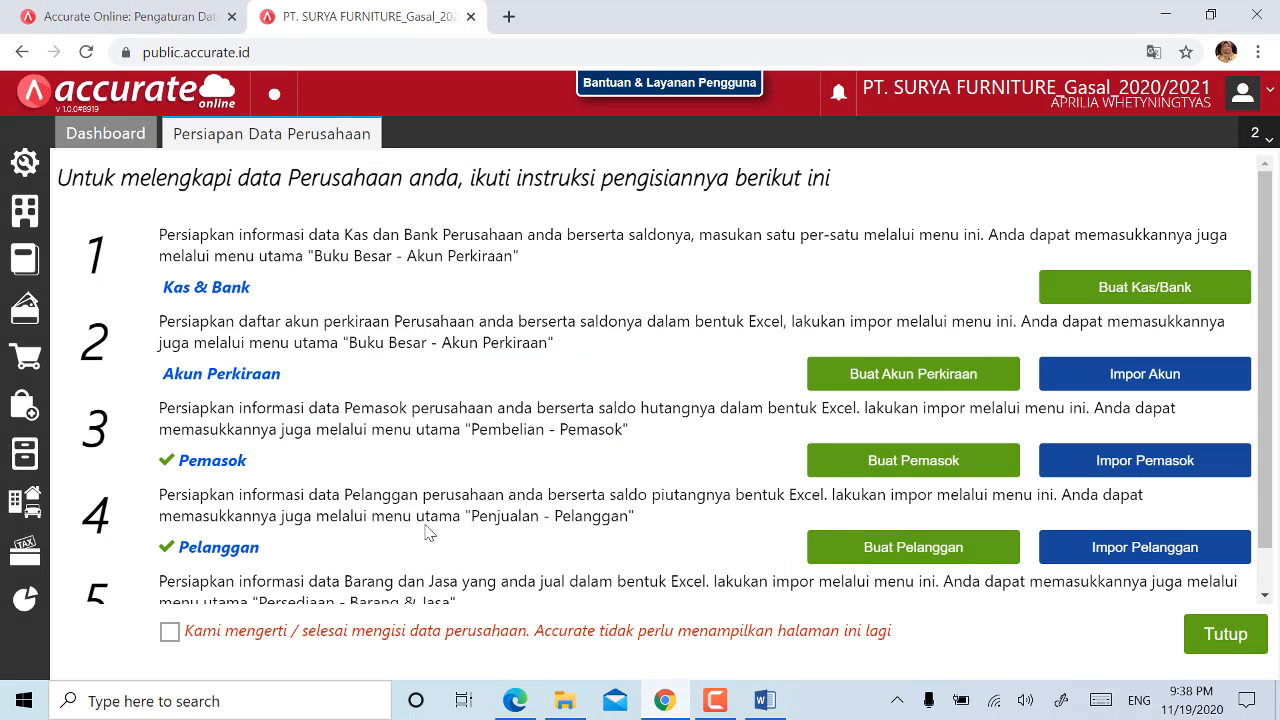
{"action": "left_click", "coordinate": [32, 366]}
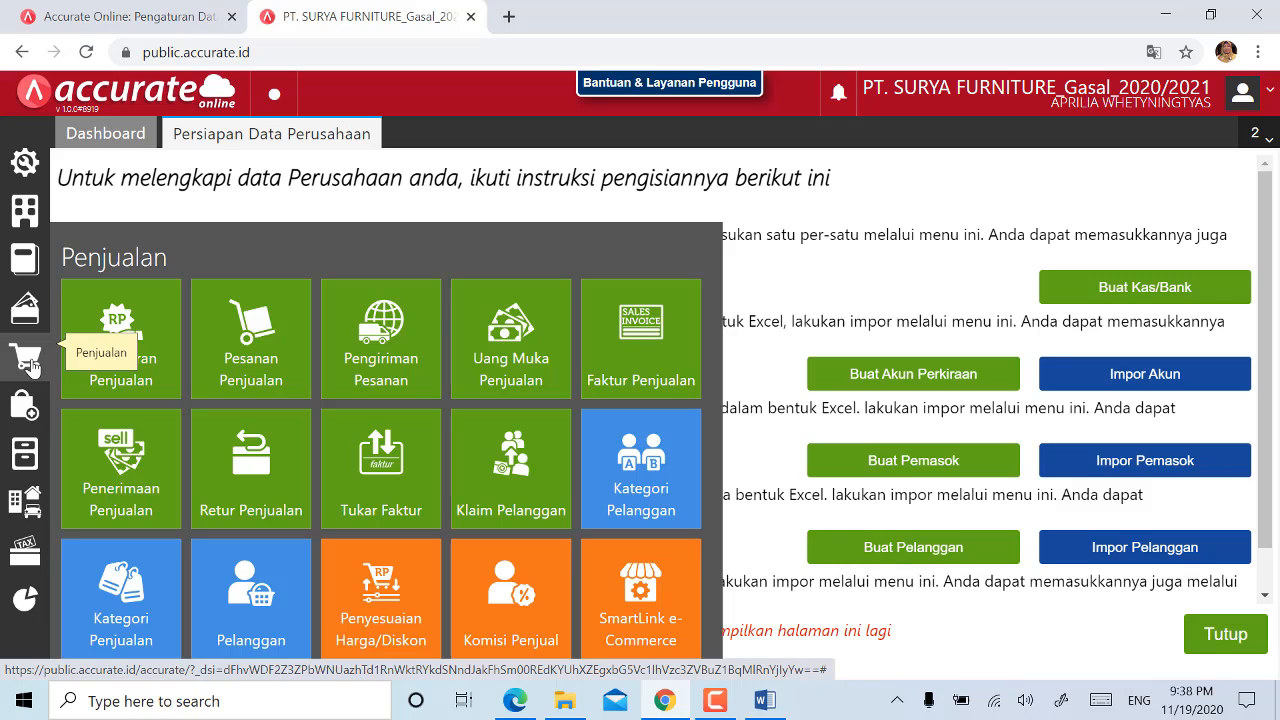
{"action": "left_click", "coordinate": [268, 360]}
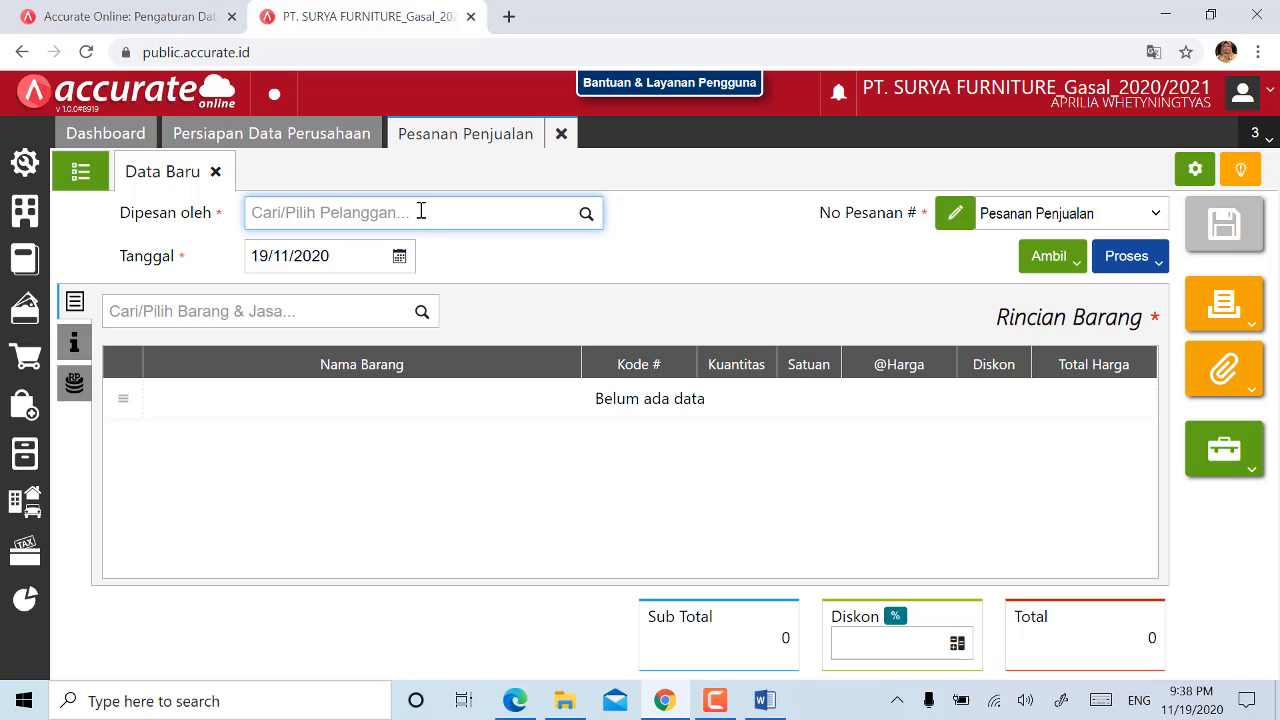
{"action": "type", "text": "ut"}
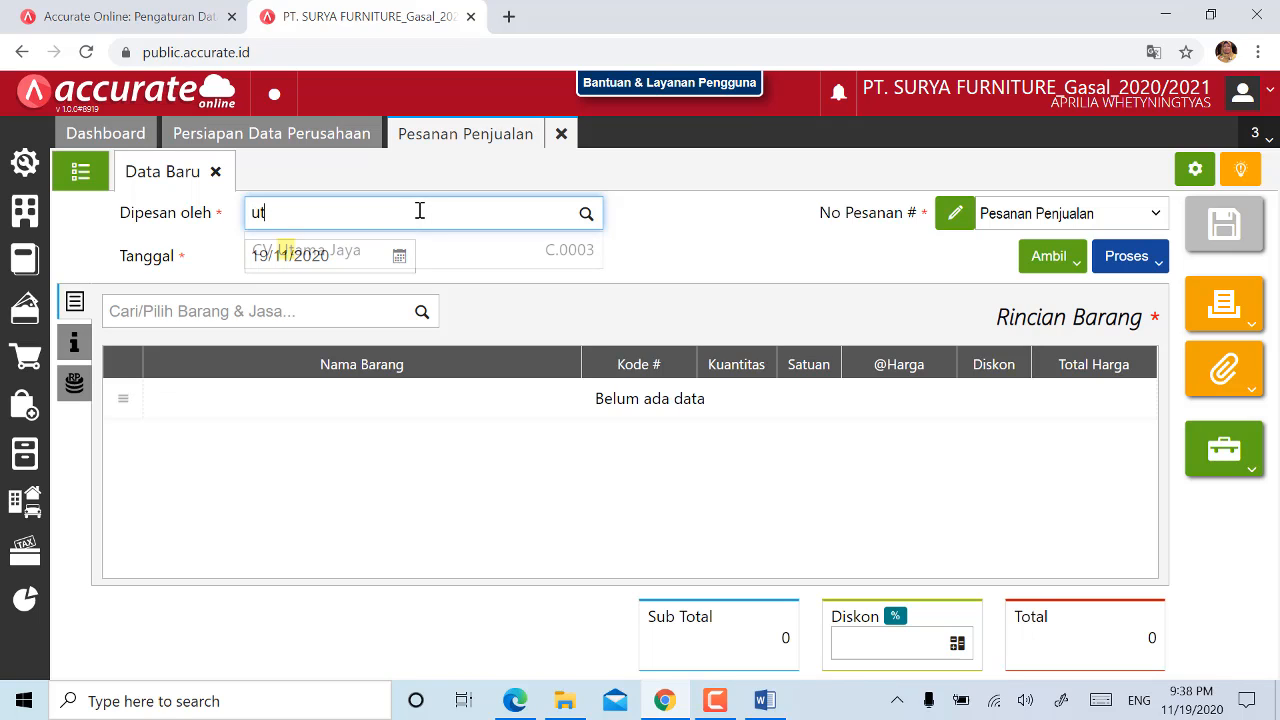
{"action": "left_click", "coordinate": [400, 254]}
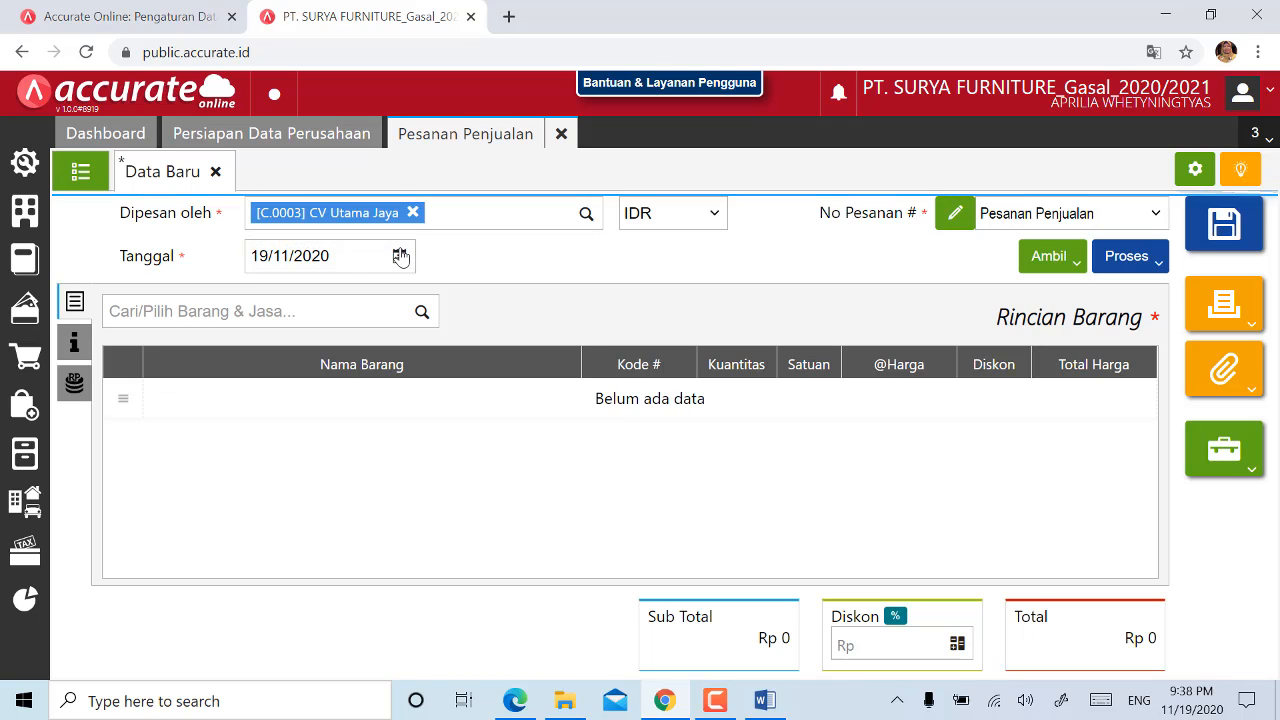
{"action": "left_click", "coordinate": [338, 253]}
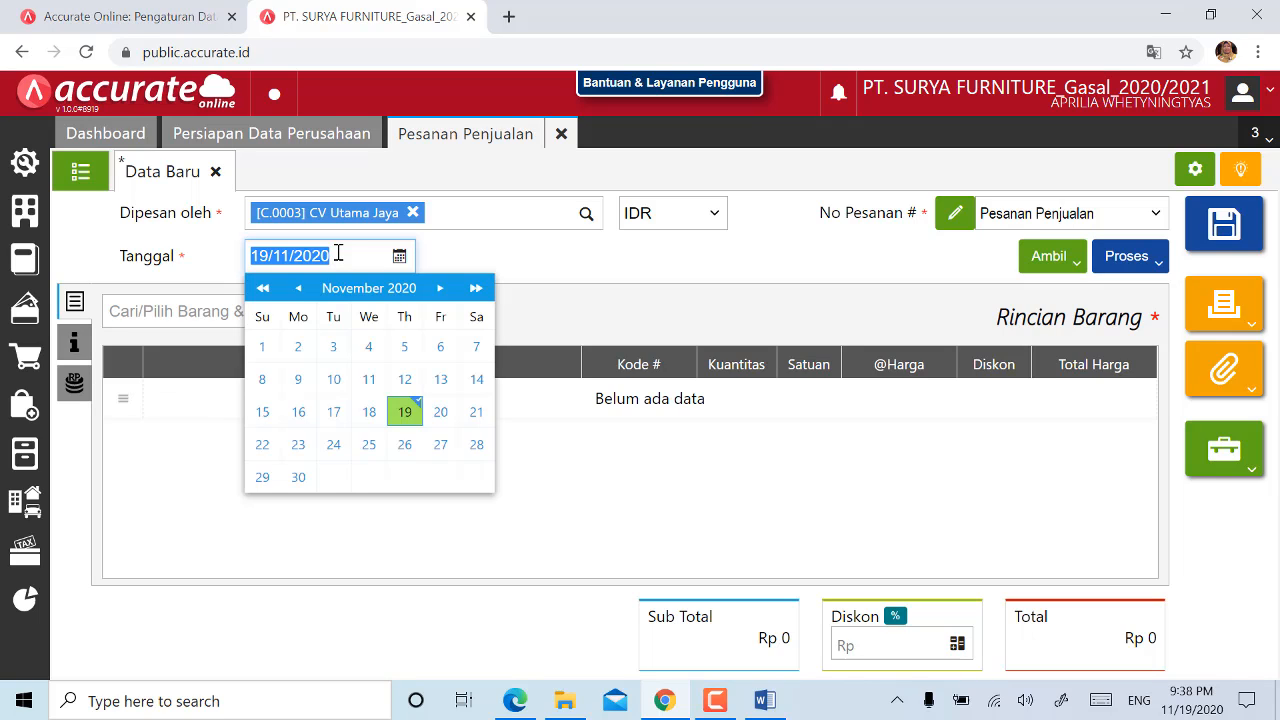
{"action": "type", "text": "27/01/"}
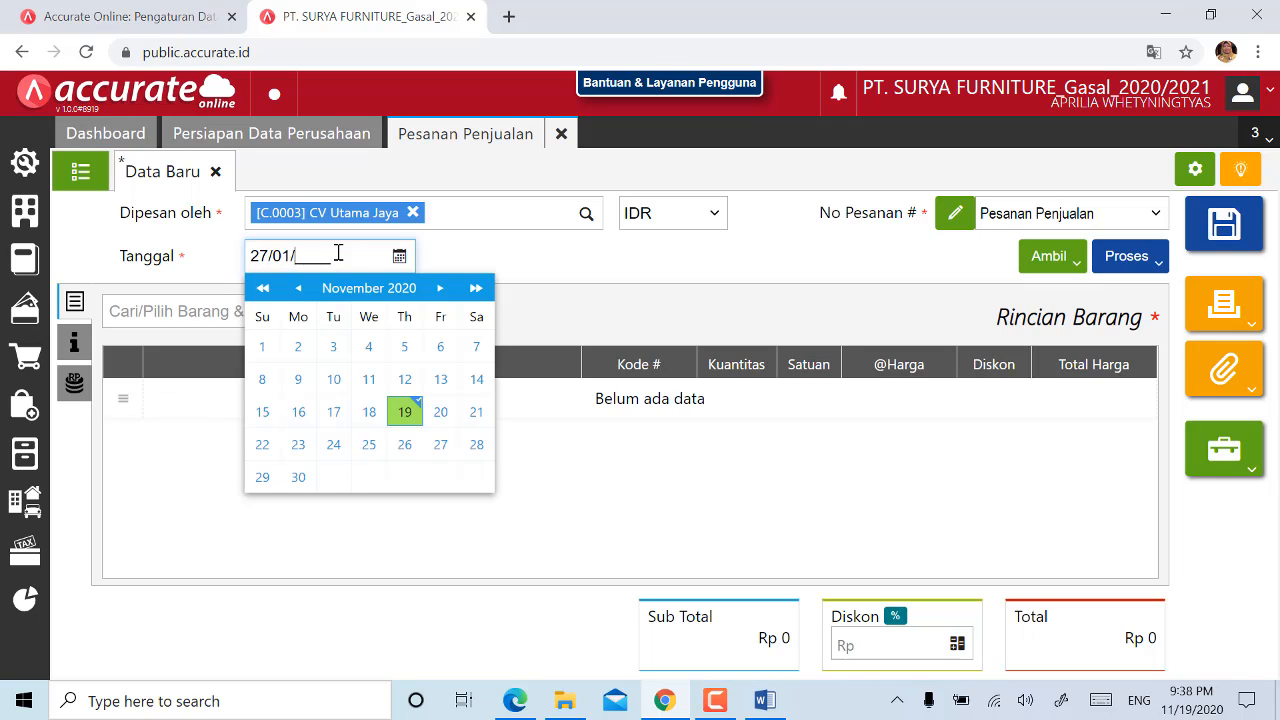
{"action": "type", "text": "2019"}
{"action": "left_click", "coordinate": [512, 265]}
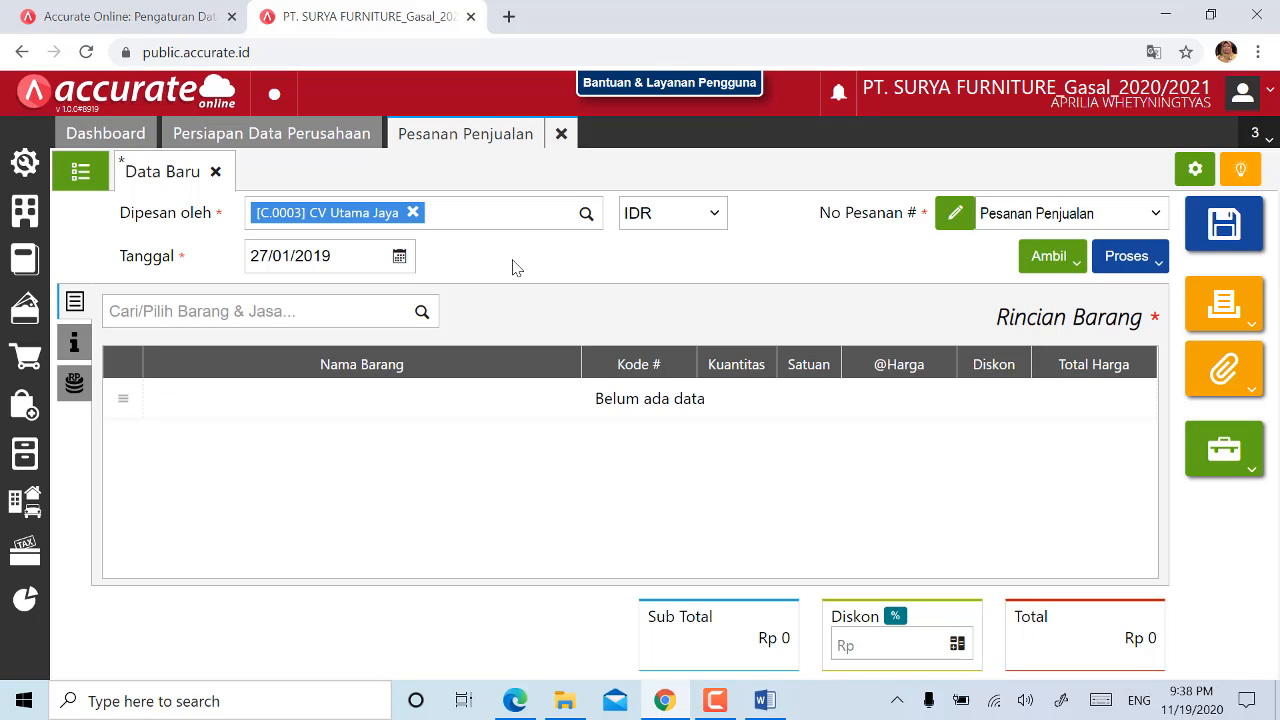
- Add the item Kursi Kerja to the sales order with a quantity of 45 PCS
{"action": "left_click", "coordinate": [226, 309]}
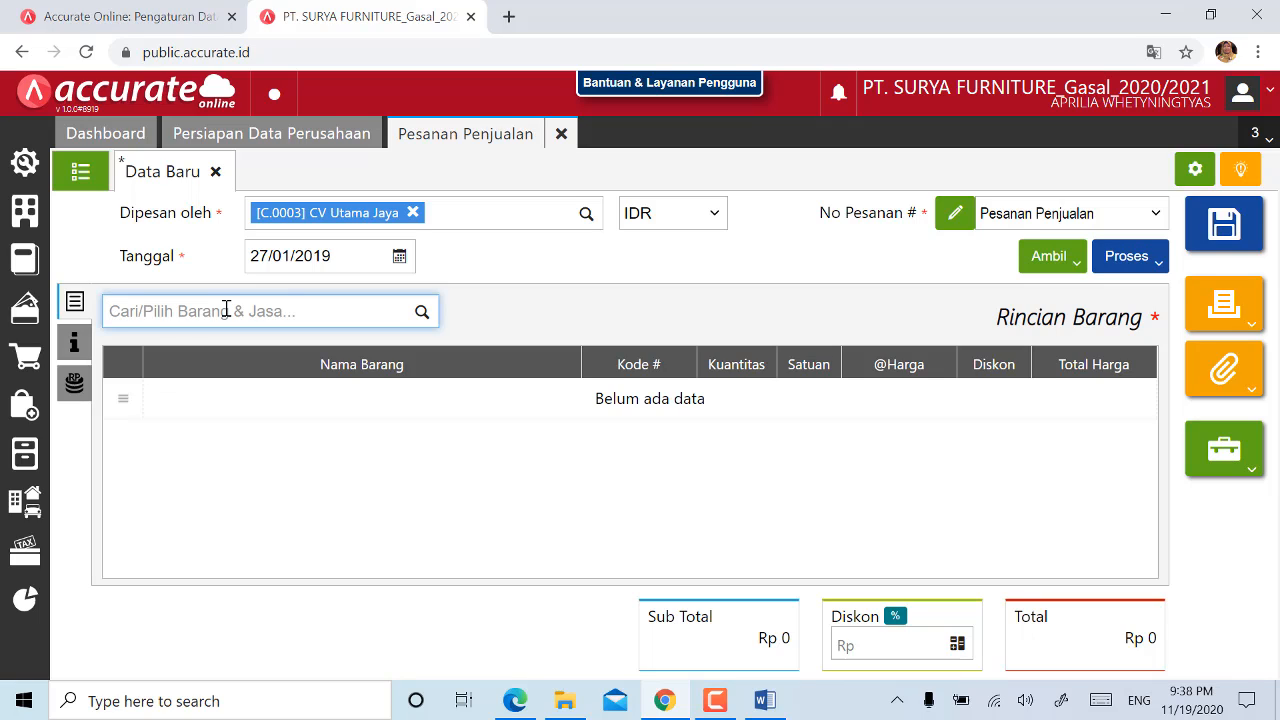
{"action": "type", "text": "kurs"}
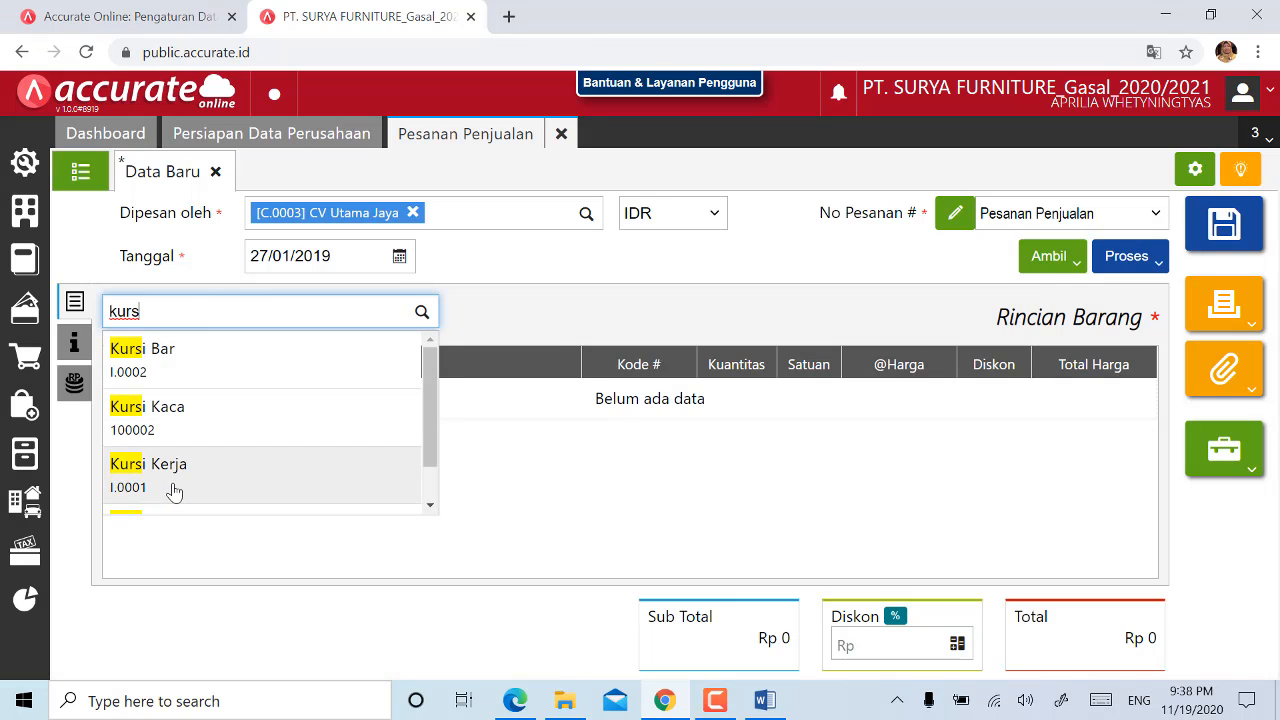
{"action": "left_click", "coordinate": [173, 488]}
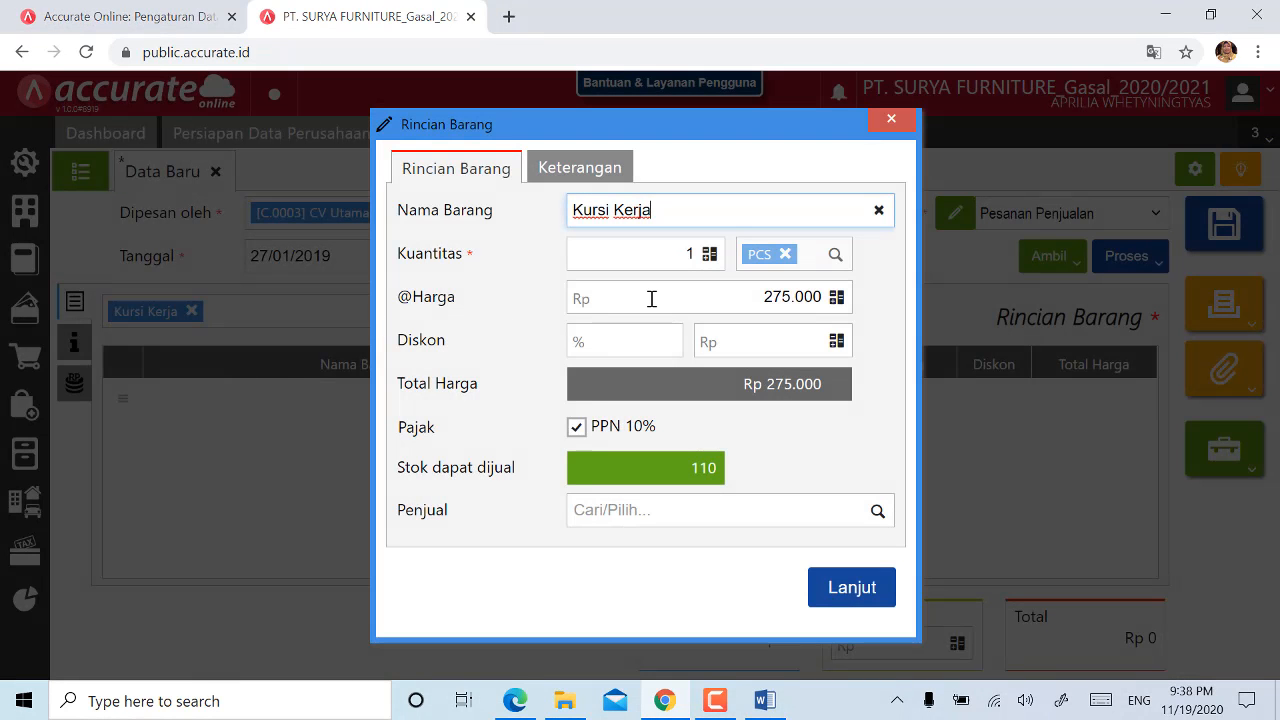
{"action": "left_click", "coordinate": [687, 253]}
{"action": "type", "text": "45"}
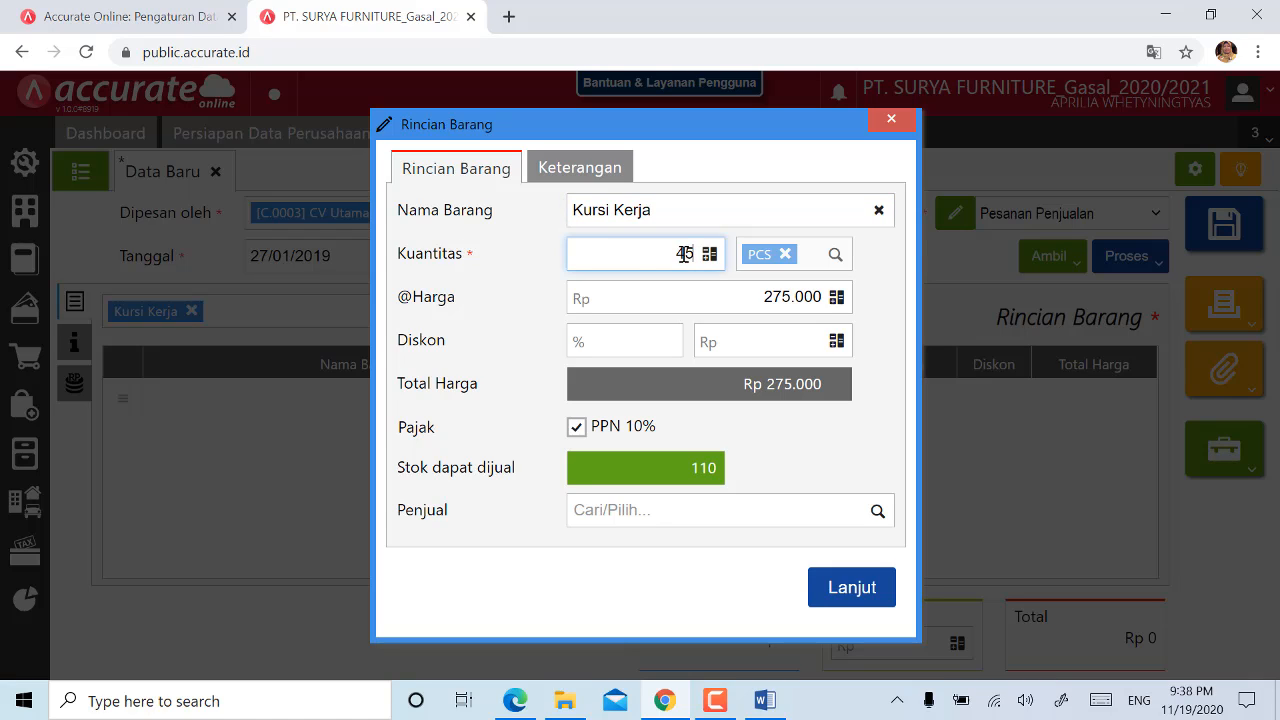
{"action": "left_click", "coordinate": [880, 343]}
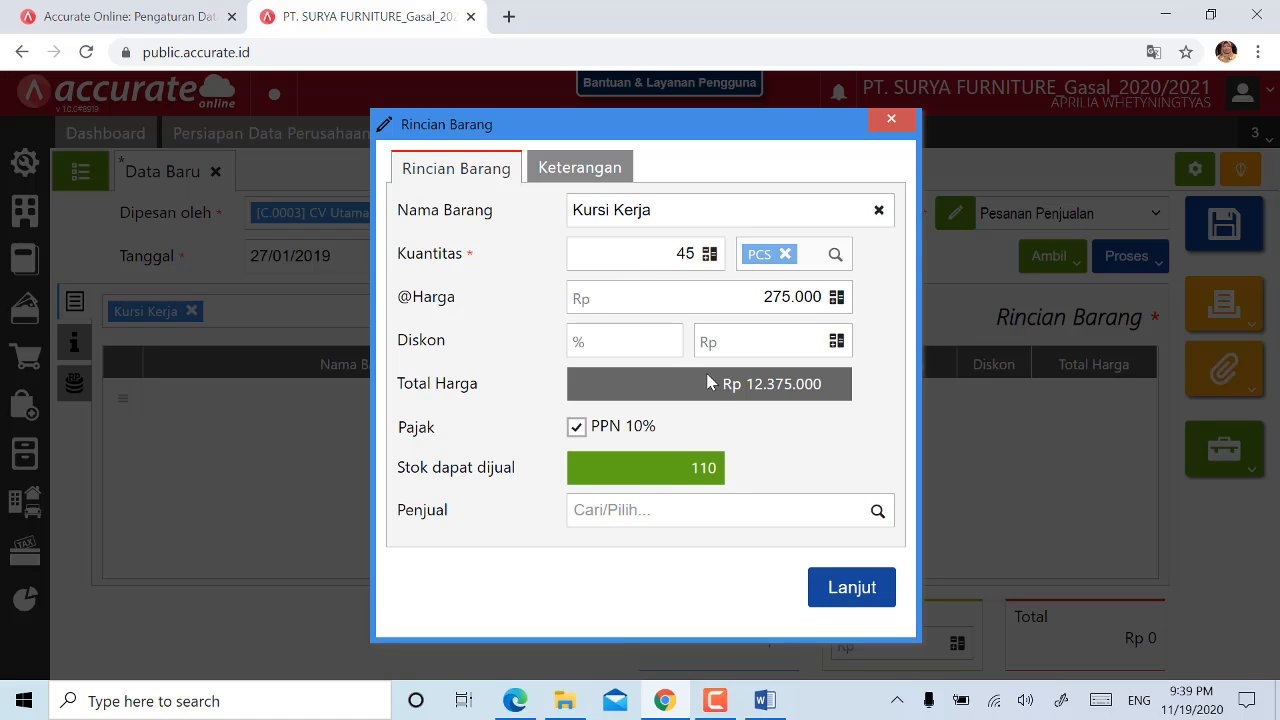
{"action": "left_click", "coordinate": [843, 593]}
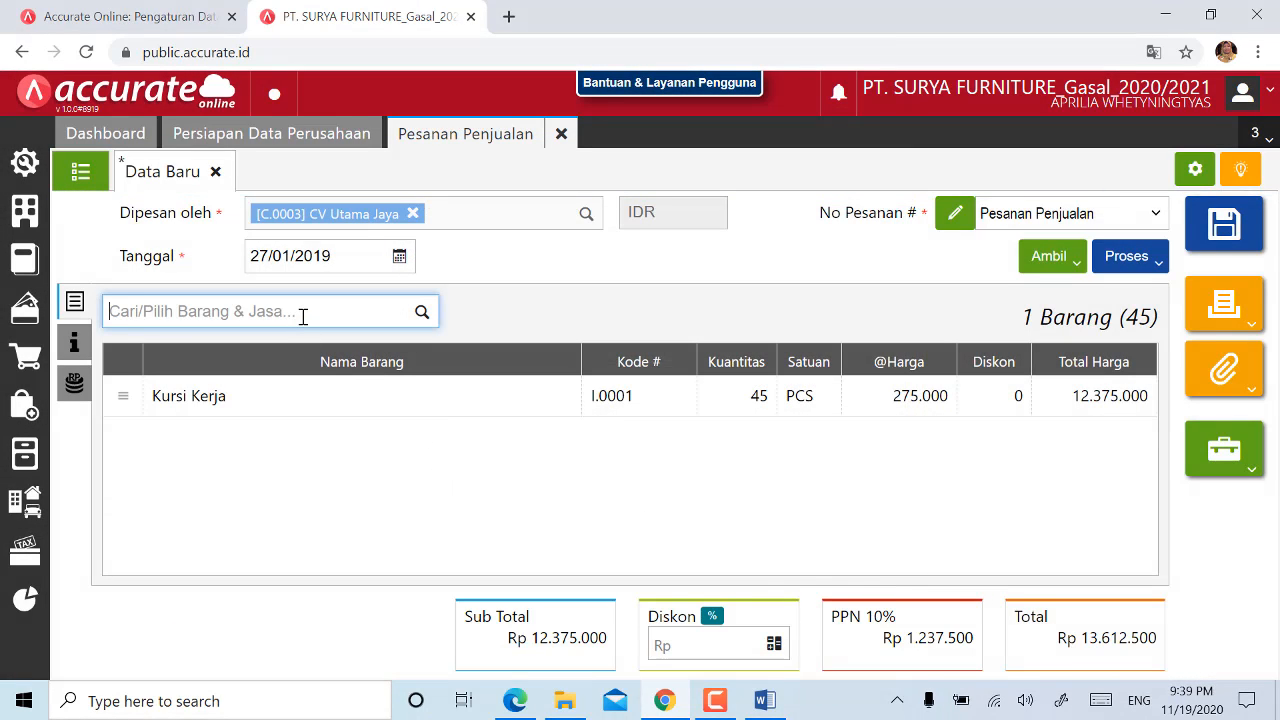
- Add the item Kursi Bar to the sales order with a quantity of 75 PCS
{"action": "type", "text": "bar"}
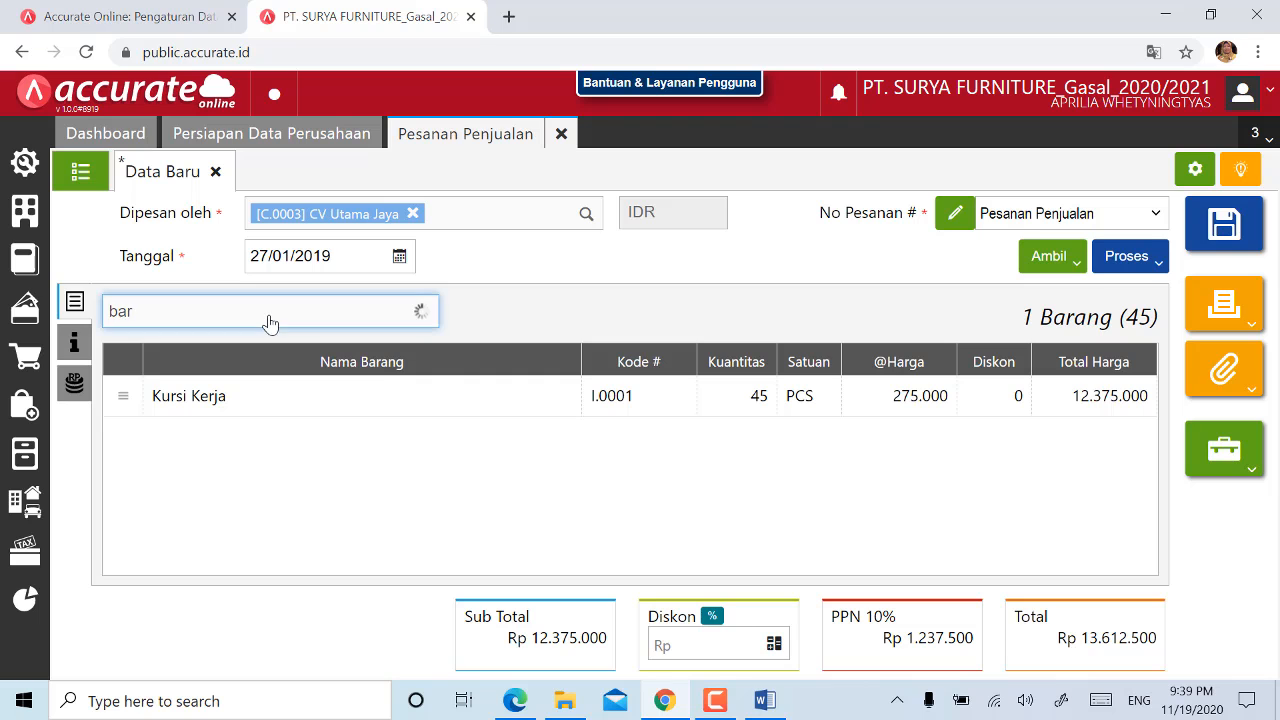
{"action": "left_click", "coordinate": [246, 370]}
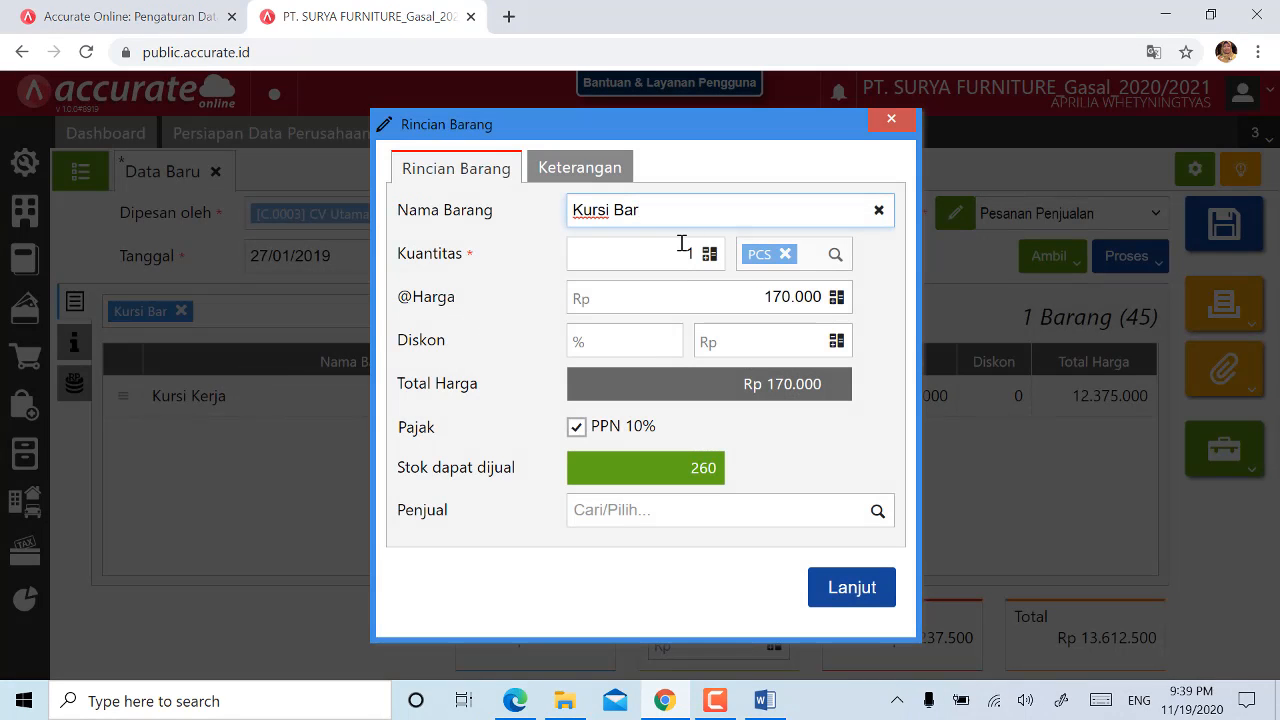
{"action": "left_click", "coordinate": [697, 254]}
{"action": "type", "text": "75"}
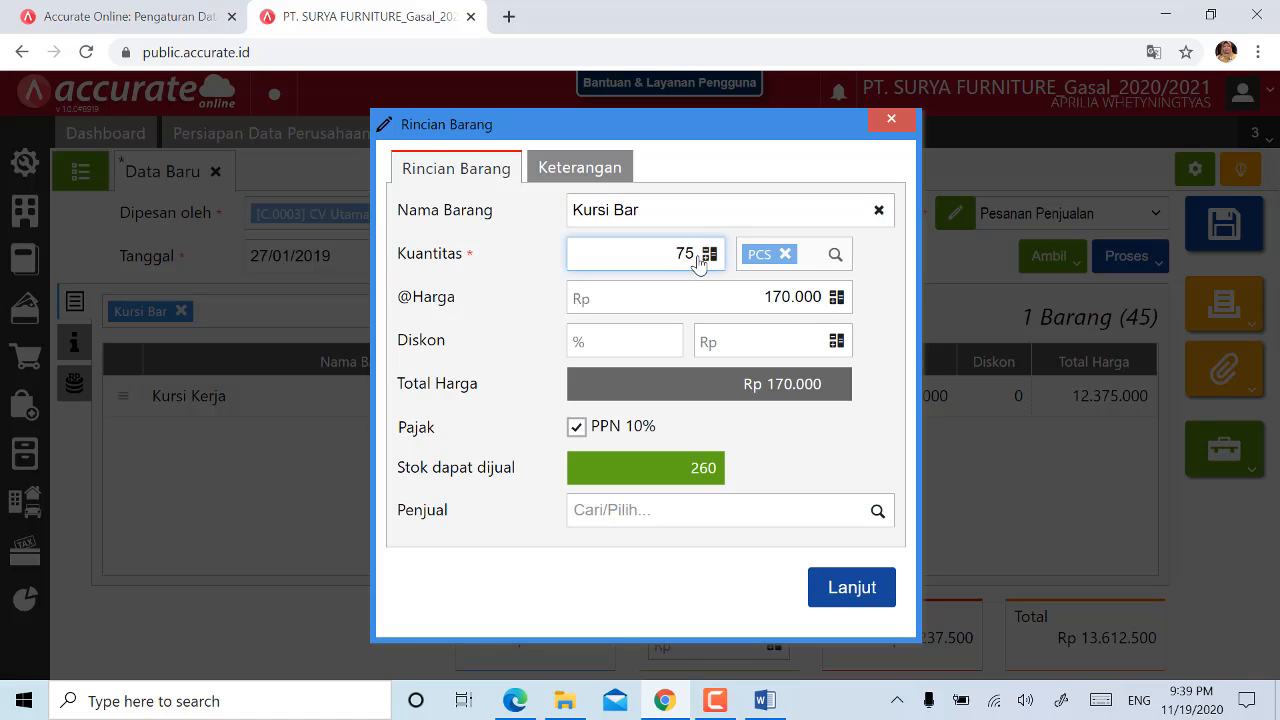
{"action": "left_click", "coordinate": [830, 452]}
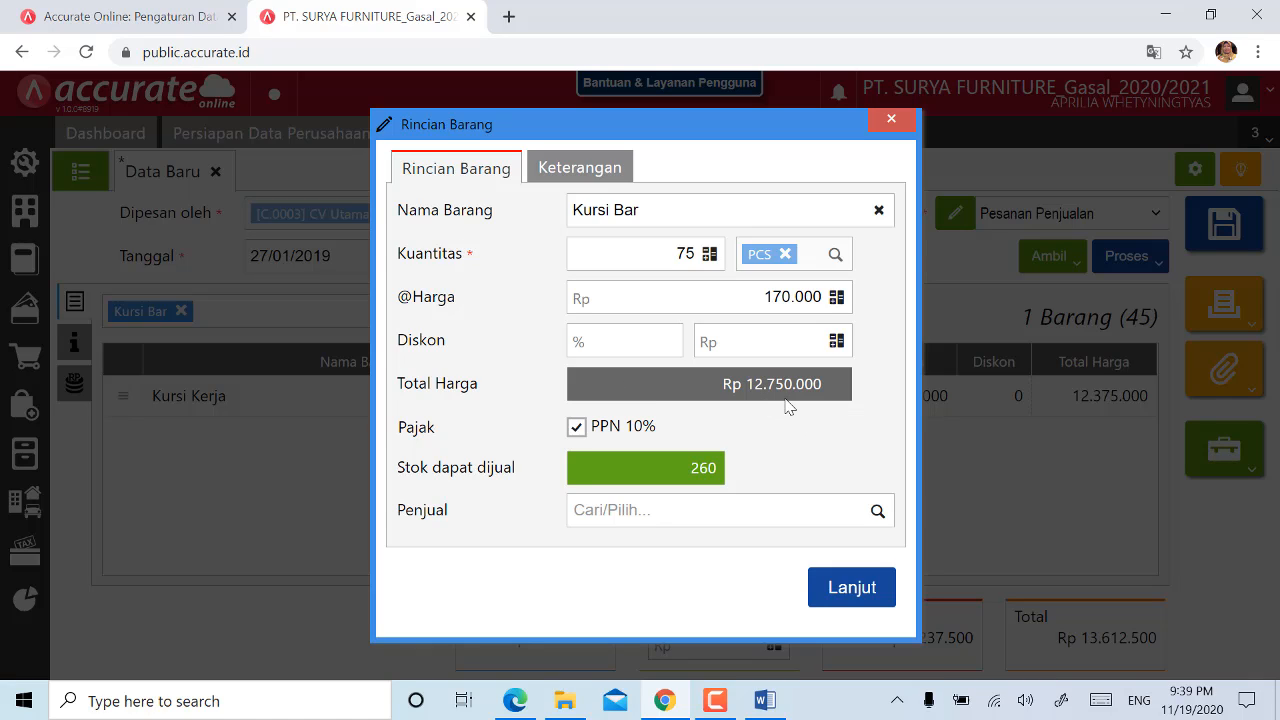
{"action": "left_click", "coordinate": [846, 598]}
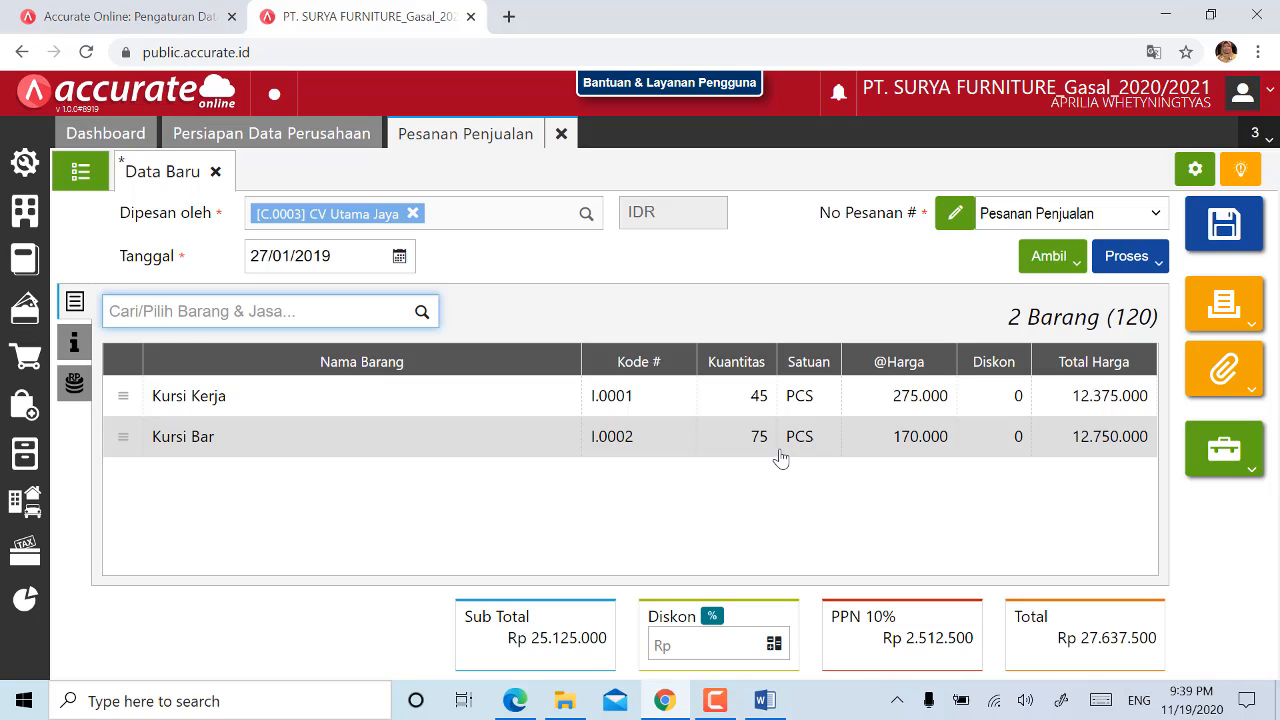
- Read the 28 January 2019 transaction in the training module PDF and process the CV Utama Jaya sales order into a sales invoice (Faktur)
{"action": "left_click", "coordinate": [512, 703]}
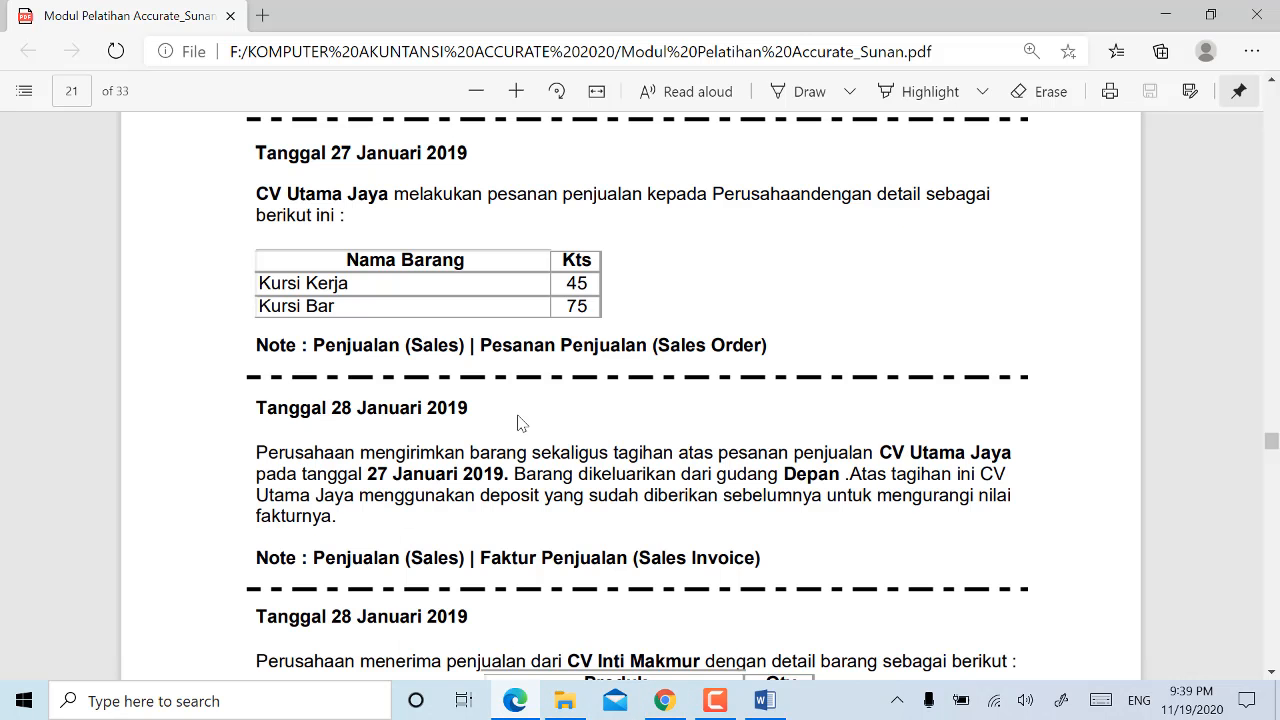
{"action": "scroll", "coordinate": [518, 424], "scroll_direction": "down", "scroll_amount": 1}
{"action": "scroll", "coordinate": [518, 424], "scroll_direction": "up", "scroll_amount": 1}
{"action": "left_click", "coordinate": [655, 705]}
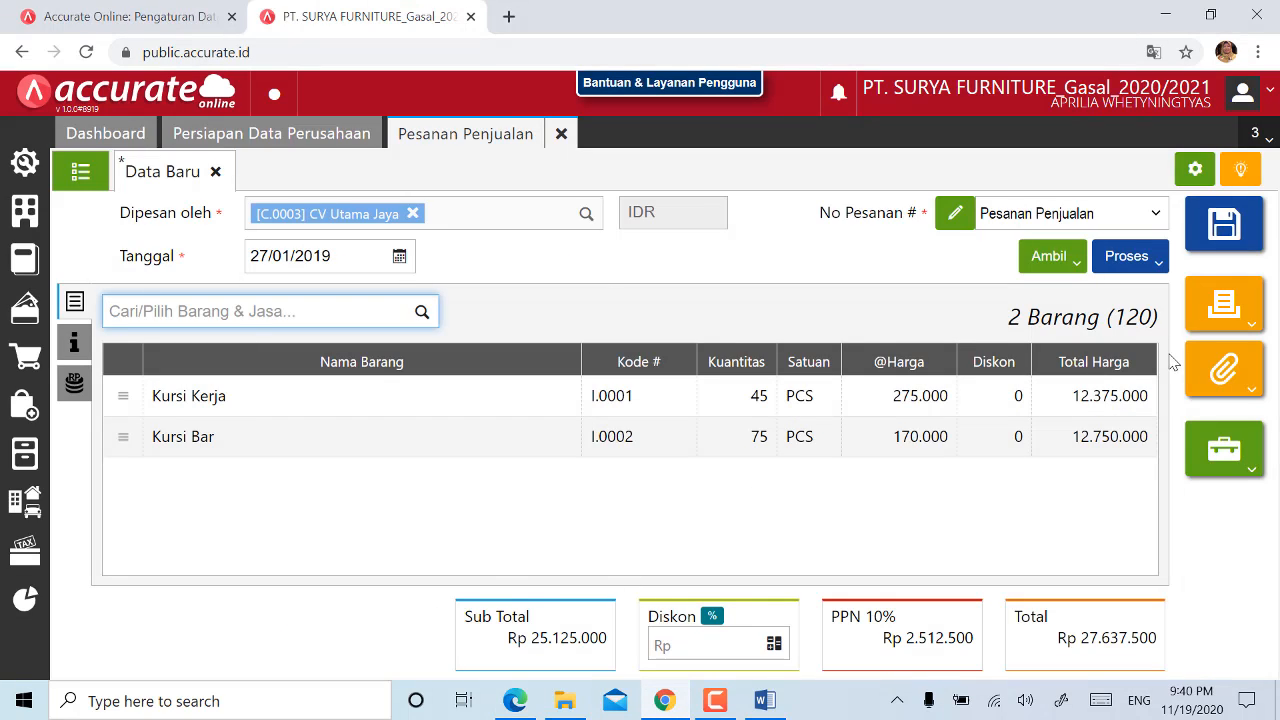
{"action": "left_click", "coordinate": [1128, 262]}
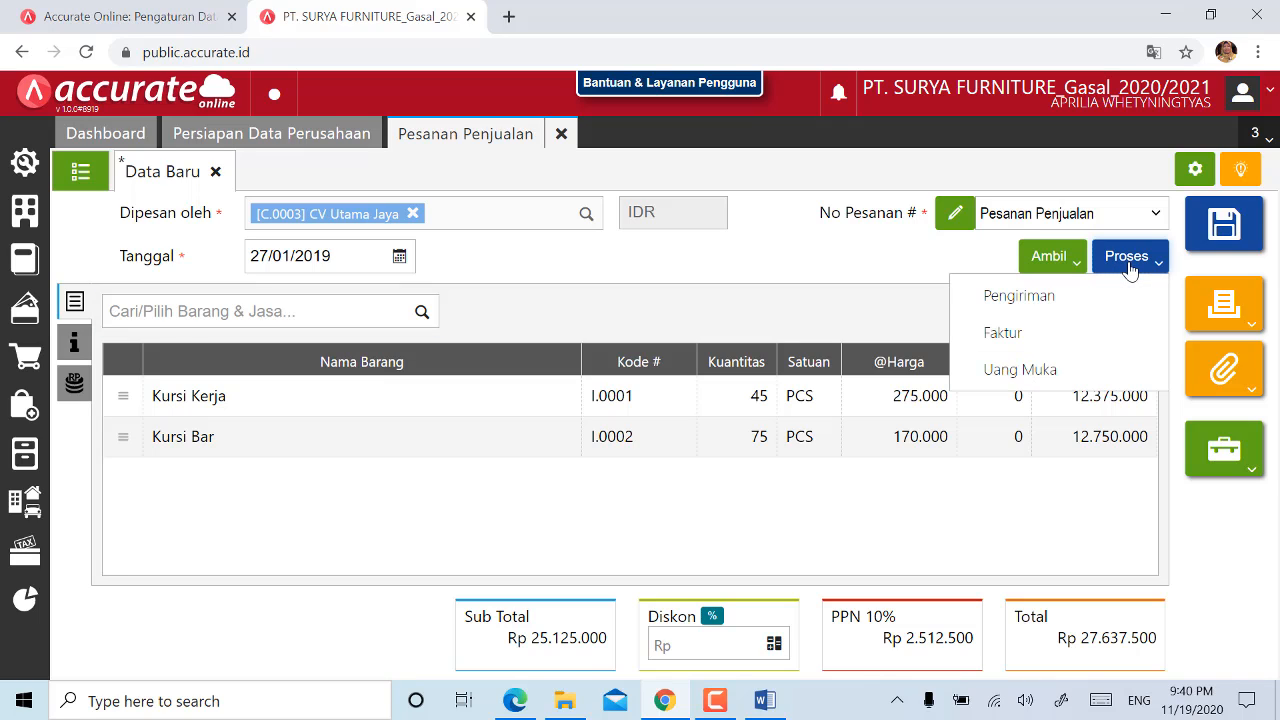
{"action": "left_click", "coordinate": [1027, 342]}
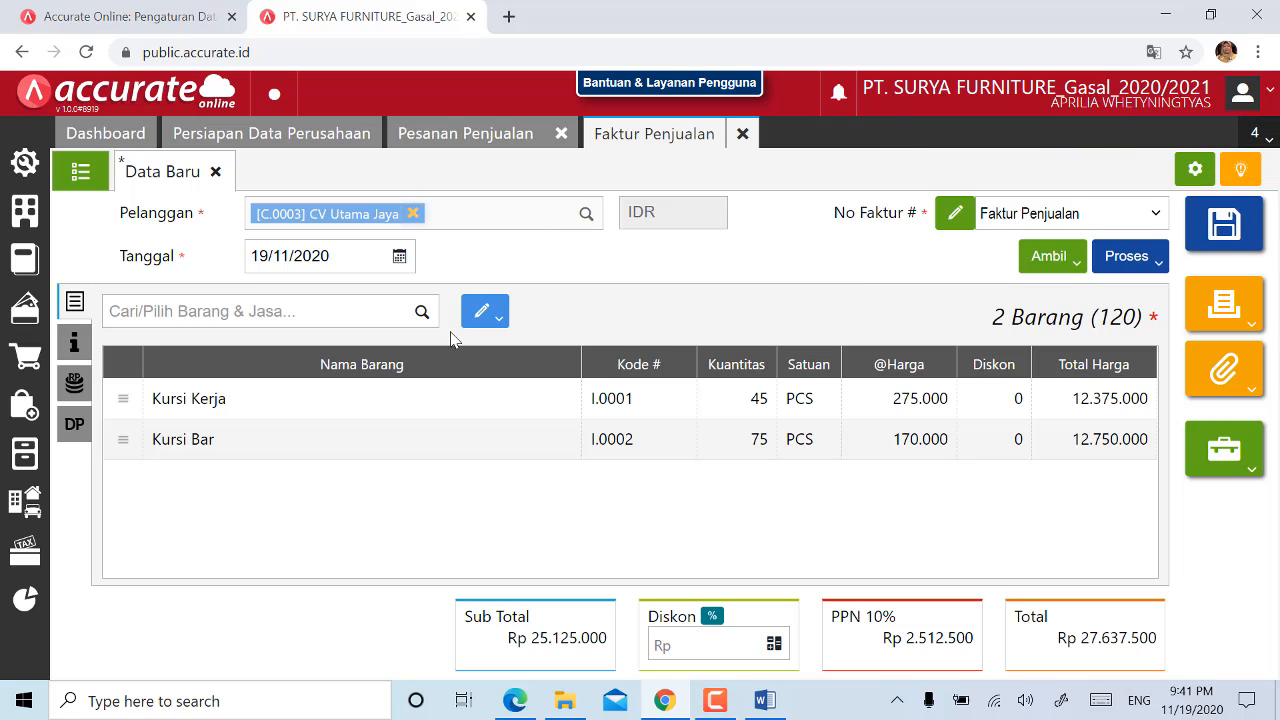
- Set the sales invoice date to 28/01/2019
{"action": "left_click", "coordinate": [351, 255]}
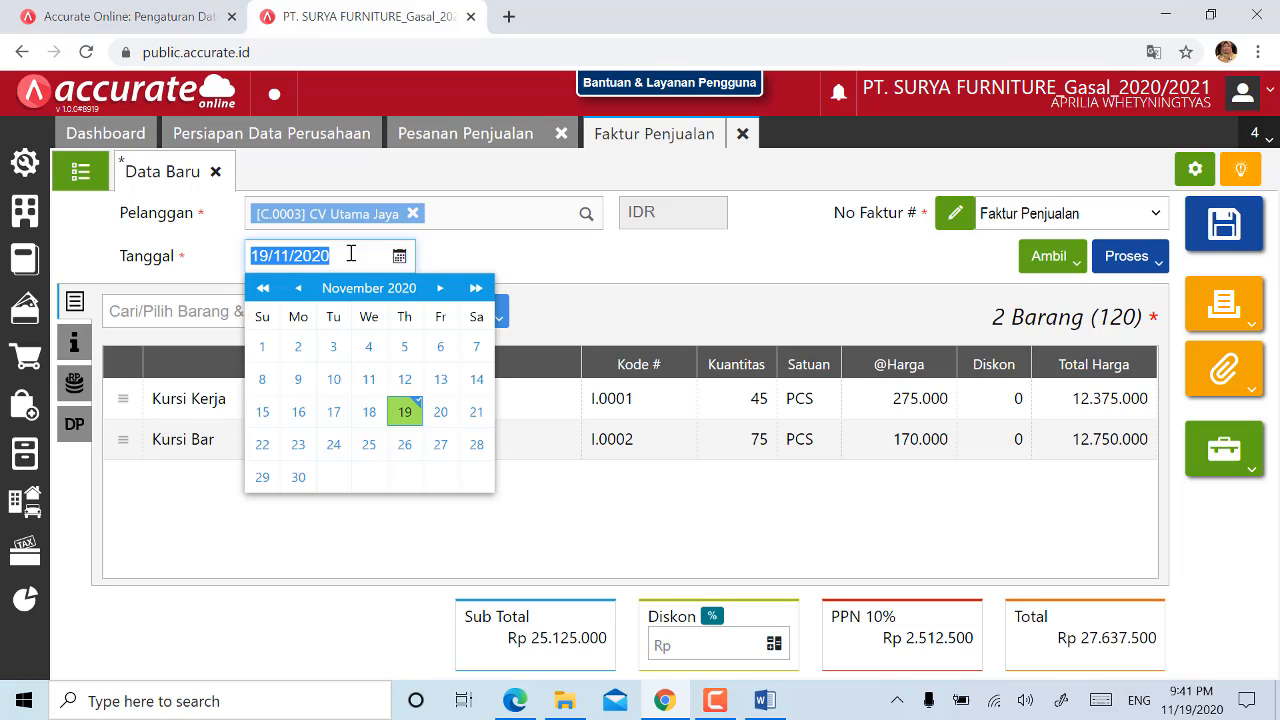
{"action": "type", "text": "2"}
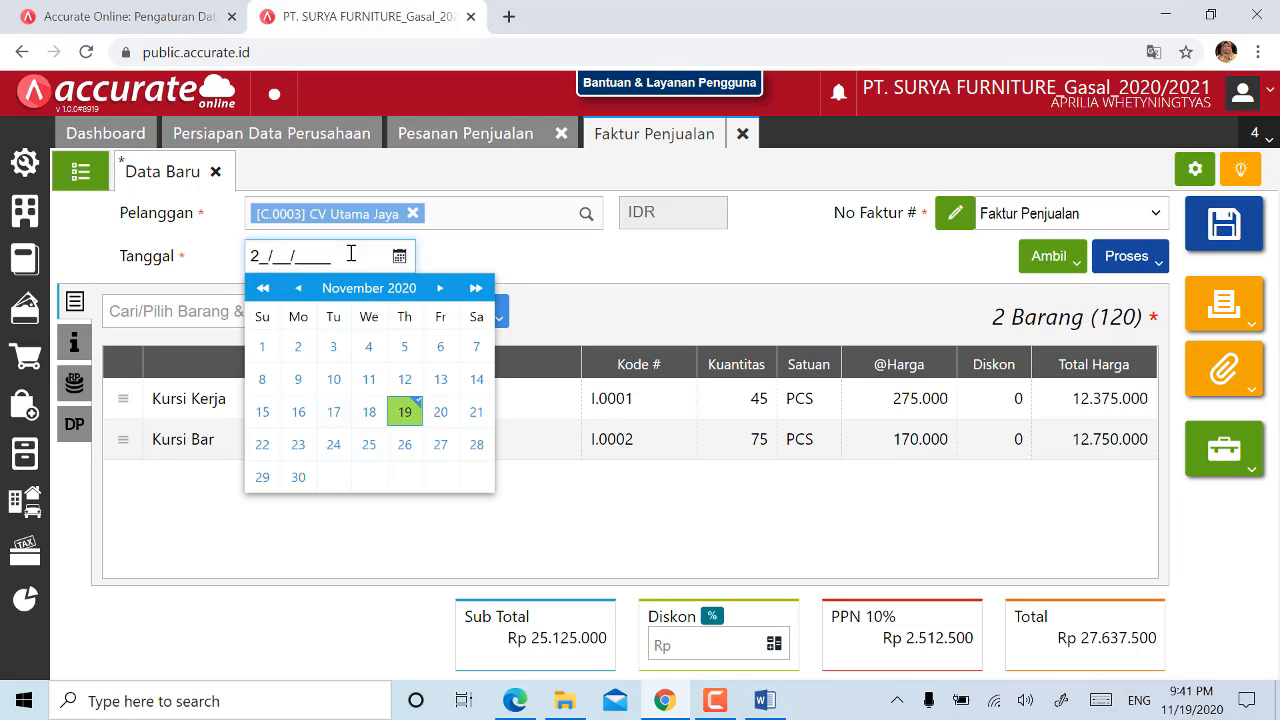
{"action": "type", "text": "8/01/2019"}
{"action": "left_click", "coordinate": [640, 315]}
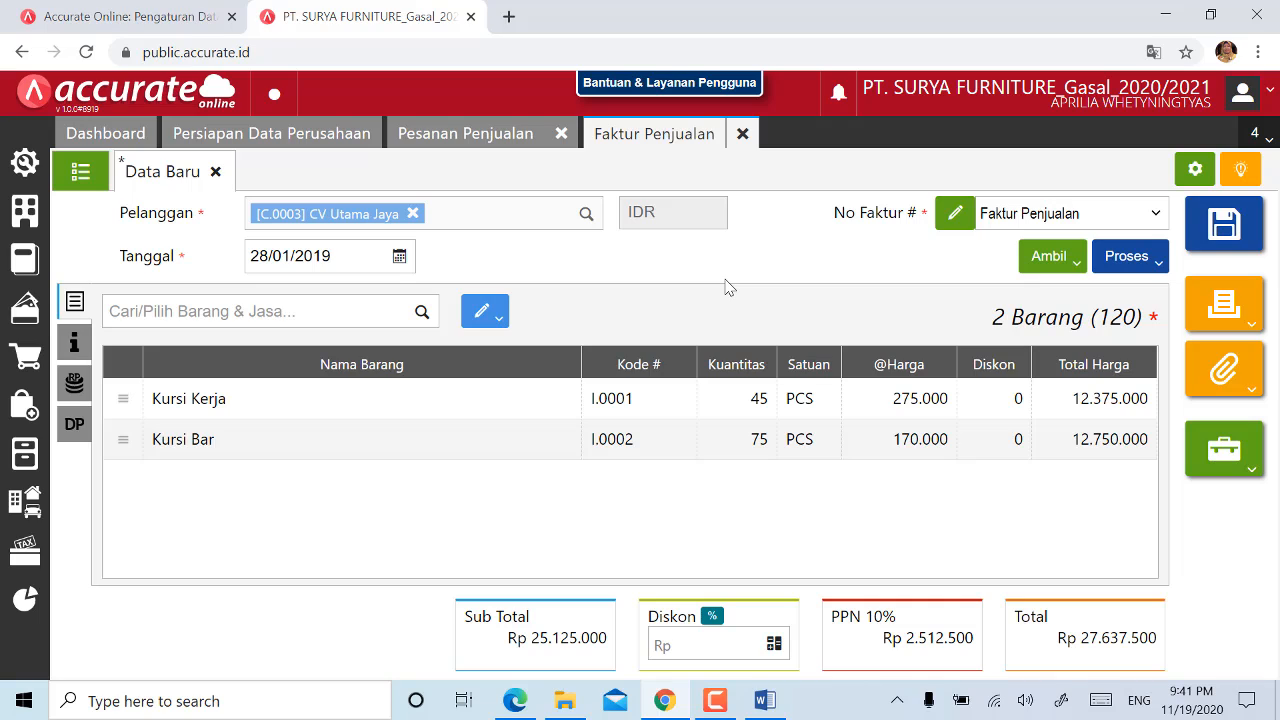
- Change the warehouse (Gudang) of all items on the sales invoice to Depan
{"action": "left_click", "coordinate": [481, 317]}
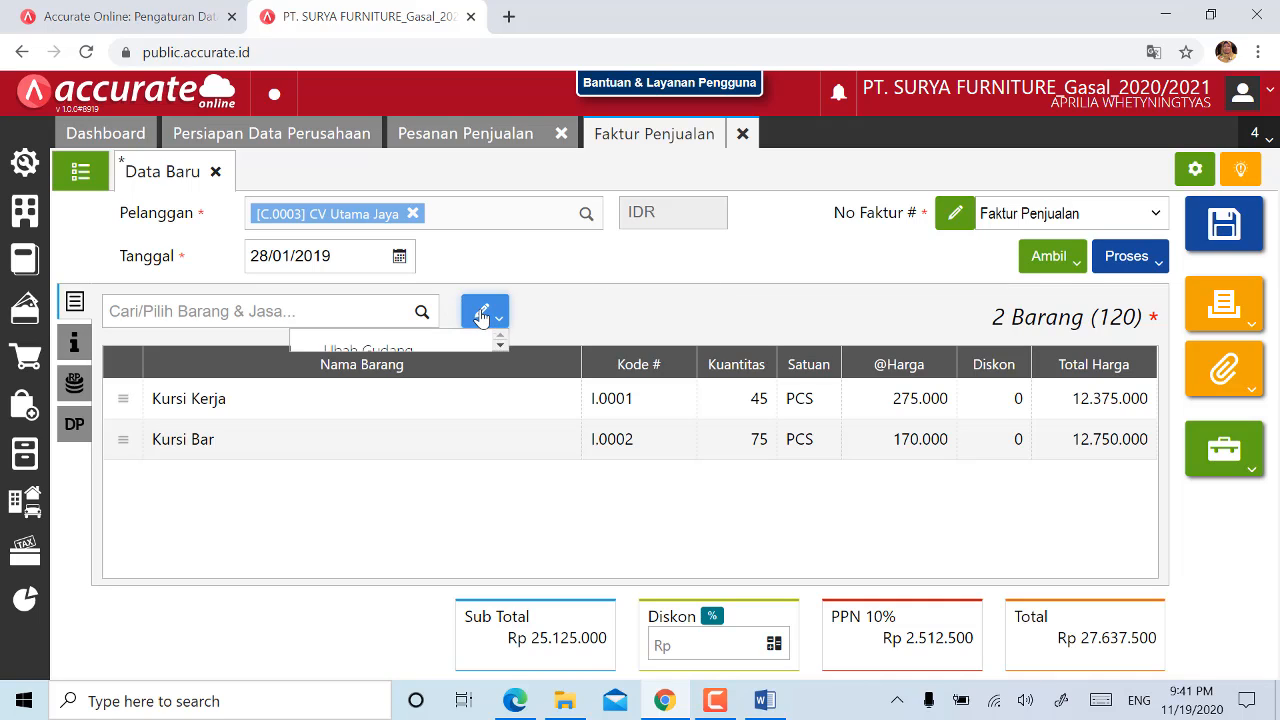
{"action": "left_click", "coordinate": [437, 352]}
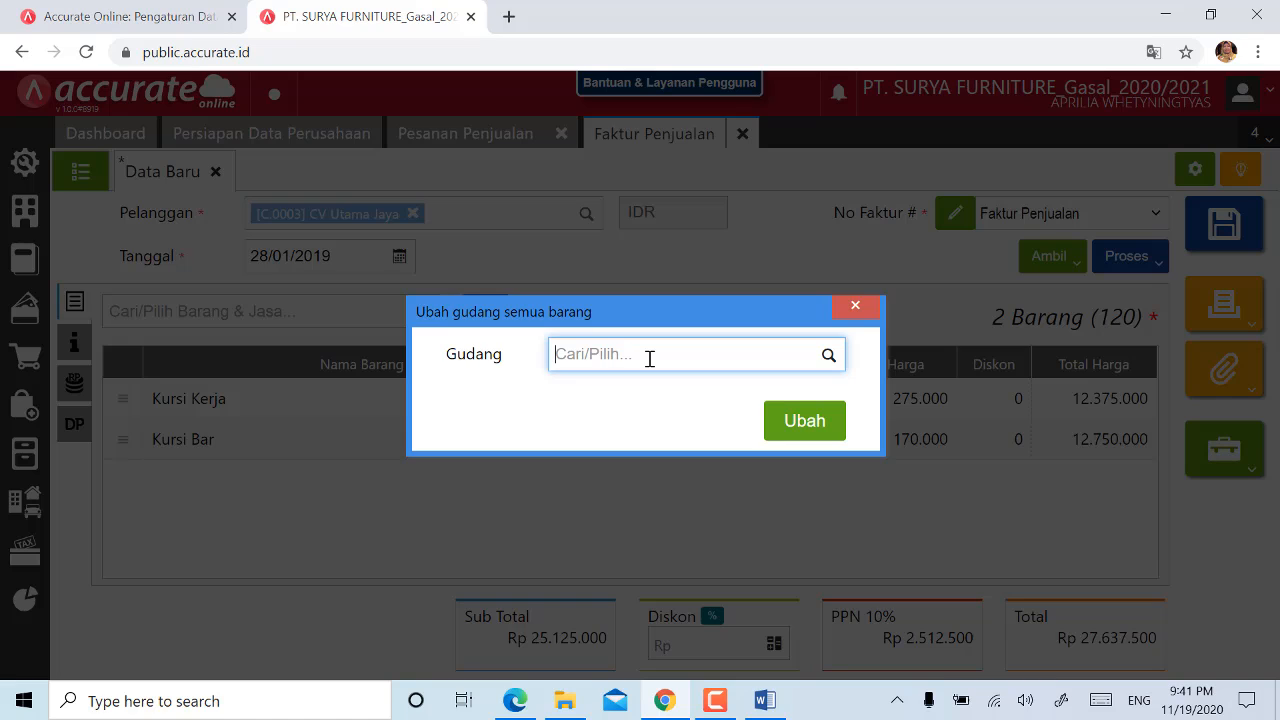
{"action": "type", "text": "de"}
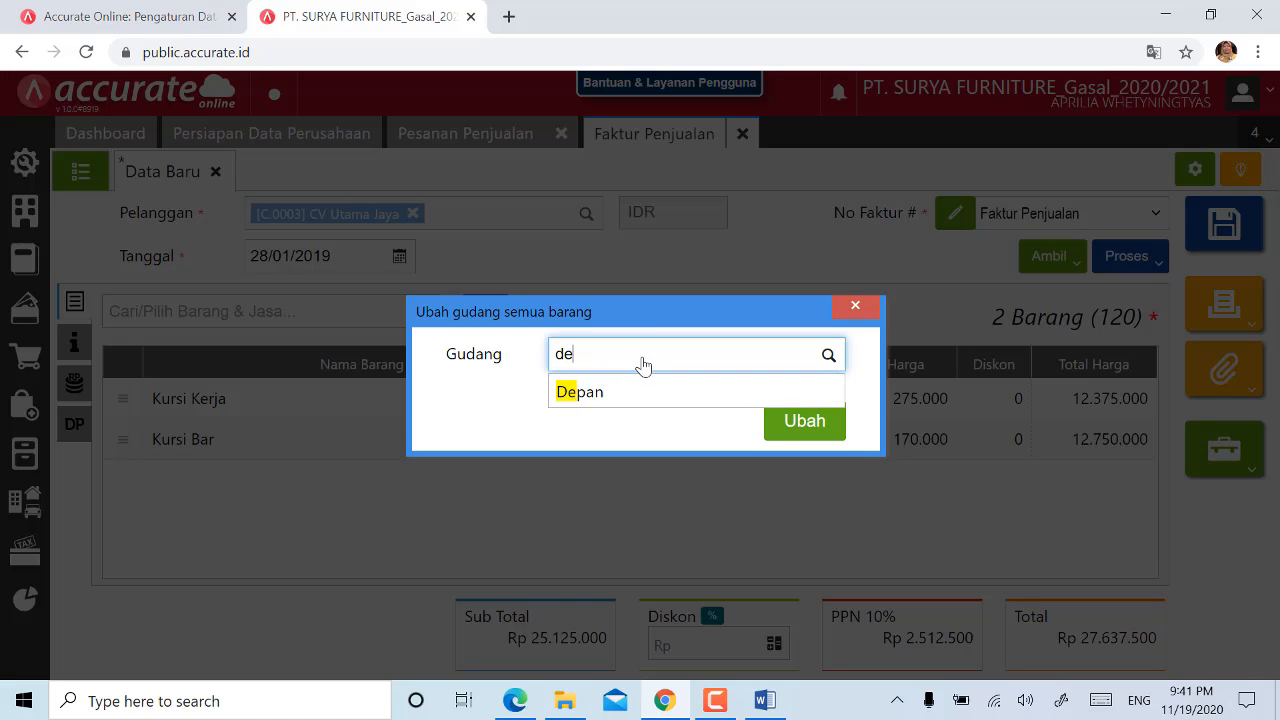
{"action": "left_click", "coordinate": [628, 396]}
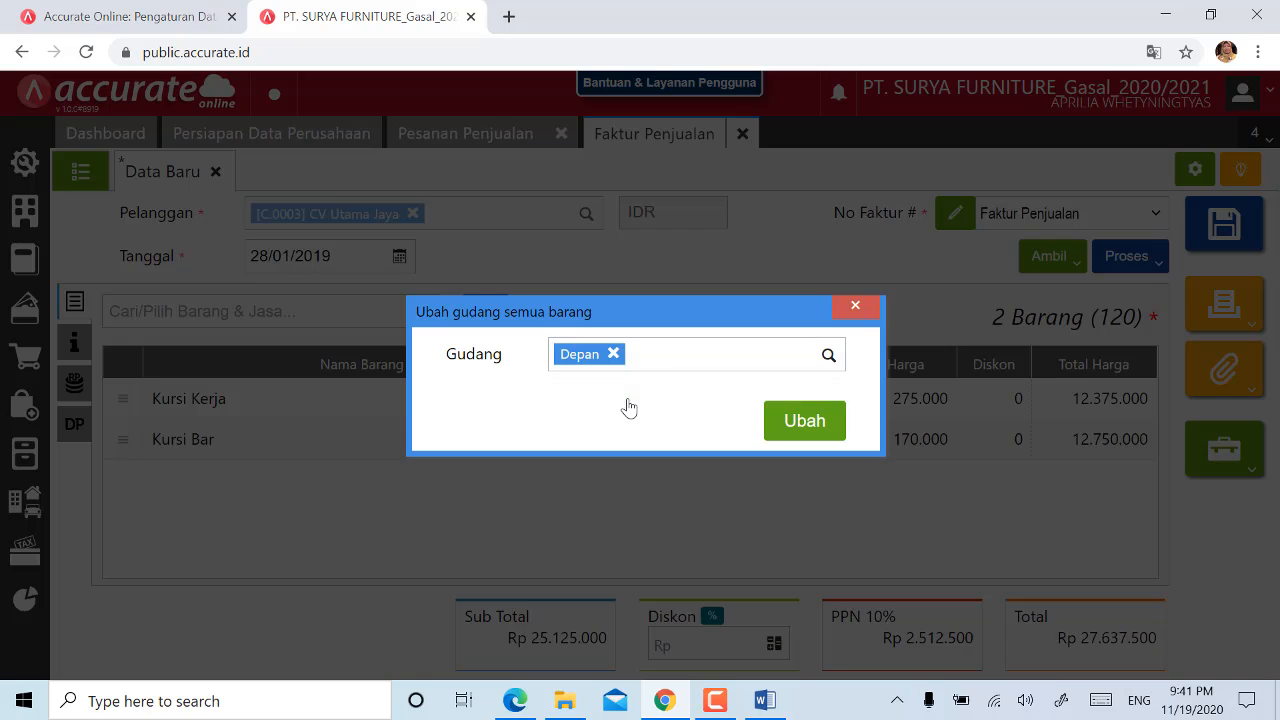
{"action": "left_click", "coordinate": [804, 421]}
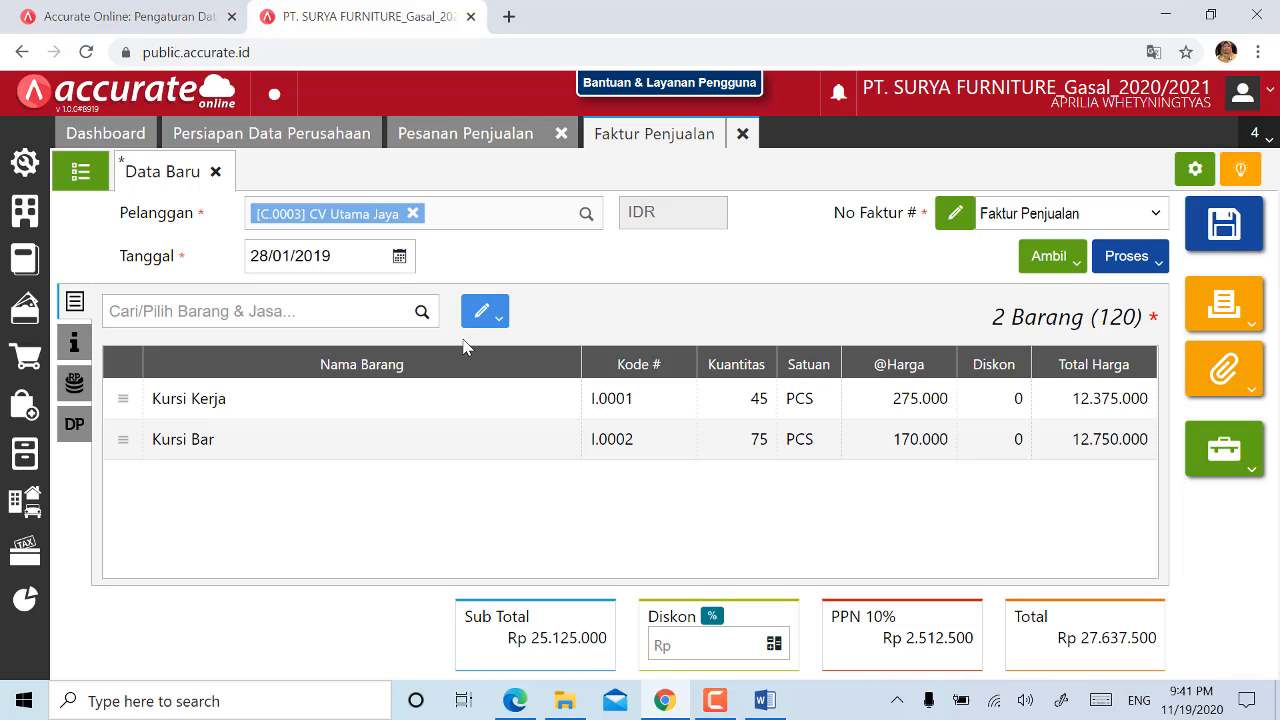
- Apply CV Utama Jaya's down payment (Uang Muka) dated 26/01/2019 to the sales invoice
{"action": "left_click", "coordinate": [1052, 258]}
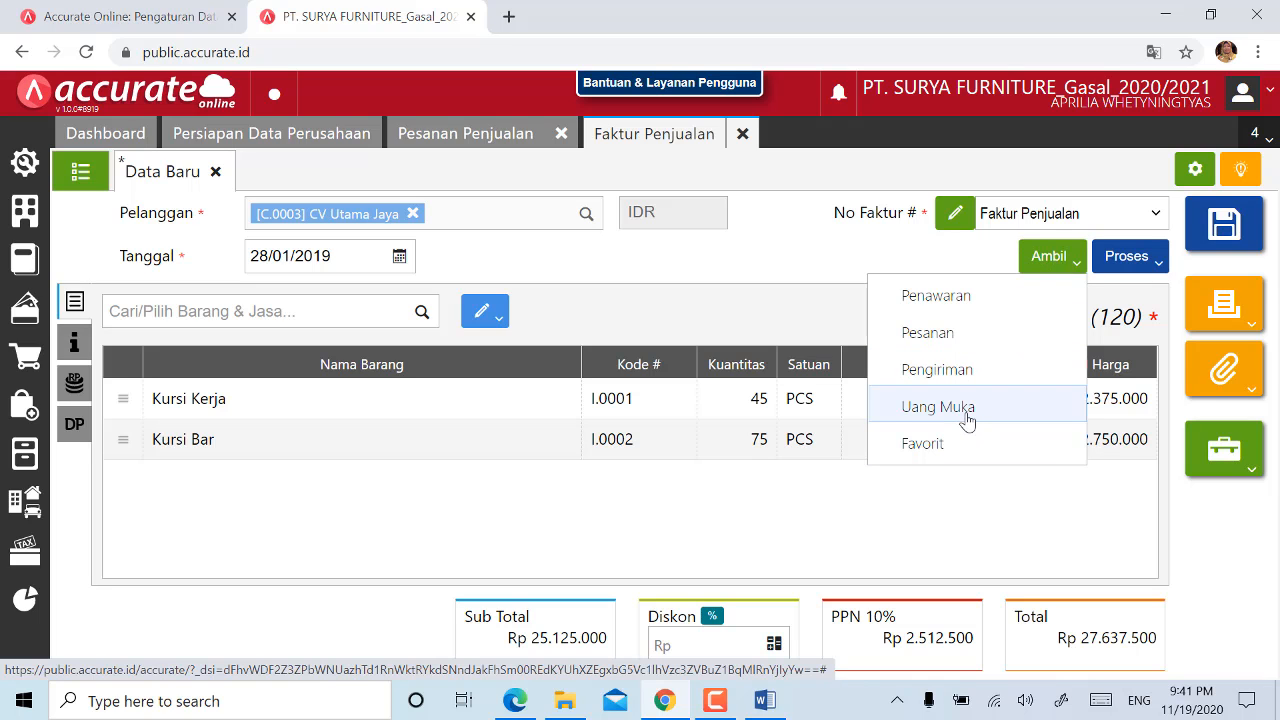
{"action": "left_click", "coordinate": [938, 406]}
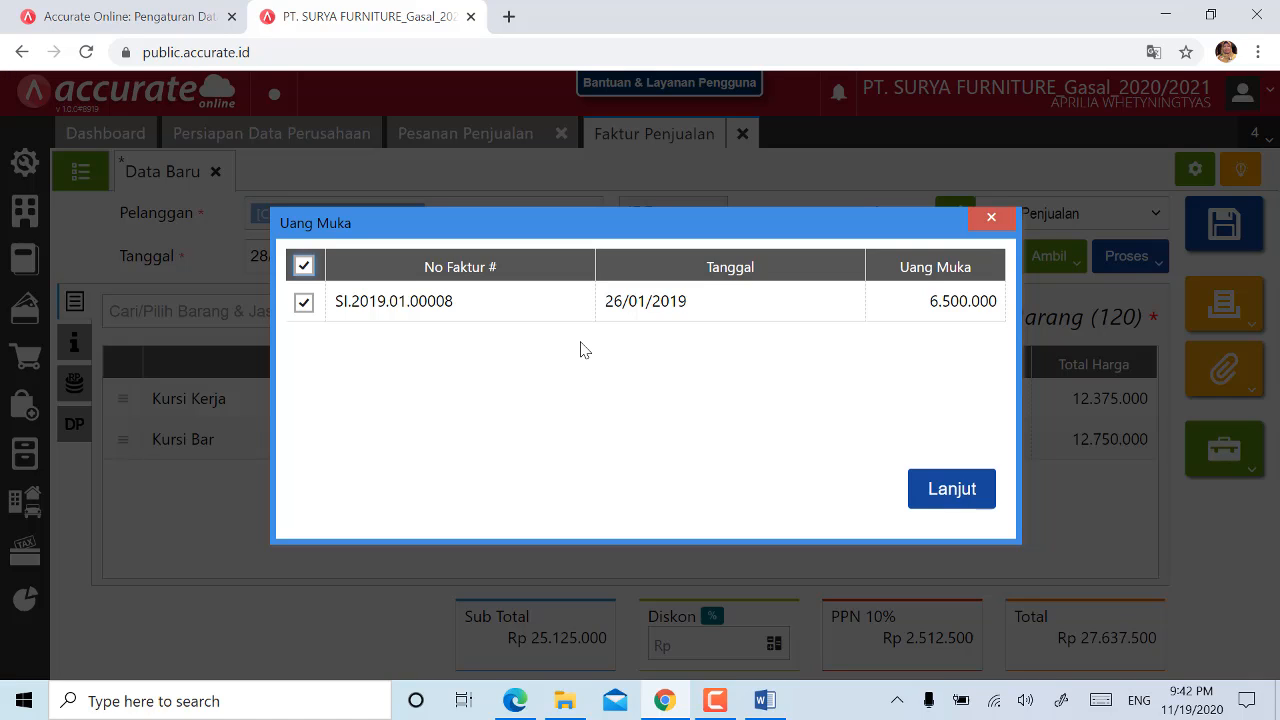
{"action": "left_click", "coordinate": [947, 500]}
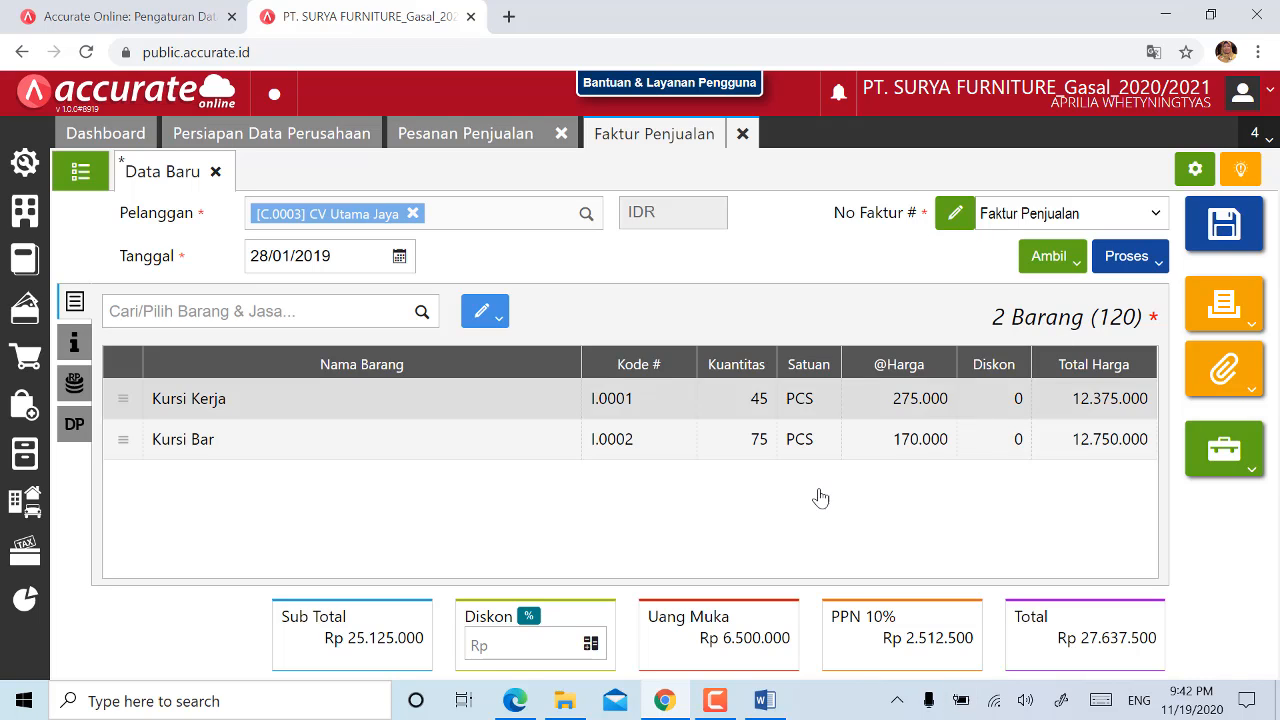
{"action": "mouse_move", "coordinate": [742, 716]}
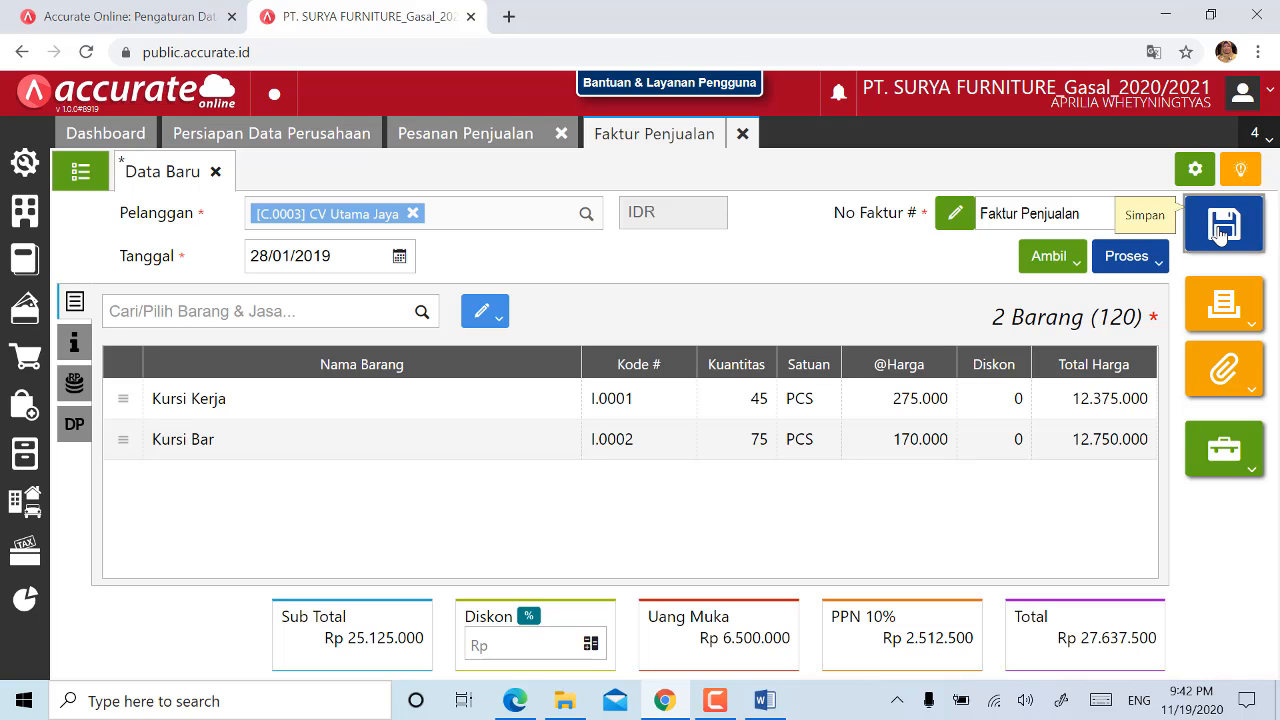
- Save the CV Utama Jaya sales invoice, resubmitting it as needed, and close the sales invoice and sales order forms
{"action": "left_click", "coordinate": [1220, 228]}
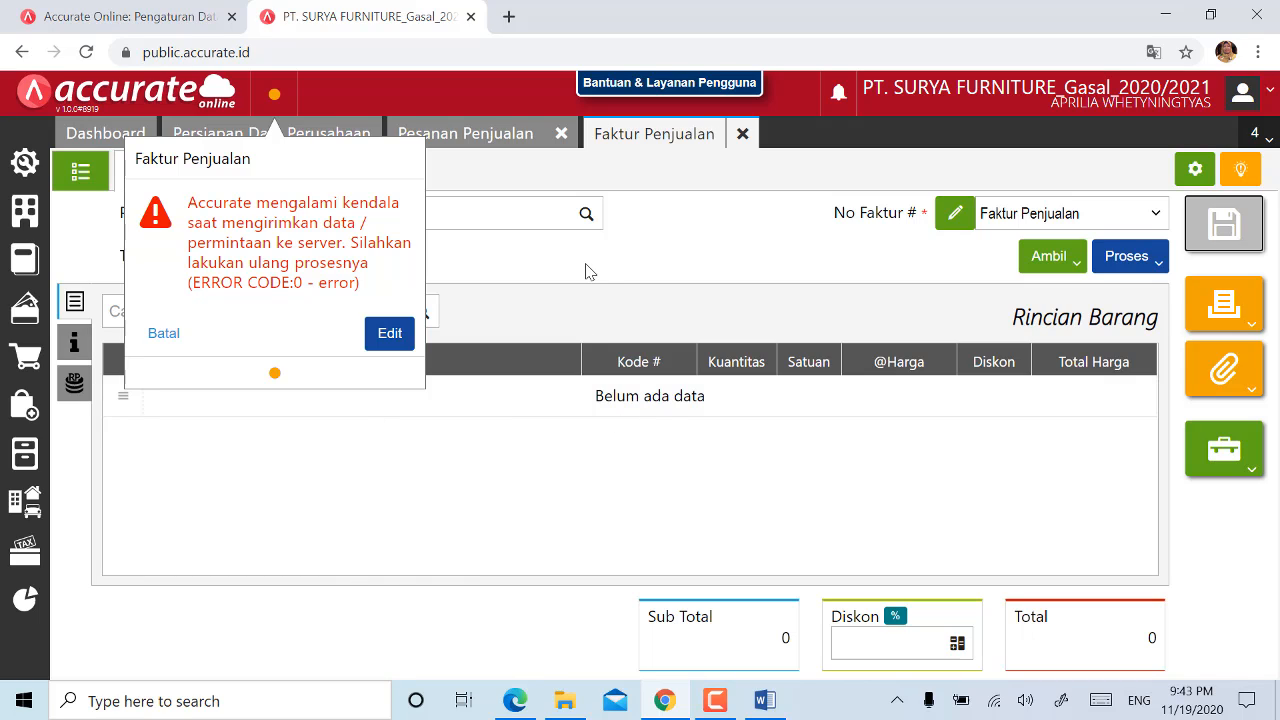
{"action": "left_click", "coordinate": [391, 334]}
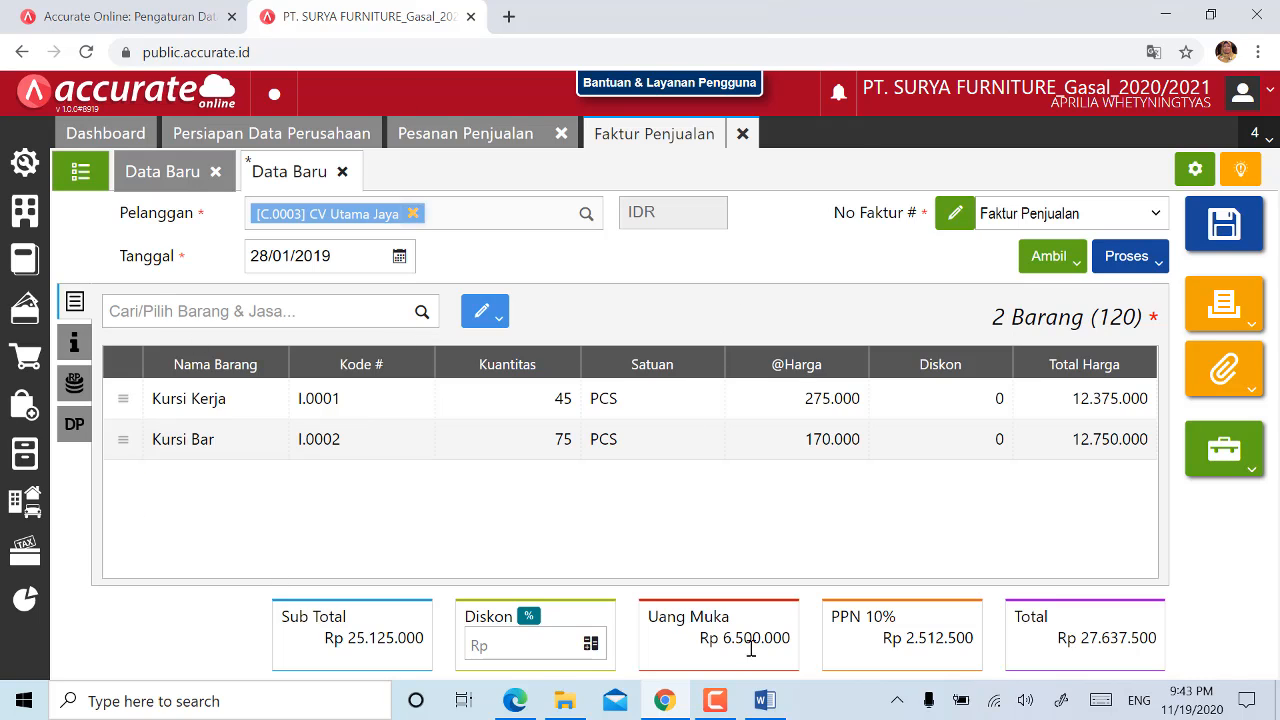
{"action": "left_click", "coordinate": [1237, 244]}
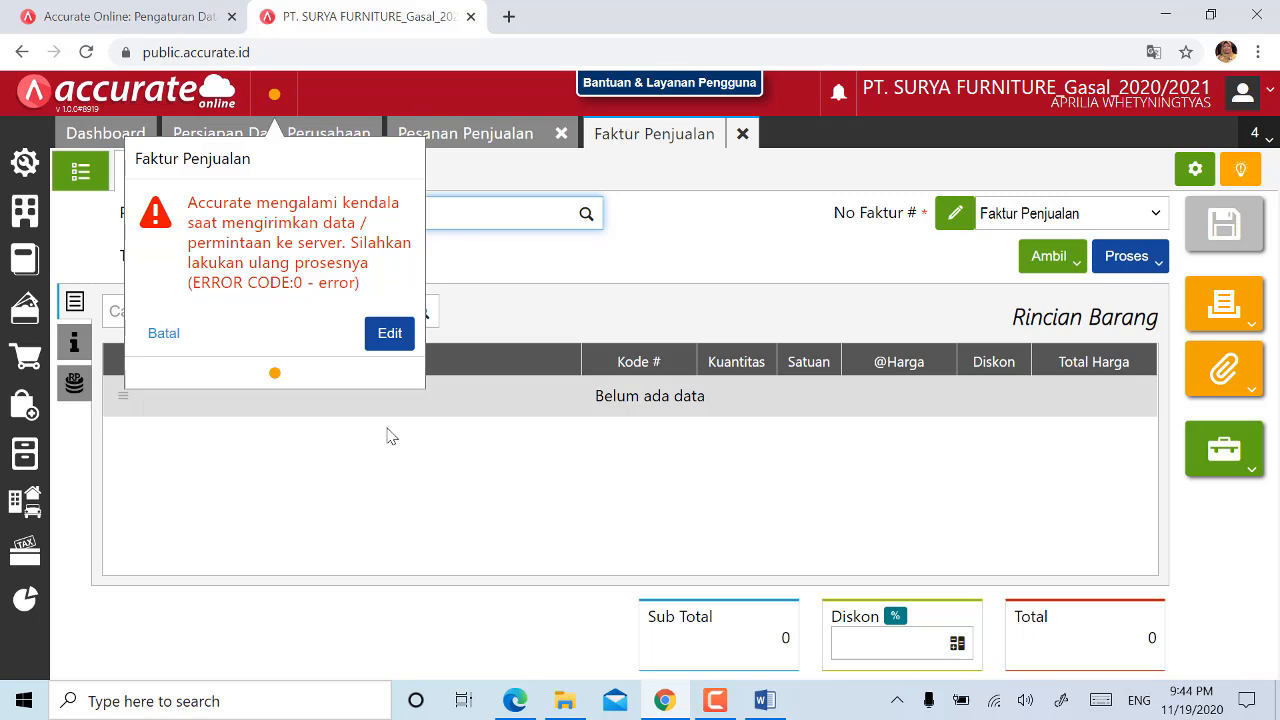
{"action": "left_click", "coordinate": [391, 336]}
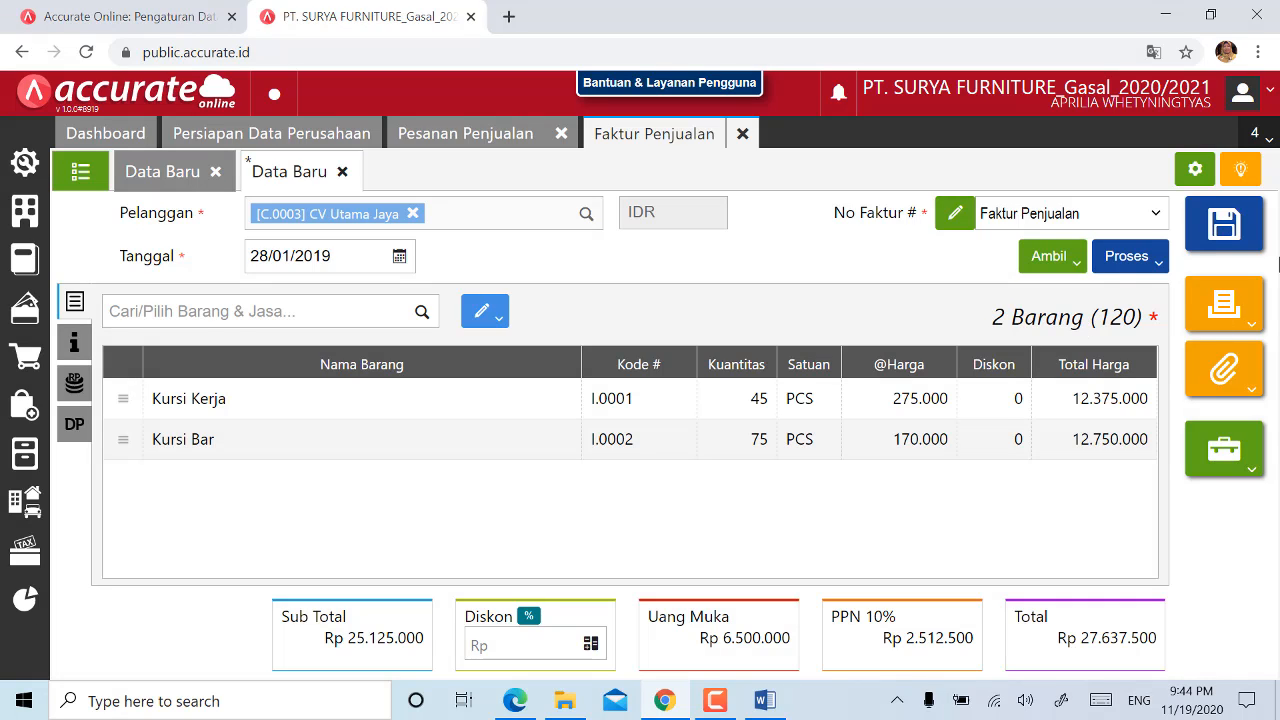
{"action": "left_click", "coordinate": [1215, 232]}
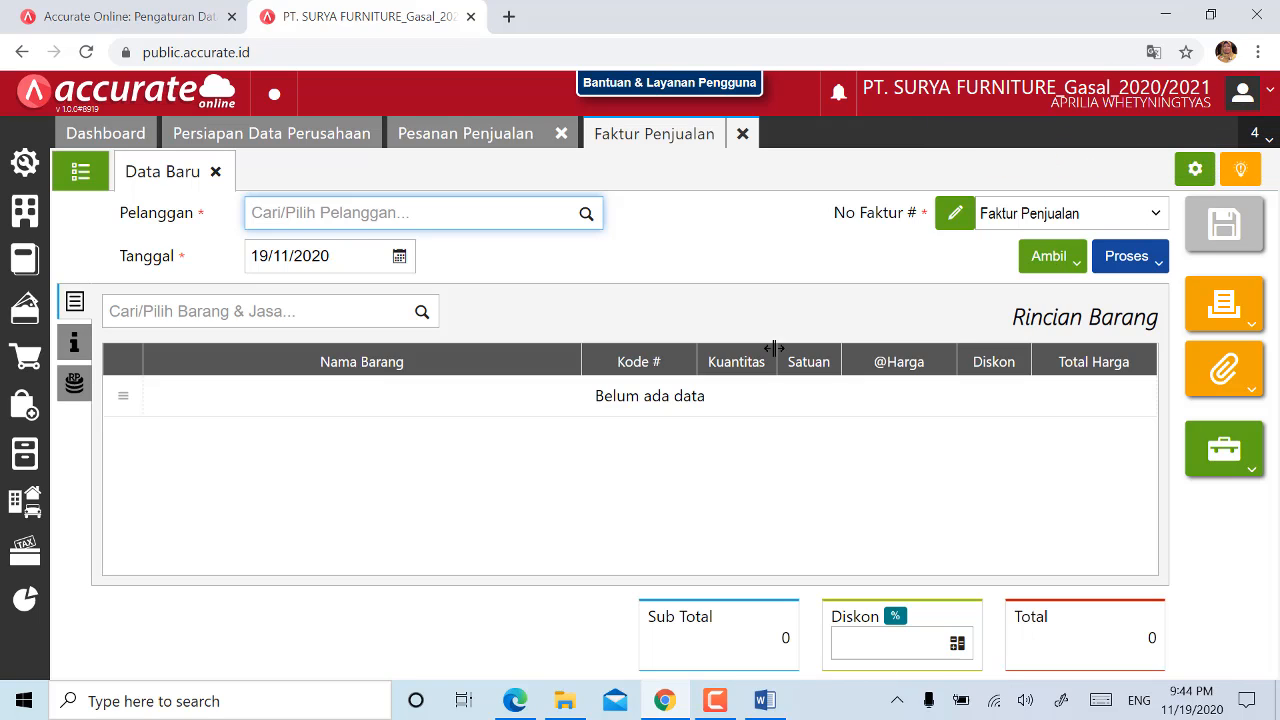
{"action": "left_click", "coordinate": [742, 134]}
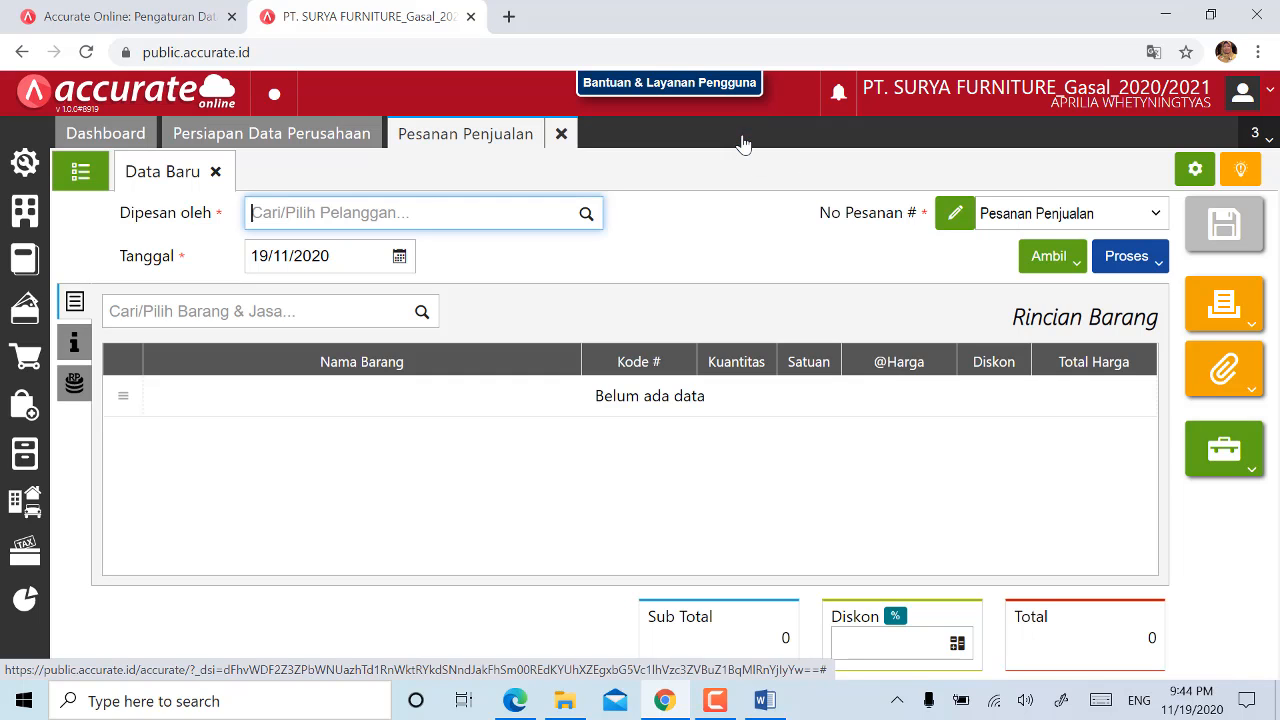
{"action": "left_click", "coordinate": [559, 135]}
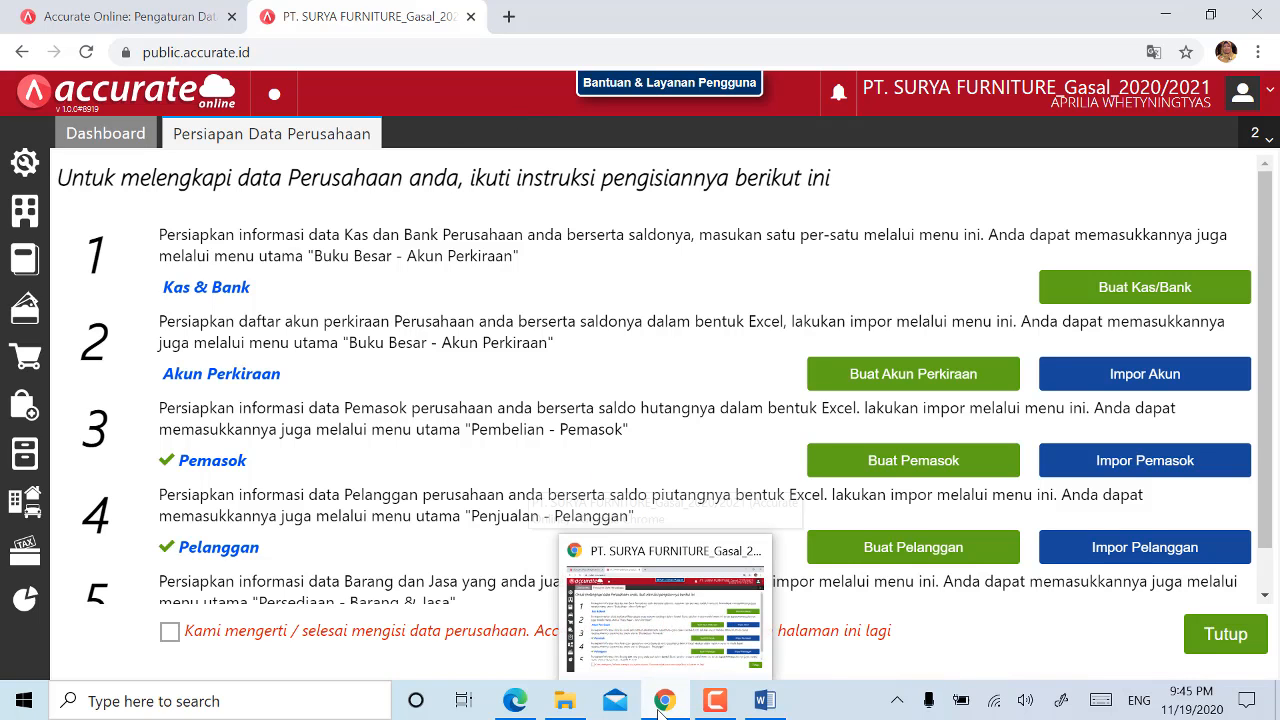
- Read the 28 January 2019 CV Inti Makmur sale in the training module PDF and open a new sales invoice (Faktur Penjualan) in Accurate Online
{"action": "left_click", "coordinate": [518, 706]}
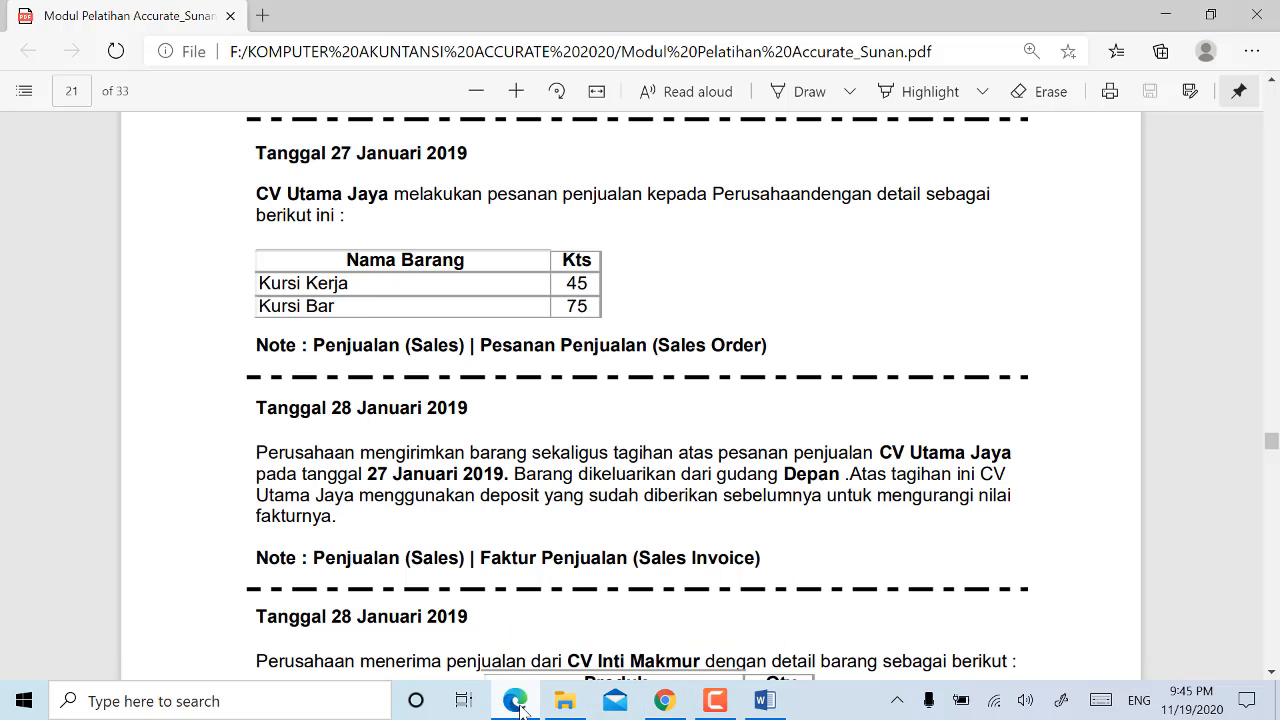
{"action": "scroll", "coordinate": [590, 657], "scroll_direction": "down", "scroll_amount": 5}
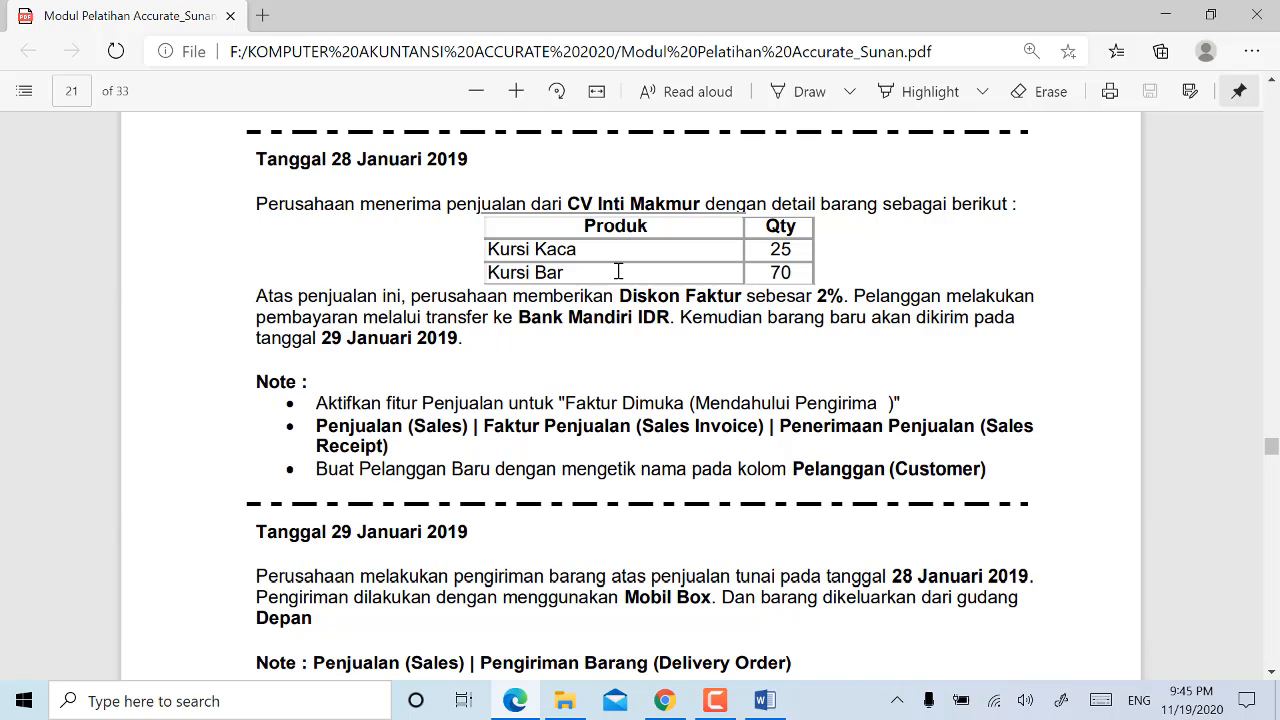
{"action": "left_click", "coordinate": [654, 706]}
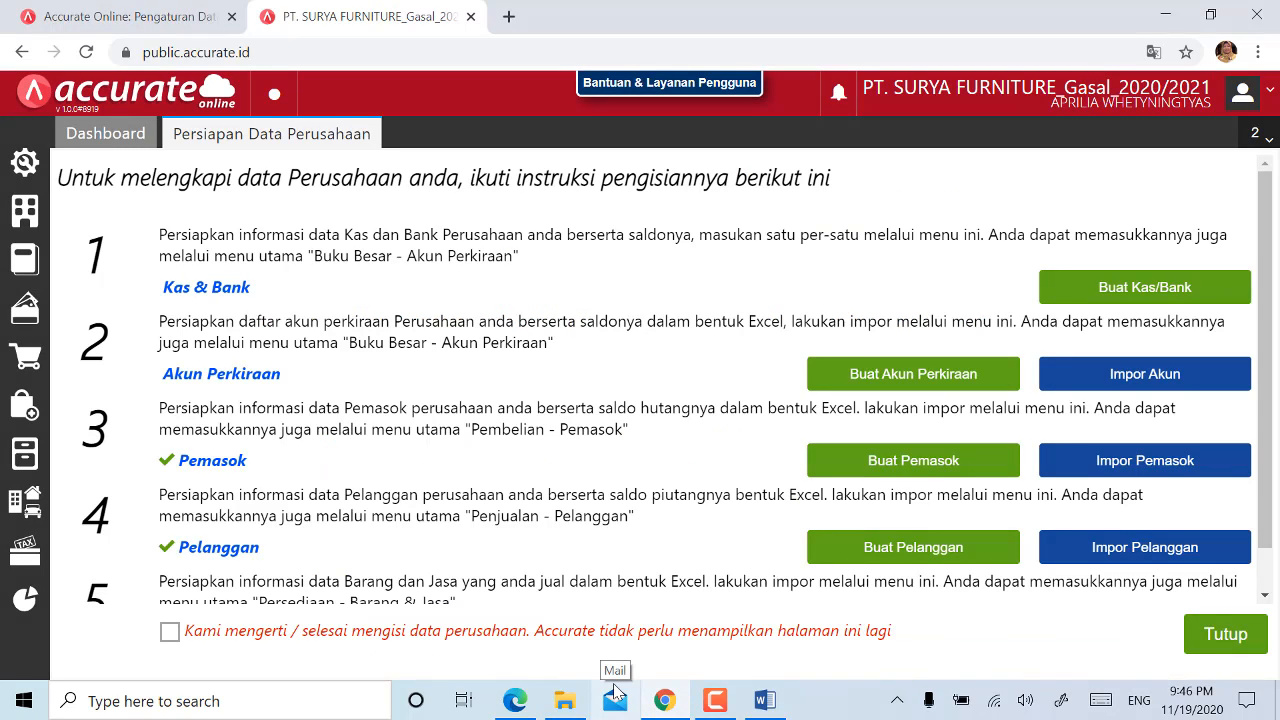
{"action": "left_click", "coordinate": [38, 371]}
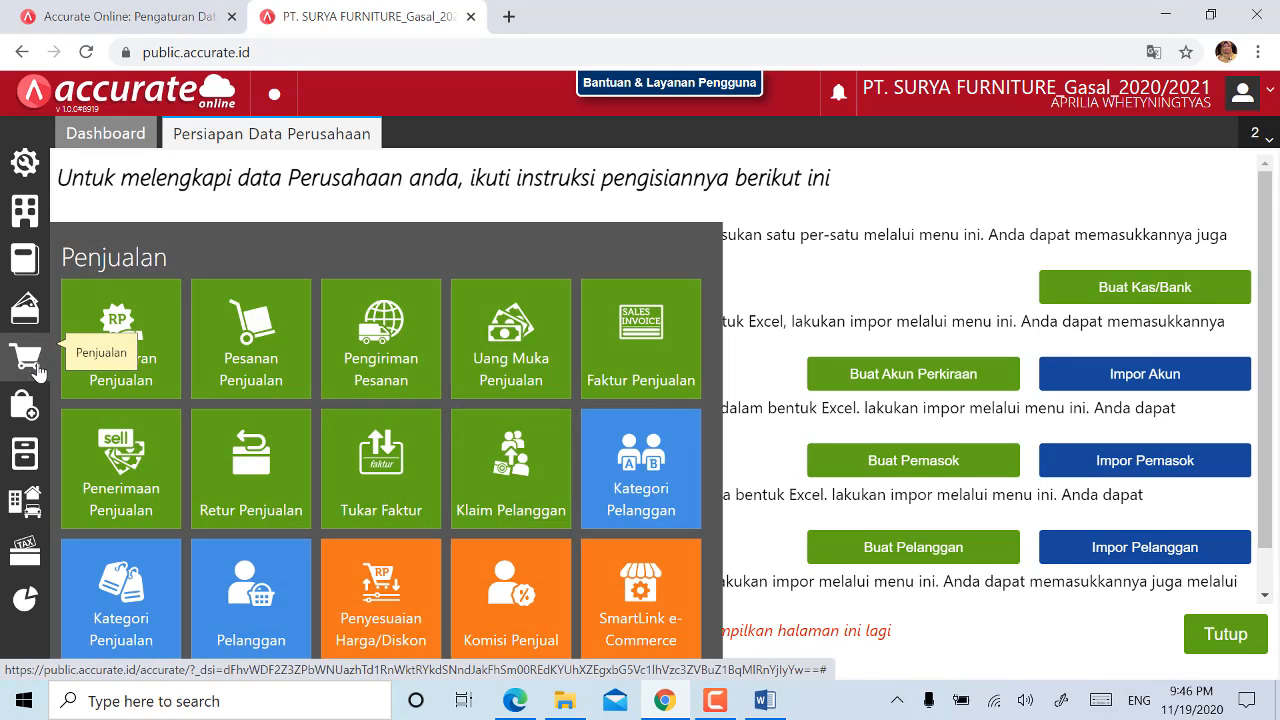
{"action": "left_click", "coordinate": [661, 372]}
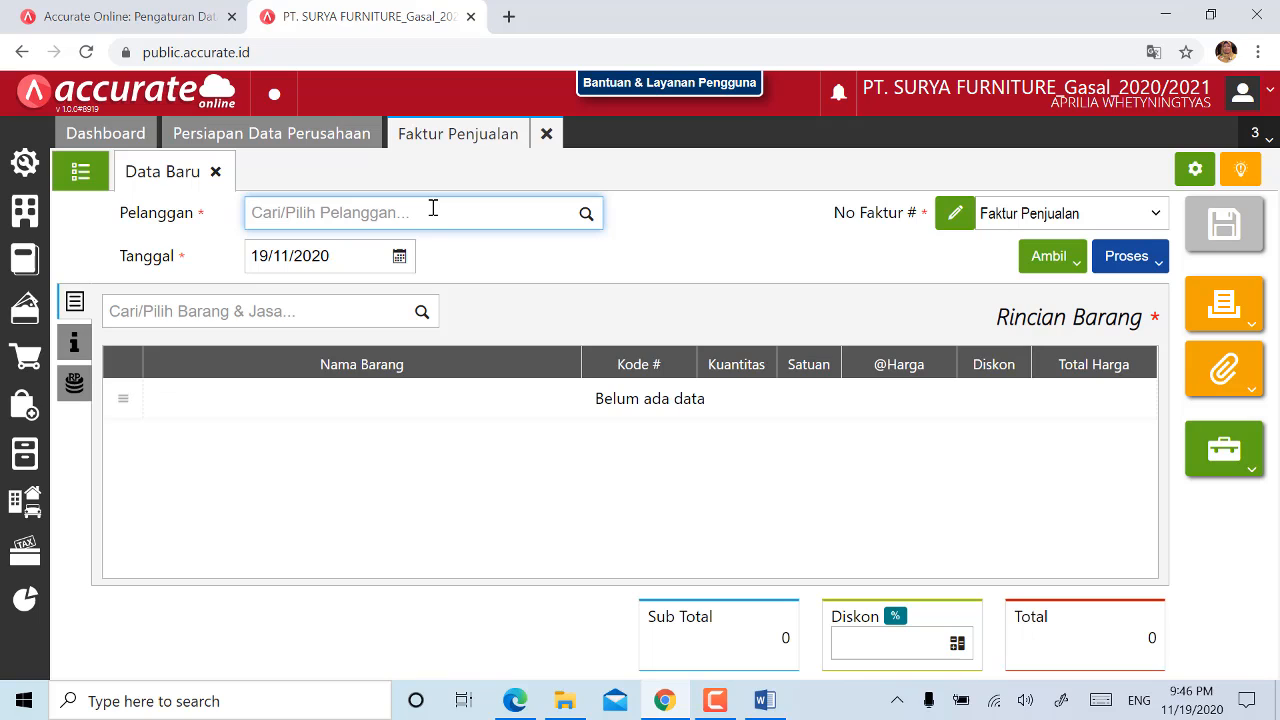
- Enter CV Inti Makmur as the sales invoice's customer (Pelanggan) and save it as a new customer record
{"action": "type", "text": "C"}
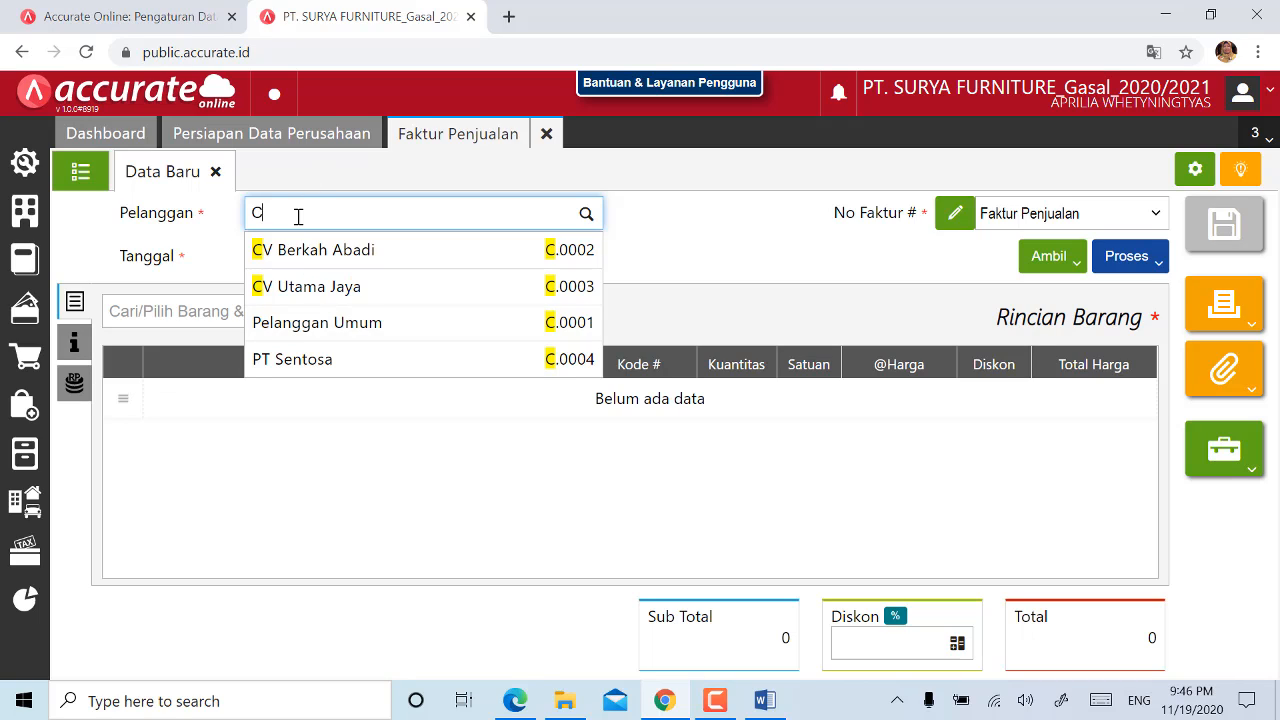
{"action": "type", "text": "V"}
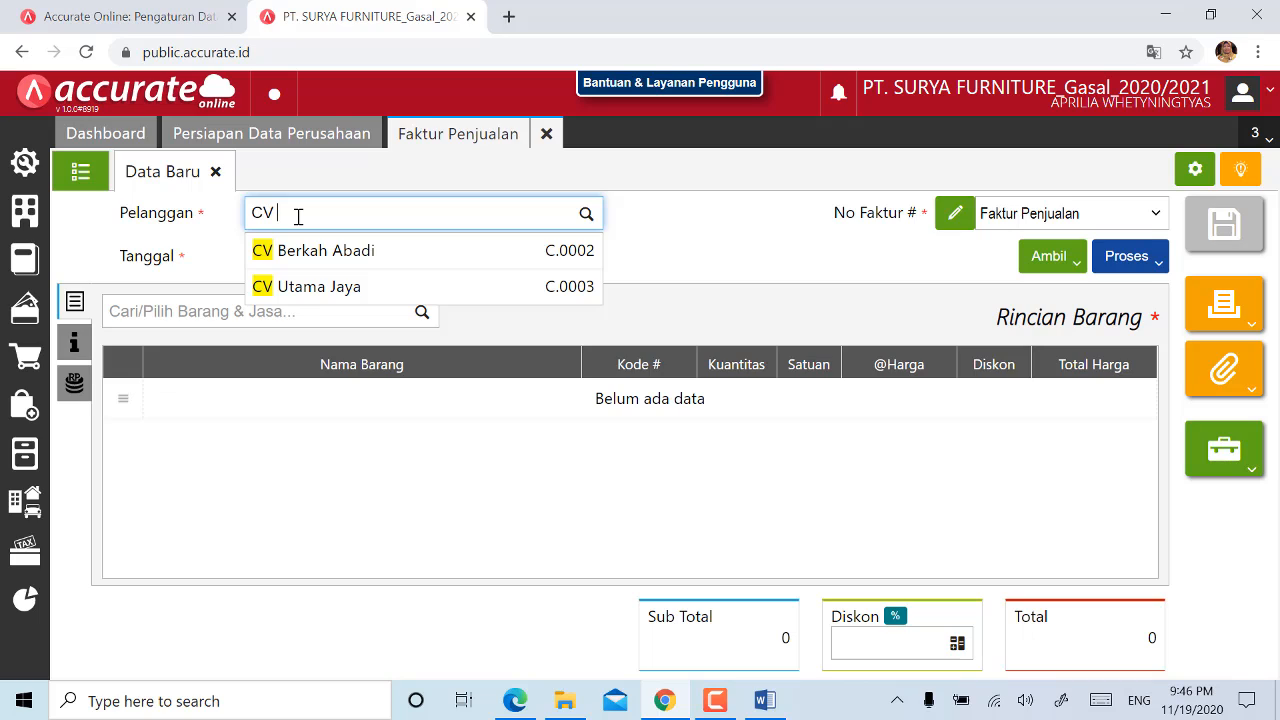
{"action": "type", "text": " Inti Makmur"}
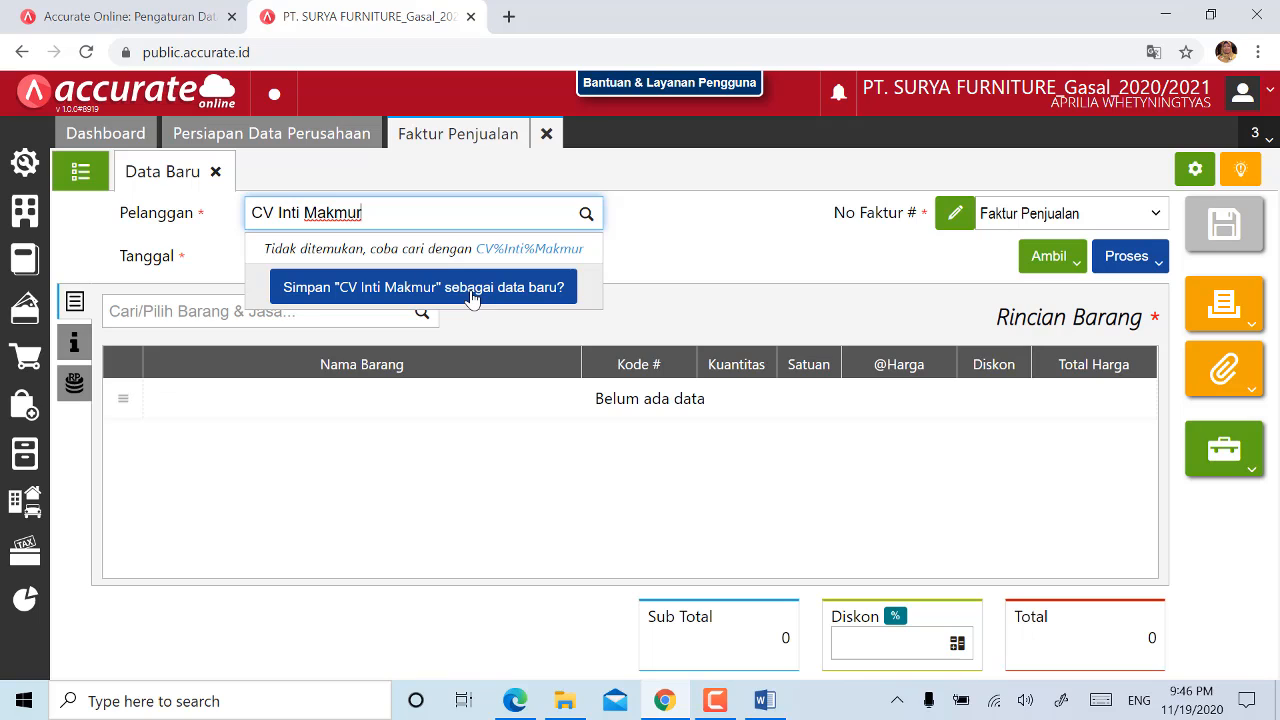
{"action": "left_click", "coordinate": [421, 296]}
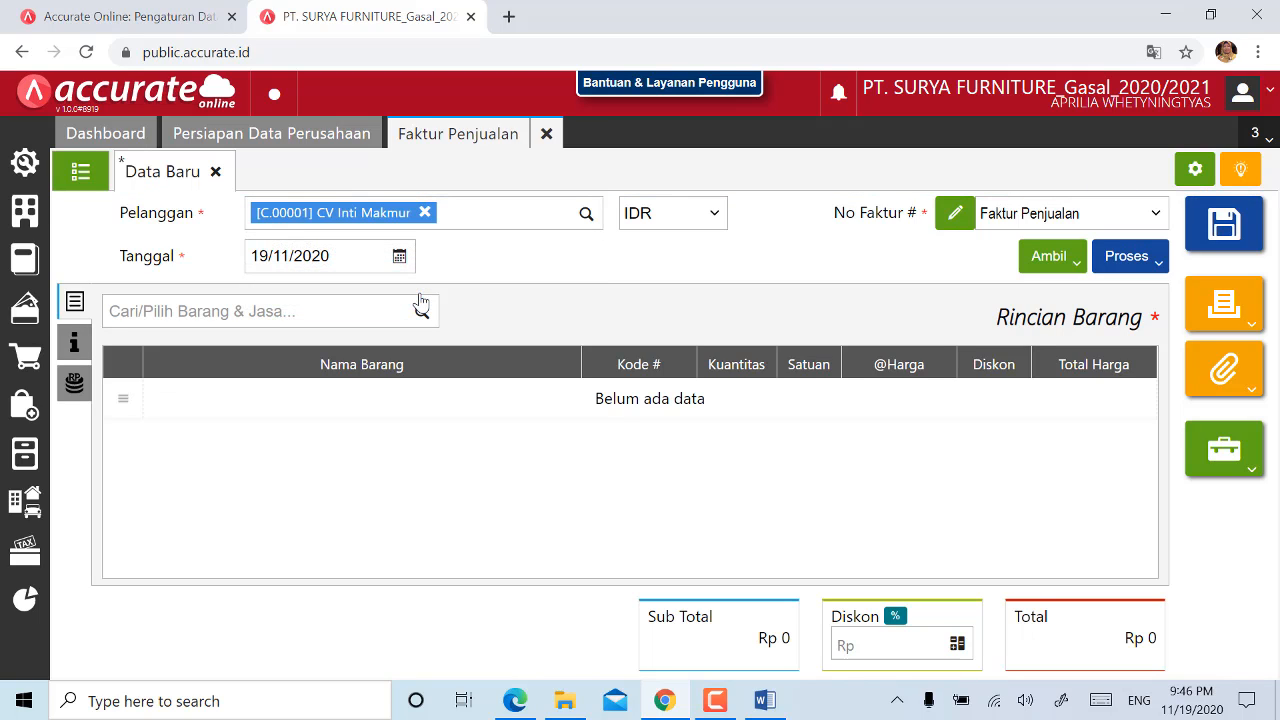
- Set the CV Inti Makmur sales invoice date (Tanggal) to 28/01/2019
{"action": "left_click", "coordinate": [337, 258]}
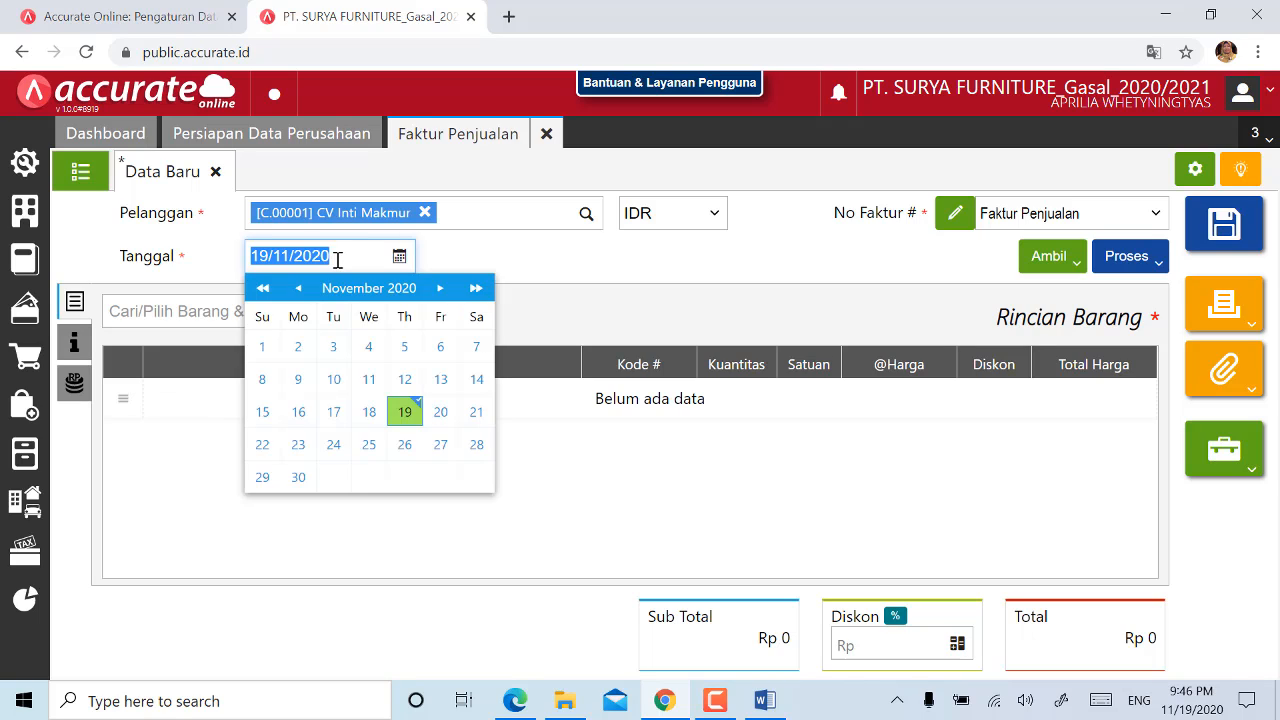
{"action": "type", "text": "28/01/"}
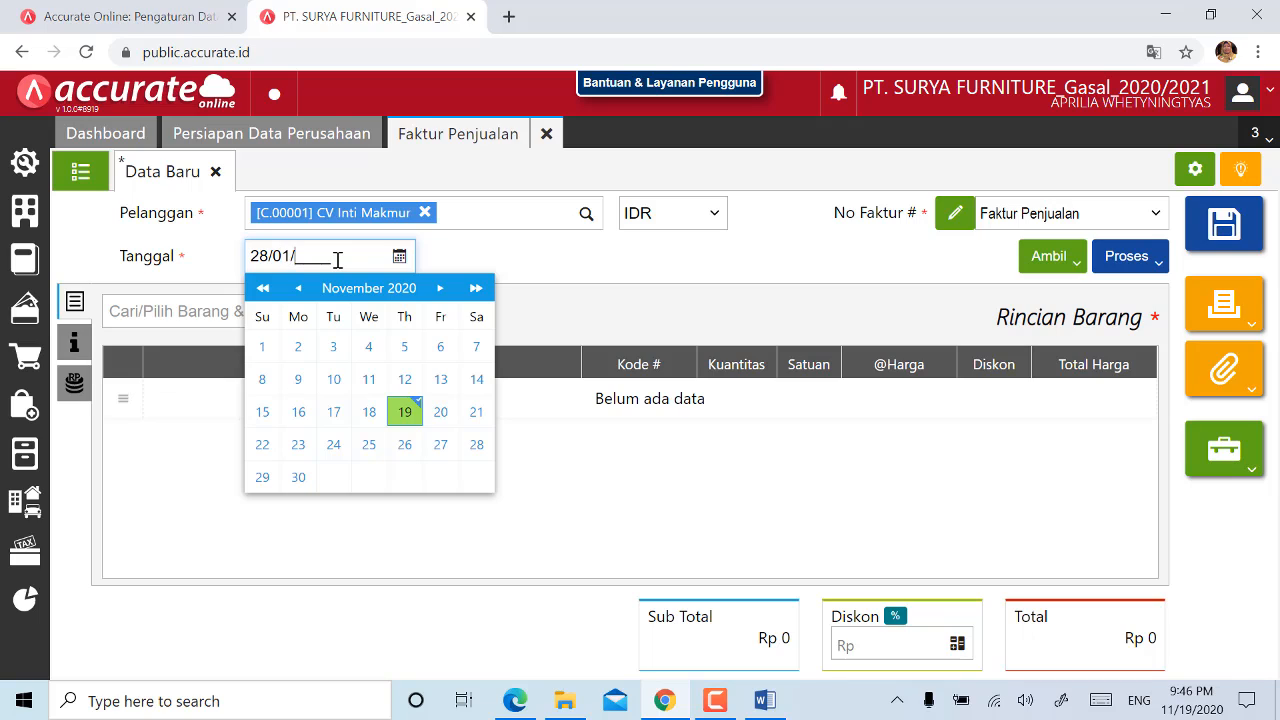
{"action": "type", "text": "2019"}
{"action": "left_click", "coordinate": [563, 256]}
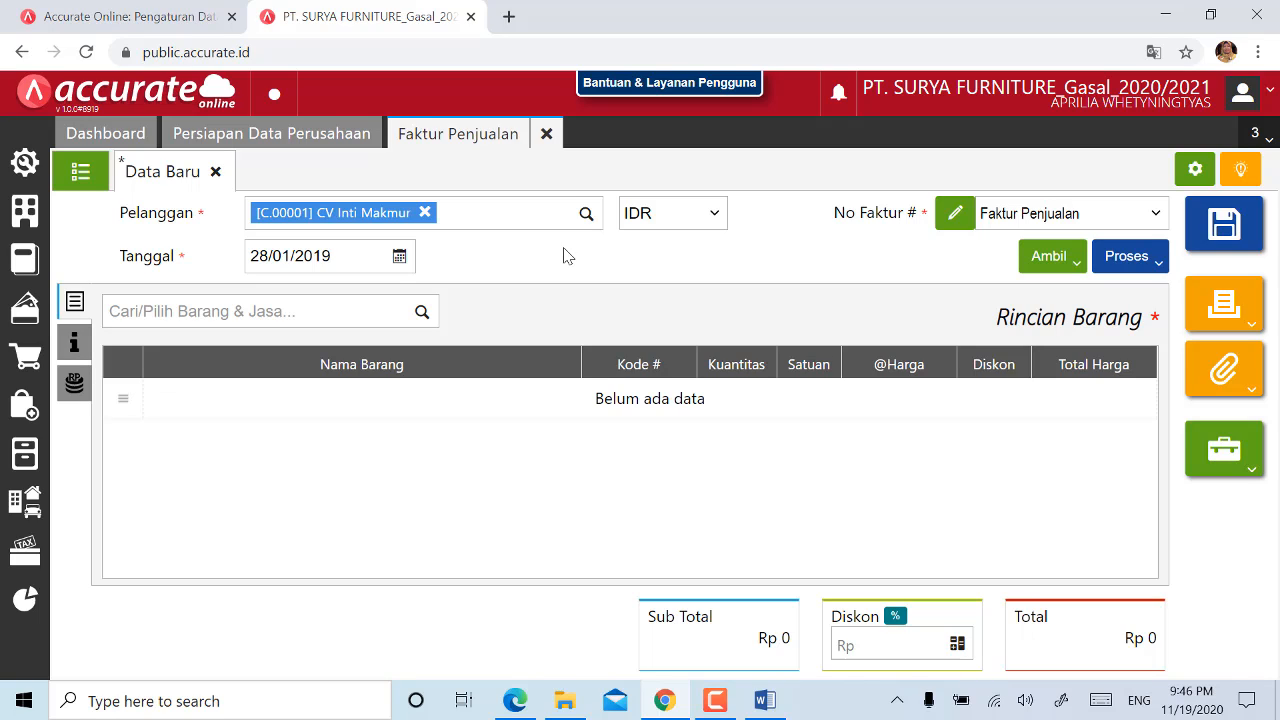
- Mark the invoice as Faktur Dimuka (Mendahului Pengiriman) and set its delivery date (Tgl Pengiriman) to 29/01/2019
{"action": "left_click", "coordinate": [72, 342]}
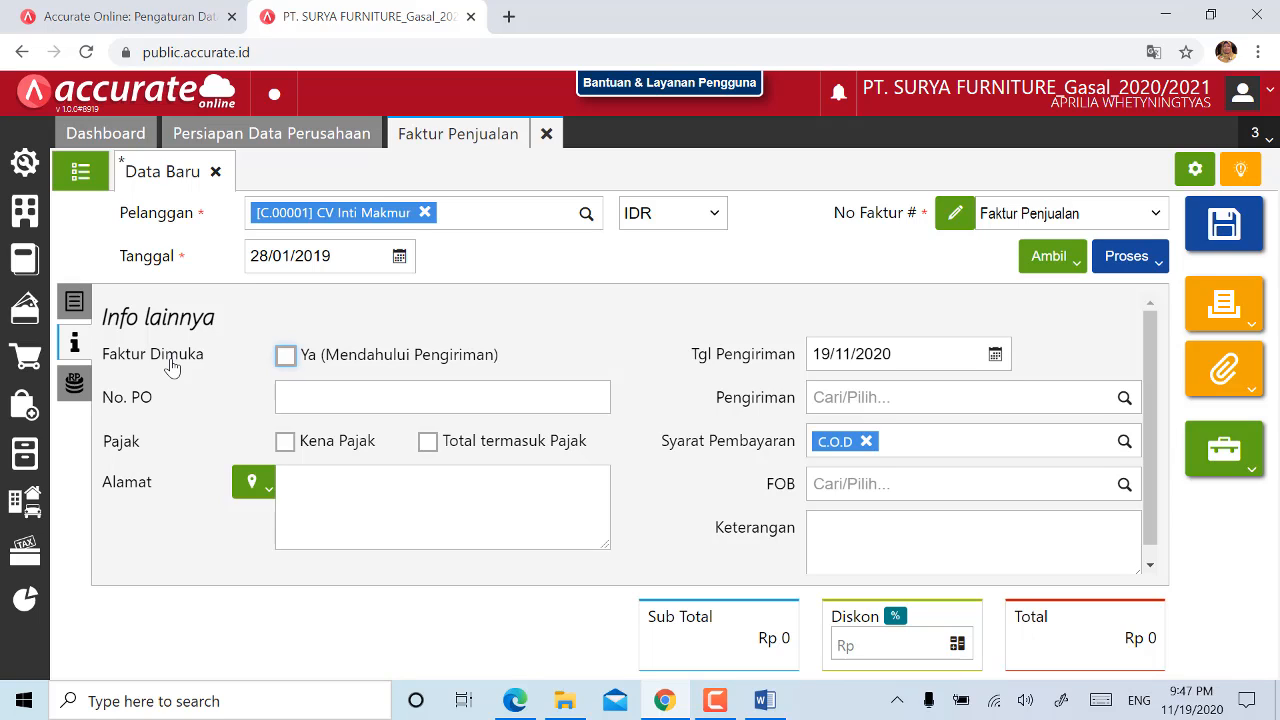
{"action": "left_click", "coordinate": [286, 360]}
{"action": "left_click", "coordinate": [918, 357]}
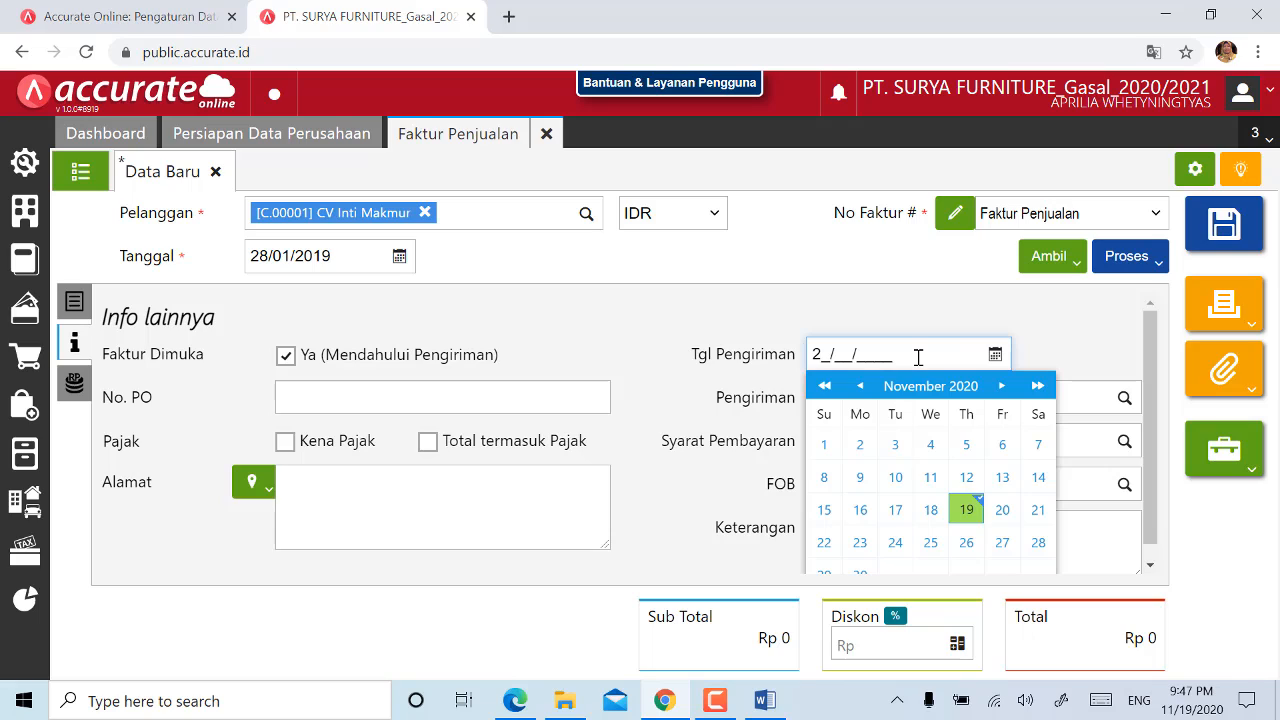
{"action": "type", "text": "9/01/2019"}
{"action": "left_click", "coordinate": [1034, 314]}
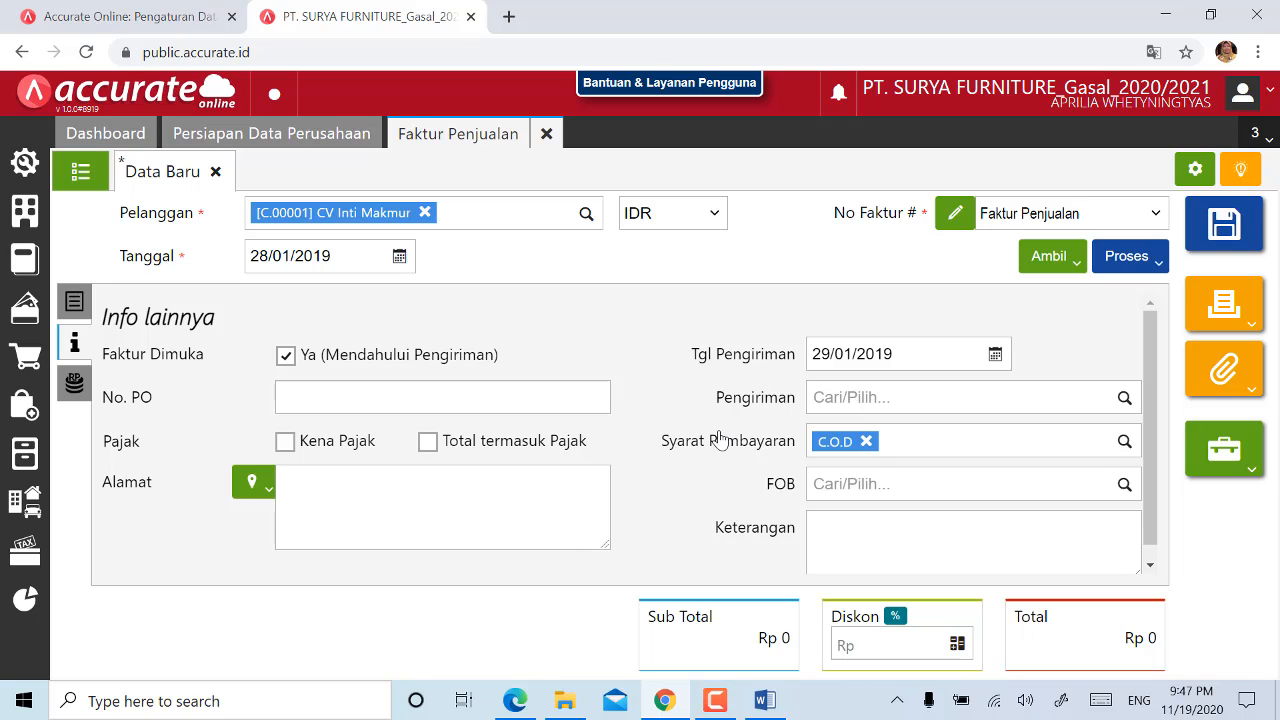
{"action": "scroll", "coordinate": [720, 440], "scroll_direction": "down", "scroll_amount": 1}
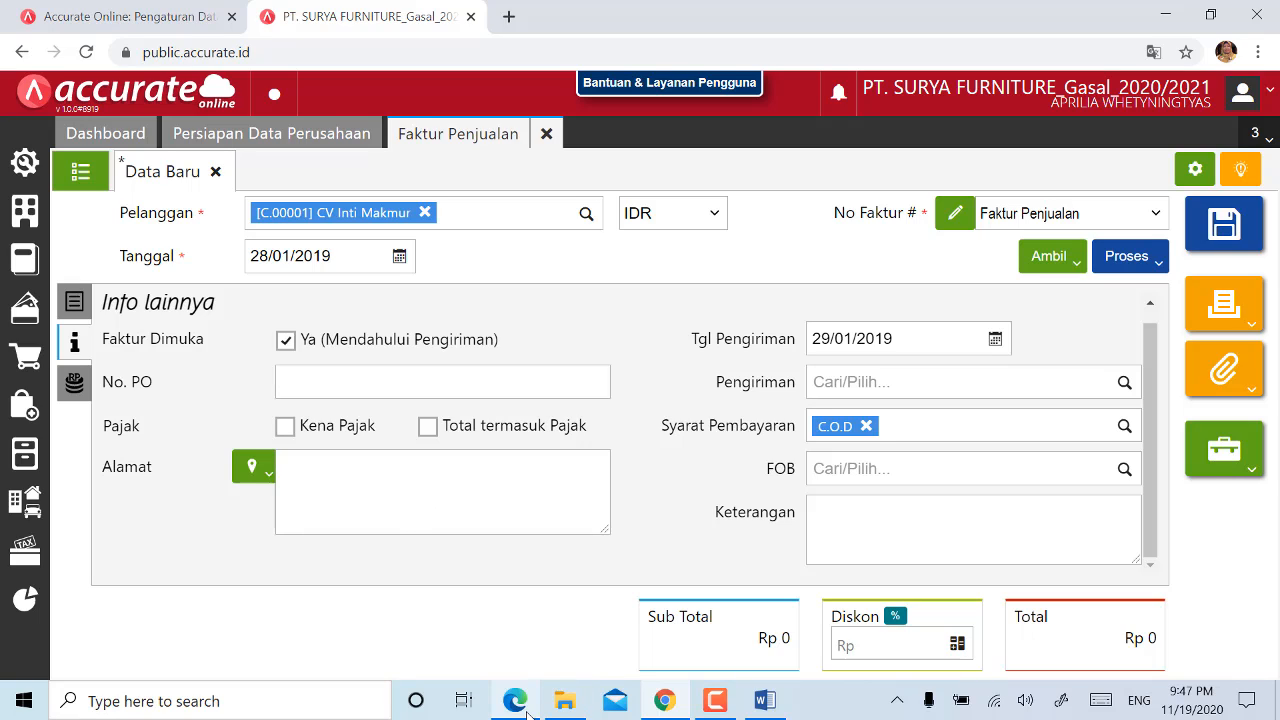
- Compare the CV Inti Makmur transaction in the training module PDF with the invoice's Faktur Dimuka option and delivery date
{"action": "mouse_move", "coordinate": [527, 713]}
{"action": "left_click", "coordinate": [530, 605]}
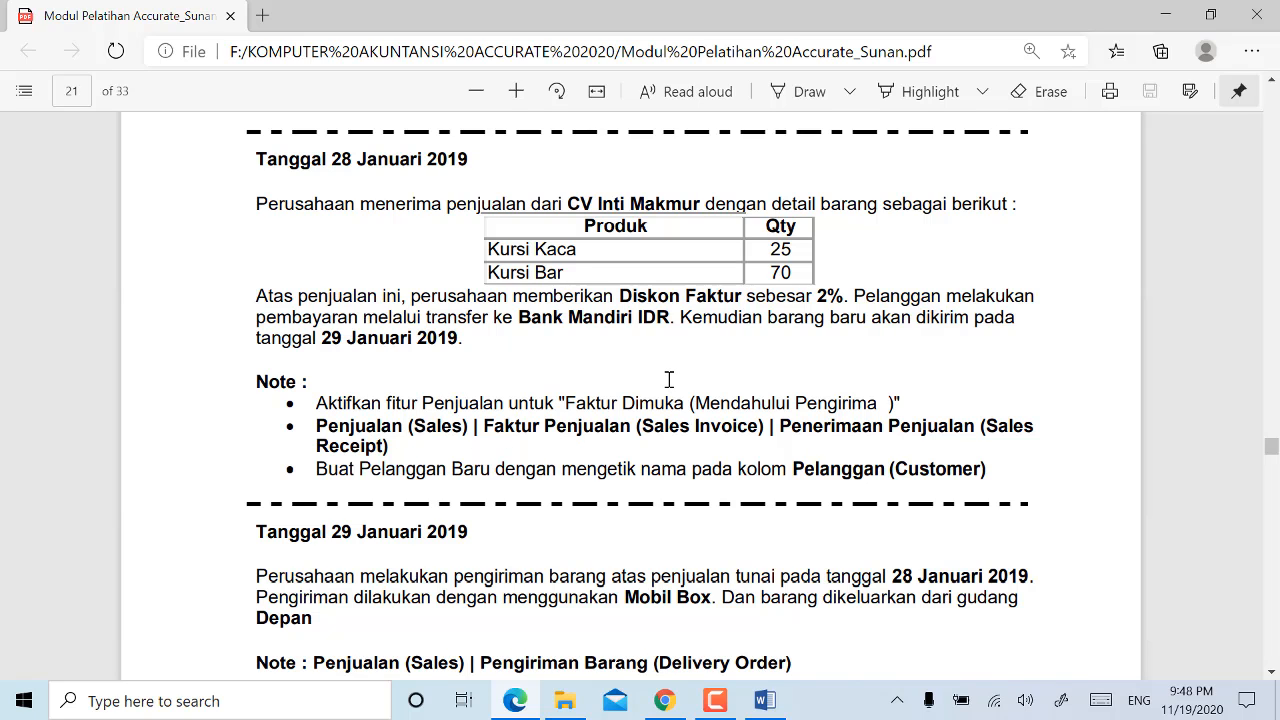
{"action": "scroll", "coordinate": [669, 379], "scroll_direction": "up", "scroll_amount": 1}
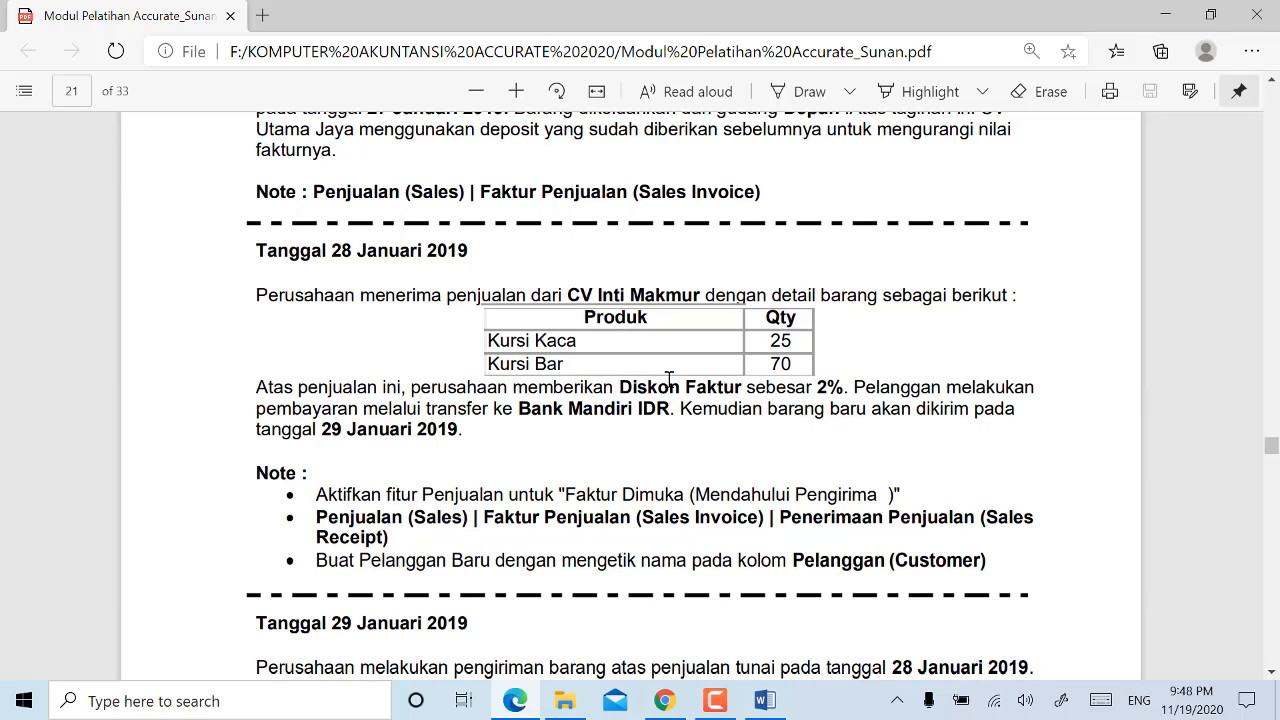
{"action": "scroll", "coordinate": [669, 379], "scroll_direction": "up", "scroll_amount": 3}
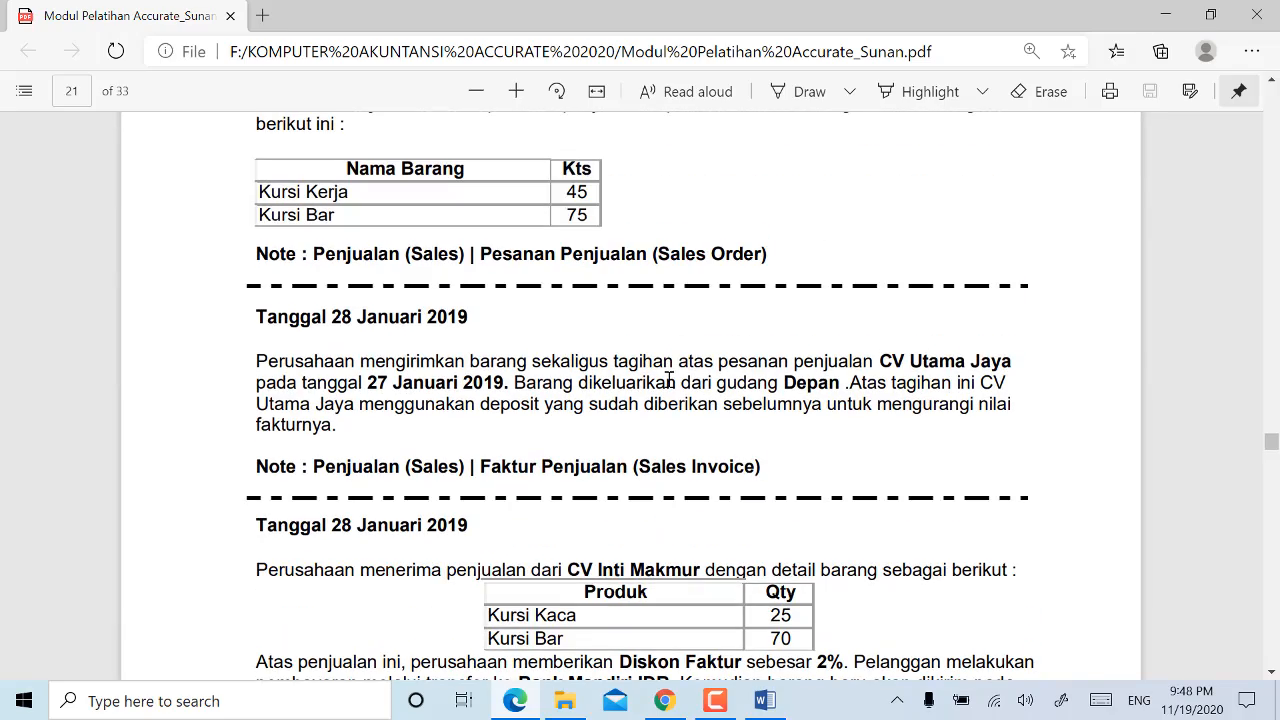
{"action": "scroll", "coordinate": [669, 379], "scroll_direction": "up", "scroll_amount": 2}
{"action": "scroll", "coordinate": [669, 379], "scroll_direction": "down", "scroll_amount": 8}
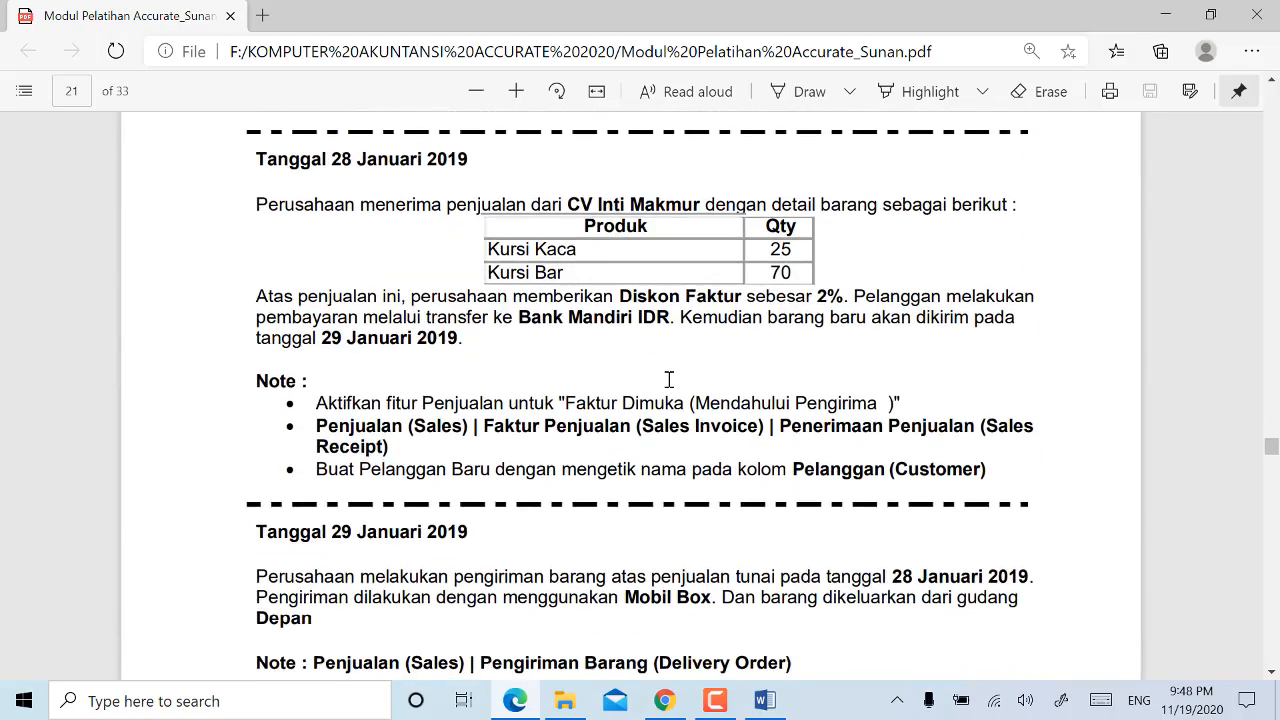
{"action": "scroll", "coordinate": [669, 379], "scroll_direction": "up", "scroll_amount": 2}
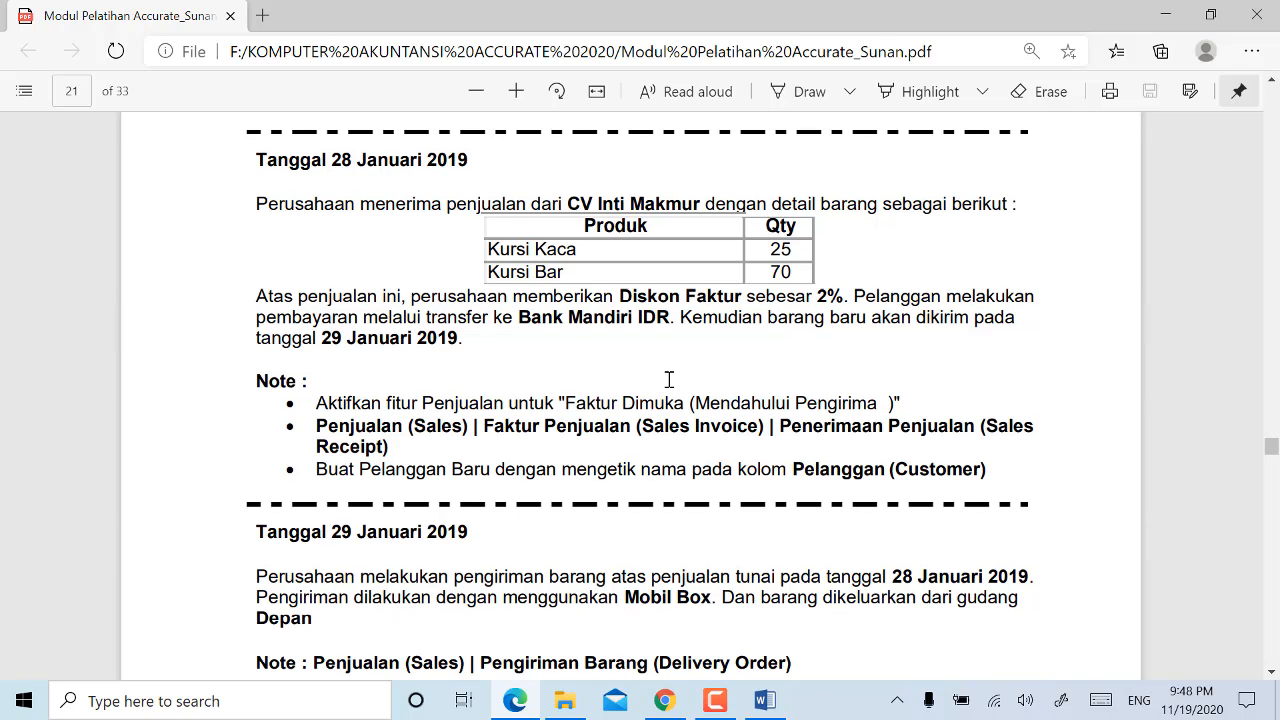
{"action": "scroll", "coordinate": [669, 379], "scroll_direction": "down", "scroll_amount": 1}
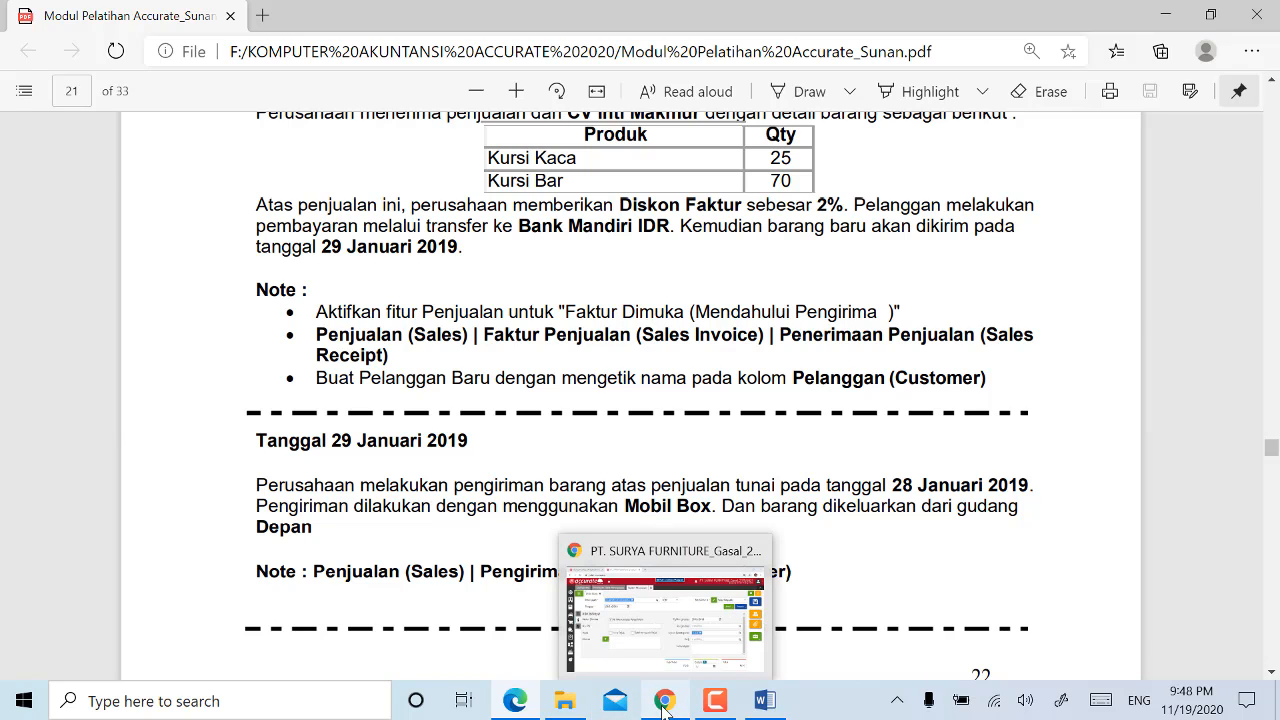
{"action": "left_click", "coordinate": [665, 590]}
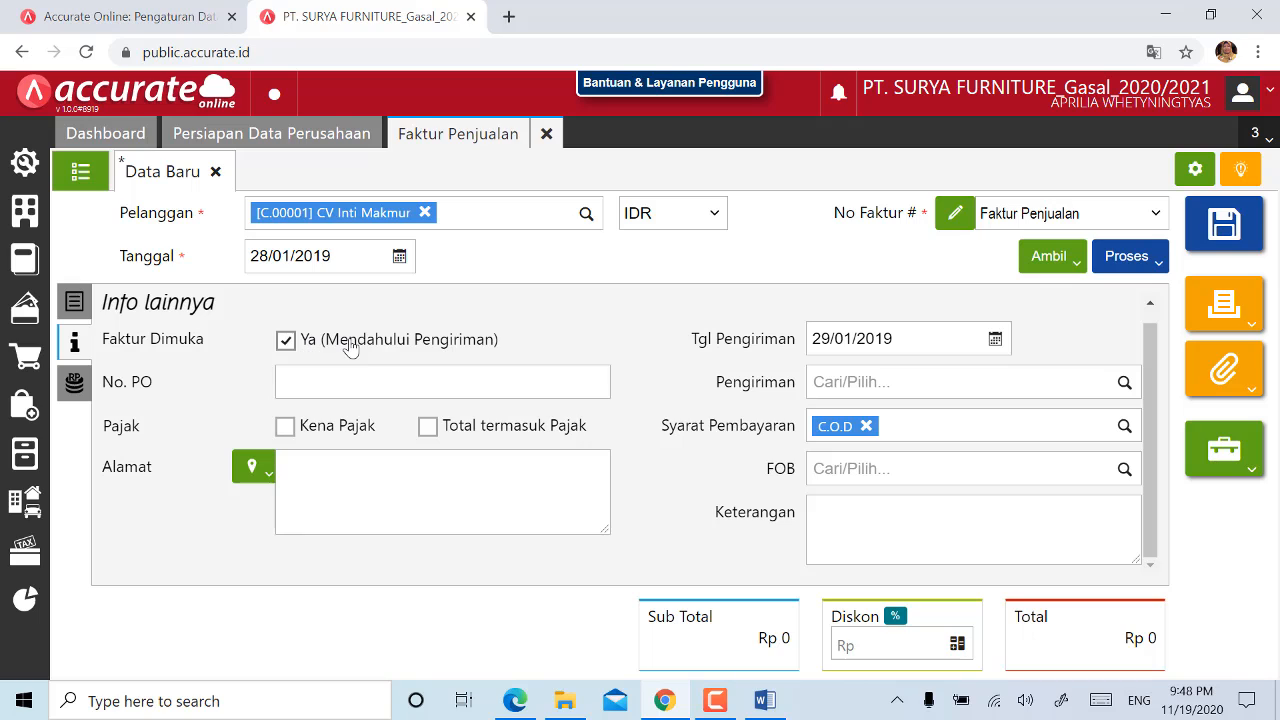
{"action": "left_click", "coordinate": [928, 340]}
{"action": "left_click", "coordinate": [928, 340]}
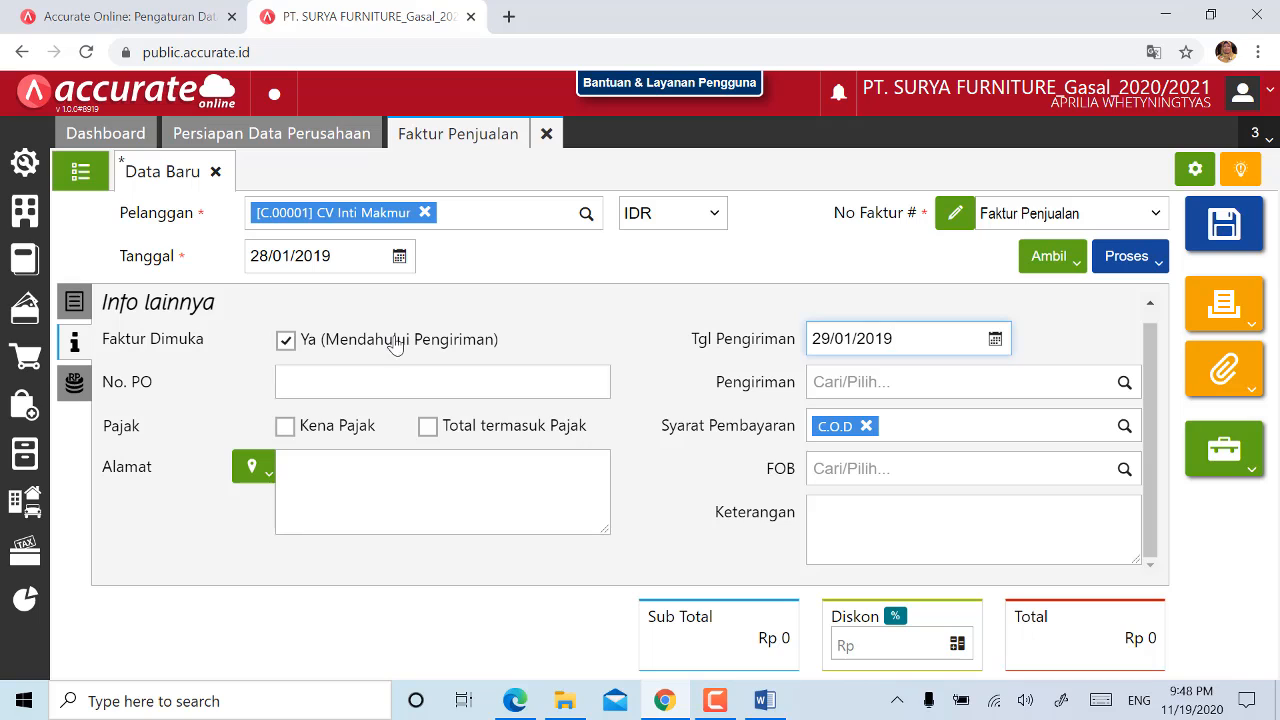
- Add Kursi Kaca to the CV Inti Makmur invoice's item details with a quantity of 25 PCS
{"action": "left_click", "coordinate": [75, 305]}
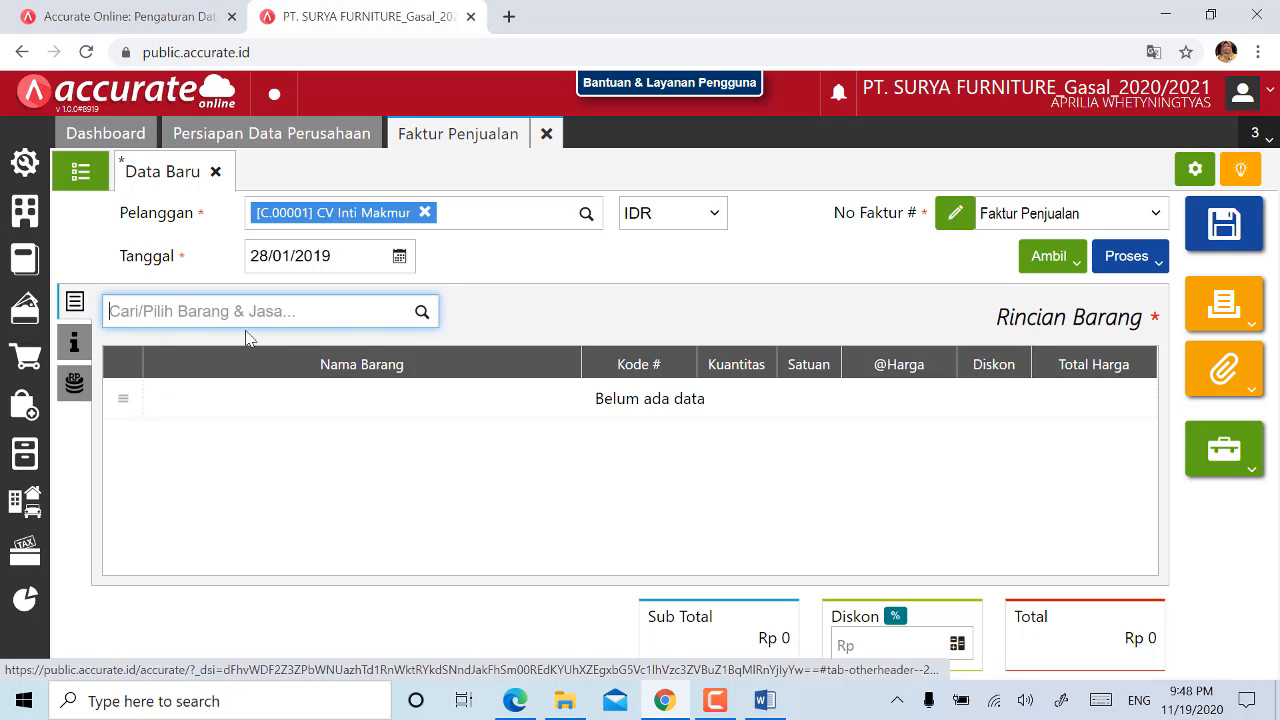
{"action": "left_click", "coordinate": [419, 313]}
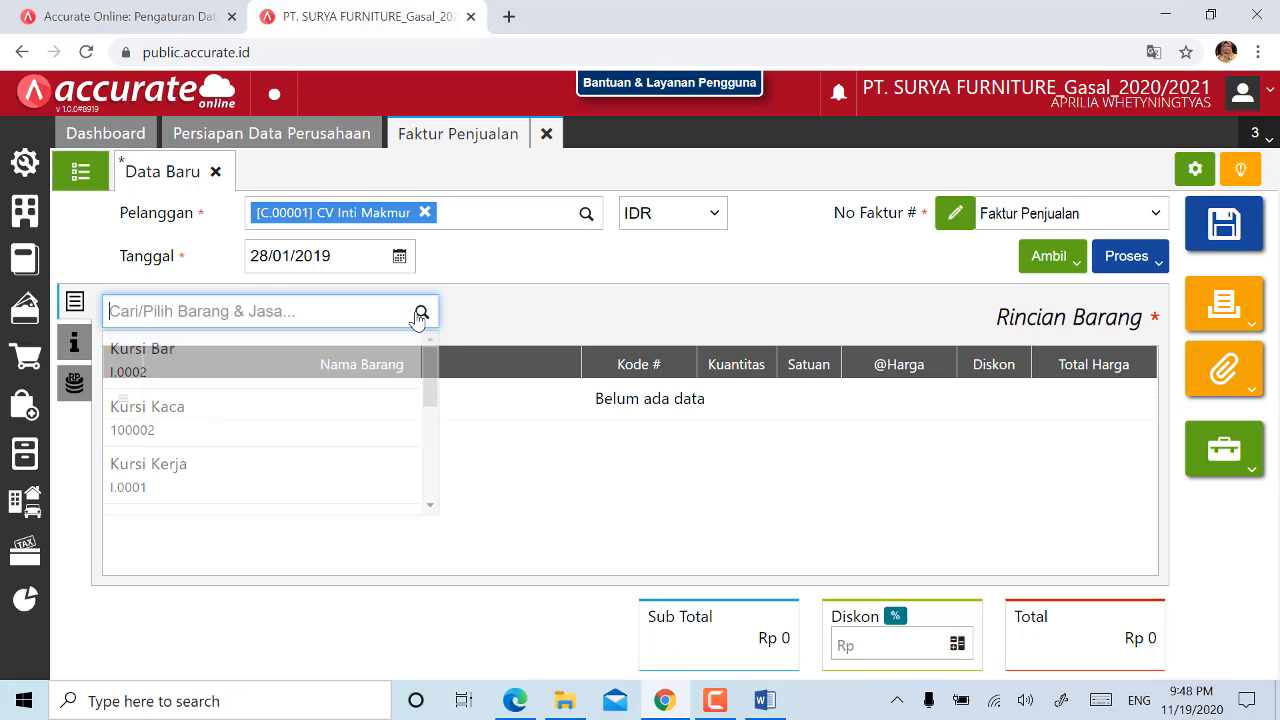
{"action": "left_click", "coordinate": [240, 427]}
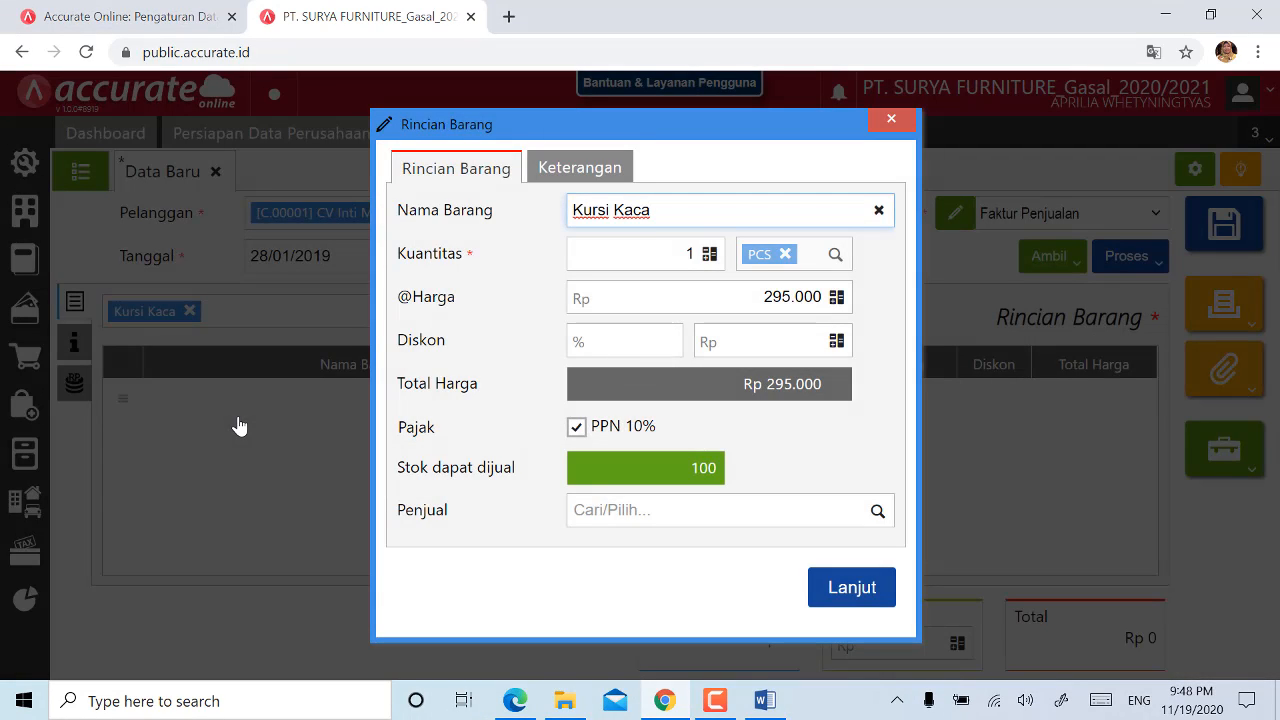
{"action": "left_click", "coordinate": [686, 254]}
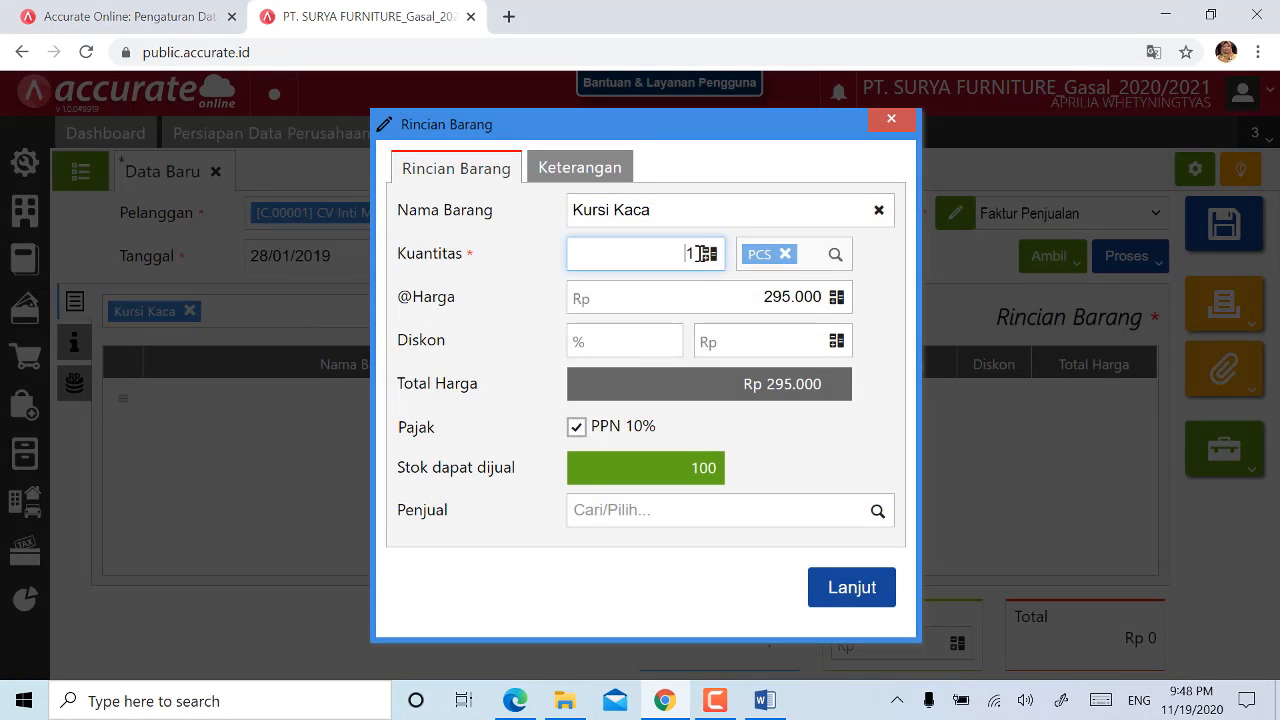
{"action": "key", "text": "BackSpace"}
{"action": "type", "text": "25"}
{"action": "left_click", "coordinate": [689, 296]}
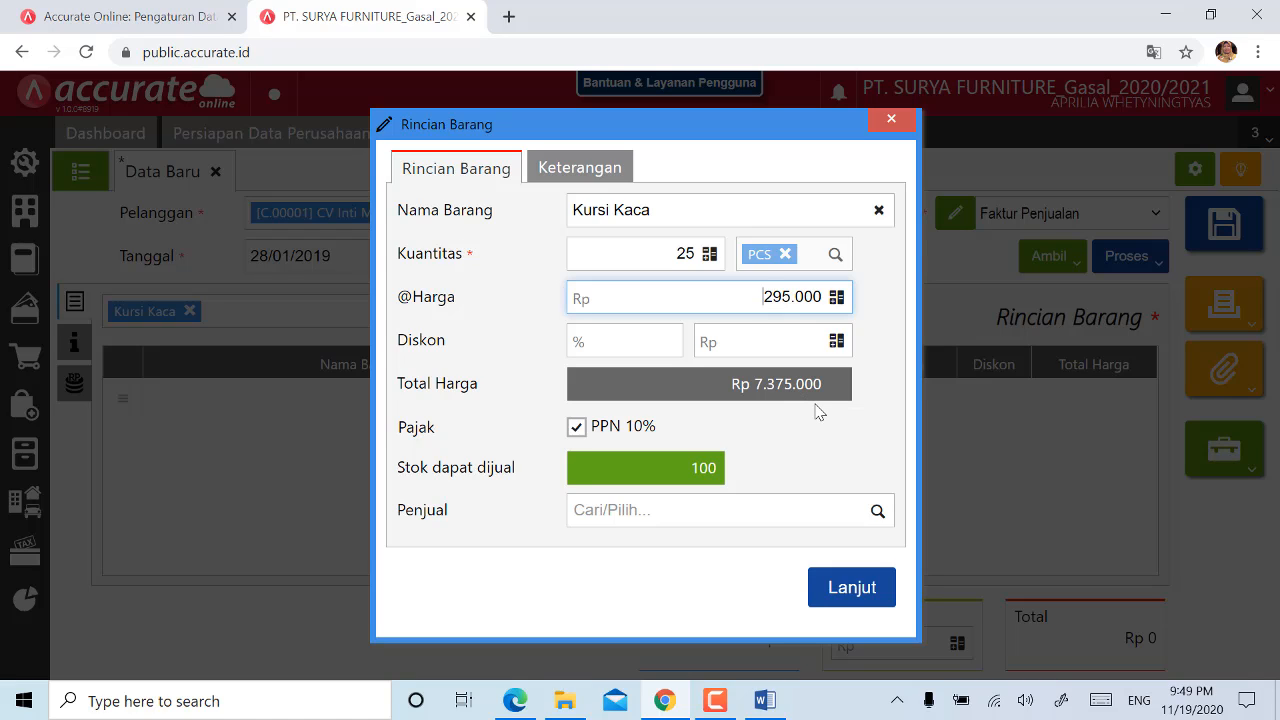
{"action": "left_click", "coordinate": [849, 592]}
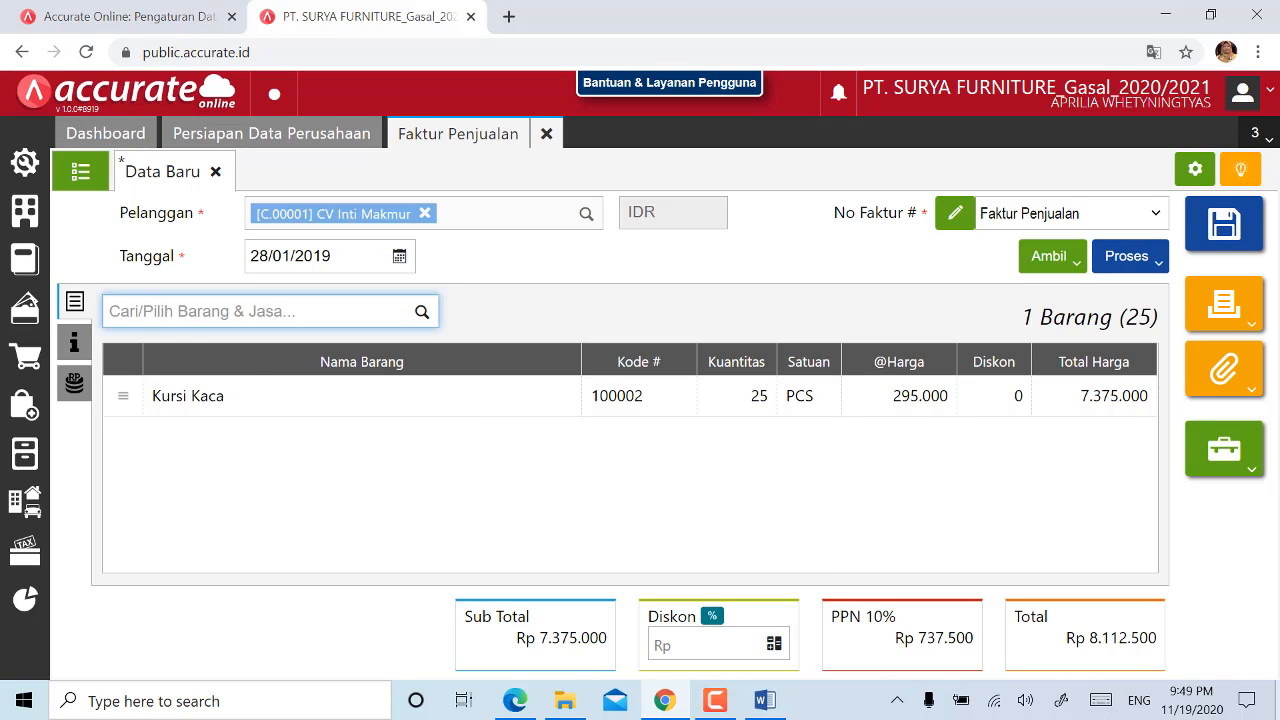
- Find Kursi Bar and add it to the invoice's item details with a quantity of 70 PCS
{"action": "type", "text": "bar"}
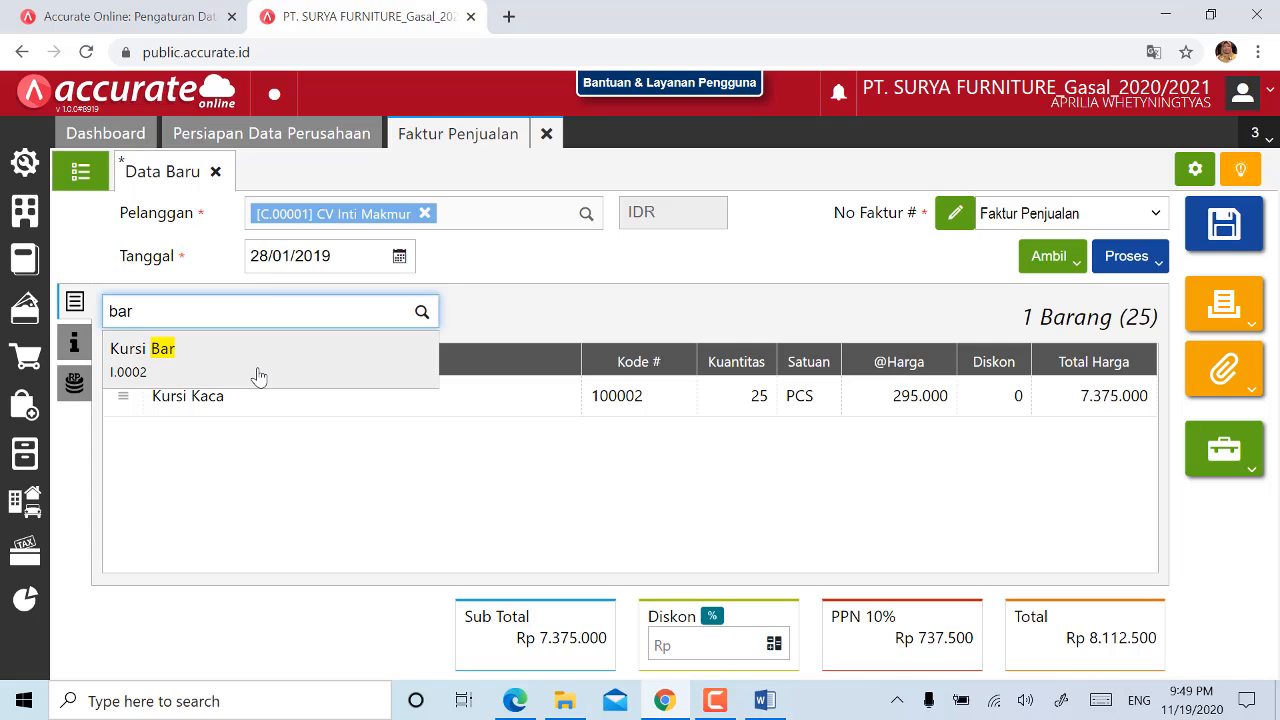
{"action": "left_click", "coordinate": [257, 374]}
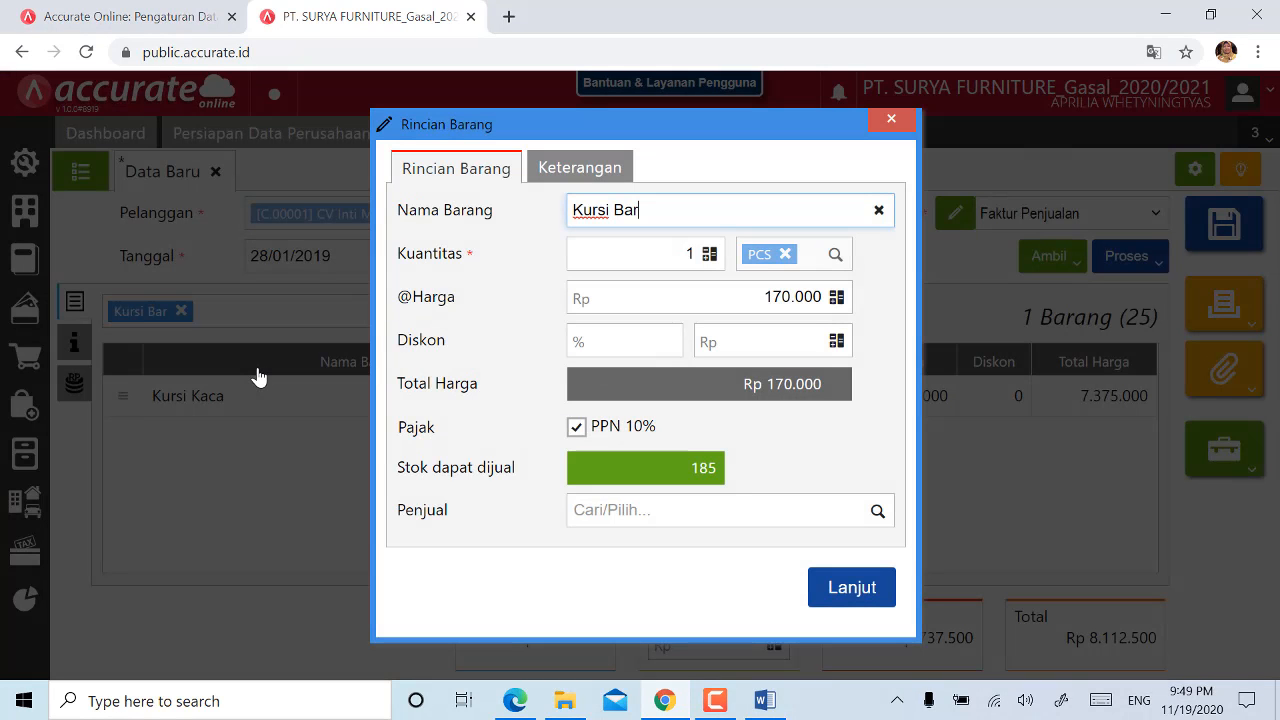
{"action": "left_click", "coordinate": [687, 250]}
{"action": "type", "text": "7"}
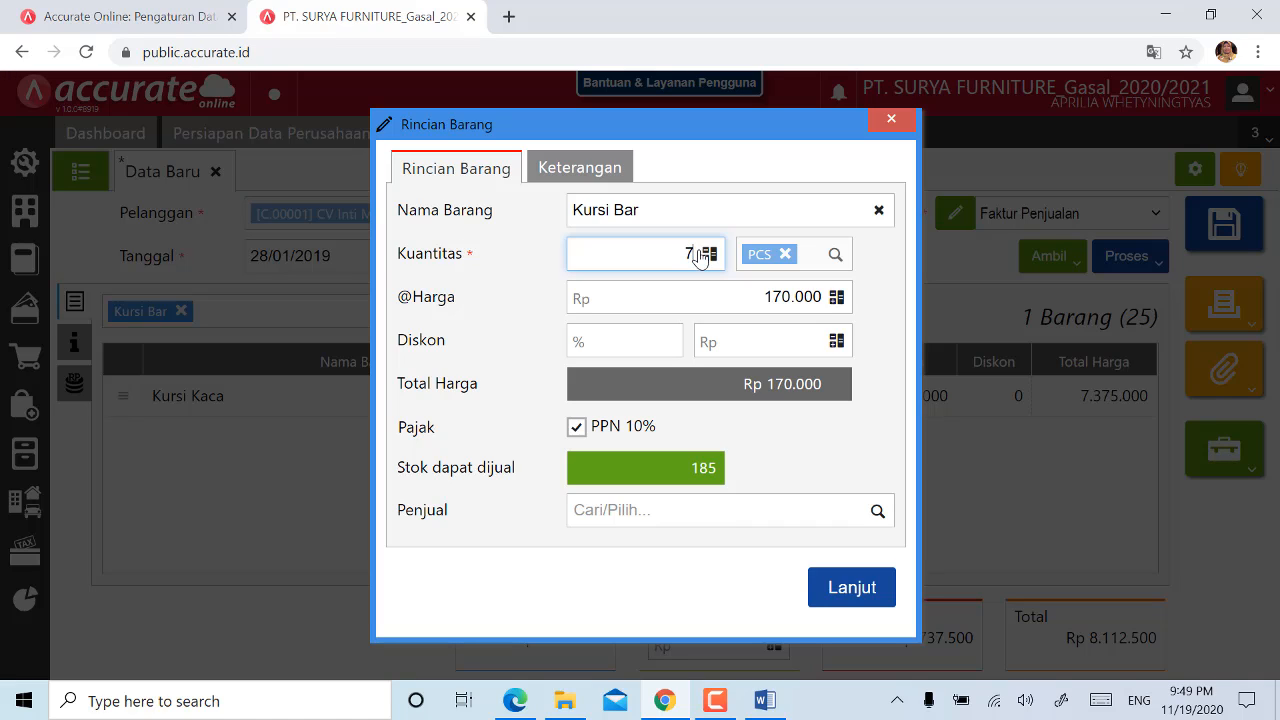
{"action": "type", "text": "0"}
{"action": "left_click", "coordinate": [797, 449]}
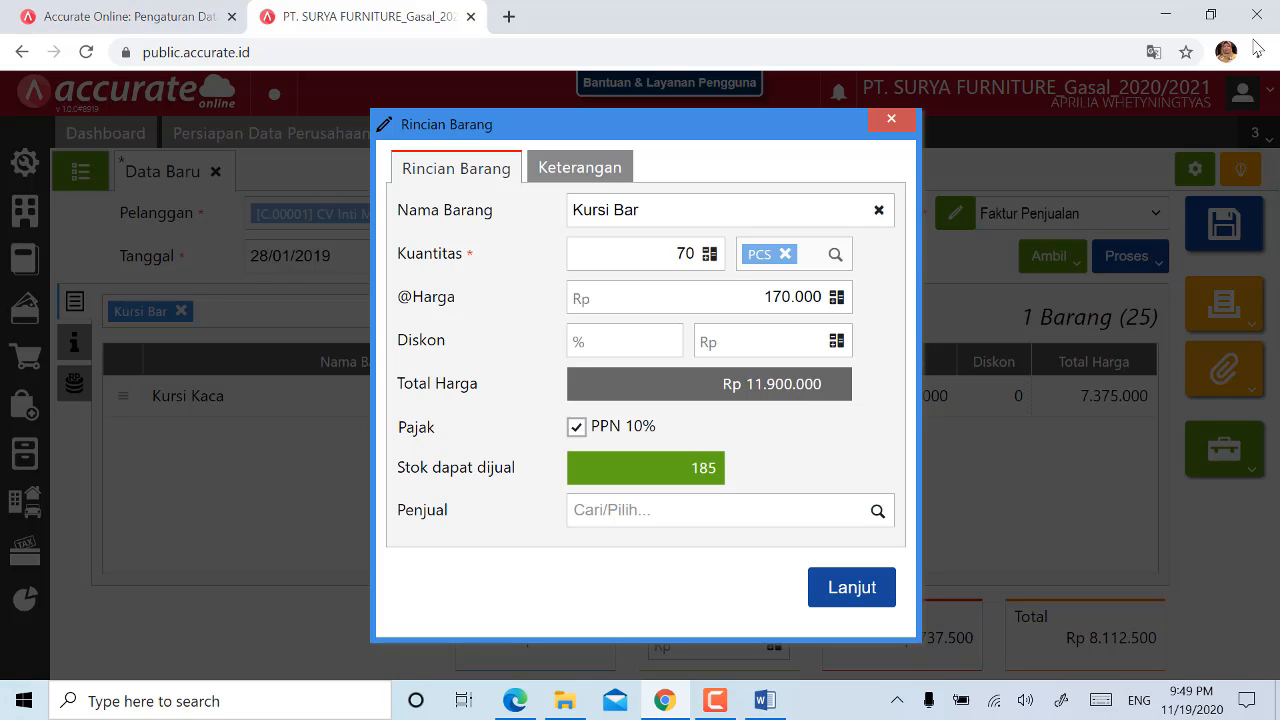
{"action": "left_click", "coordinate": [834, 596]}
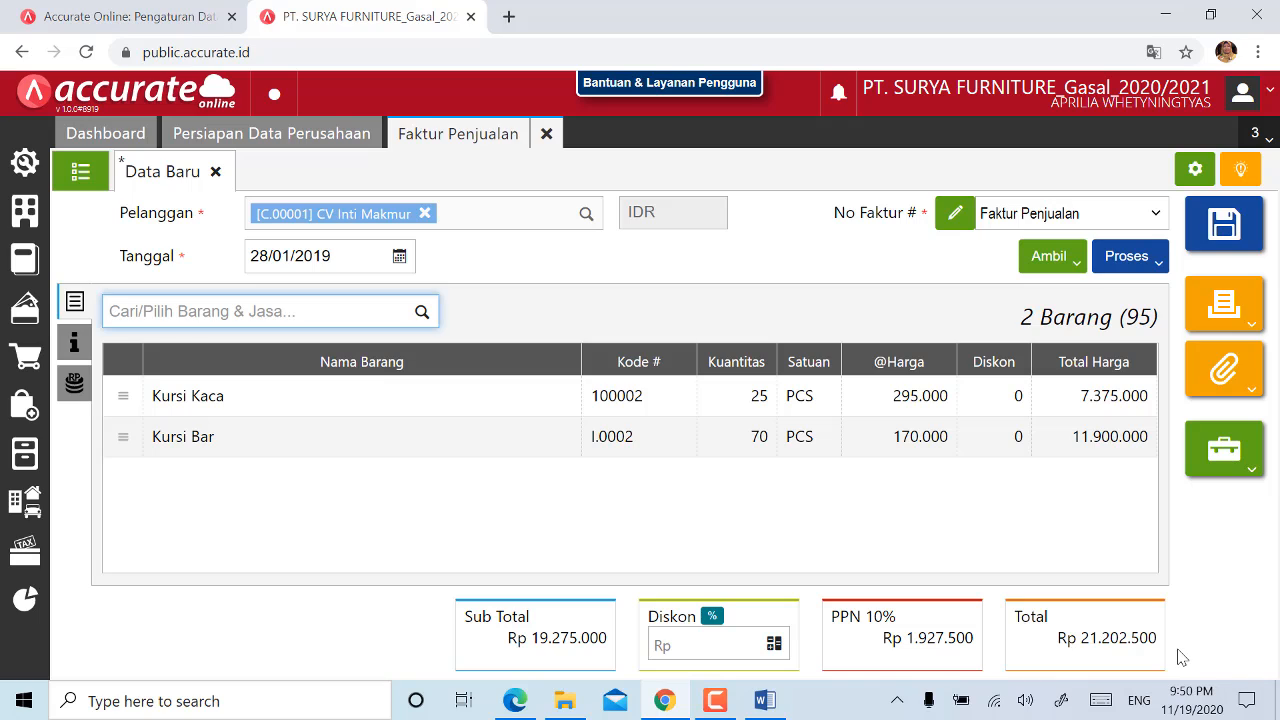
- Apply a 2% discount (Diskon) to the whole CV Inti Makmur invoice
{"action": "left_click", "coordinate": [713, 620]}
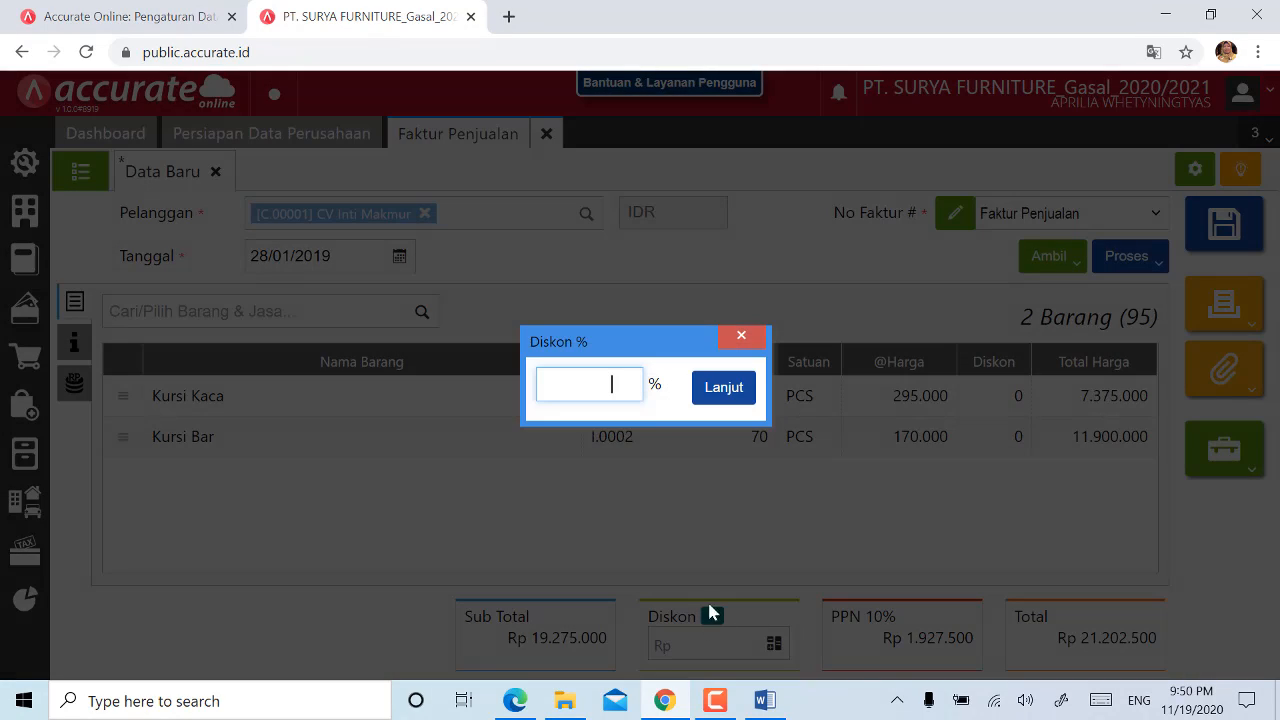
{"action": "type", "text": "2"}
{"action": "left_click", "coordinate": [709, 392]}
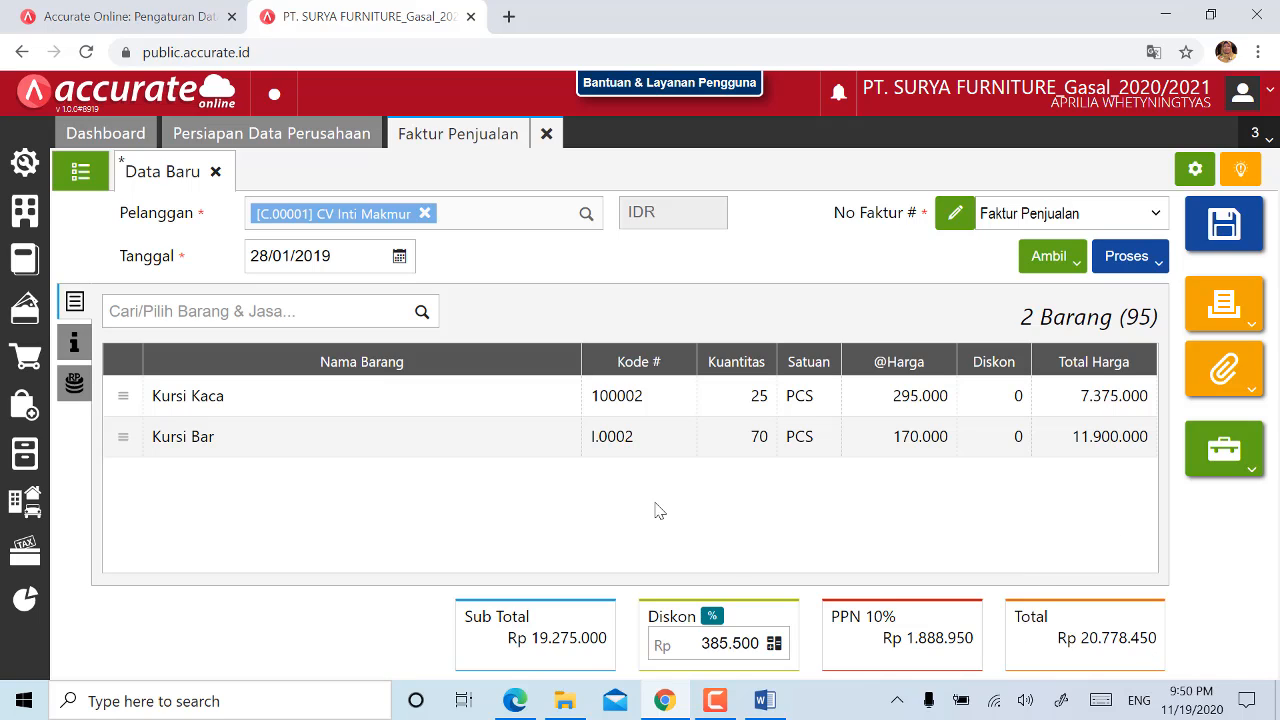
- Process the invoice into a payment (Pembayaran) with Bank Mandiri IDR as the bank and Transfer Bank as the payment method
{"action": "left_click", "coordinate": [1128, 262]}
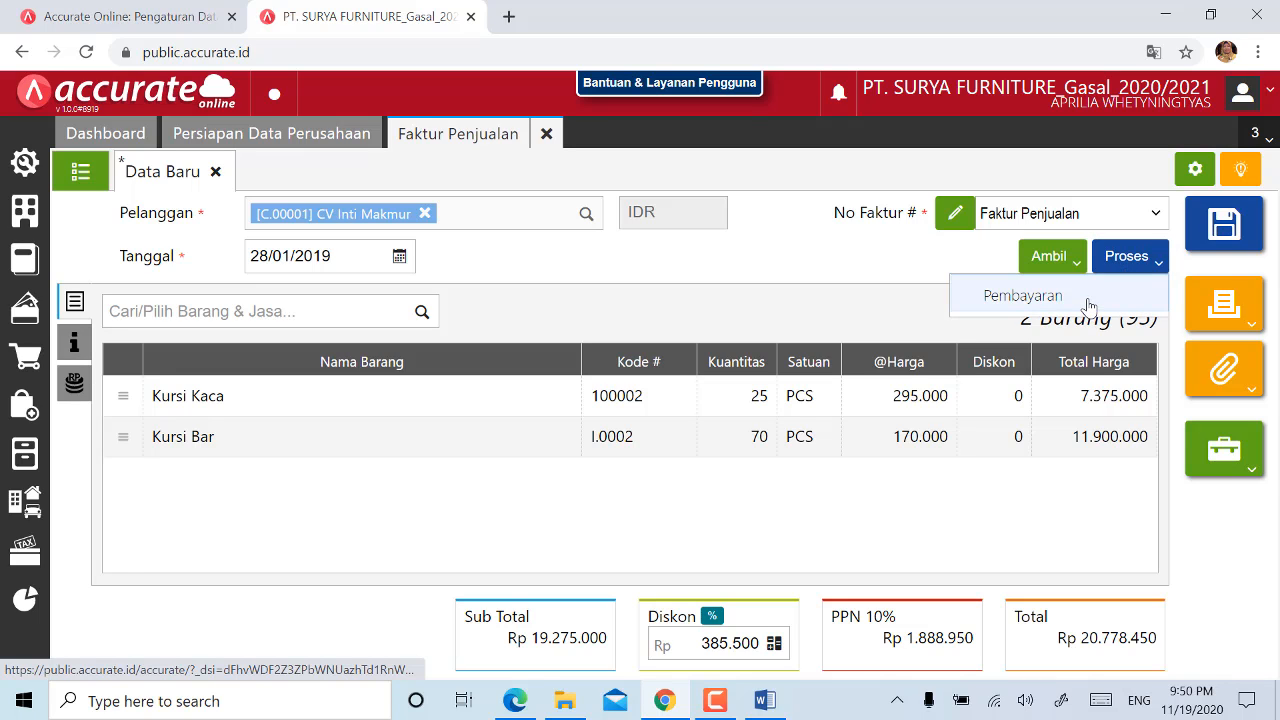
{"action": "left_click", "coordinate": [1088, 300]}
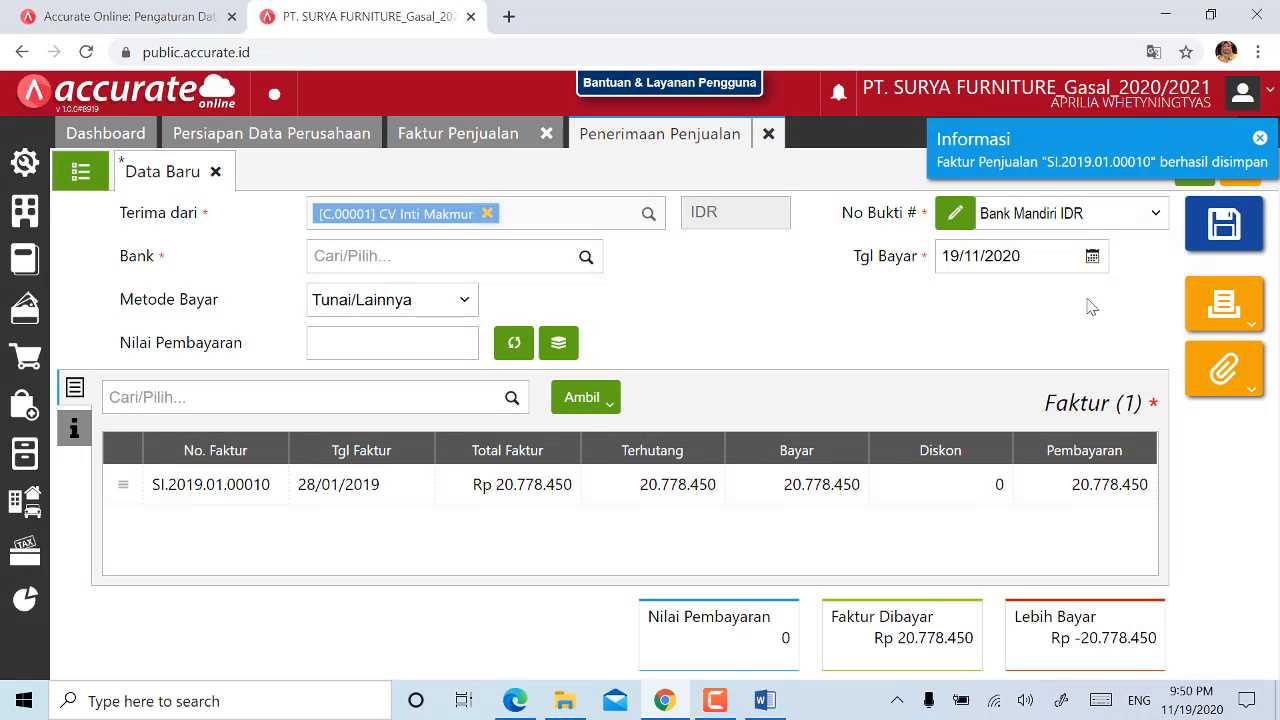
{"action": "left_click", "coordinate": [549, 259]}
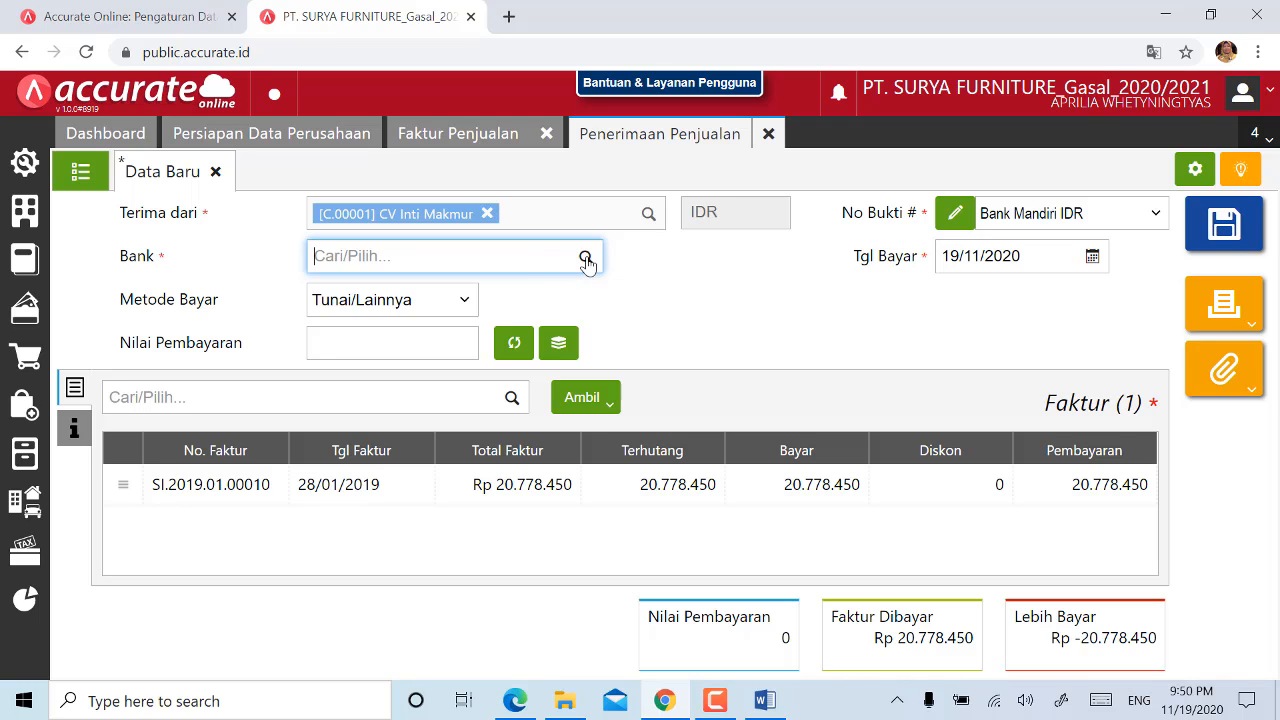
{"action": "left_click", "coordinate": [586, 257]}
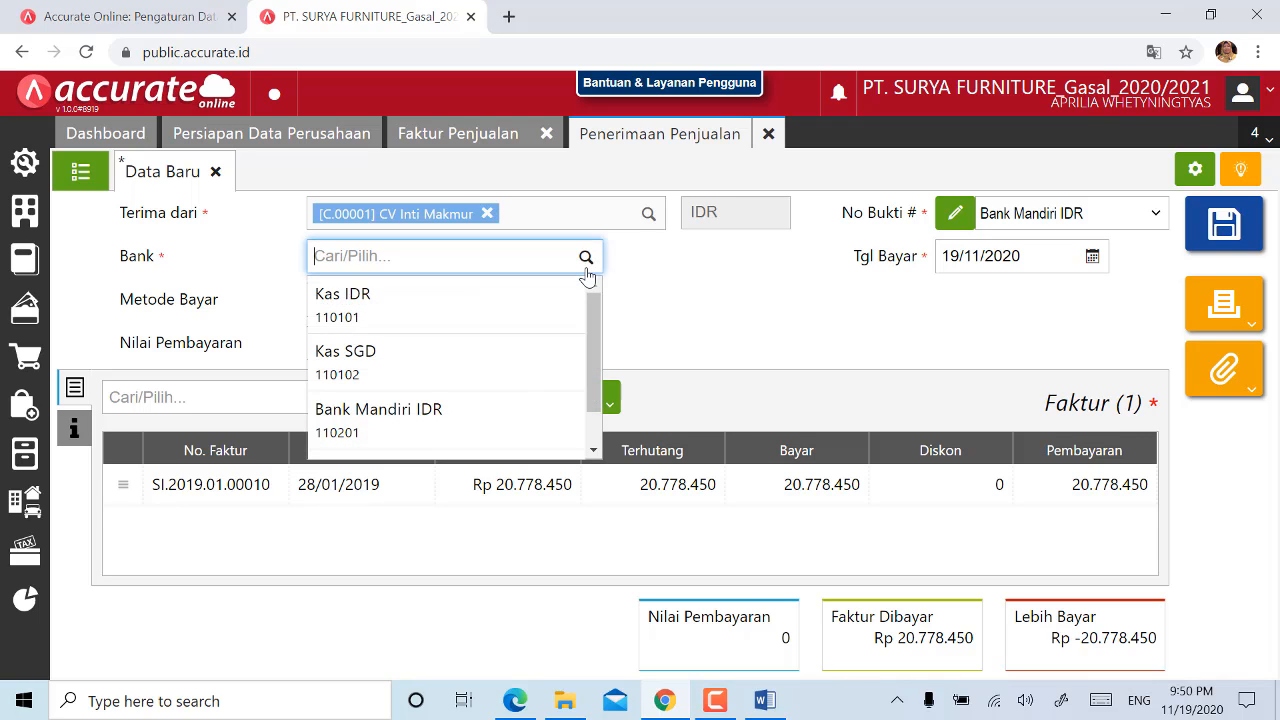
{"action": "left_click", "coordinate": [511, 448]}
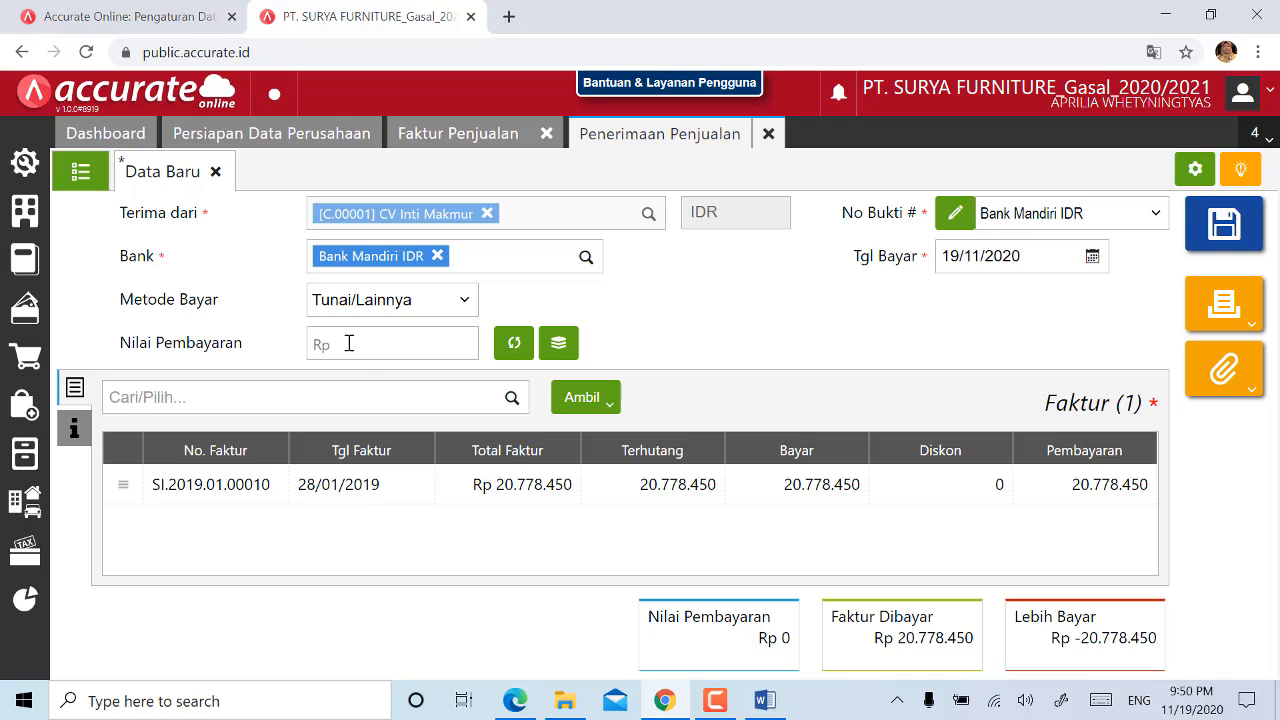
{"action": "left_click", "coordinate": [450, 303]}
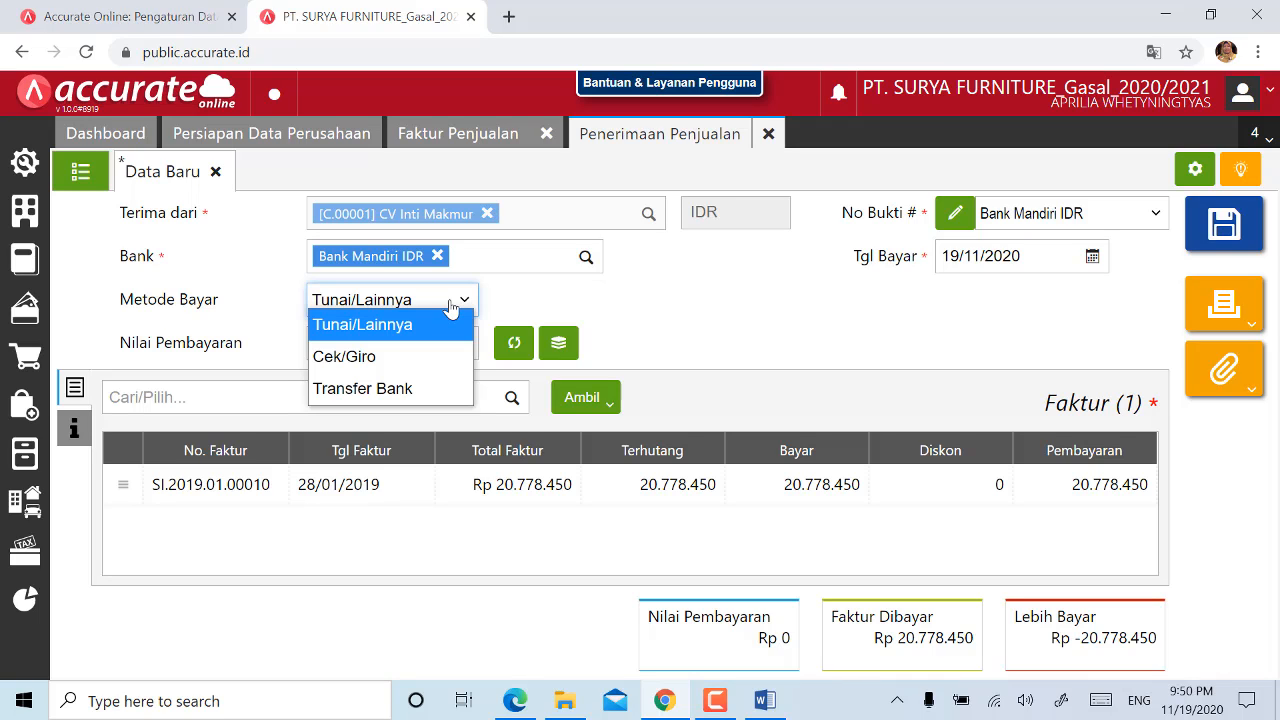
{"action": "left_click", "coordinate": [398, 390]}
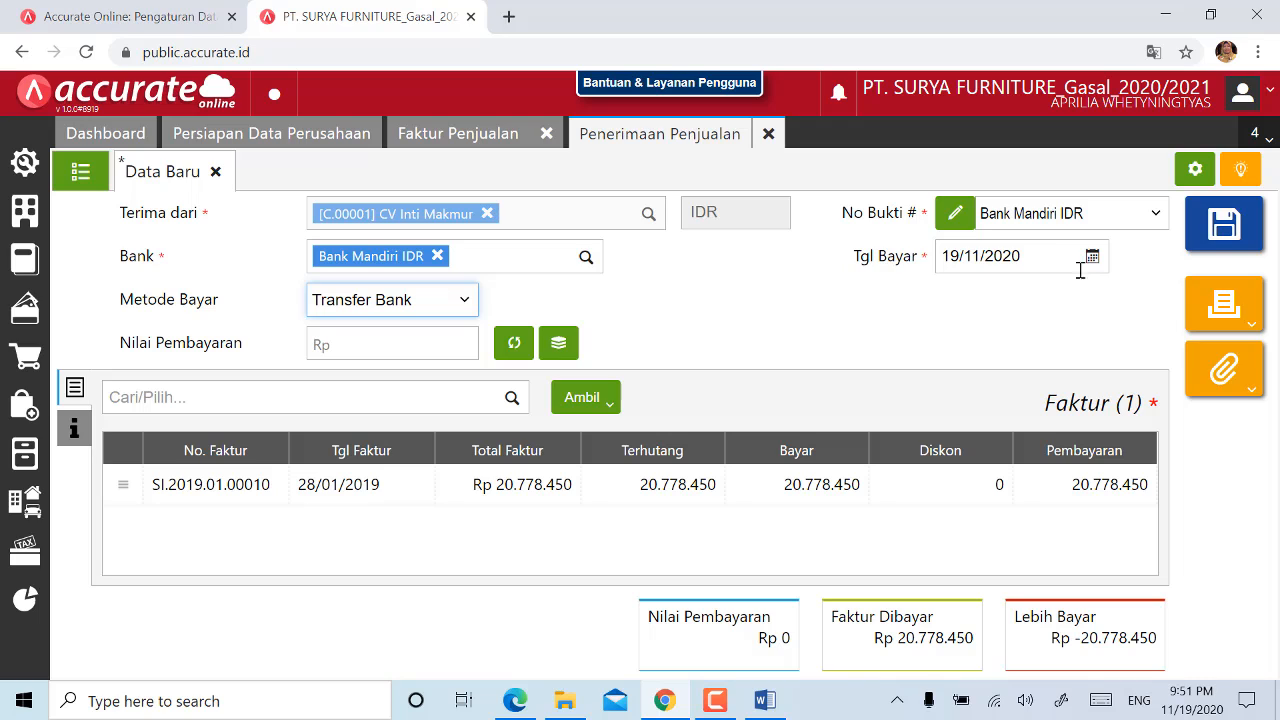
- Set the receipt's payment date (Tgl Bayar) to 28/01/2019 and save it with a full payment value of Rp 20.778.450
{"action": "left_click", "coordinate": [1049, 258]}
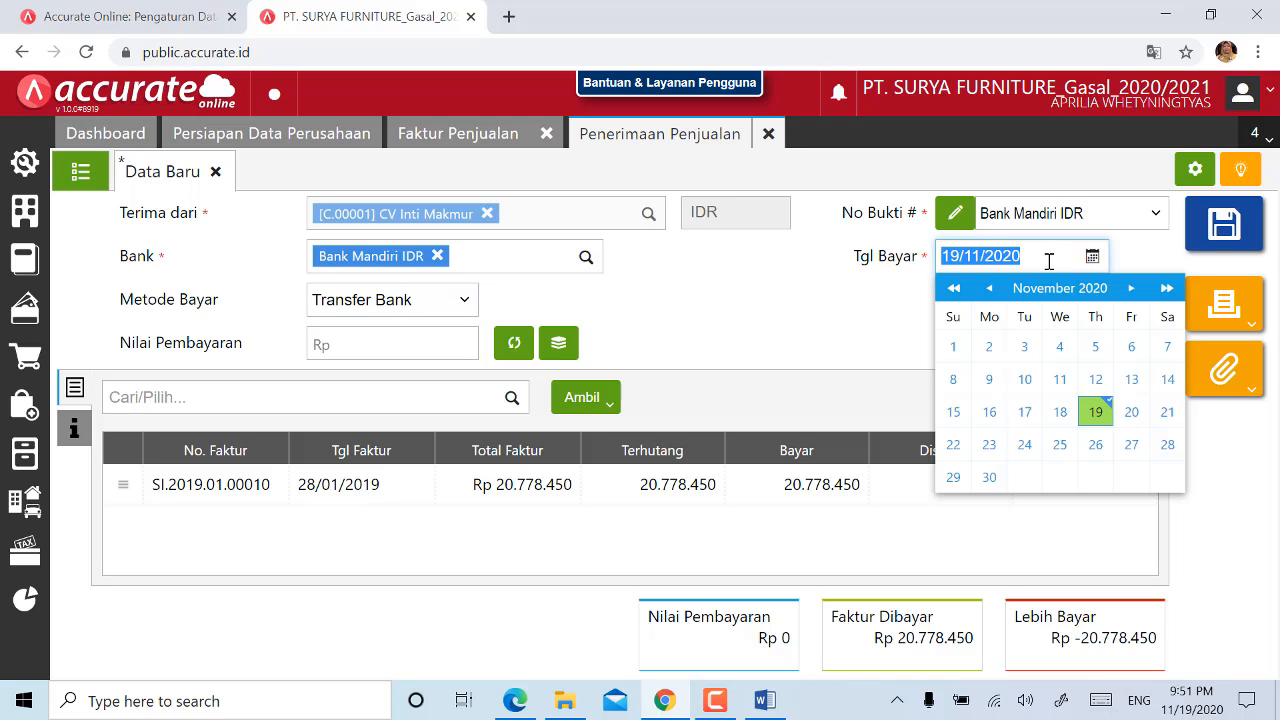
{"action": "type", "text": "28/"}
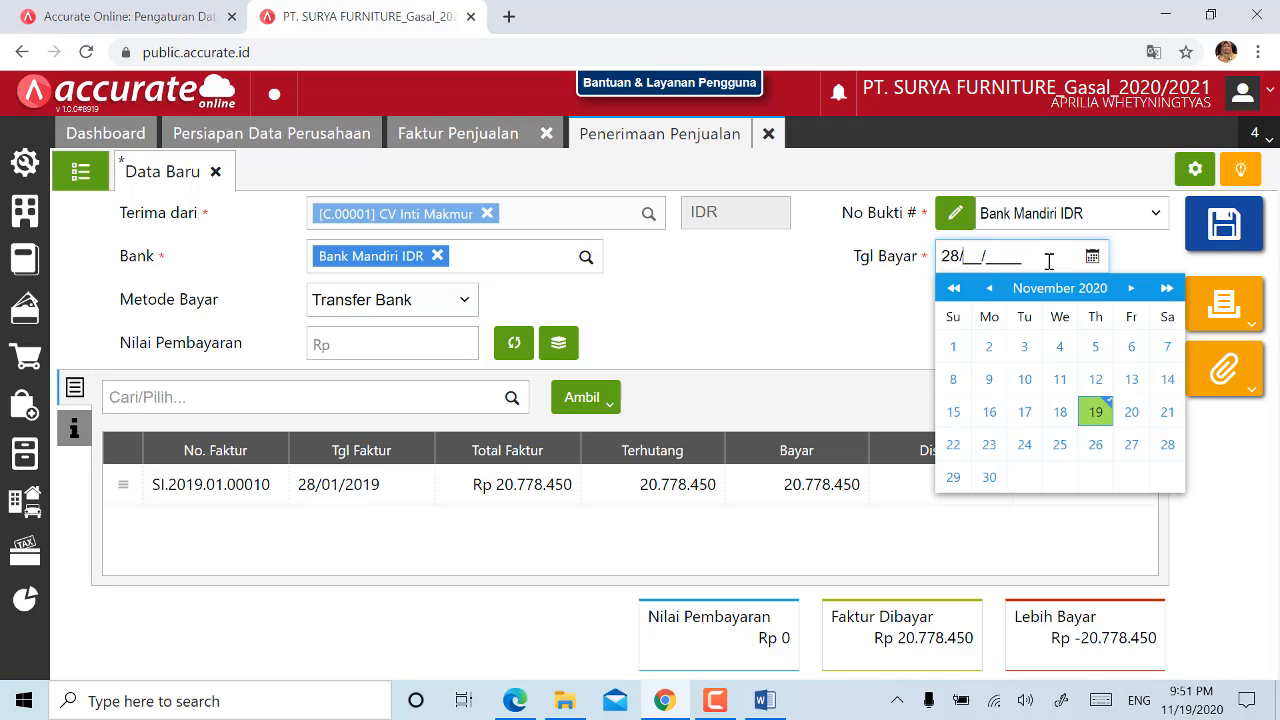
{"action": "type", "text": "01/2019"}
{"action": "left_click", "coordinate": [865, 351]}
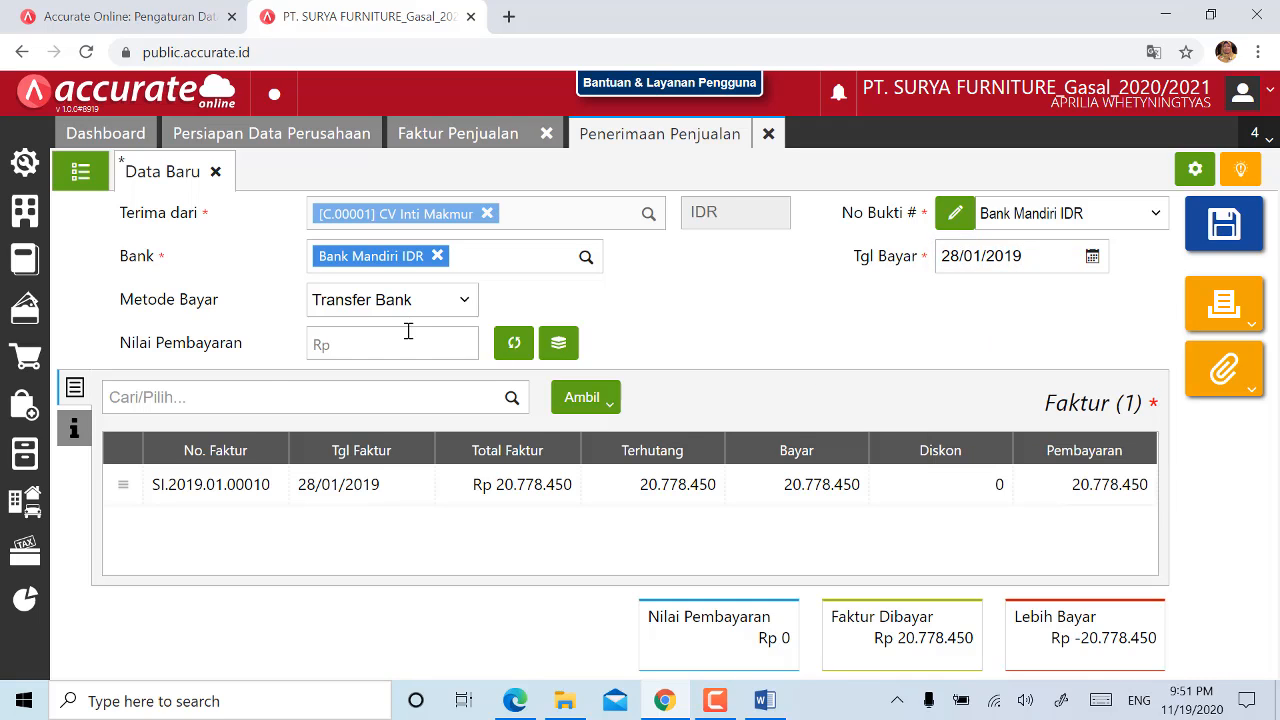
{"action": "left_click", "coordinate": [511, 352]}
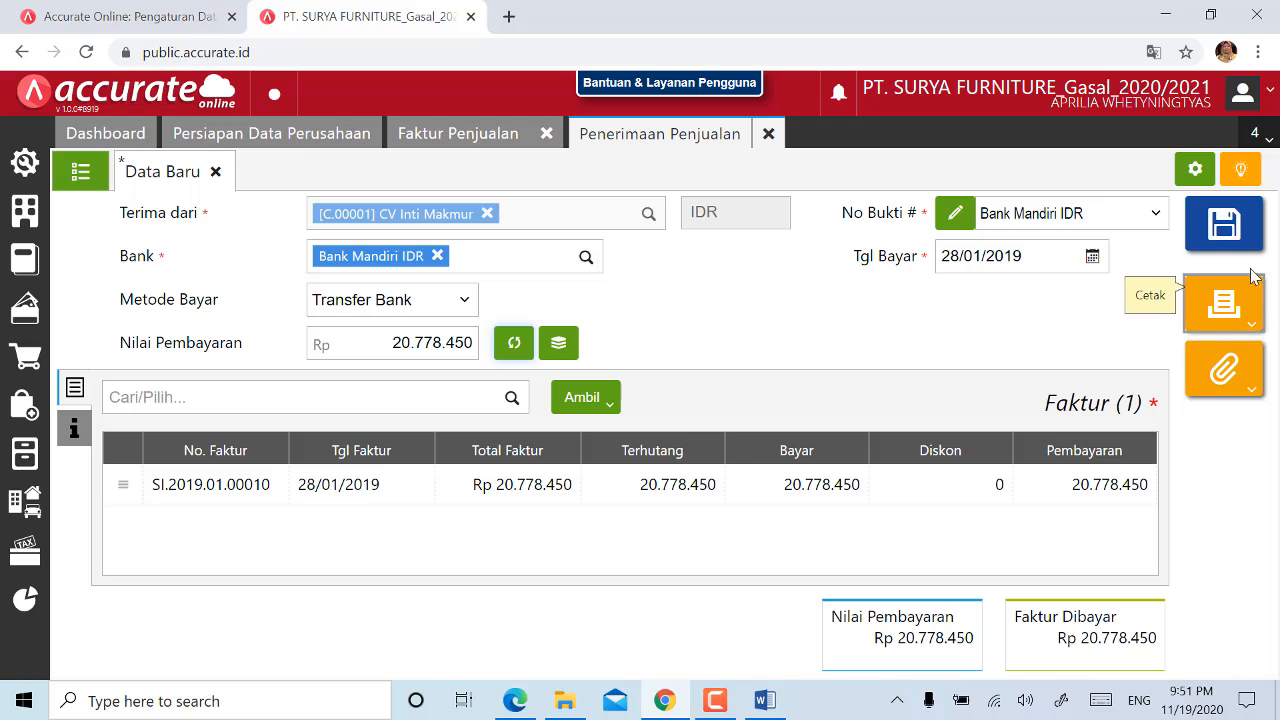
{"action": "left_click", "coordinate": [1227, 229]}
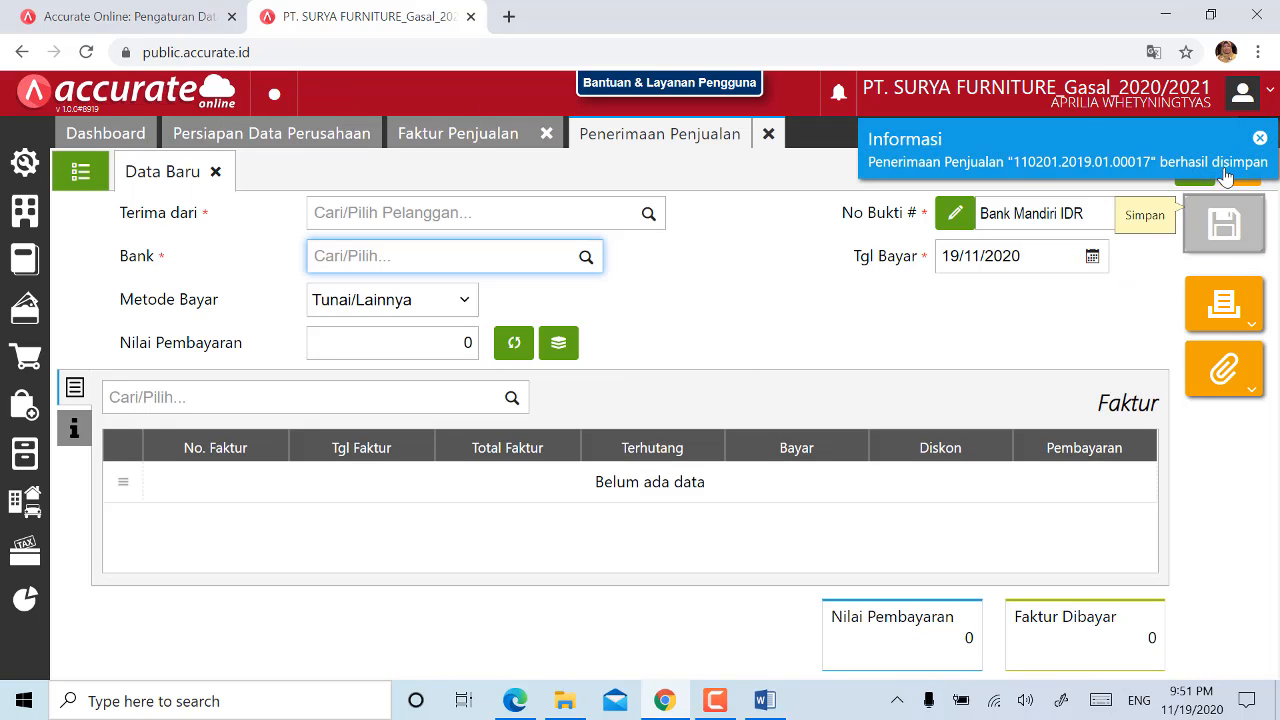
- Close the Penerimaan Penjualan and Faktur Penjualan forms
{"action": "left_click", "coordinate": [1088, 136]}
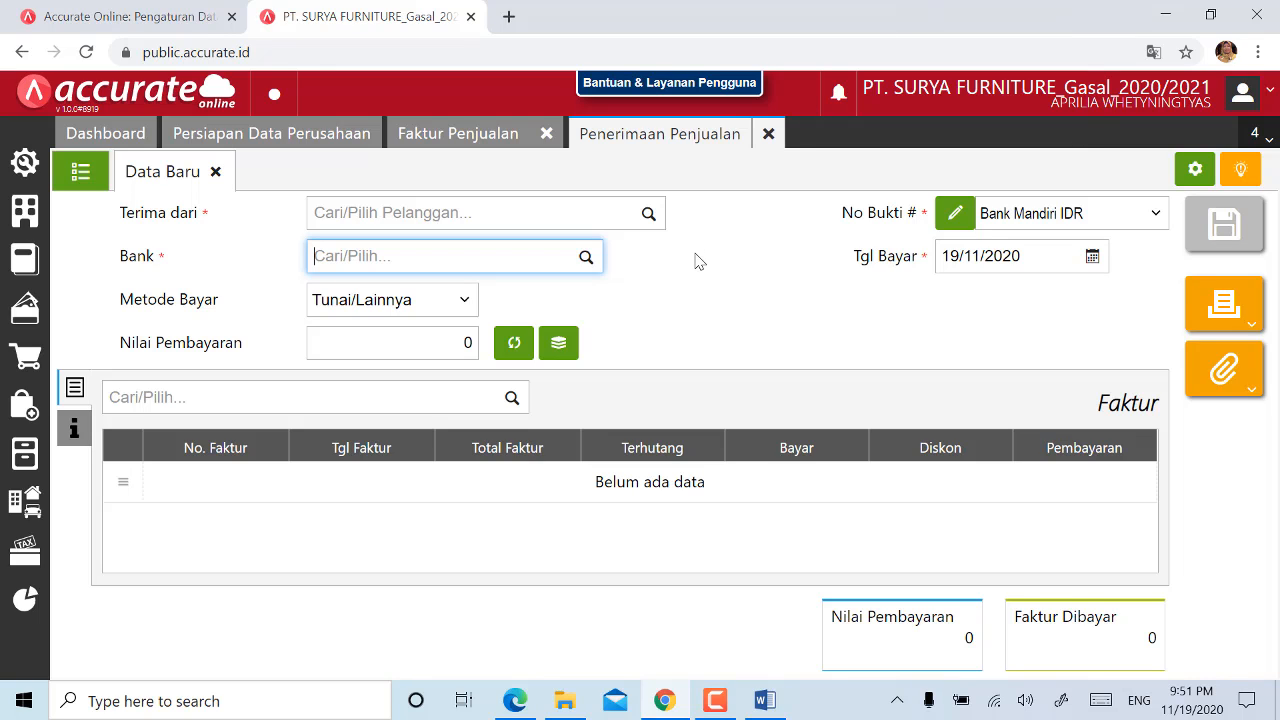
{"action": "left_click", "coordinate": [767, 142]}
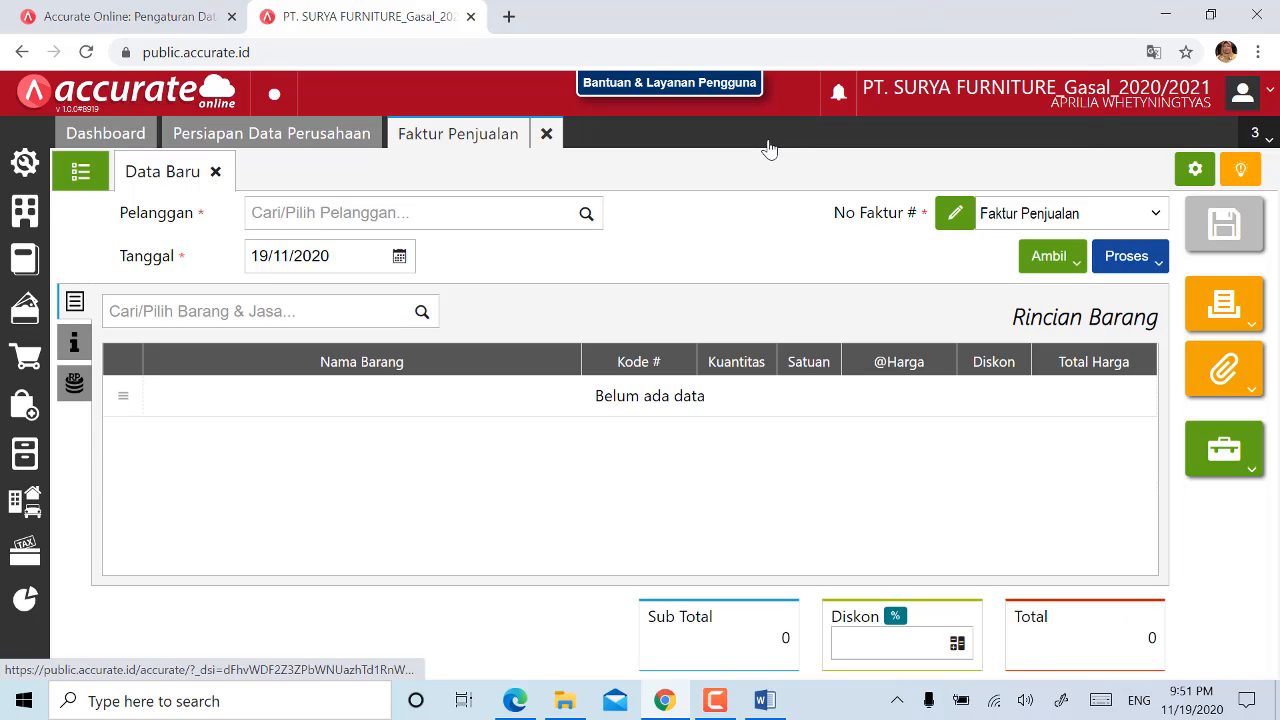
{"action": "left_click", "coordinate": [546, 136]}
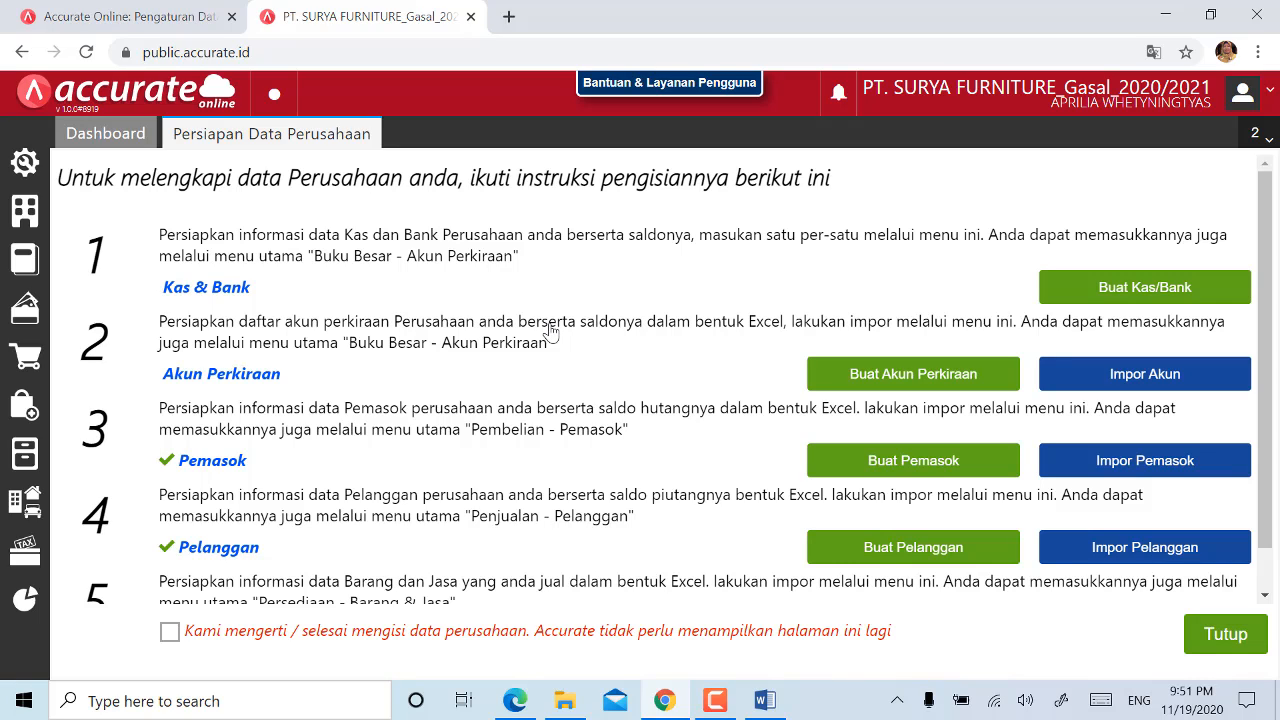
- Check the module's 29 January 2019 delivery transaction and start a new Pengiriman Pesanan addressed to CV Inti Makmur
{"action": "left_click", "coordinate": [515, 700]}
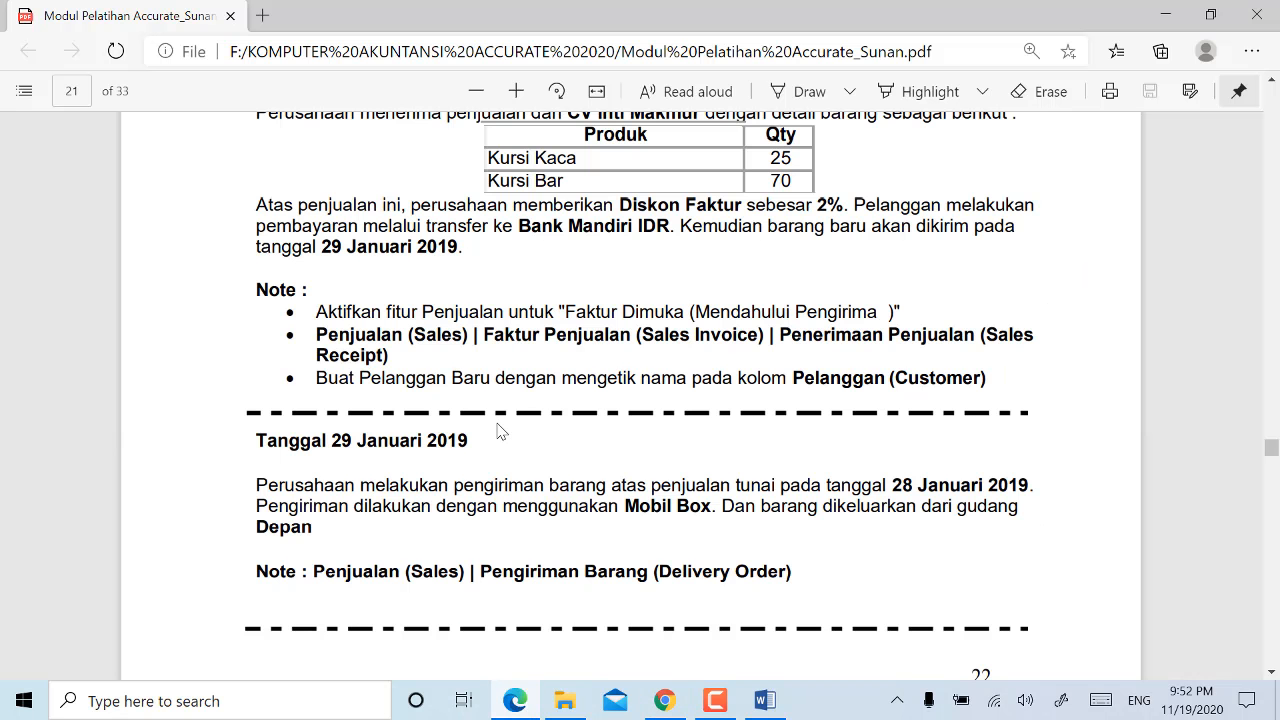
{"action": "scroll", "coordinate": [500, 430], "scroll_direction": "down", "scroll_amount": 2}
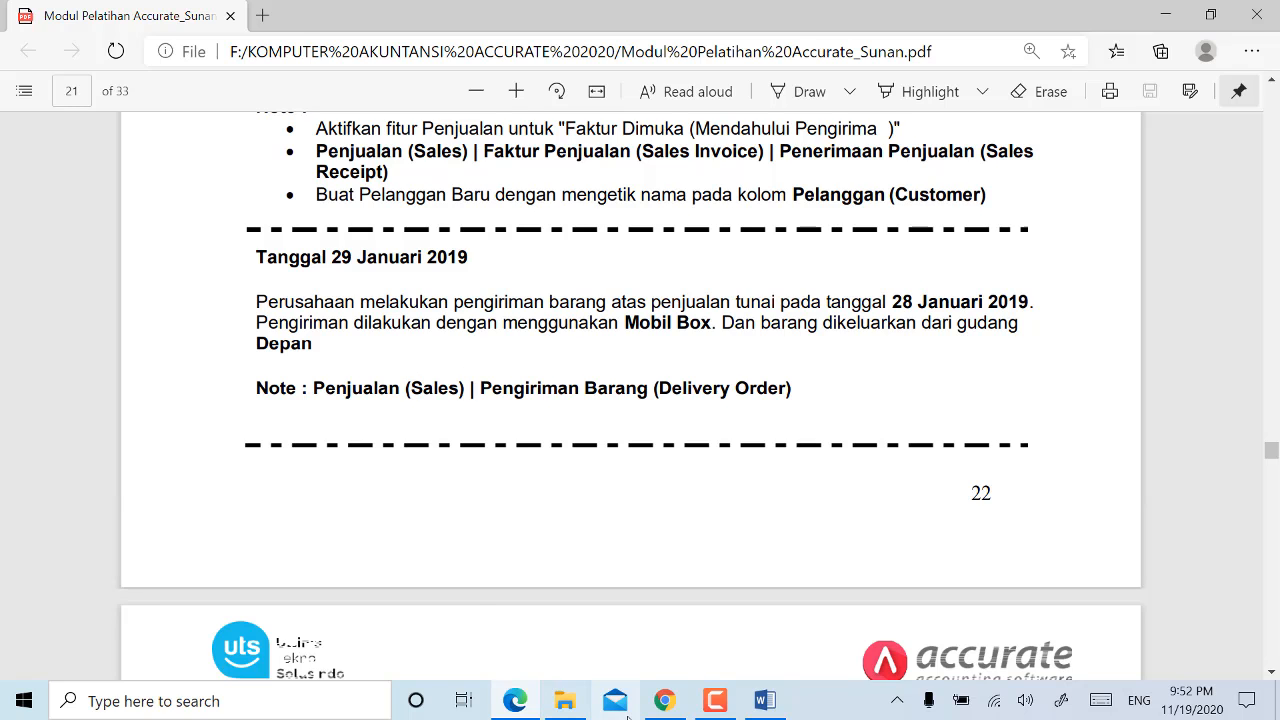
{"action": "left_click", "coordinate": [660, 703]}
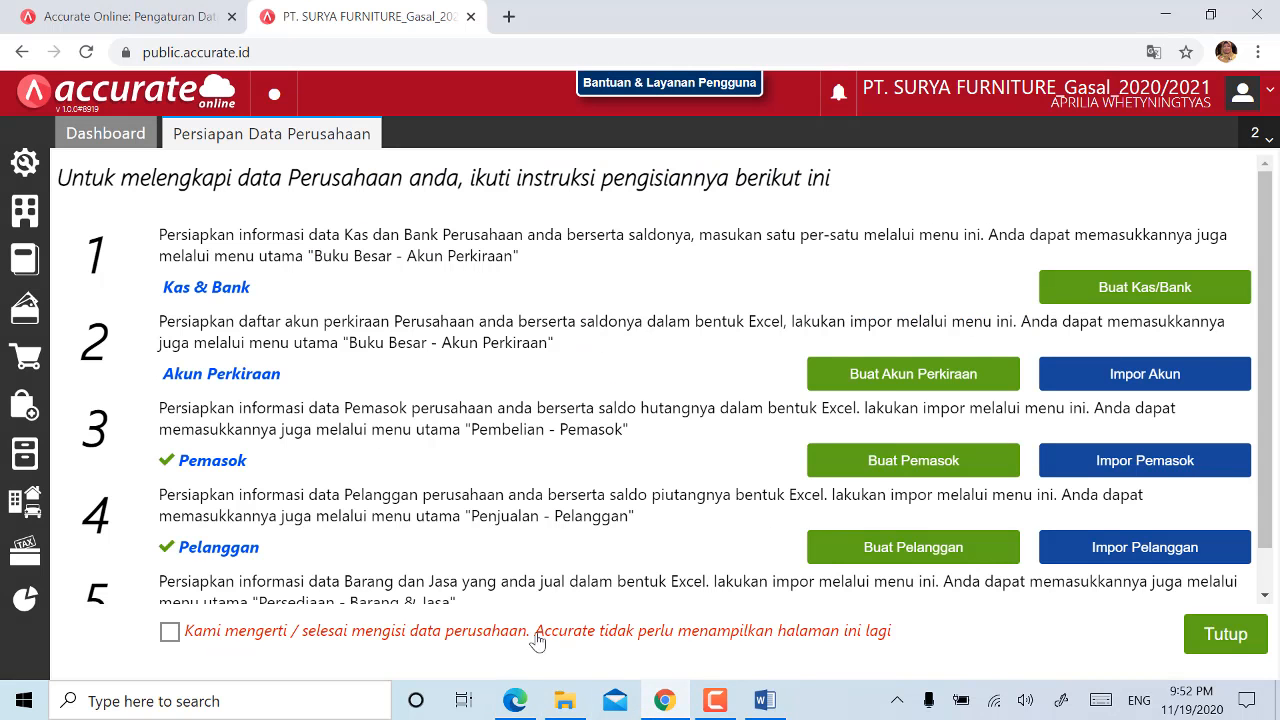
{"action": "left_click", "coordinate": [33, 360]}
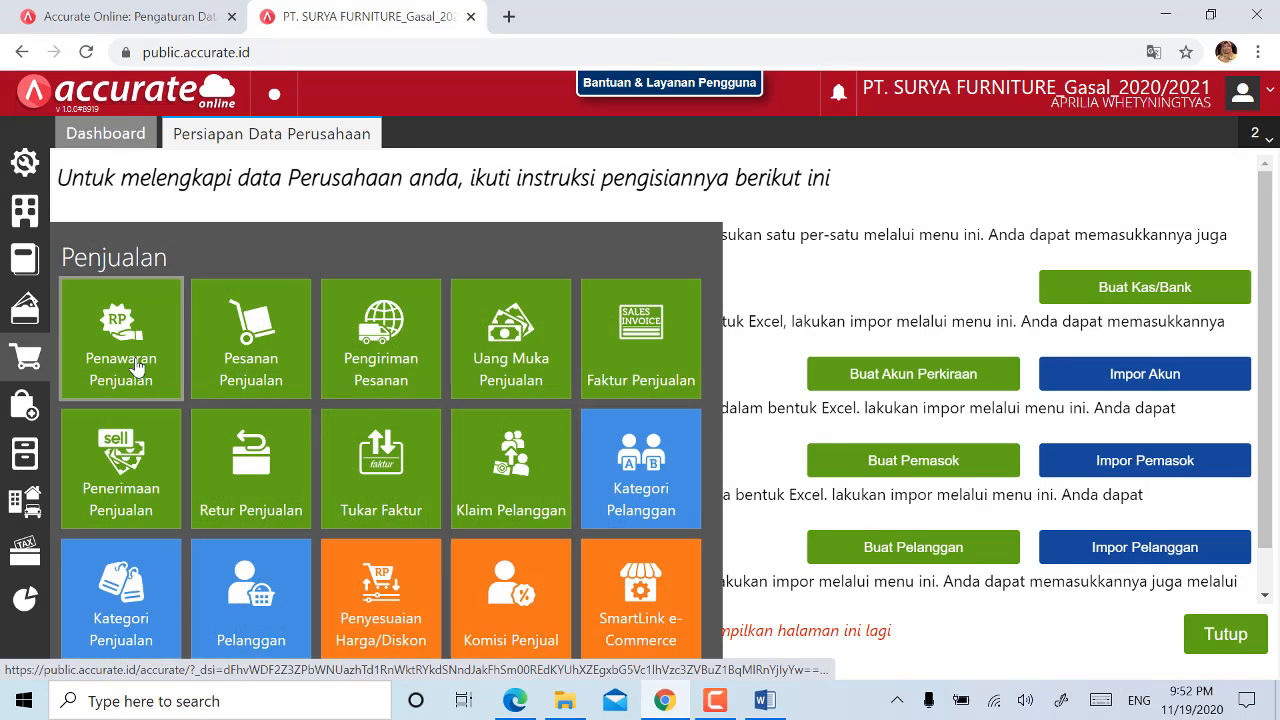
{"action": "left_click", "coordinate": [398, 366]}
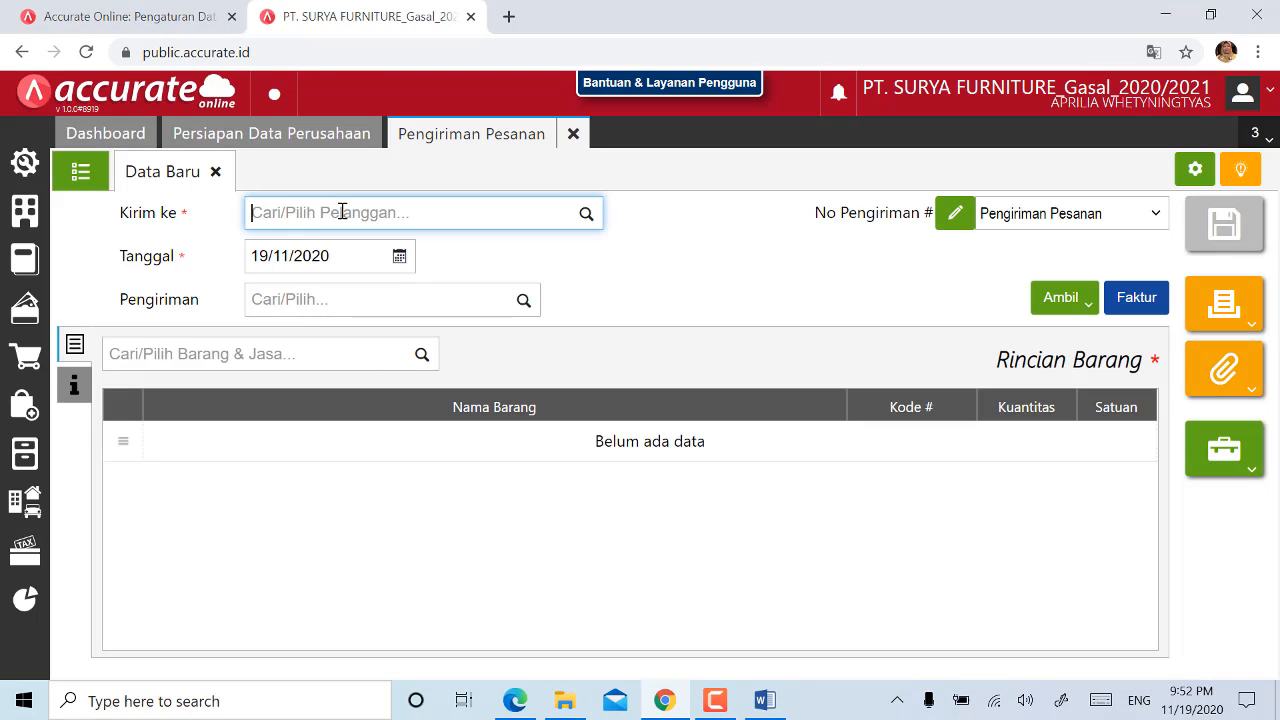
{"action": "type", "text": "cv"}
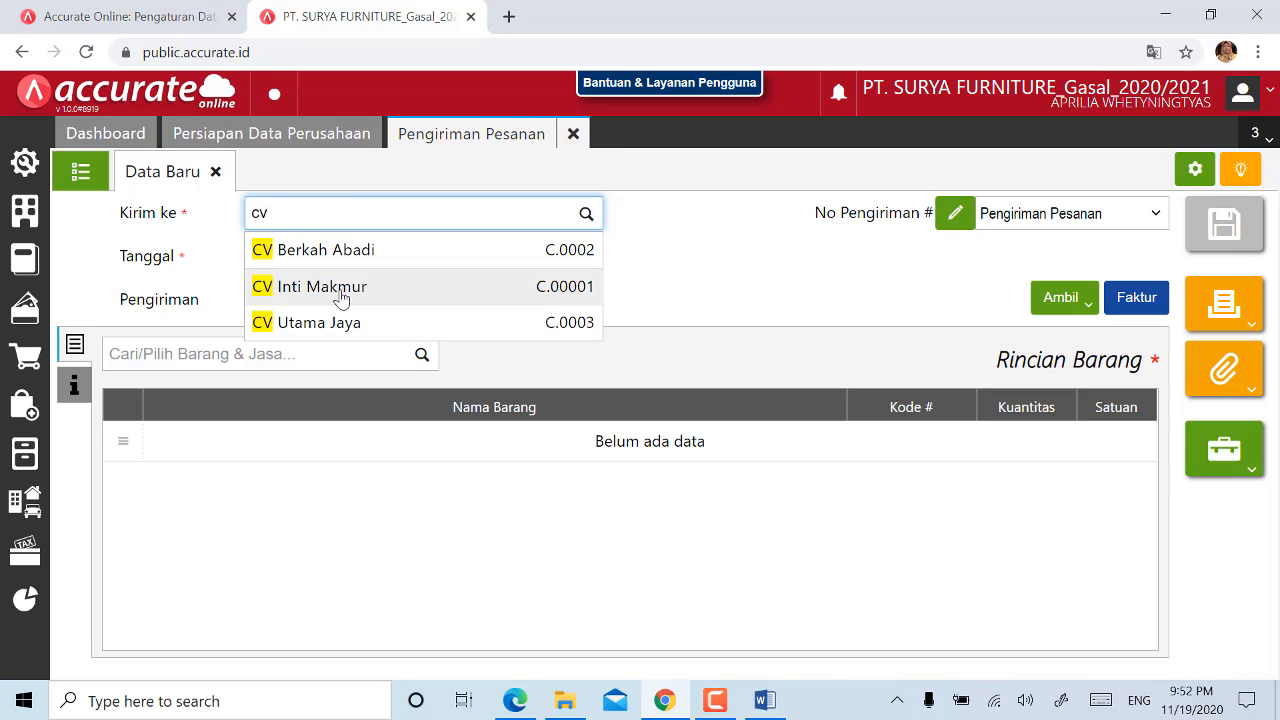
{"action": "left_click", "coordinate": [341, 294]}
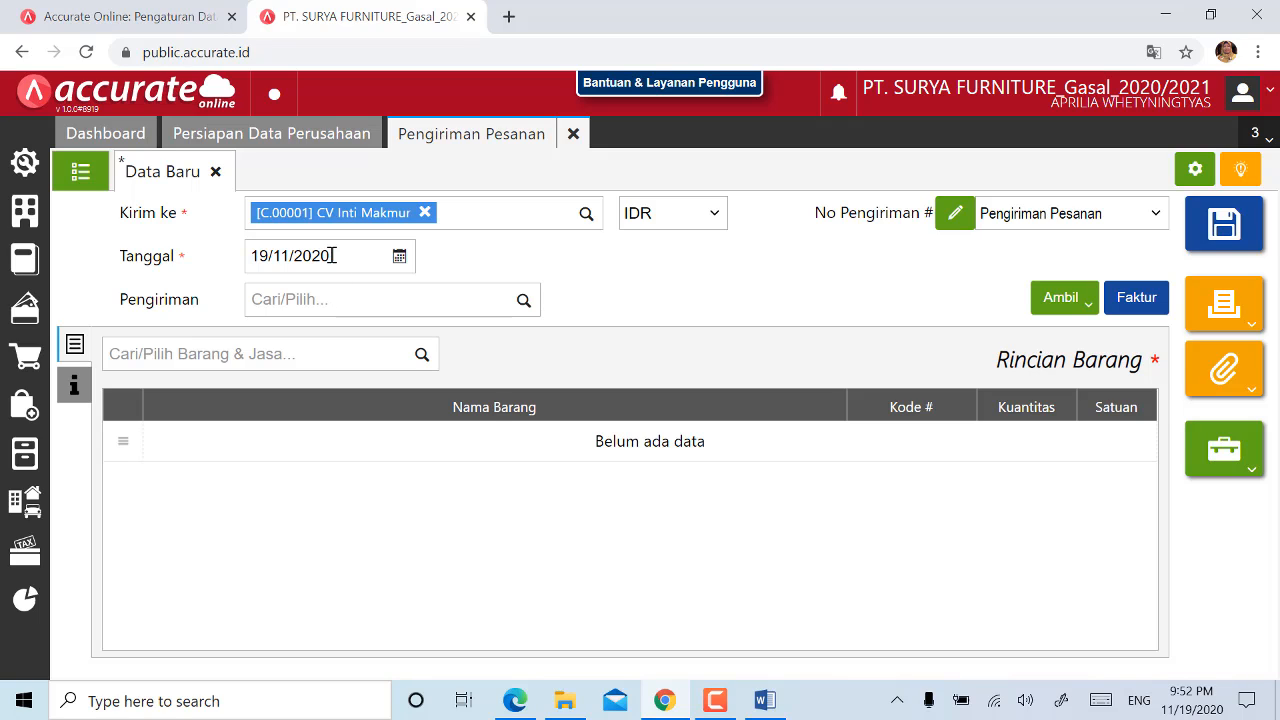
- Set the delivery date (Tanggal) to 29/01/2019 and choose mobil box as the shipping method (Pengiriman)
{"action": "left_click", "coordinate": [341, 258]}
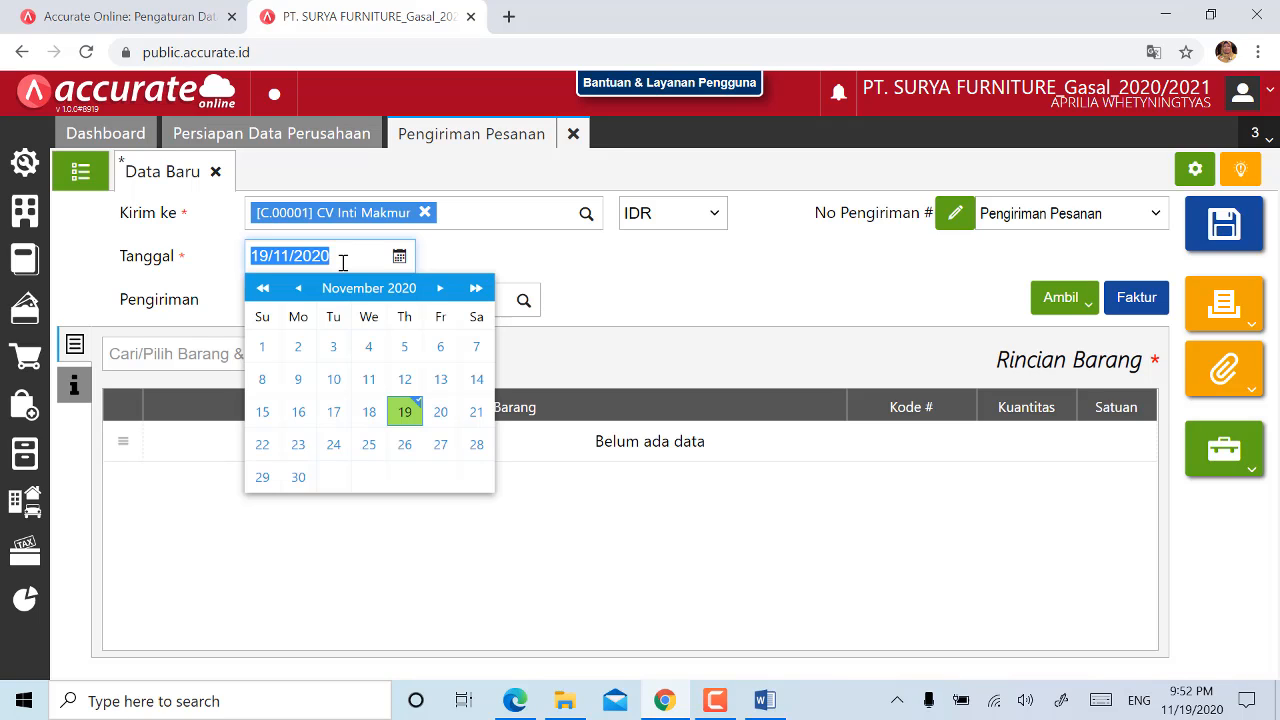
{"action": "type", "text": "29/01/2"}
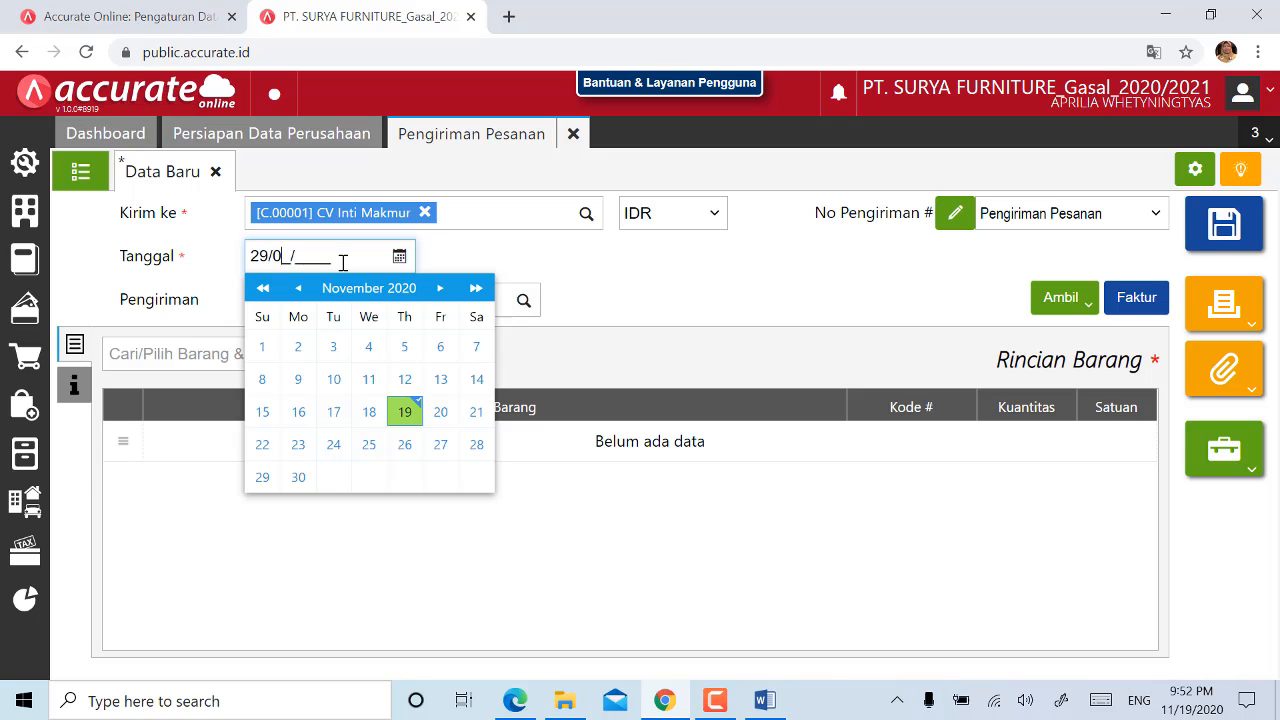
{"action": "type", "text": "019"}
{"action": "left_click", "coordinate": [613, 266]}
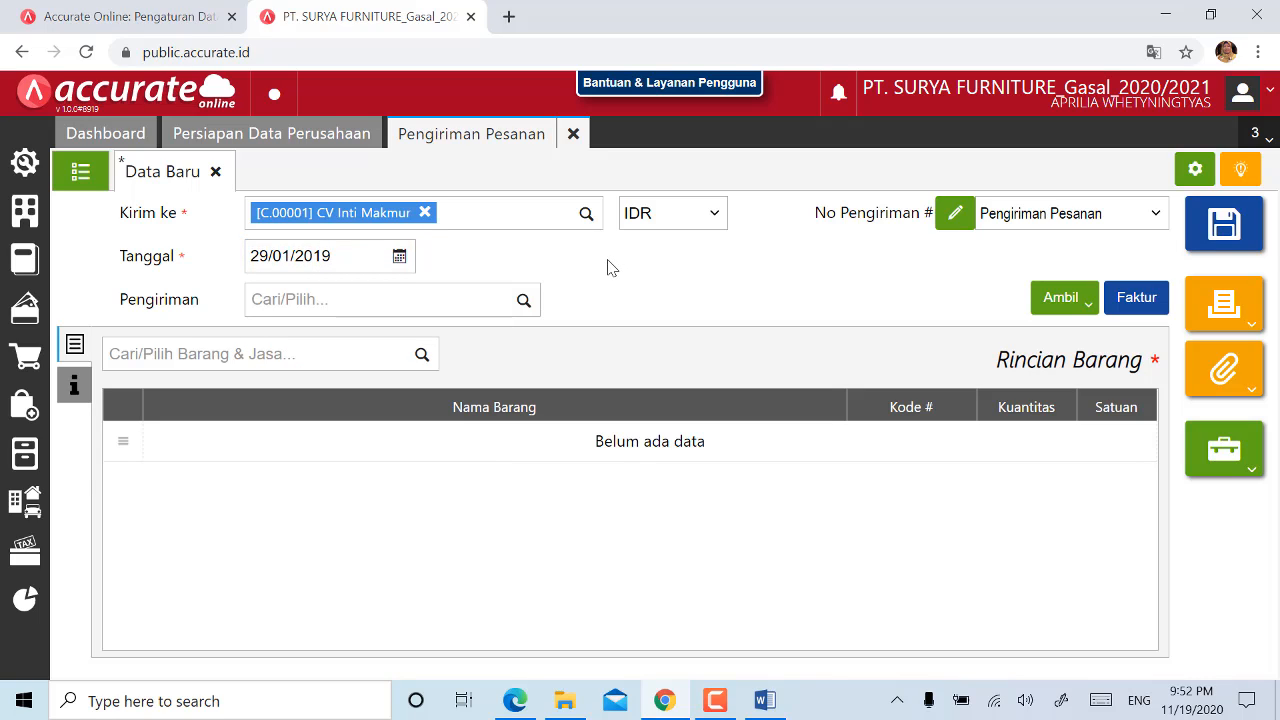
{"action": "left_click", "coordinate": [445, 308]}
{"action": "type", "text": "m"}
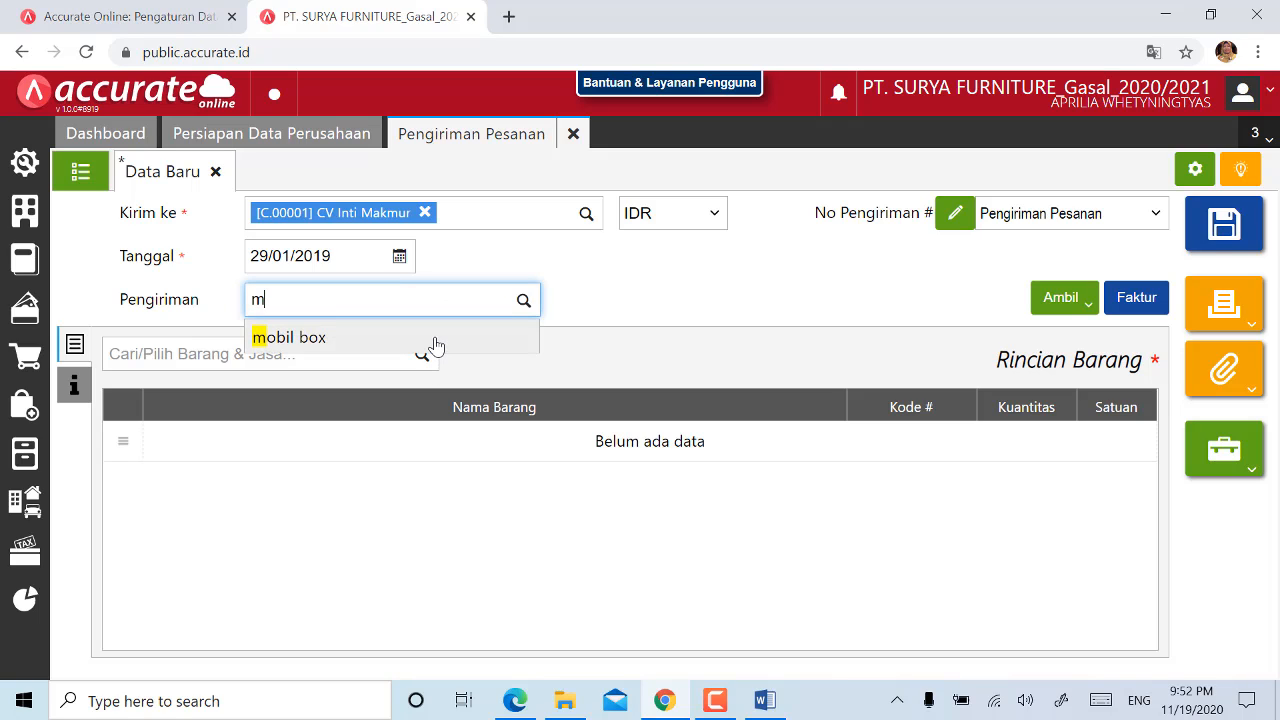
{"action": "left_click", "coordinate": [435, 340]}
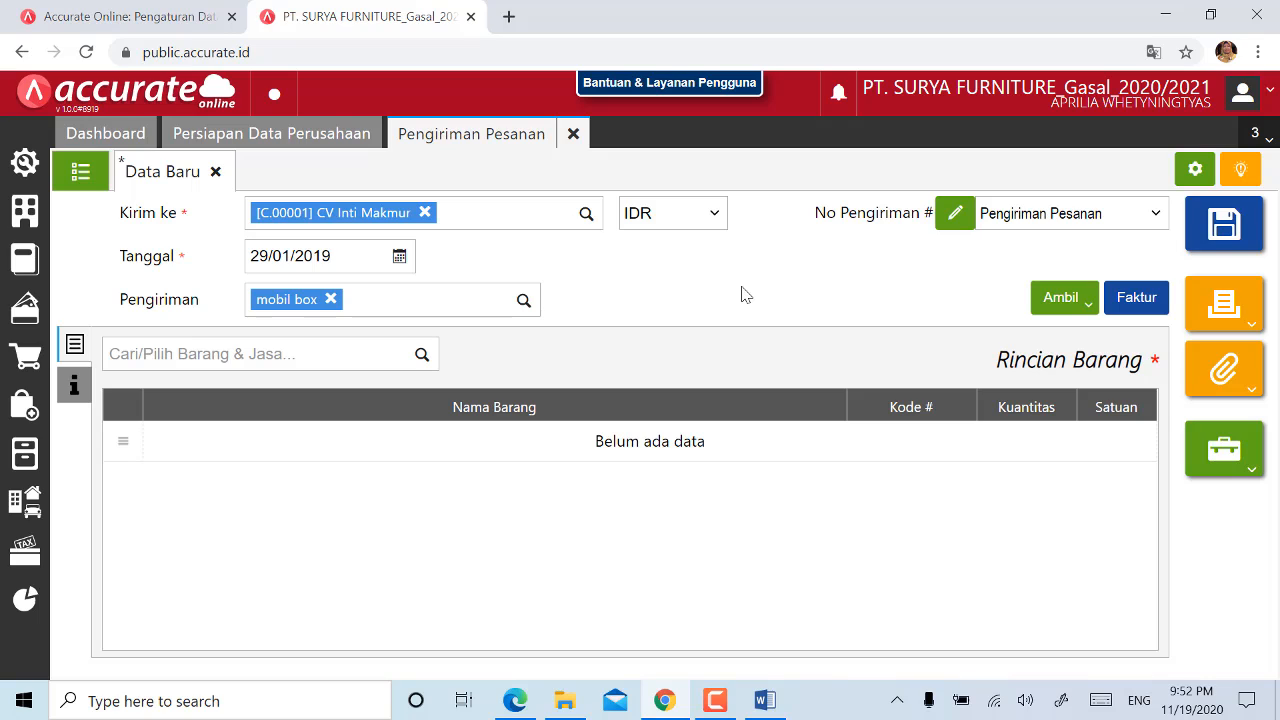
- Fill the delivery with both items, Kursi Kaca and Kursi Bar, from the customer's 28/01/2019 advance invoice (Faktur Dimuka)
{"action": "left_click", "coordinate": [1061, 305]}
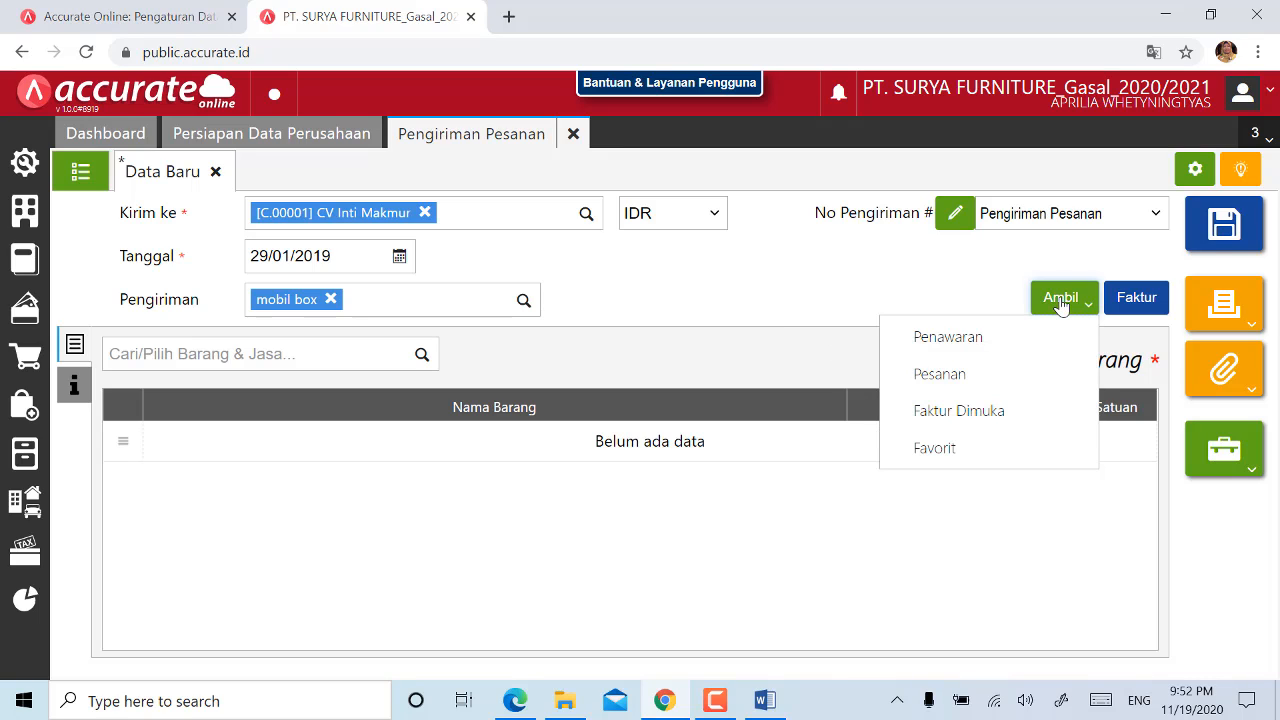
{"action": "left_click", "coordinate": [1004, 420]}
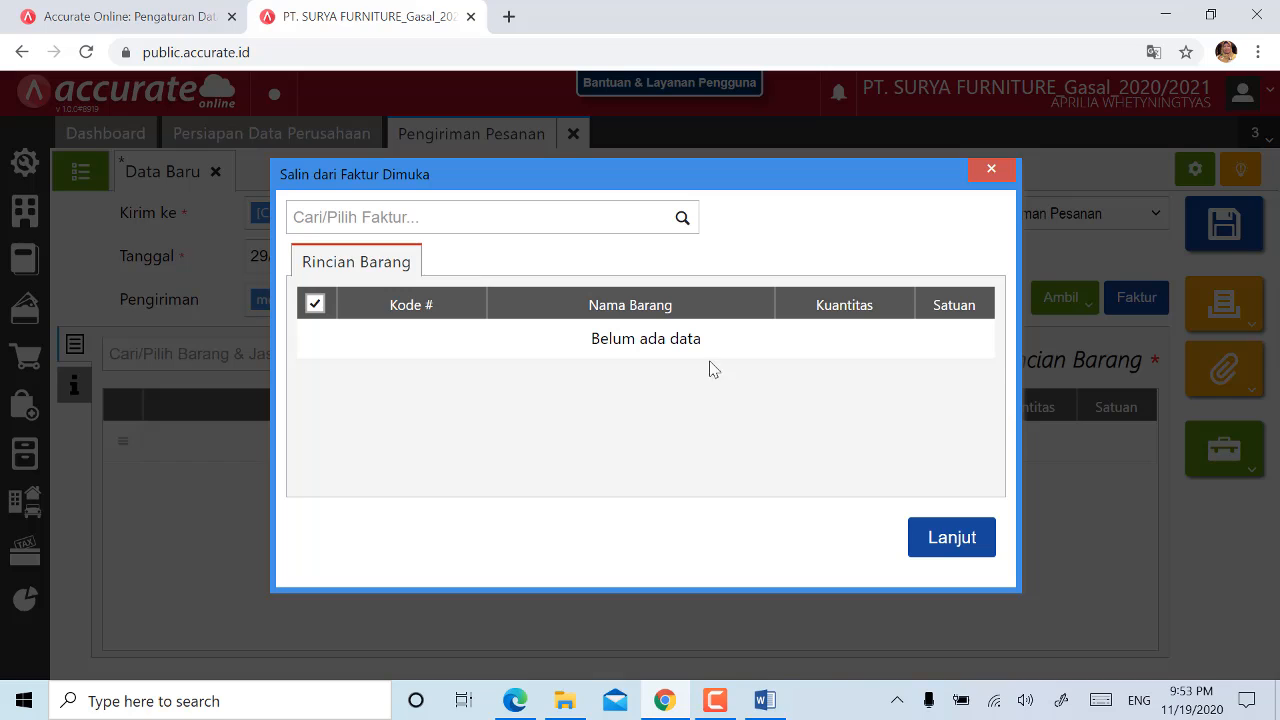
{"action": "left_click", "coordinate": [682, 219]}
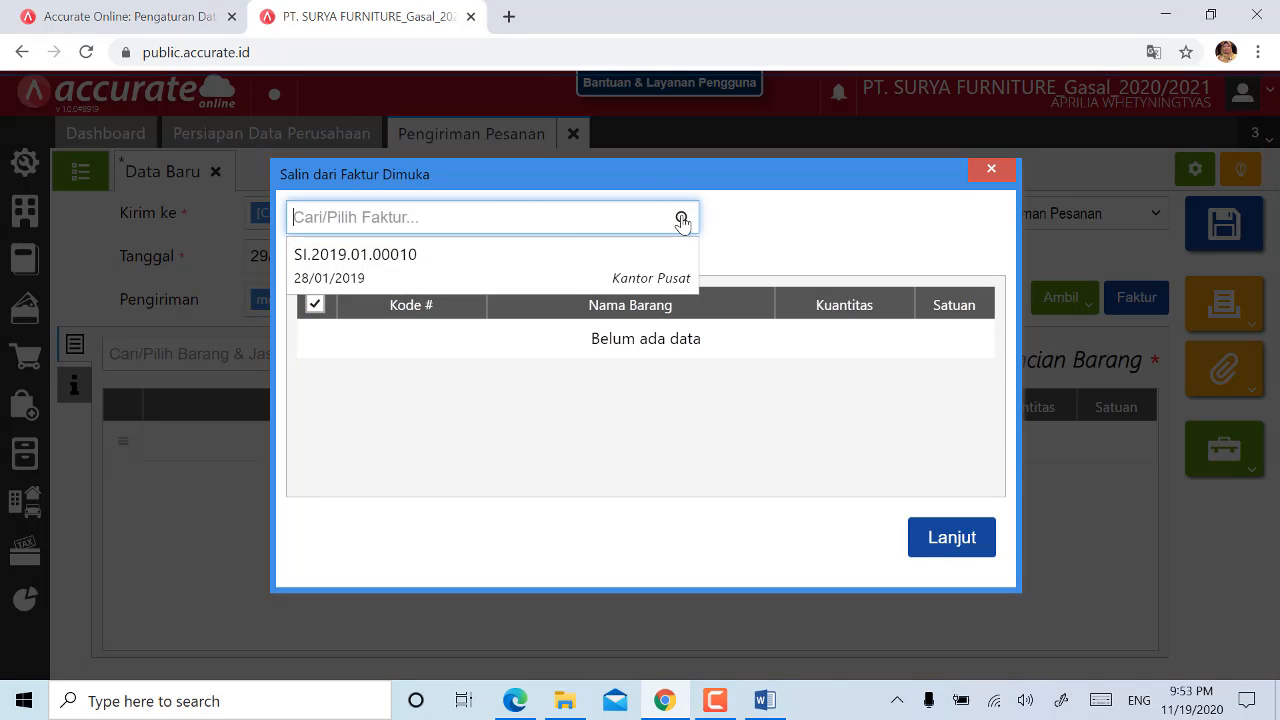
{"action": "left_click", "coordinate": [378, 288]}
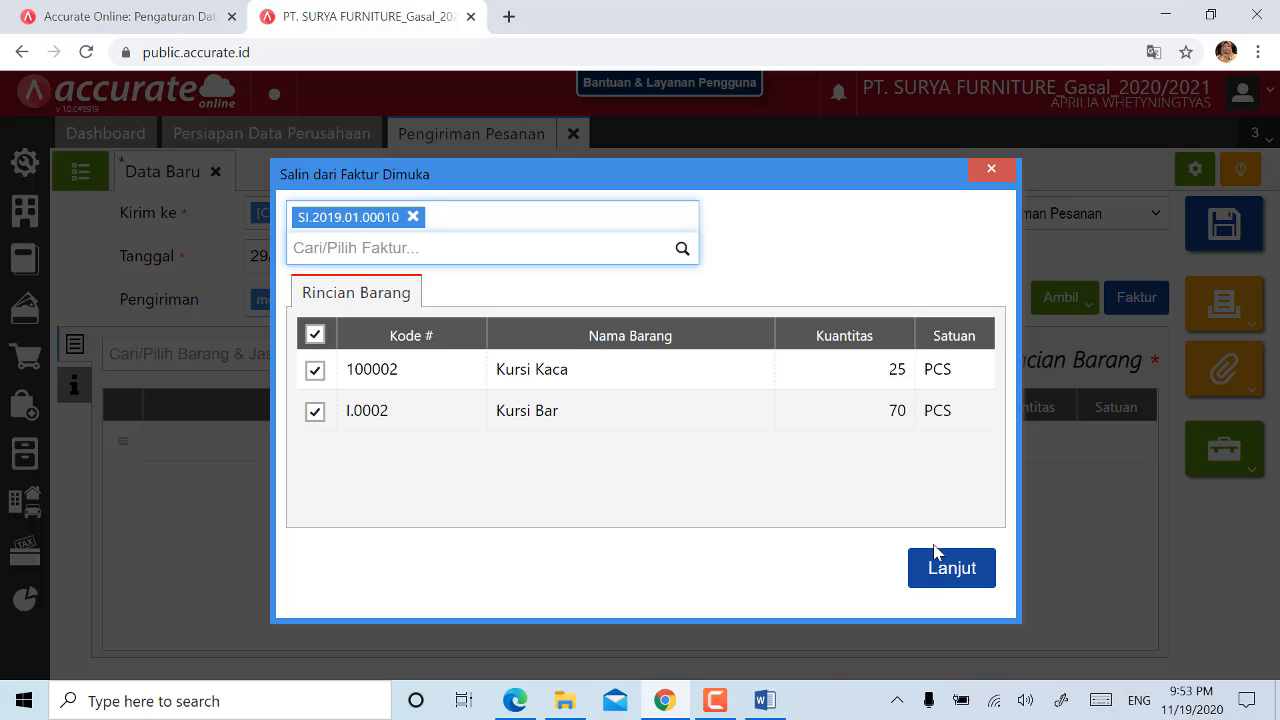
{"action": "left_click", "coordinate": [953, 570]}
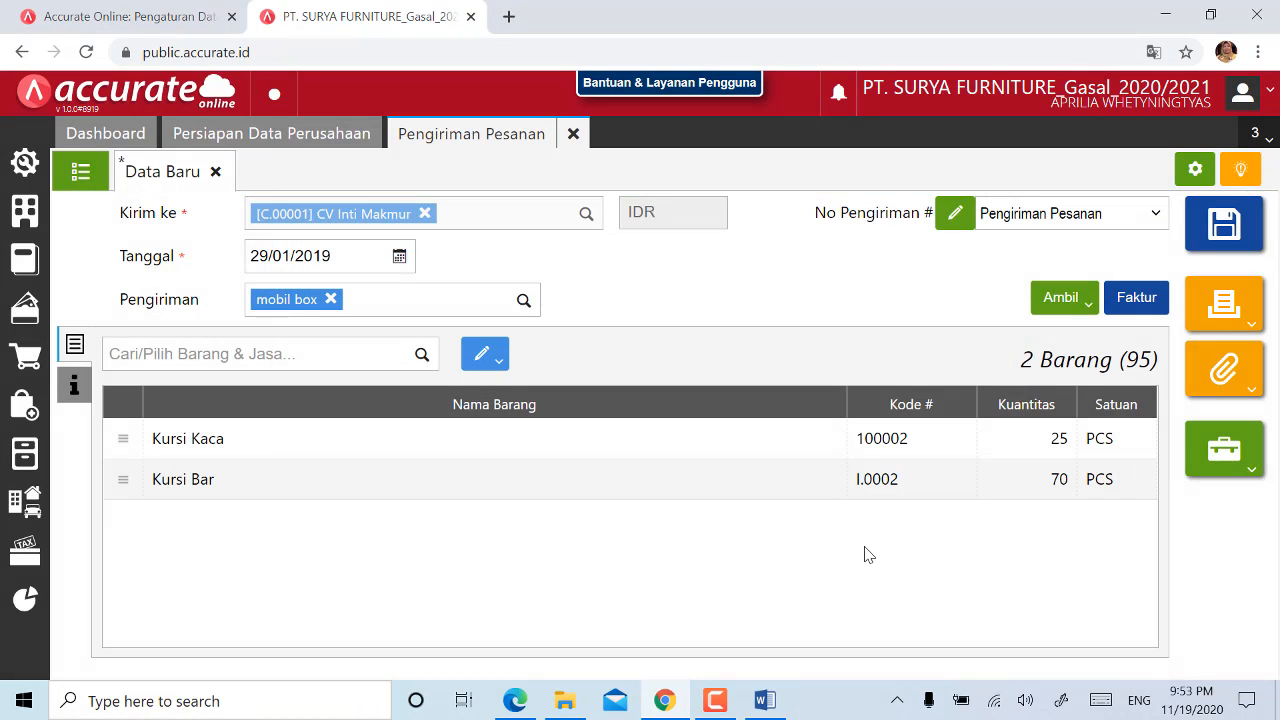
- Change the warehouse (Gudang) of all delivery items to Depan, and save and close the Pengiriman Pesanan
{"action": "left_click", "coordinate": [474, 366]}
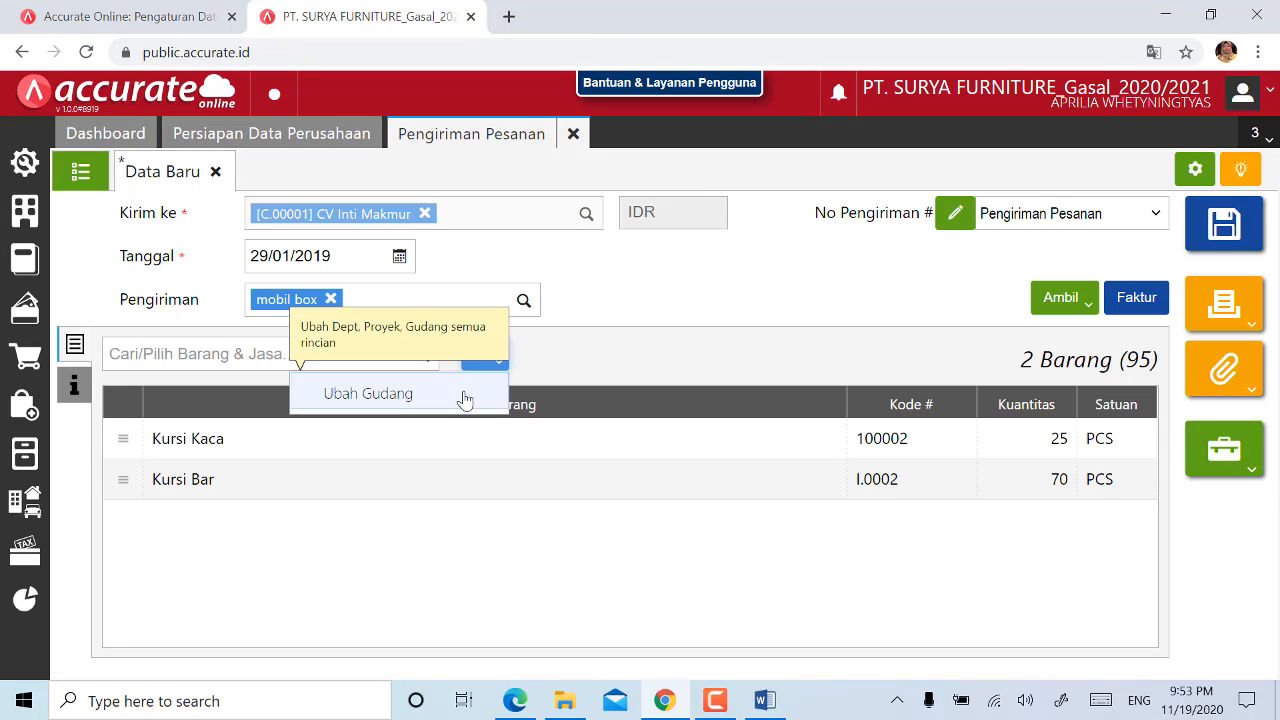
{"action": "left_click", "coordinate": [464, 397]}
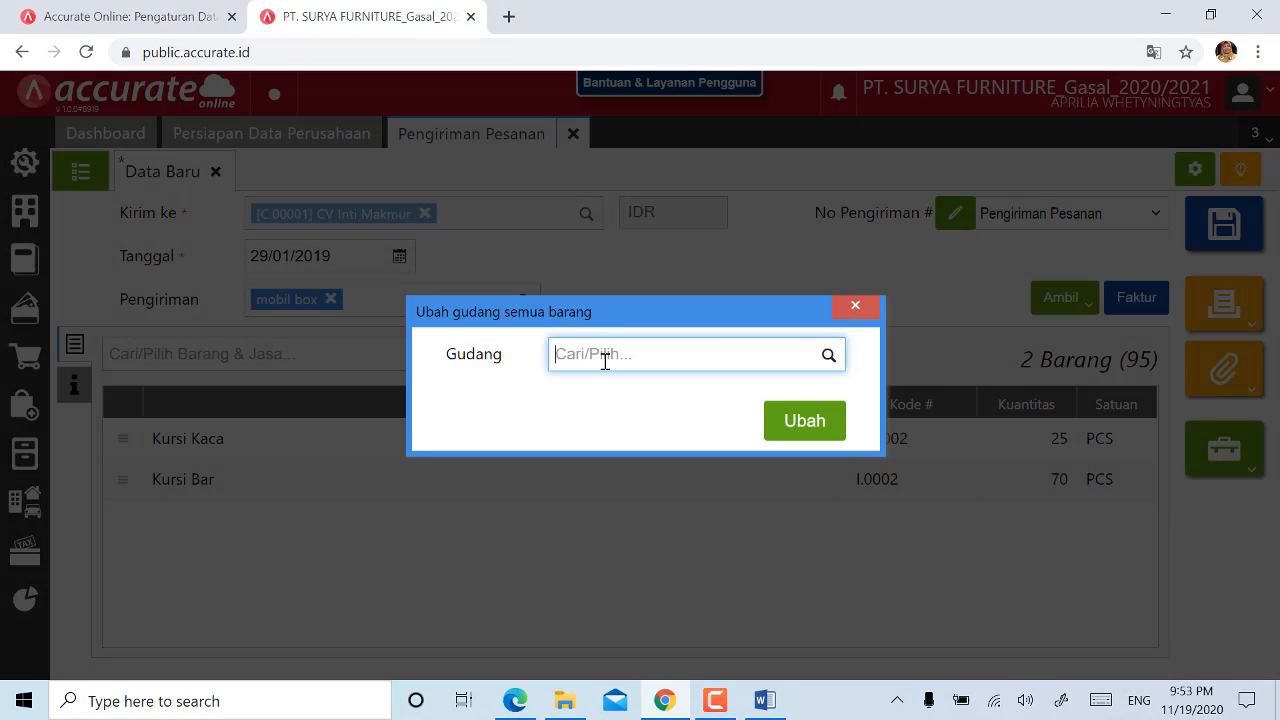
{"action": "type", "text": "de"}
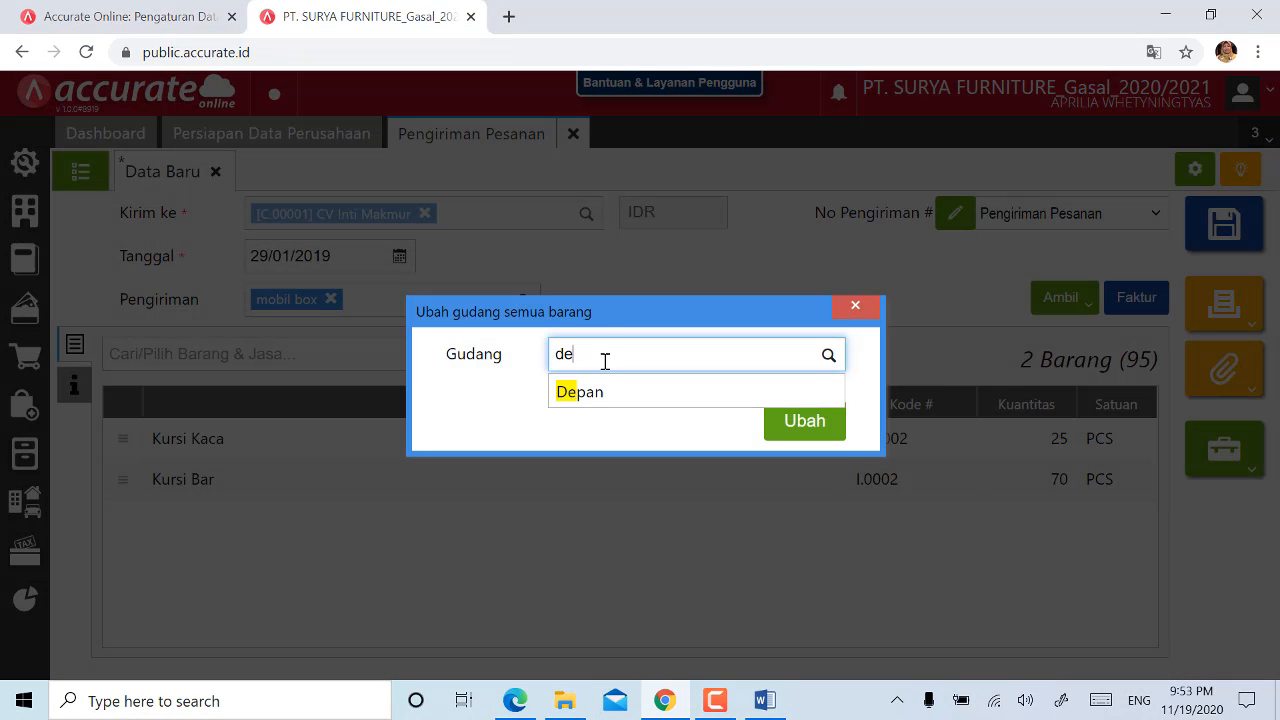
{"action": "left_click", "coordinate": [604, 393]}
{"action": "left_click", "coordinate": [799, 424]}
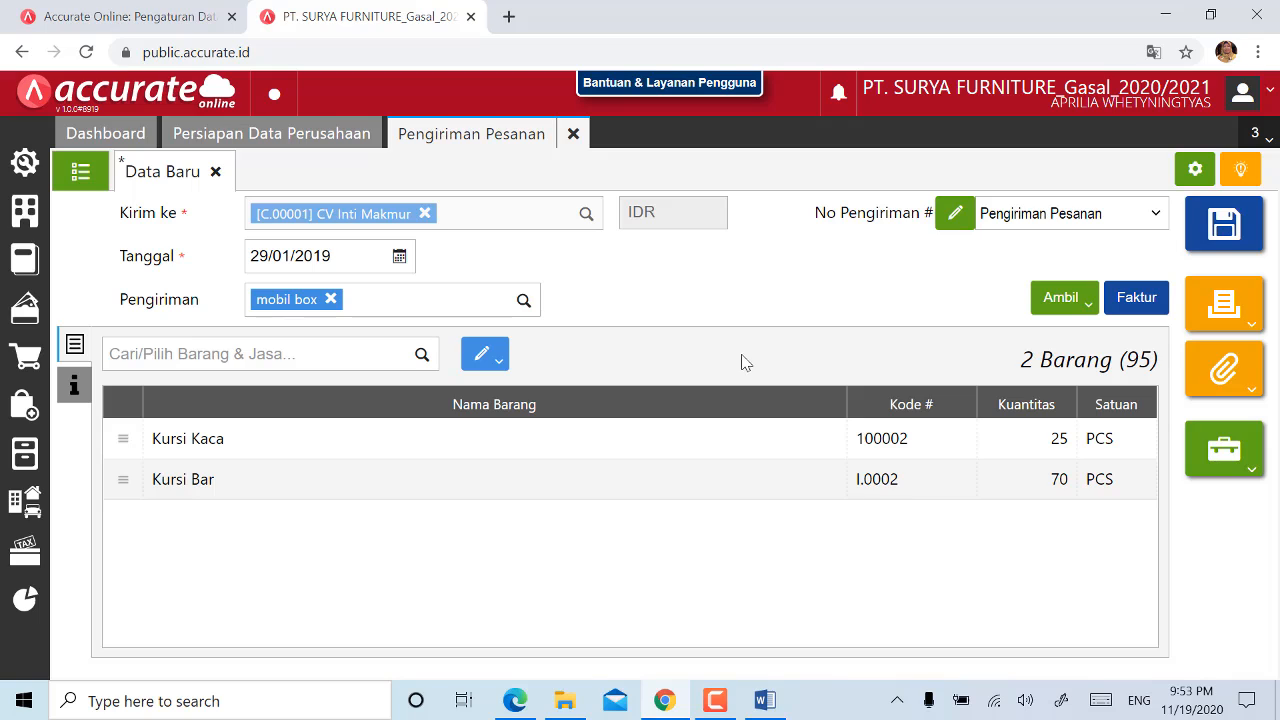
{"action": "left_click", "coordinate": [1212, 232]}
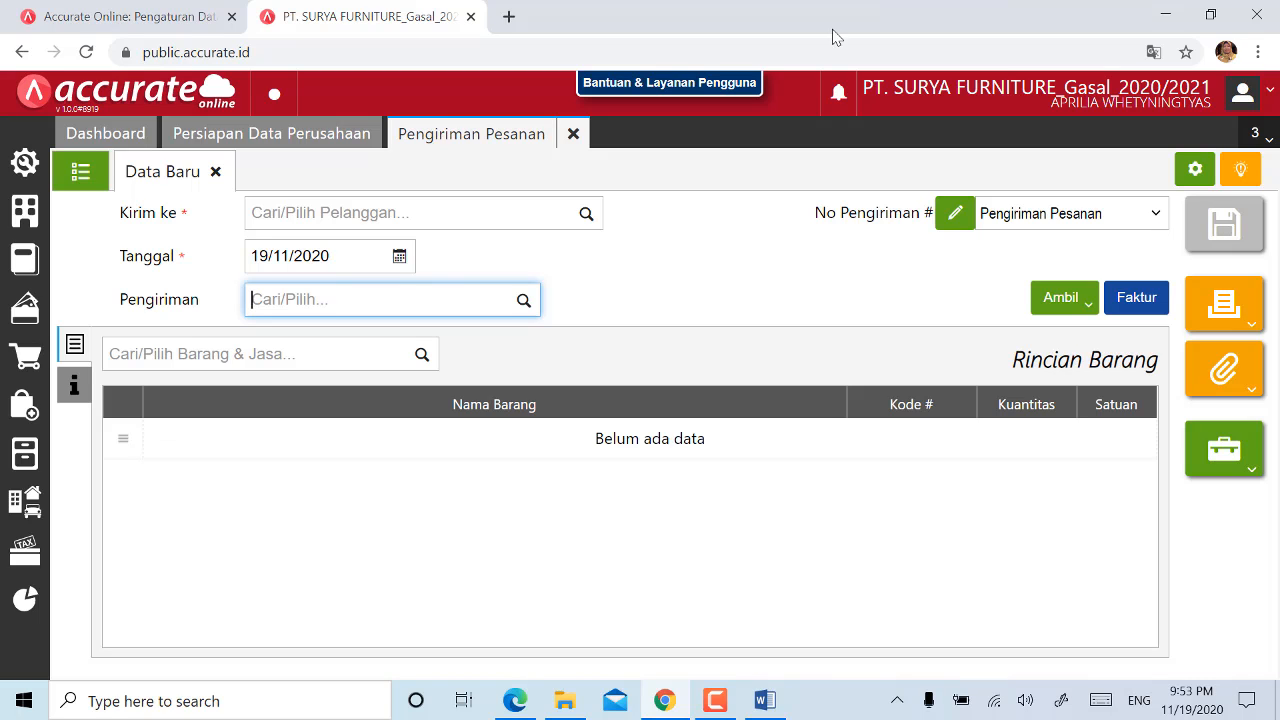
{"action": "left_click", "coordinate": [575, 140]}
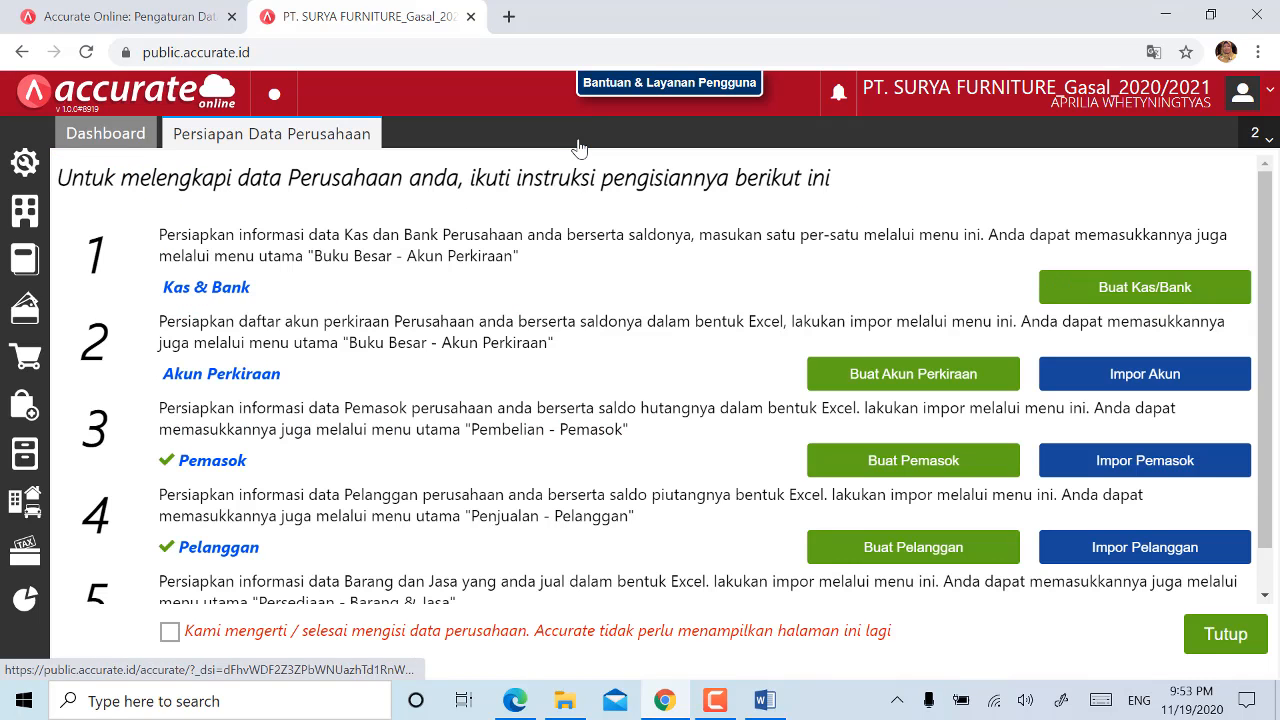
- Check the module's 30 January 2019 transaction and start a new Penerimaan Penjualan received from PT Sentosa
{"action": "left_click", "coordinate": [518, 701]}
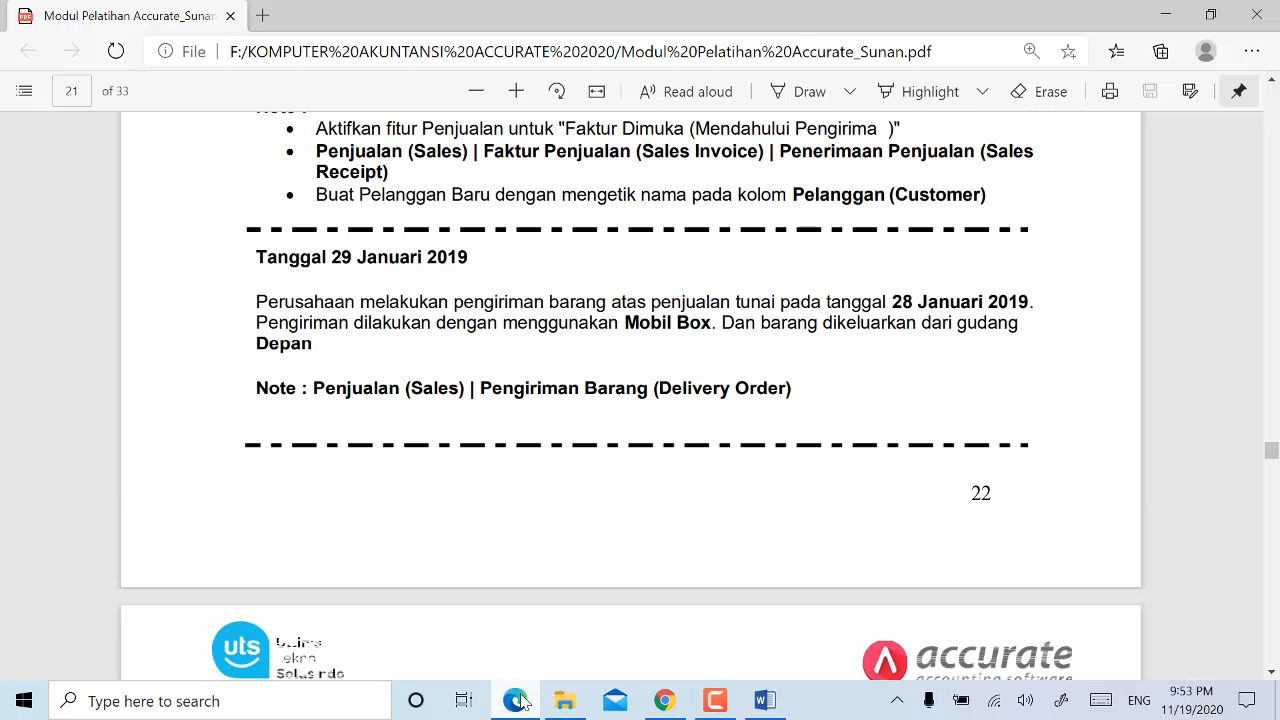
{"action": "scroll", "coordinate": [505, 357], "scroll_direction": "down", "scroll_amount": 3}
{"action": "scroll", "coordinate": [505, 357], "scroll_direction": "down", "scroll_amount": 3}
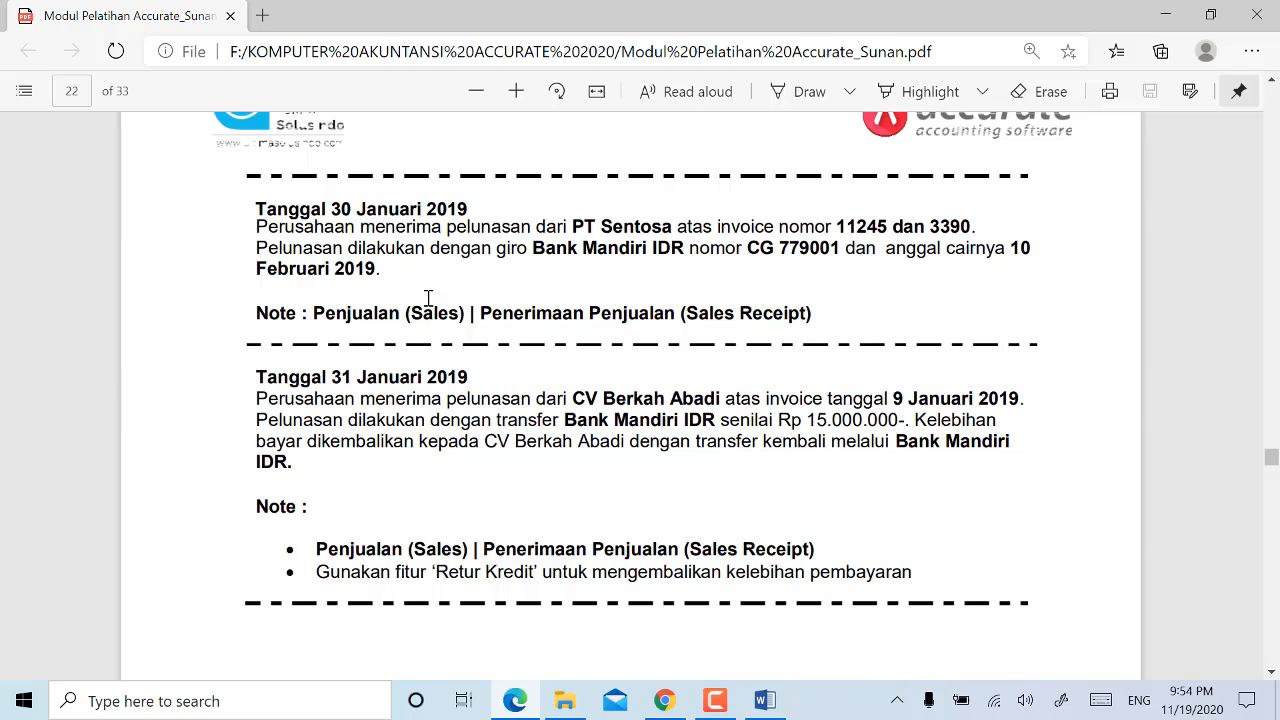
{"action": "left_click", "coordinate": [662, 706]}
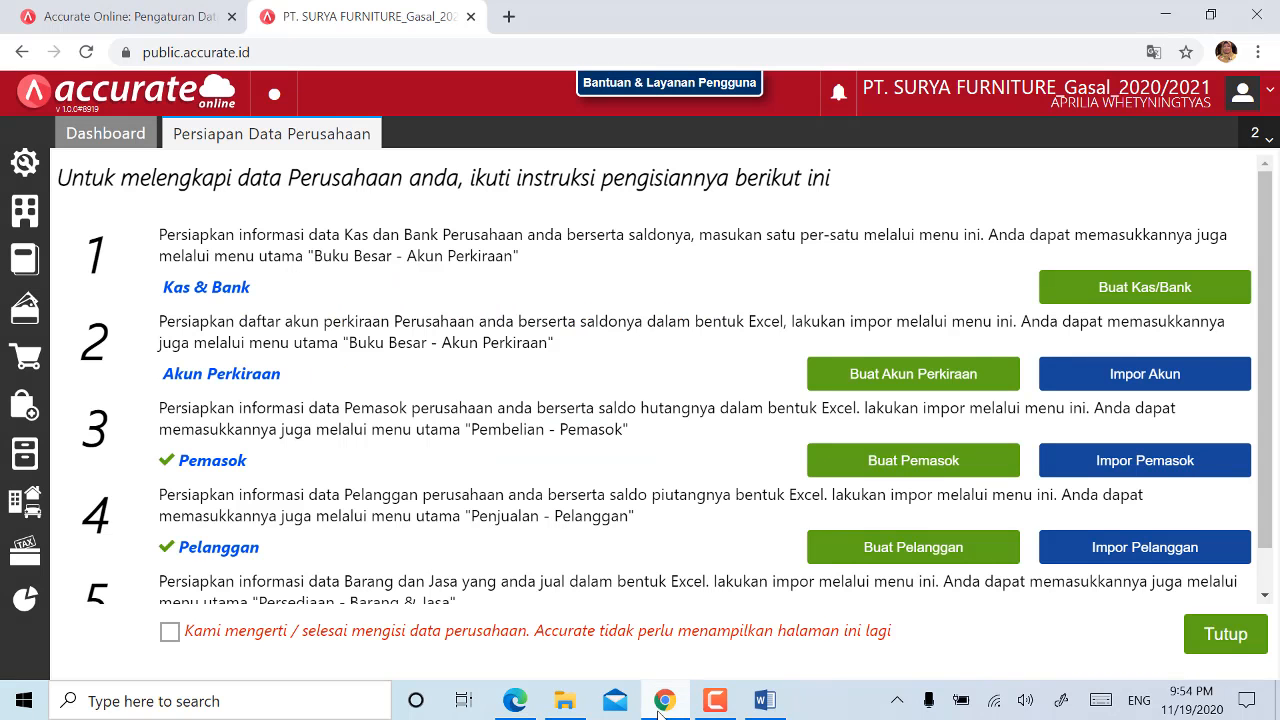
{"action": "left_click", "coordinate": [38, 375]}
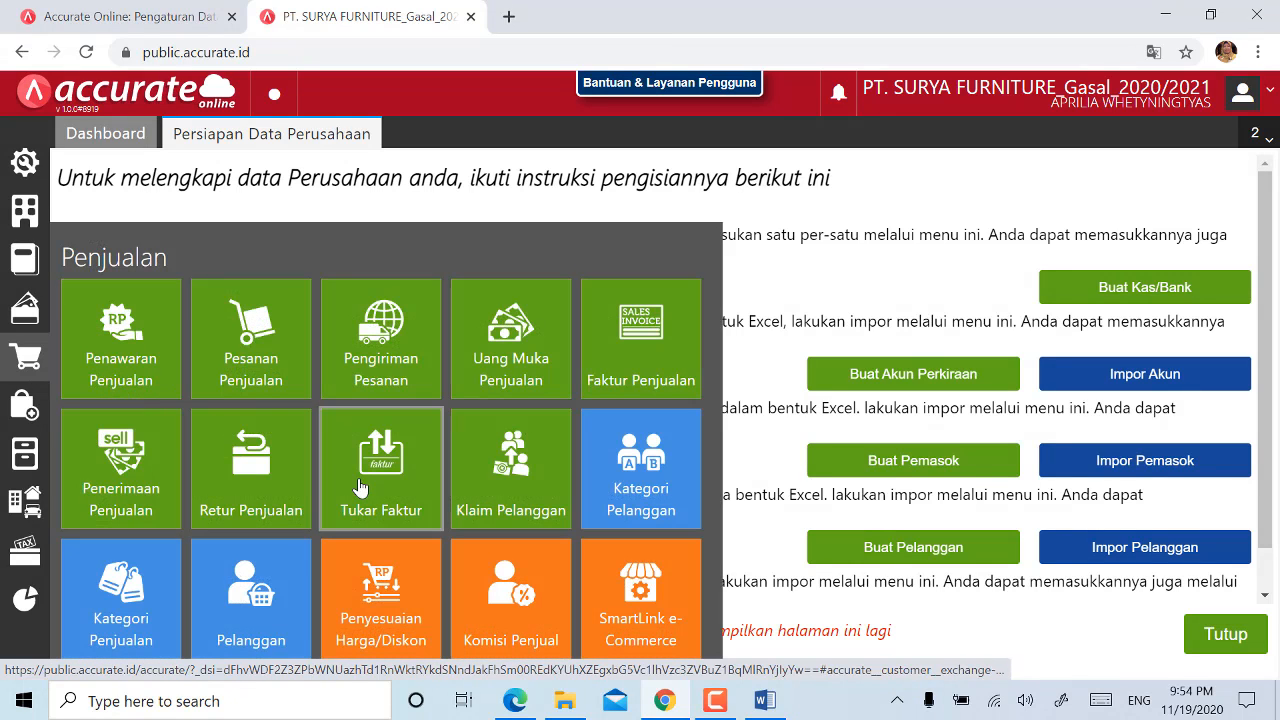
{"action": "left_click", "coordinate": [130, 490]}
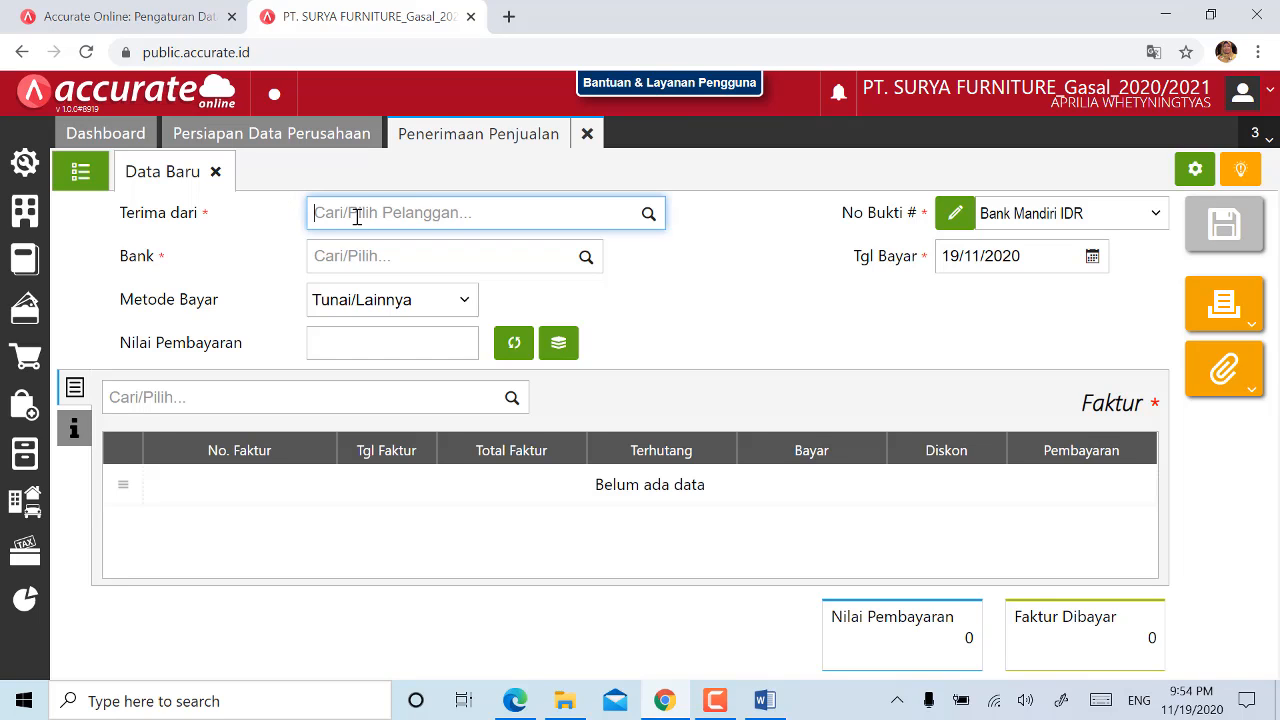
{"action": "type", "text": "pt"}
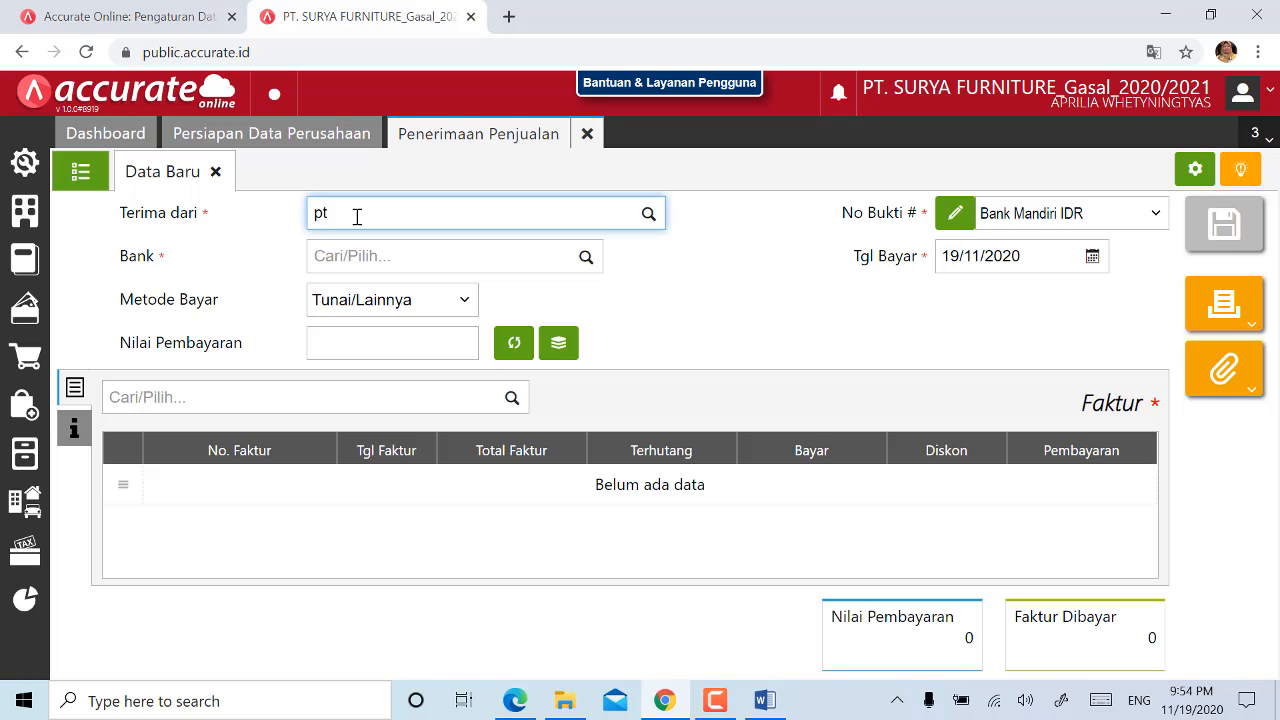
{"action": "left_click", "coordinate": [361, 251]}
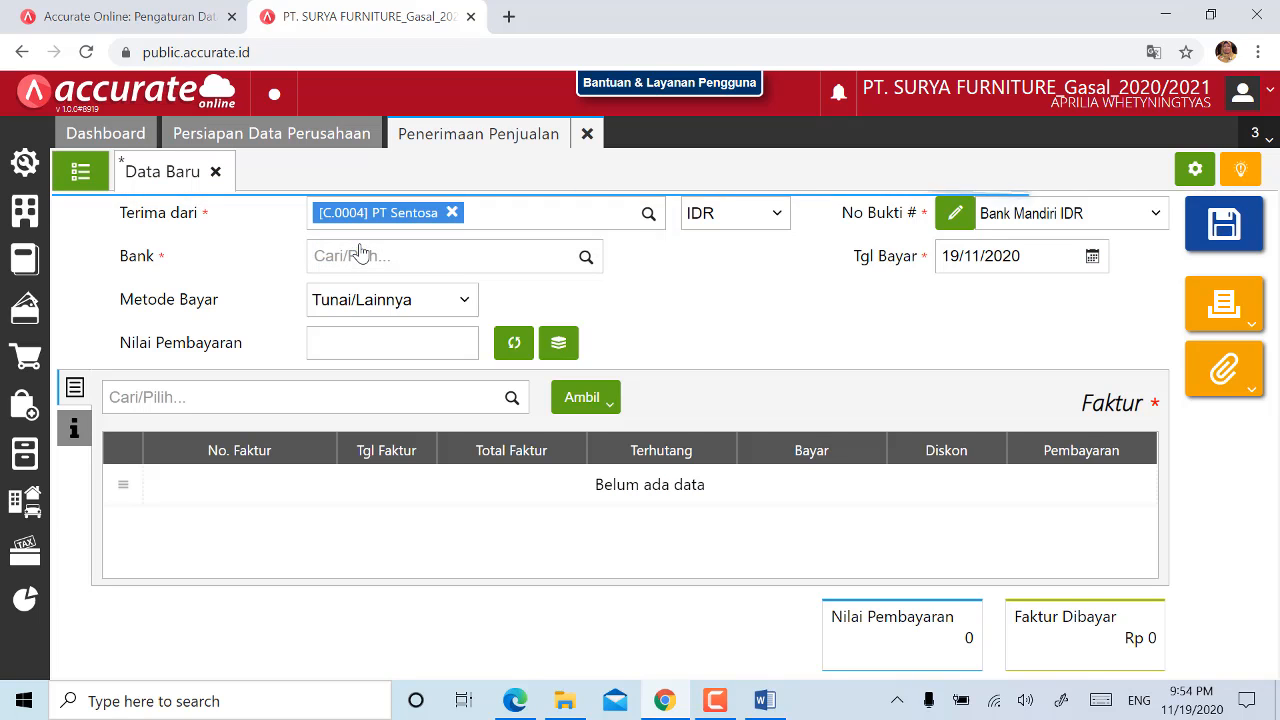
- Set the receipt's bank to Bank Mandiri IDR and its payment method to Cek/Giro with number CG 779001
{"action": "left_click", "coordinate": [563, 262]}
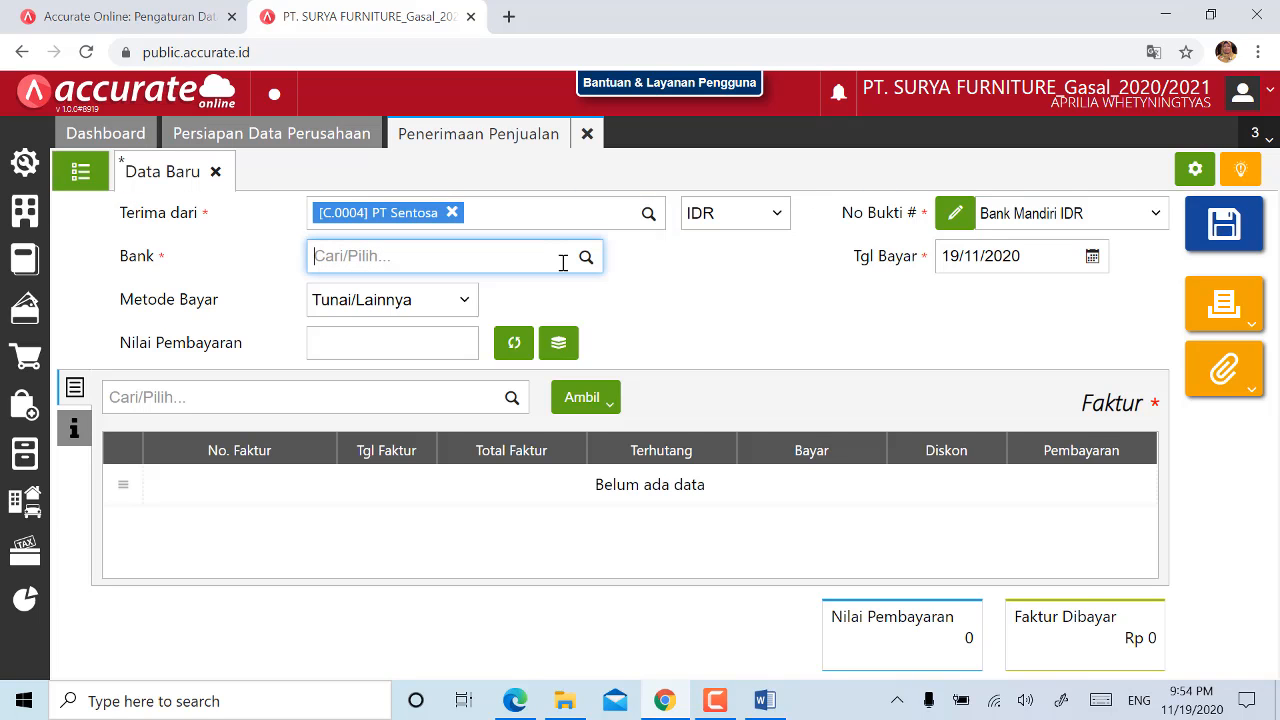
{"action": "type", "text": "m"}
{"action": "left_click", "coordinate": [537, 305]}
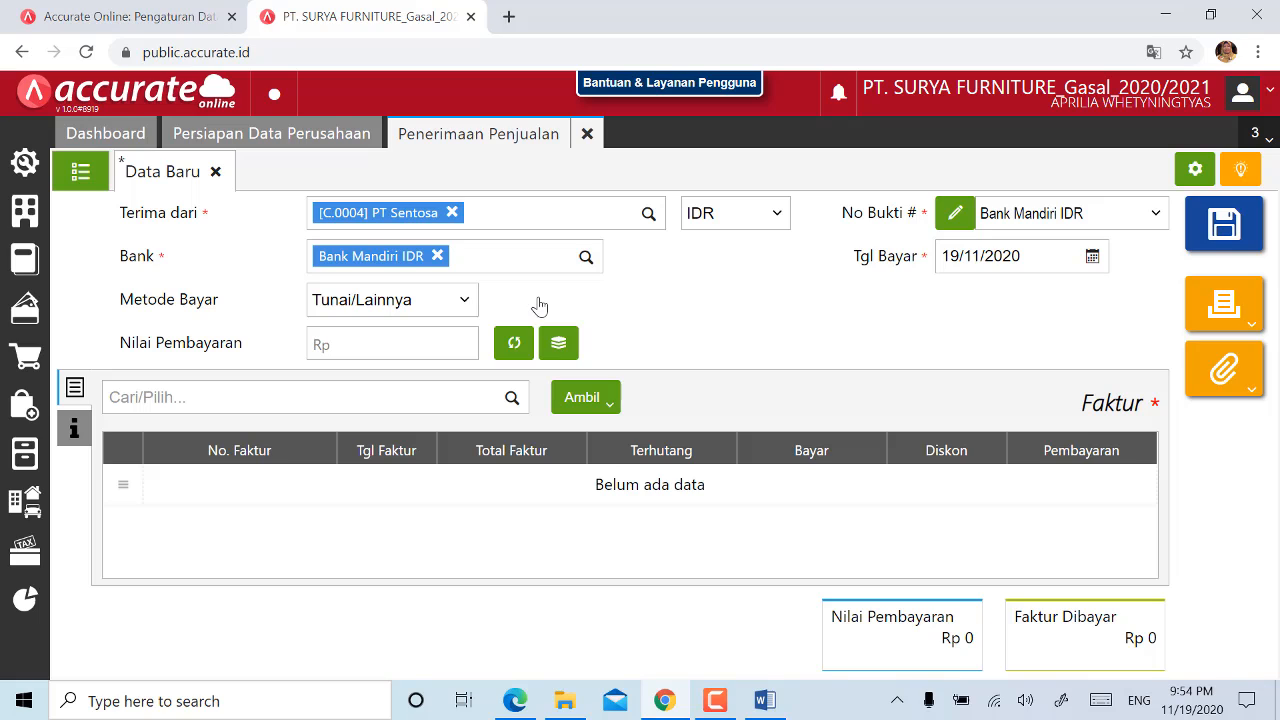
{"action": "left_click", "coordinate": [410, 303]}
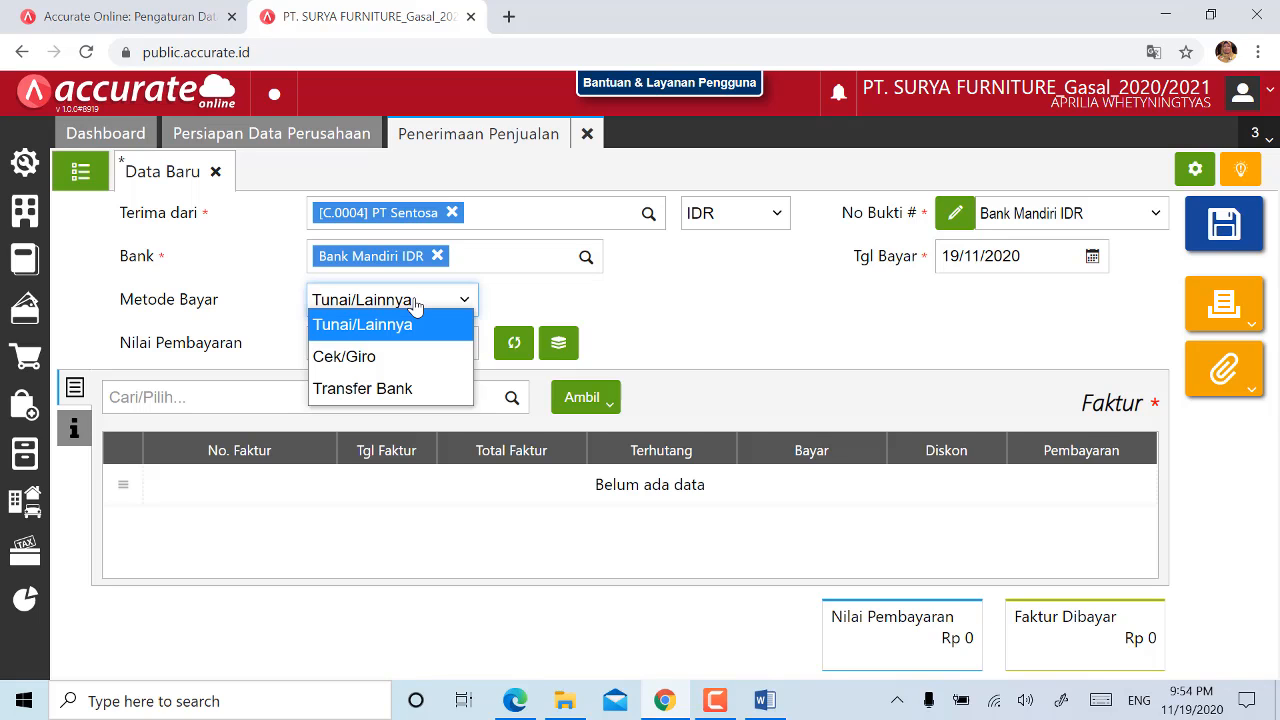
{"action": "left_click", "coordinate": [413, 358]}
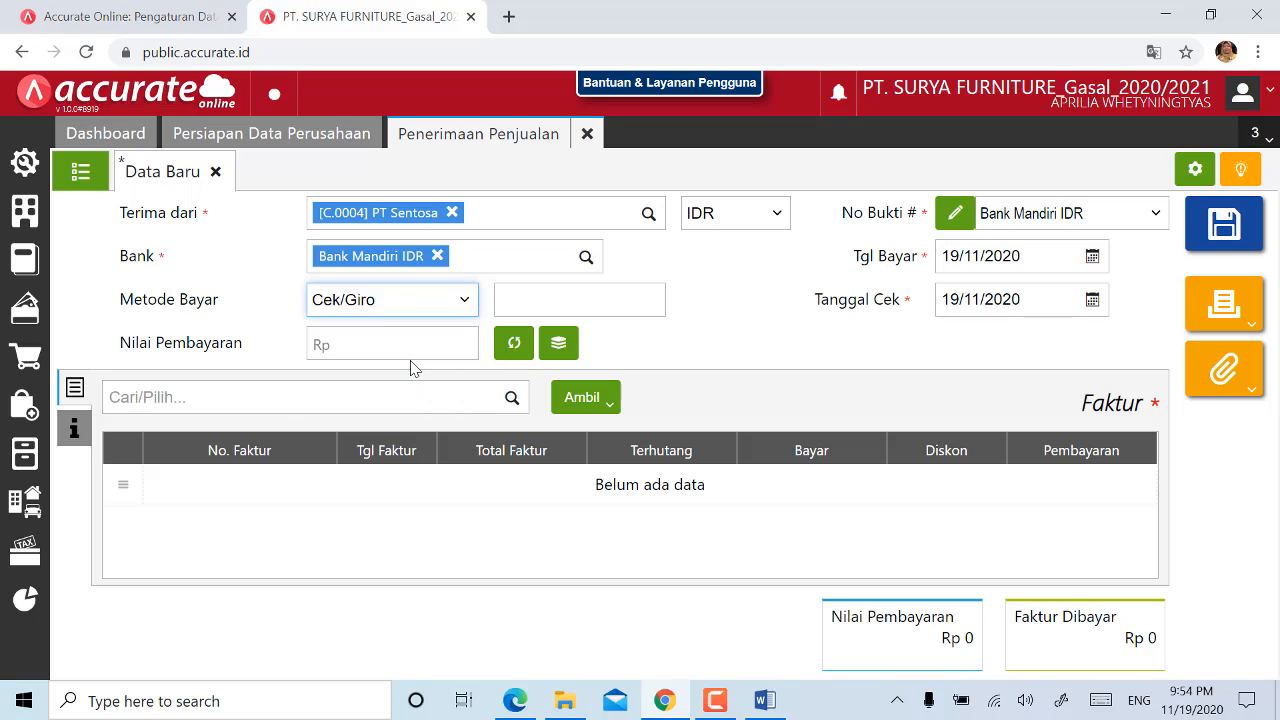
{"action": "left_click", "coordinate": [530, 297]}
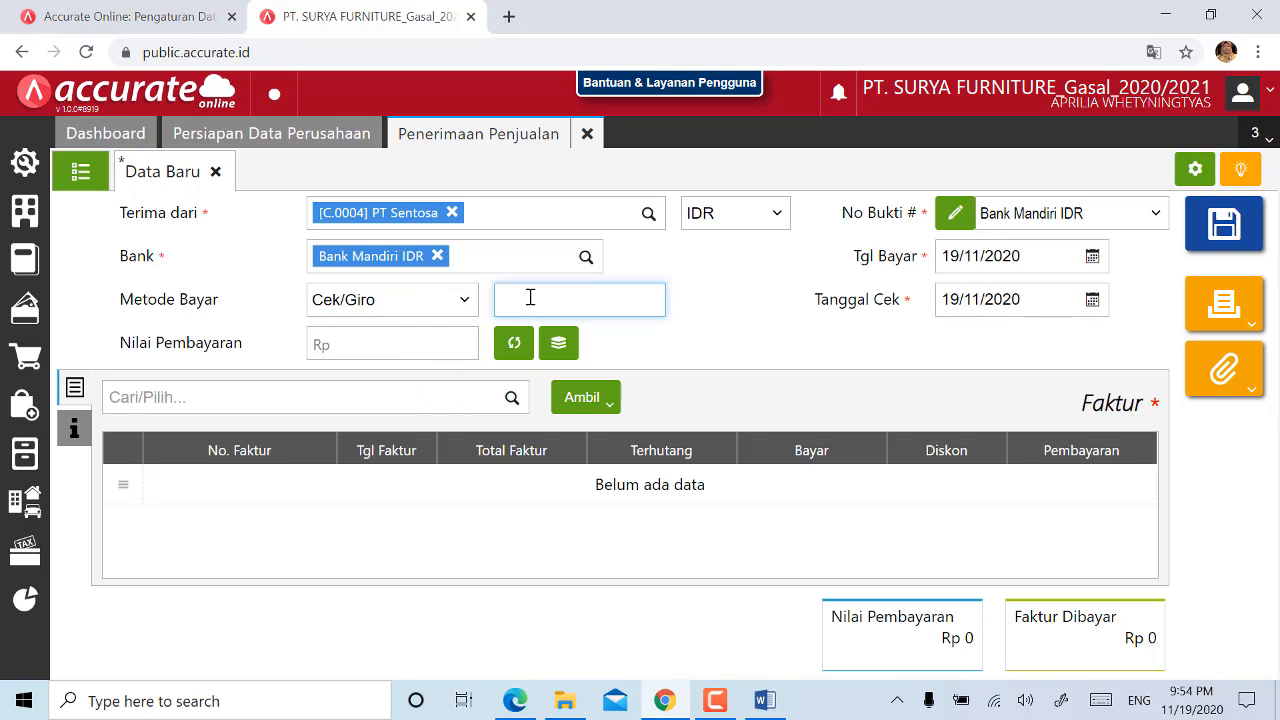
{"action": "type", "text": "CG779001"}
- Set the payment date (Tgl Bayar) to 30/01/2019 and the cheque date (Tanggal Cek) to 10/02/2019
{"action": "left_click", "coordinate": [1034, 259]}
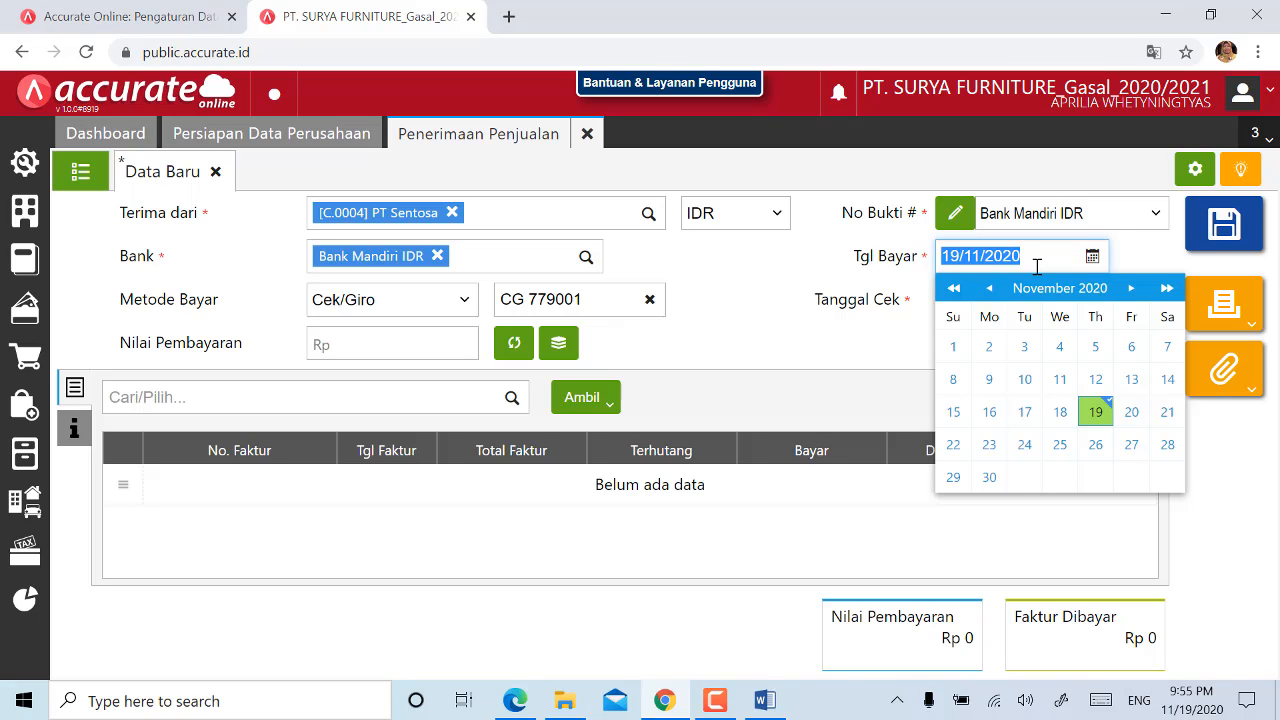
{"action": "type", "text": "30/01/"}
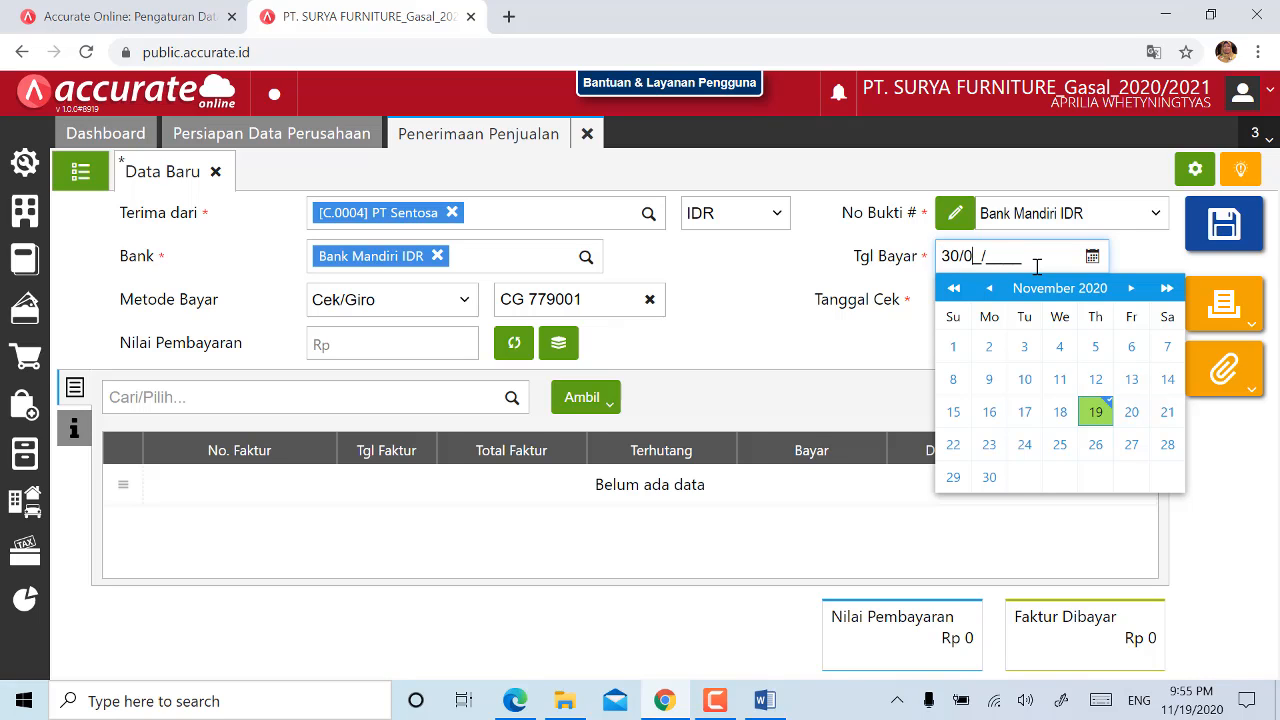
{"action": "type", "text": "2019"}
{"action": "left_click", "coordinate": [846, 334]}
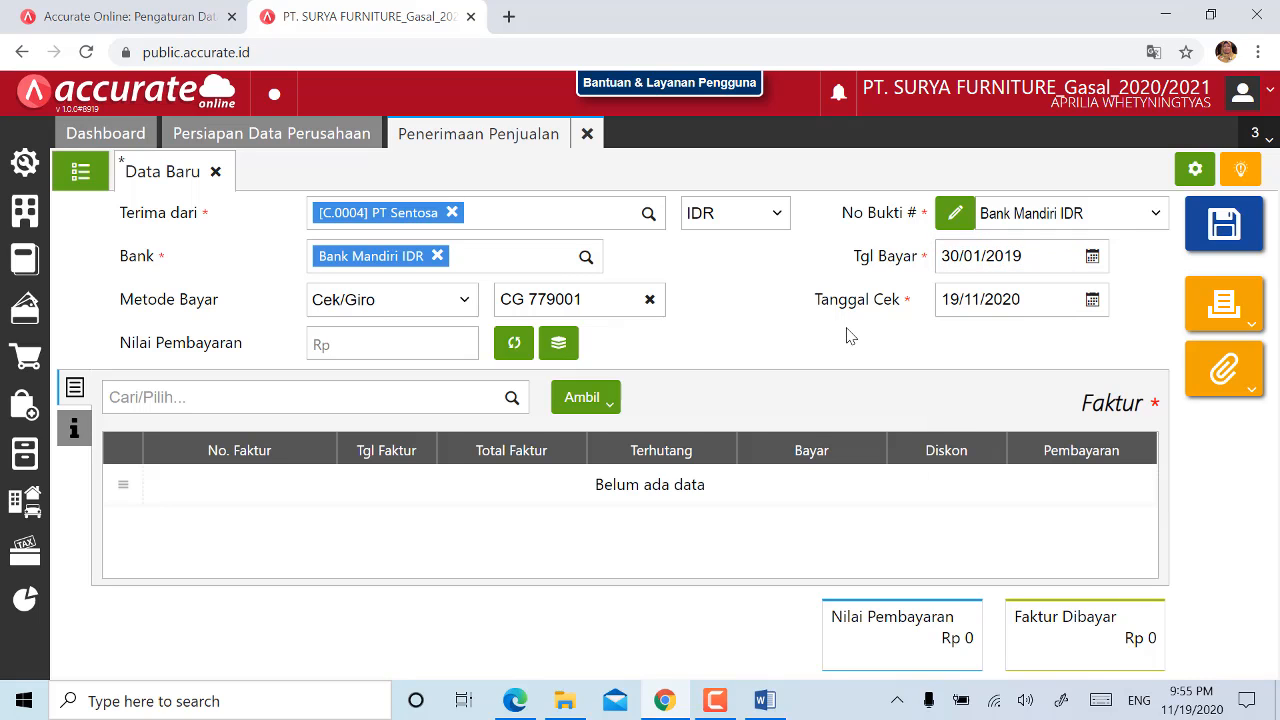
{"action": "left_click", "coordinate": [1039, 299]}
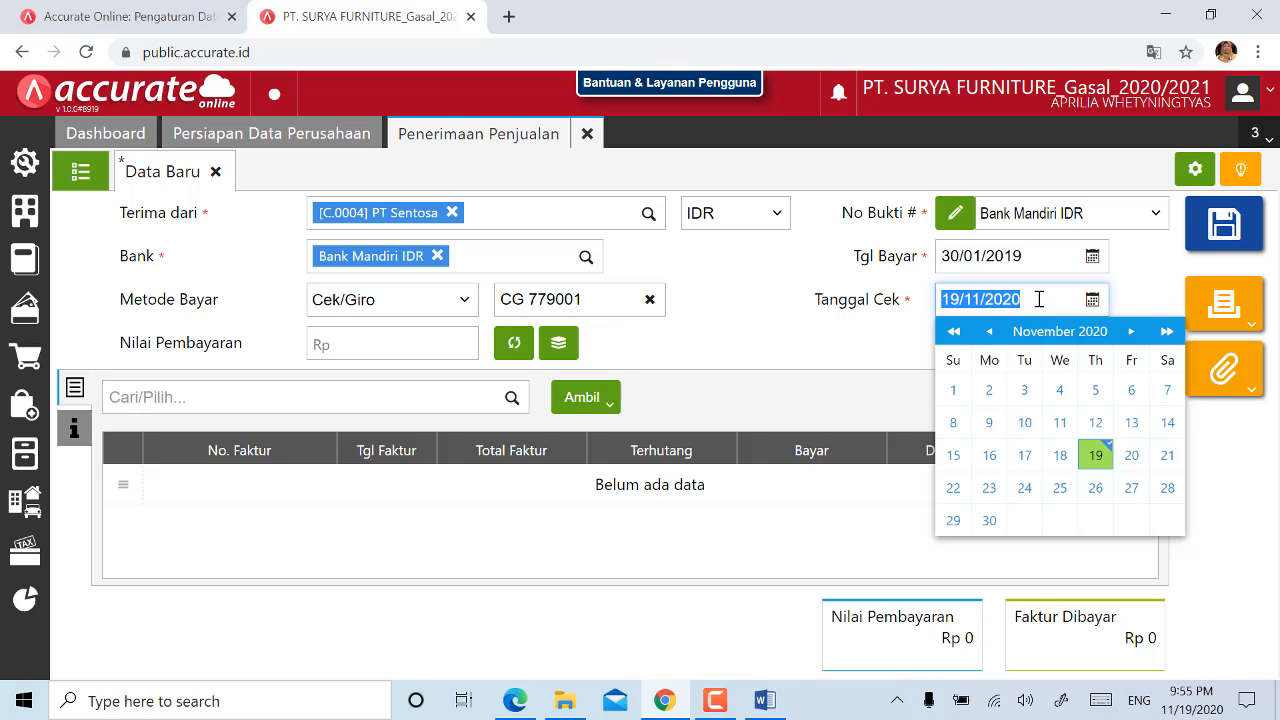
{"action": "type", "text": "1"}
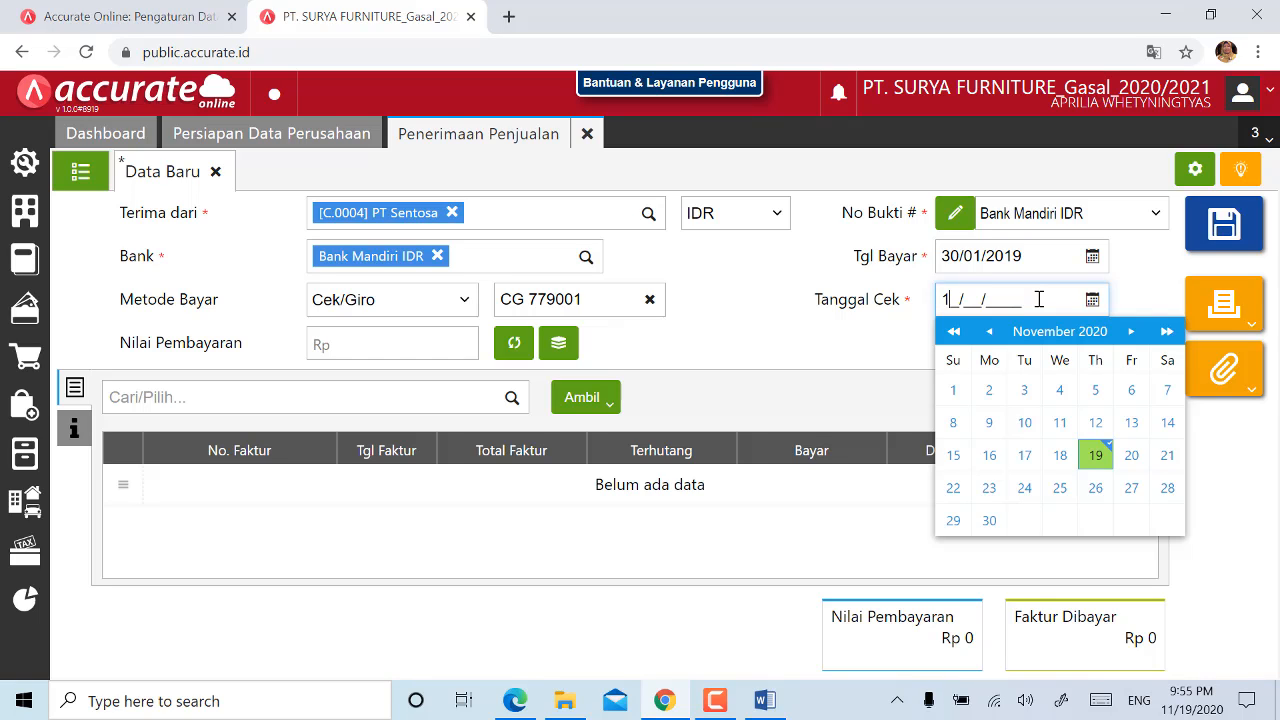
{"action": "type", "text": "0/02/2019"}
{"action": "left_click", "coordinate": [836, 351]}
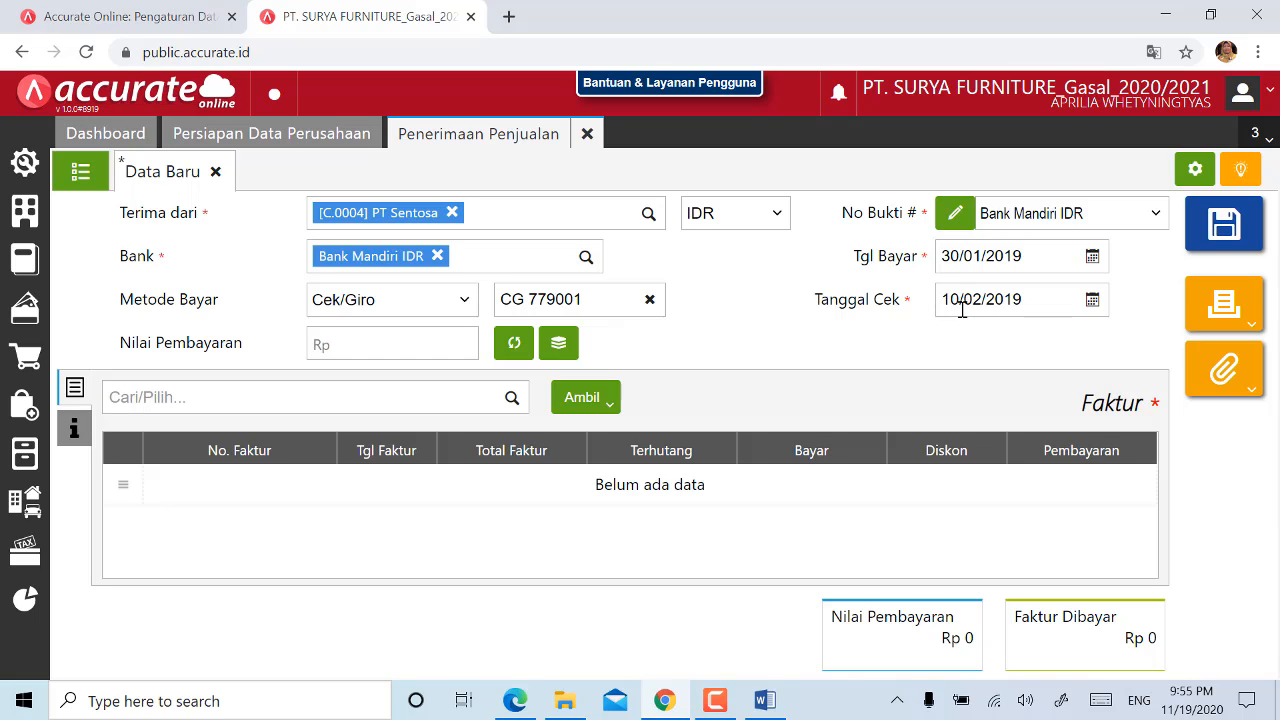
- Retrieve PT Sentosa's unpaid invoices (Faktur Belum Lunas) 11245 and 3390 into the receipt, leaving out SI.2019.01.00006
{"action": "left_click", "coordinate": [584, 405]}
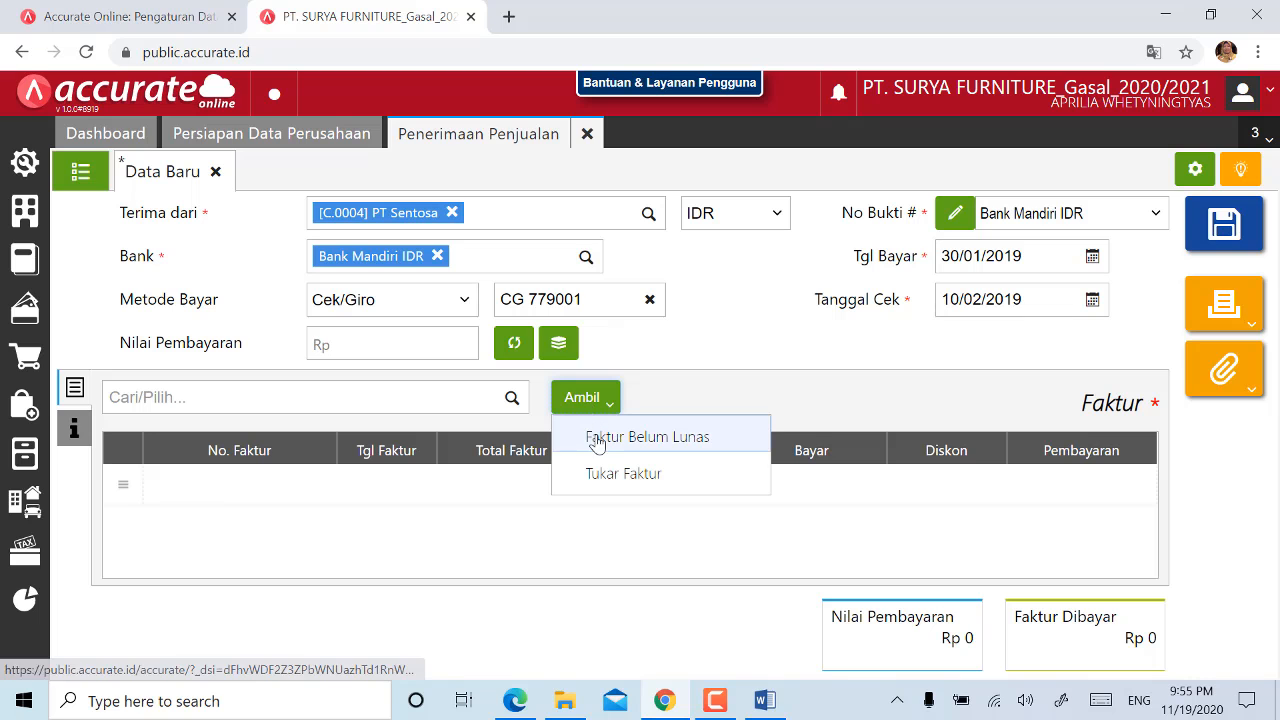
{"action": "left_click", "coordinate": [597, 440]}
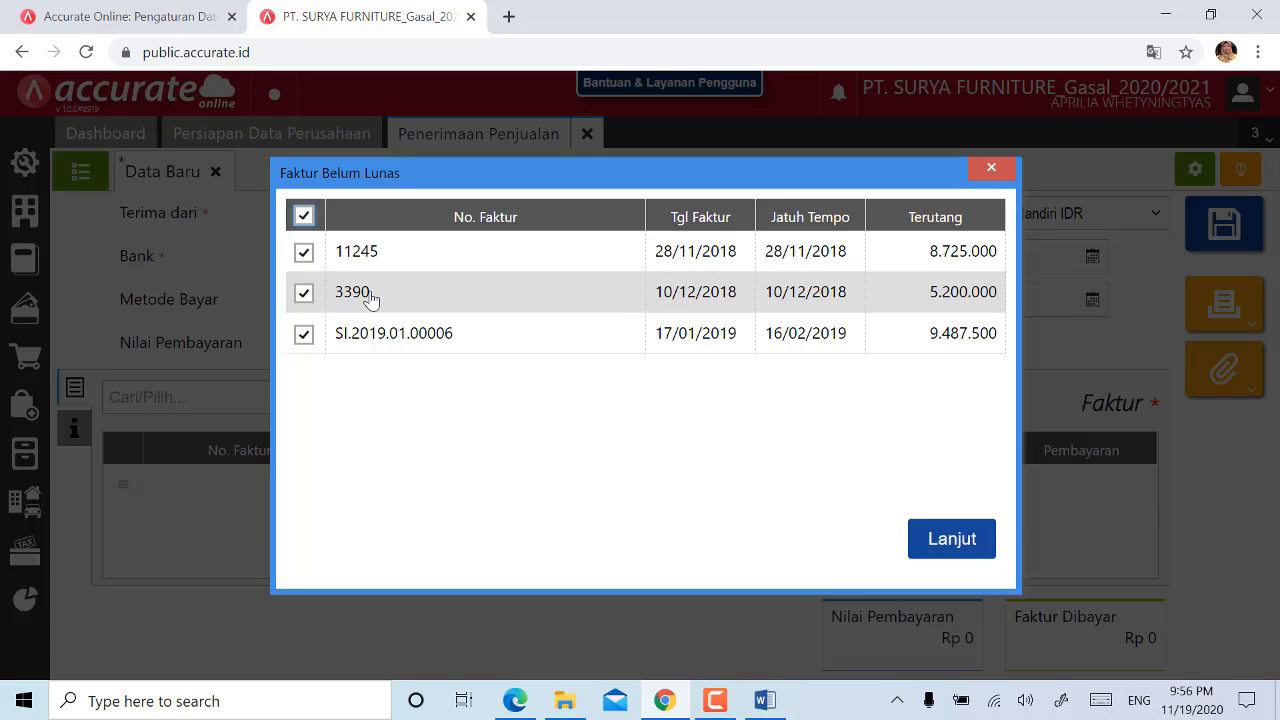
{"action": "left_click", "coordinate": [305, 337]}
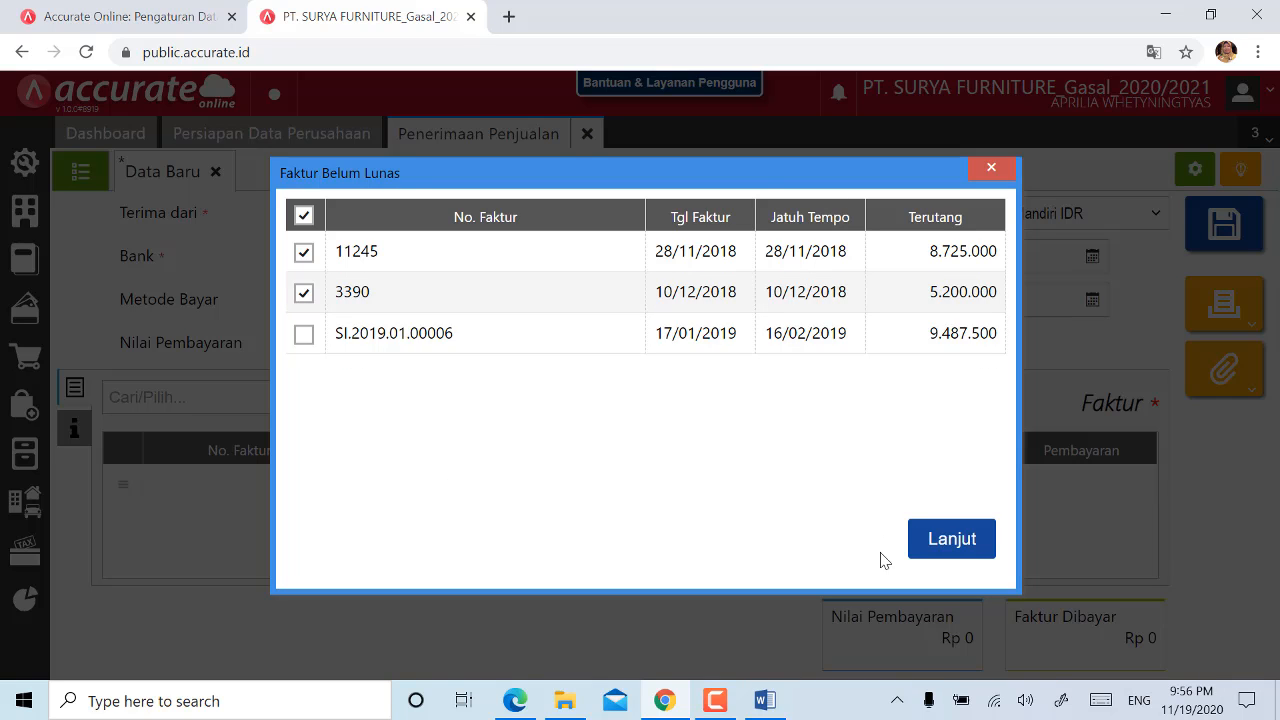
{"action": "left_click", "coordinate": [947, 546]}
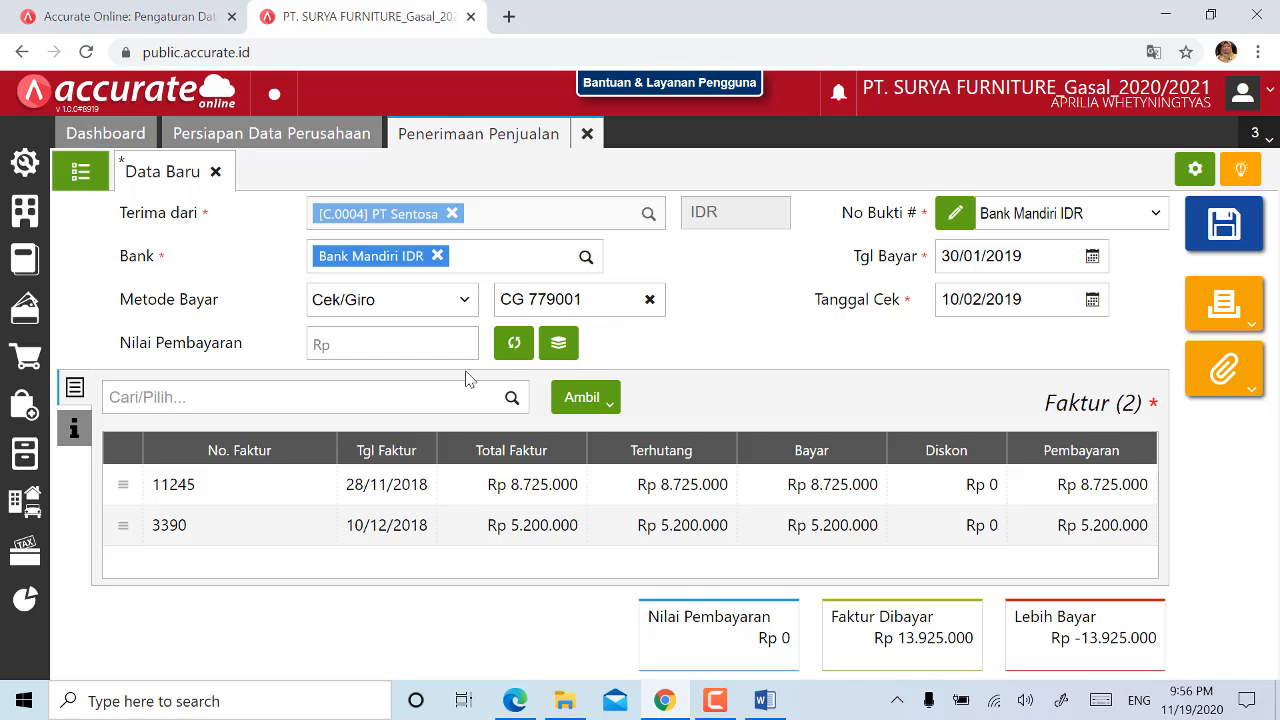
- Fill the Nilai Pembayaran with the invoice total of Rp 13.925.000, then save and close the Penerimaan Penjualan
{"action": "left_click", "coordinate": [511, 347]}
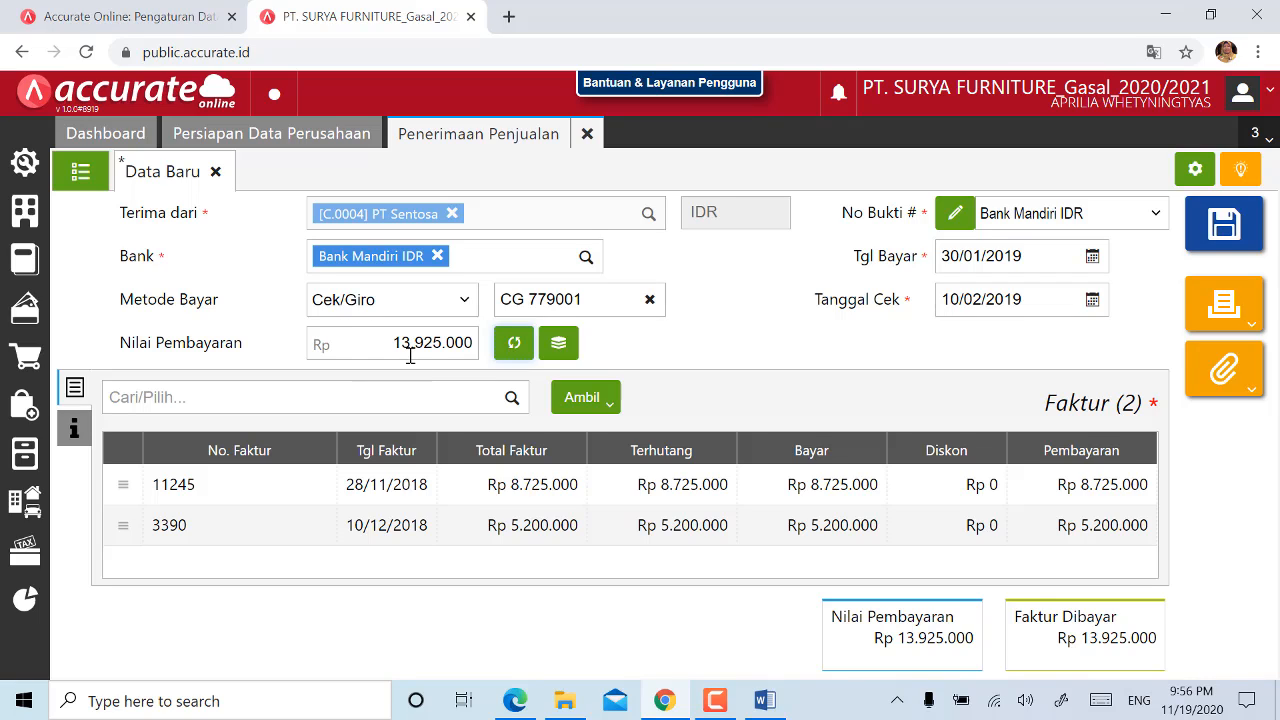
{"action": "left_click", "coordinate": [1226, 246]}
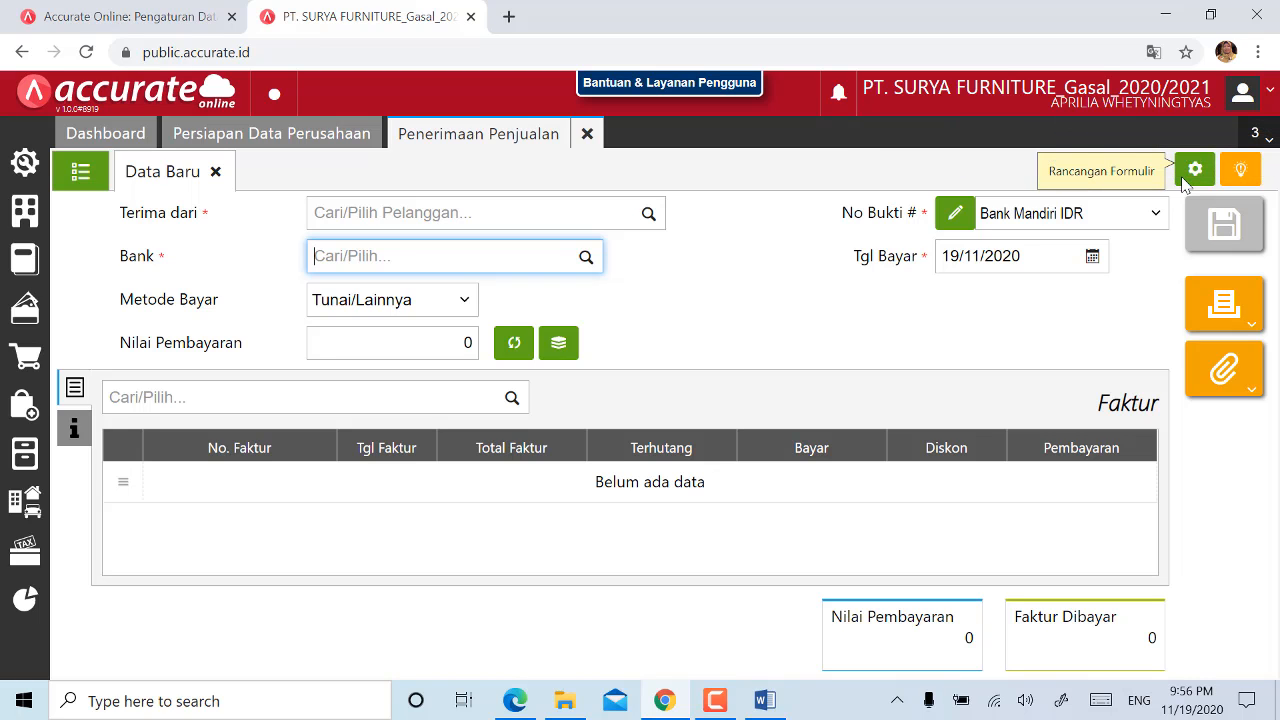
{"action": "left_click", "coordinate": [587, 133]}
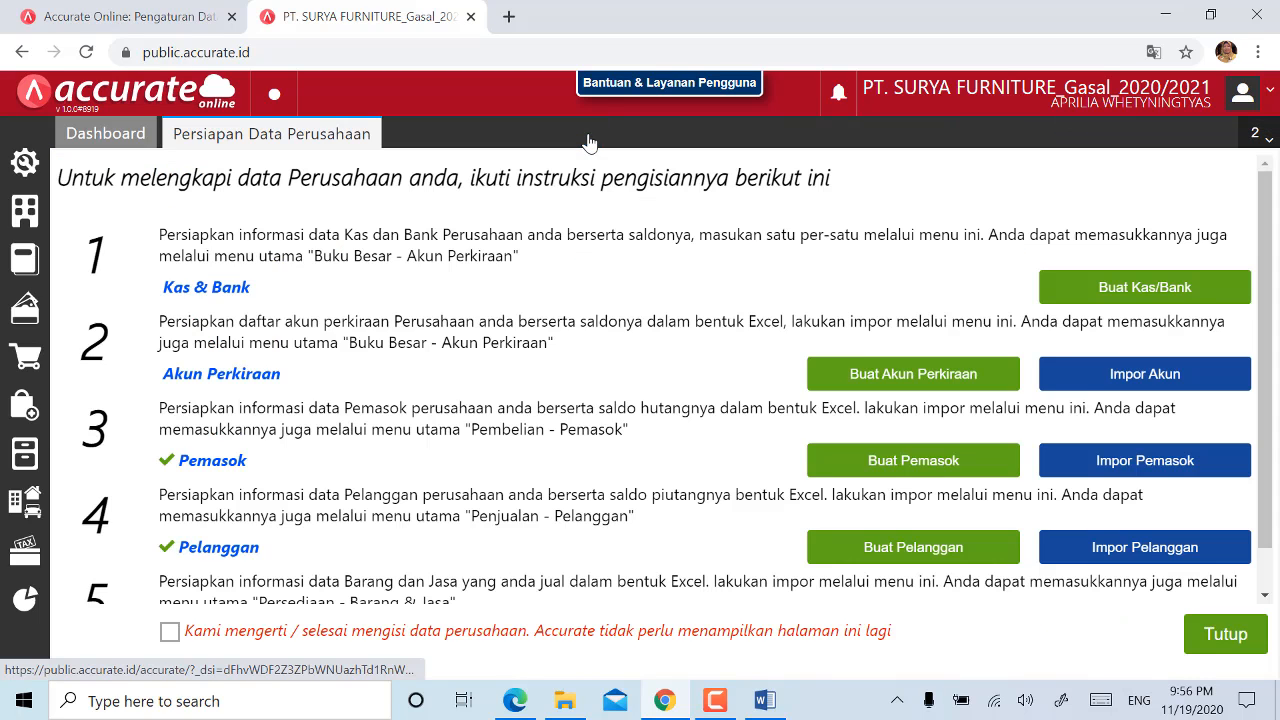
- Check the module's 31 January 2019 transaction and start a new Penerimaan Penjualan received from CV Berkah Abadi
{"action": "left_click", "coordinate": [522, 700]}
{"action": "scroll", "coordinate": [490, 432], "scroll_direction": "down", "scroll_amount": 2}
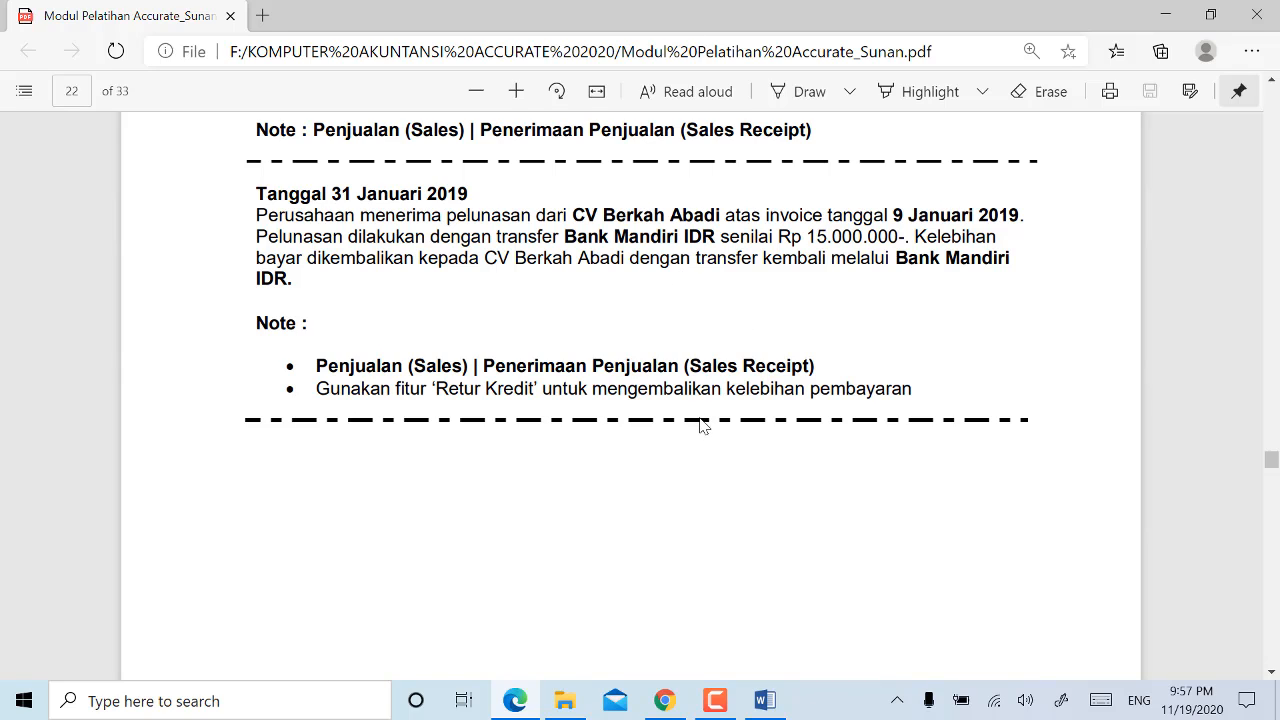
{"action": "left_click", "coordinate": [680, 702]}
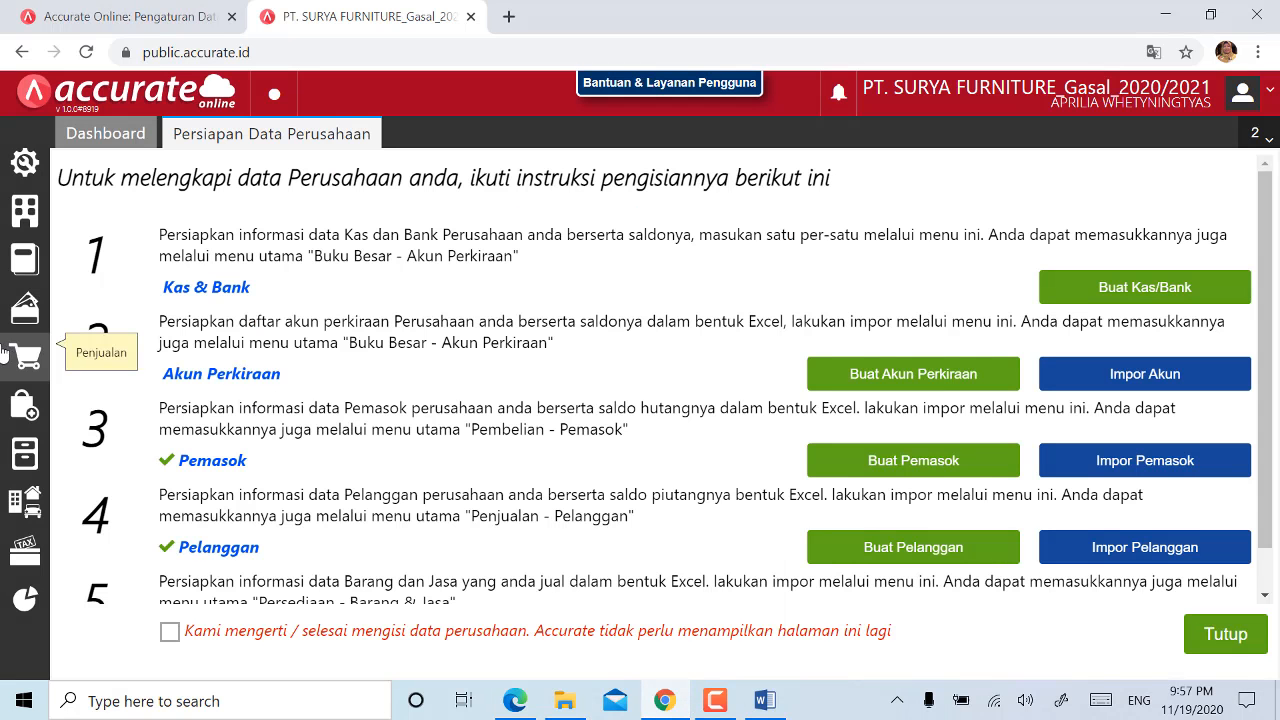
{"action": "left_click", "coordinate": [37, 363]}
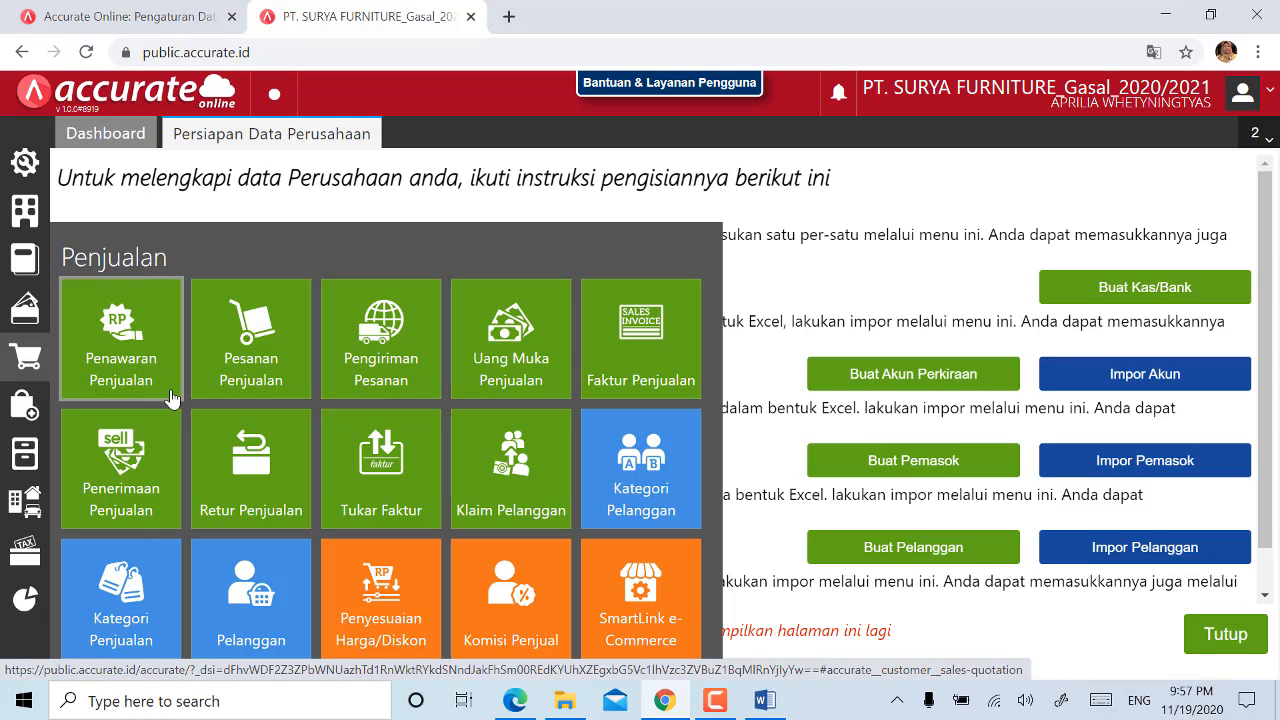
{"action": "left_click", "coordinate": [121, 500]}
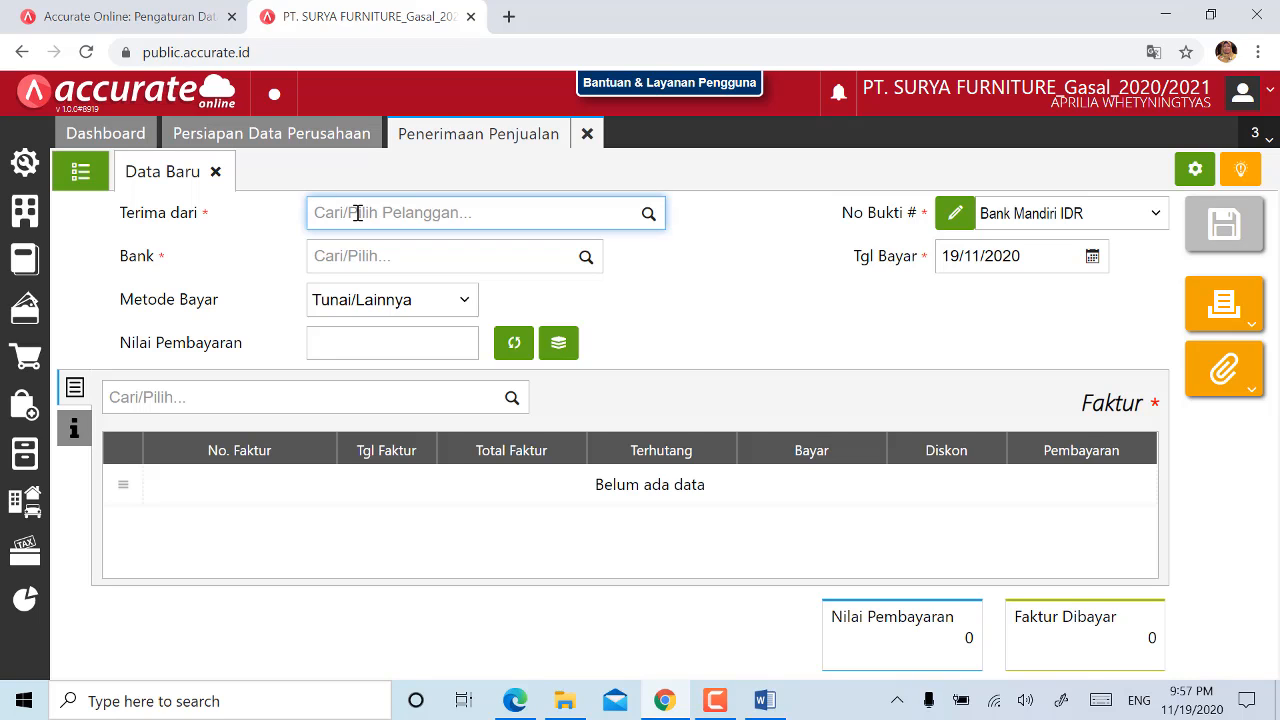
{"action": "type", "text": "CV"}
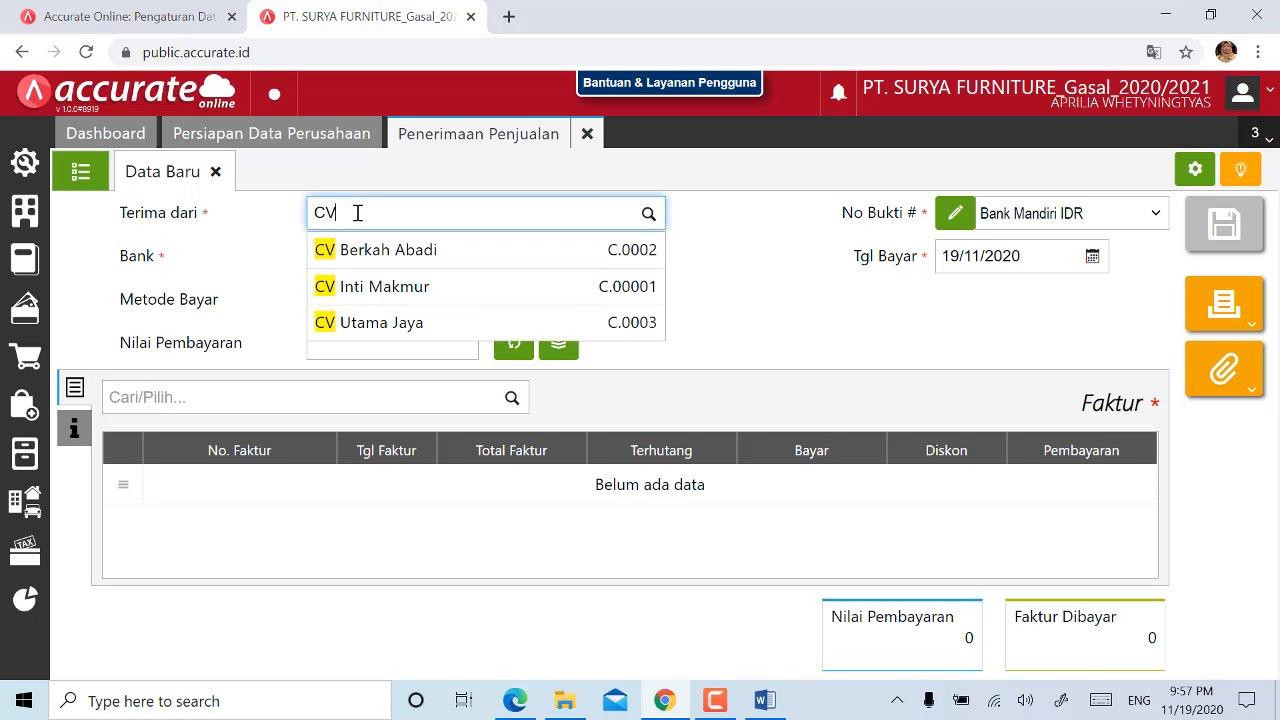
{"action": "left_click", "coordinate": [352, 264]}
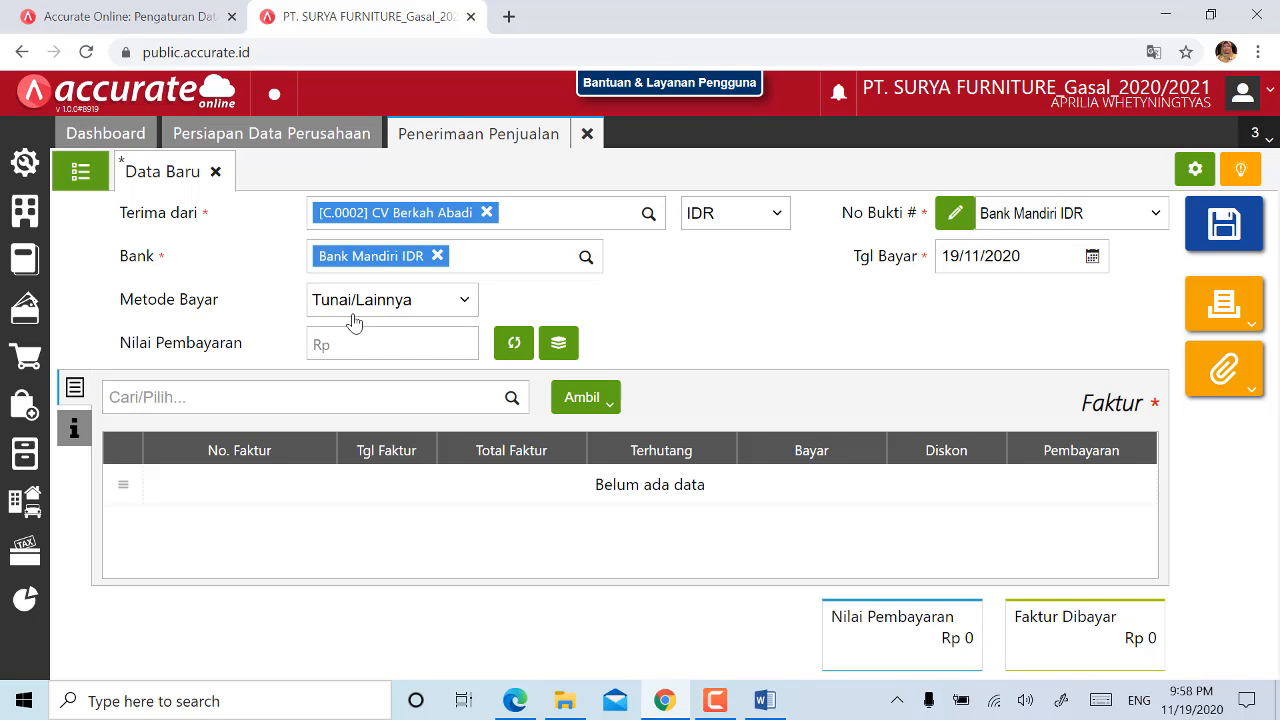
- Set the receipt's payment method (Metode Bayar) to Transfer Bank and its payment date (Tgl Bayar) to 31/01/2019
{"action": "left_click", "coordinate": [462, 302]}
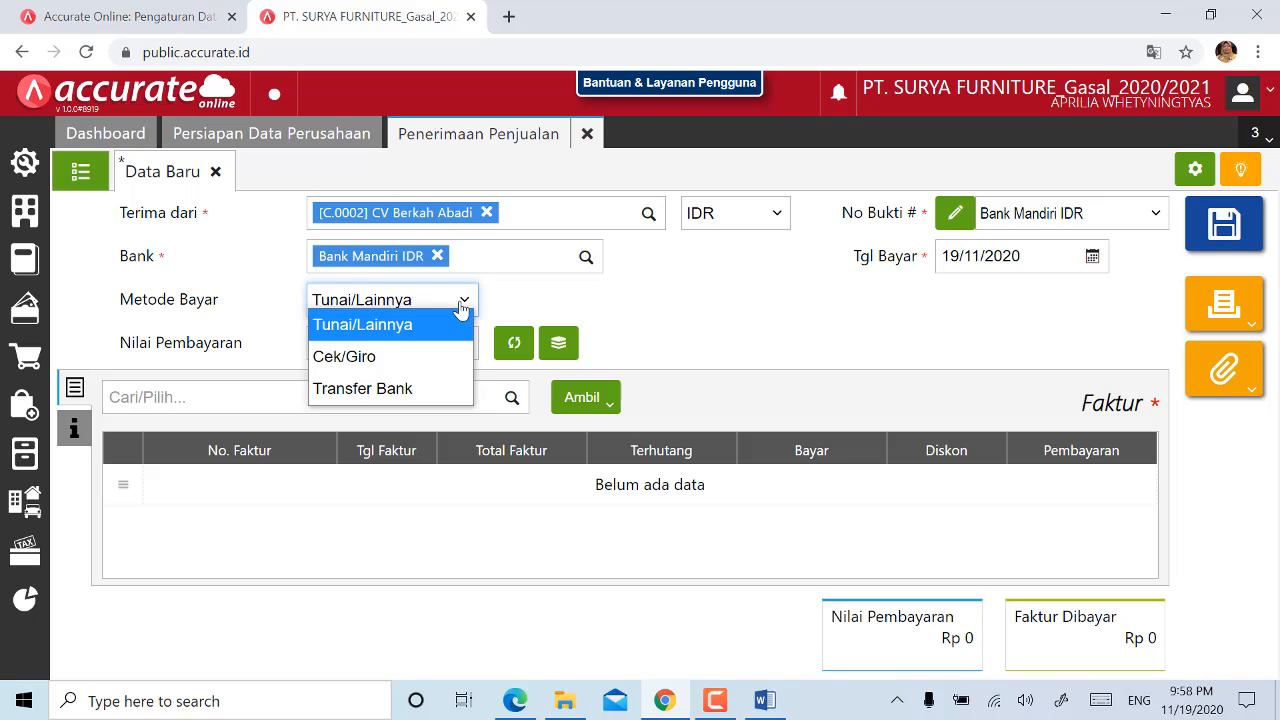
{"action": "left_click", "coordinate": [415, 390]}
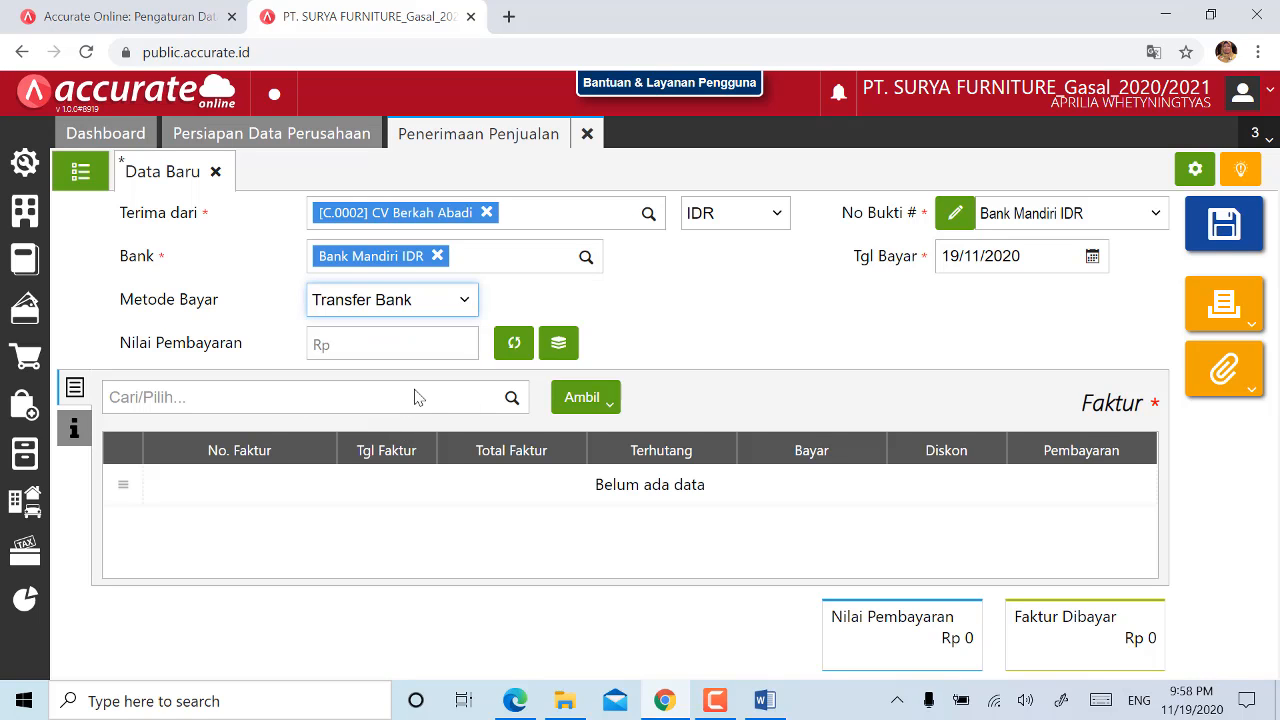
{"action": "left_click", "coordinate": [1047, 255]}
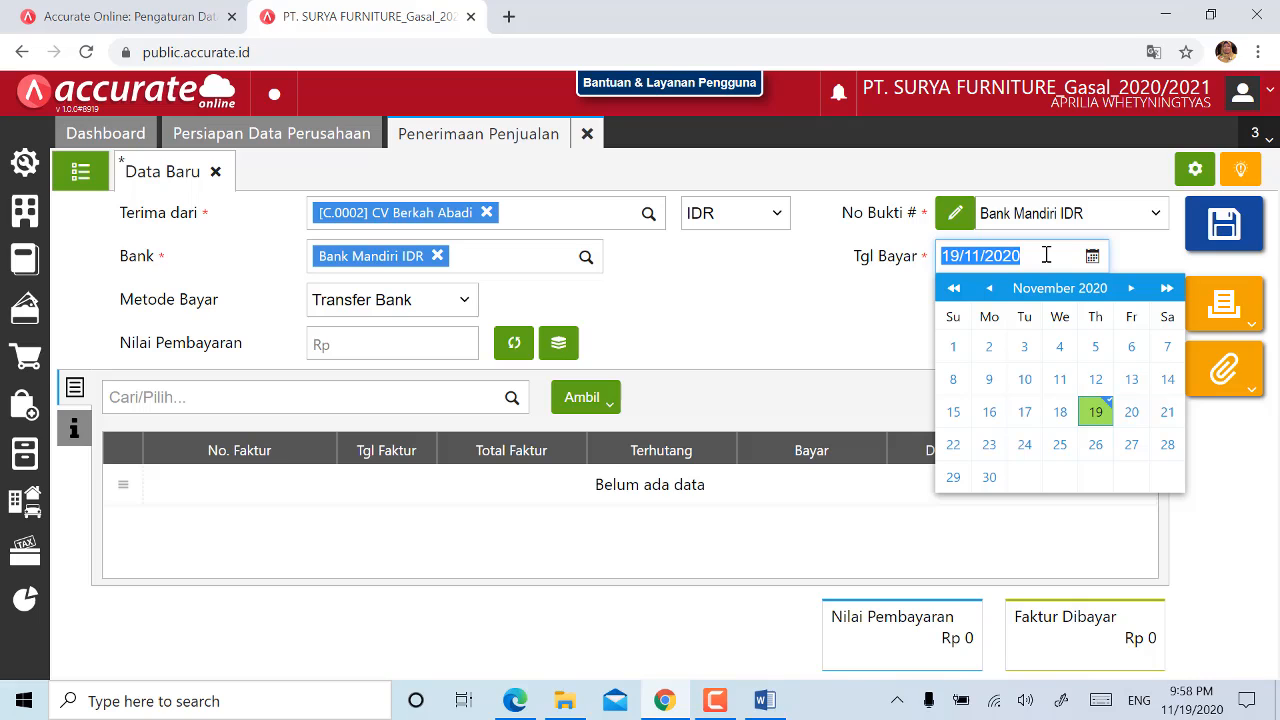
{"action": "type", "text": "311"}
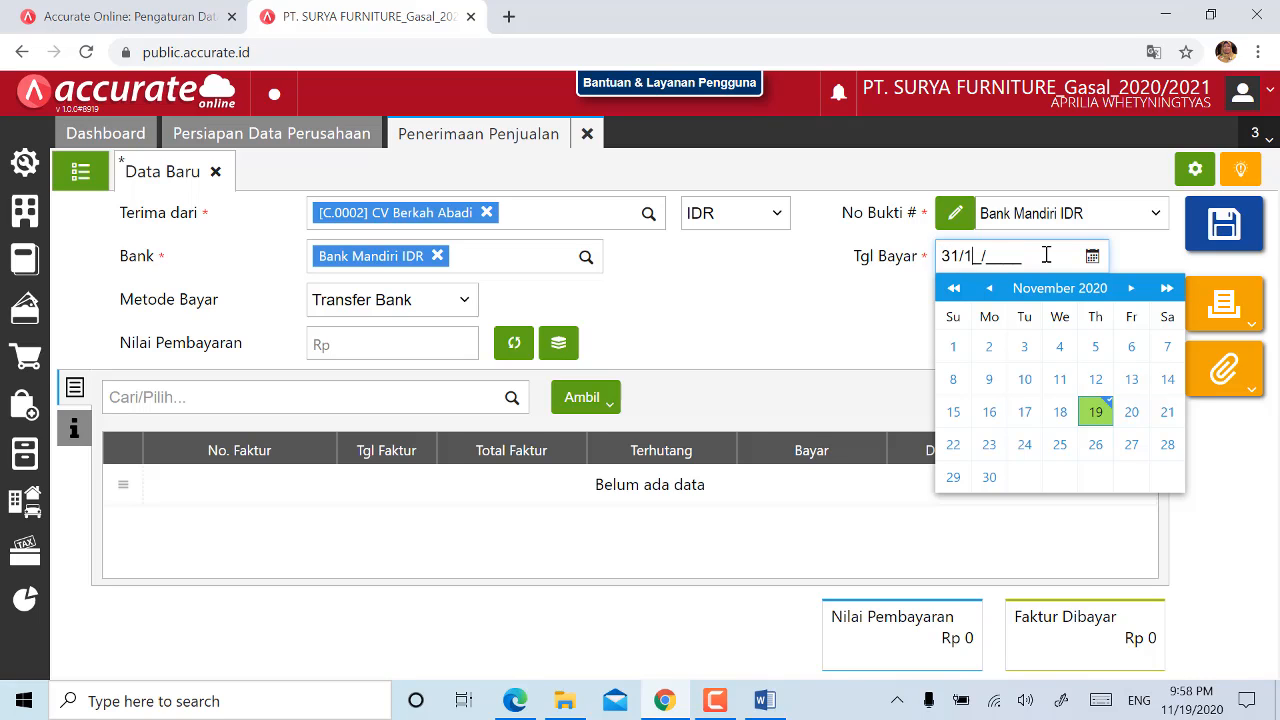
{"action": "key", "text": "BackSpace"}
{"action": "type", "text": "01/2019"}
{"action": "left_click", "coordinate": [886, 308]}
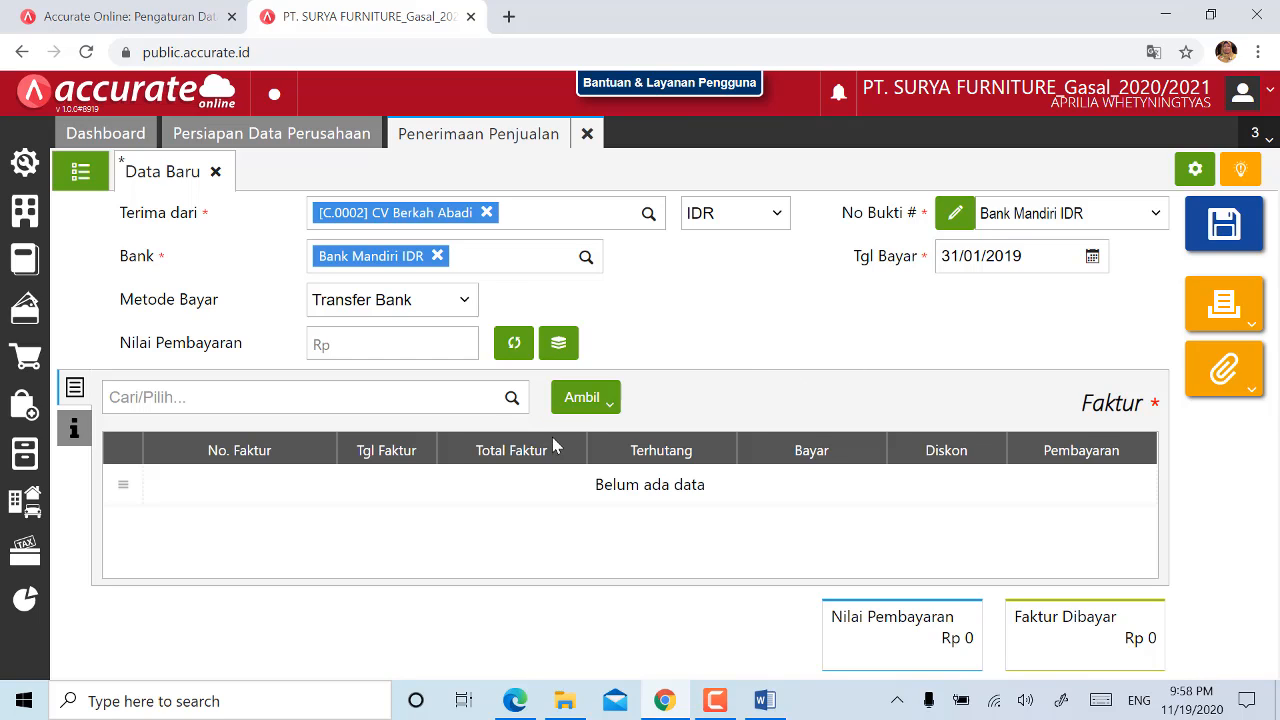
- Retrieve only the unpaid 09/01/2019 invoice SI.2019.01.00002 into the CV Berkah Abadi receipt
{"action": "left_click", "coordinate": [575, 405]}
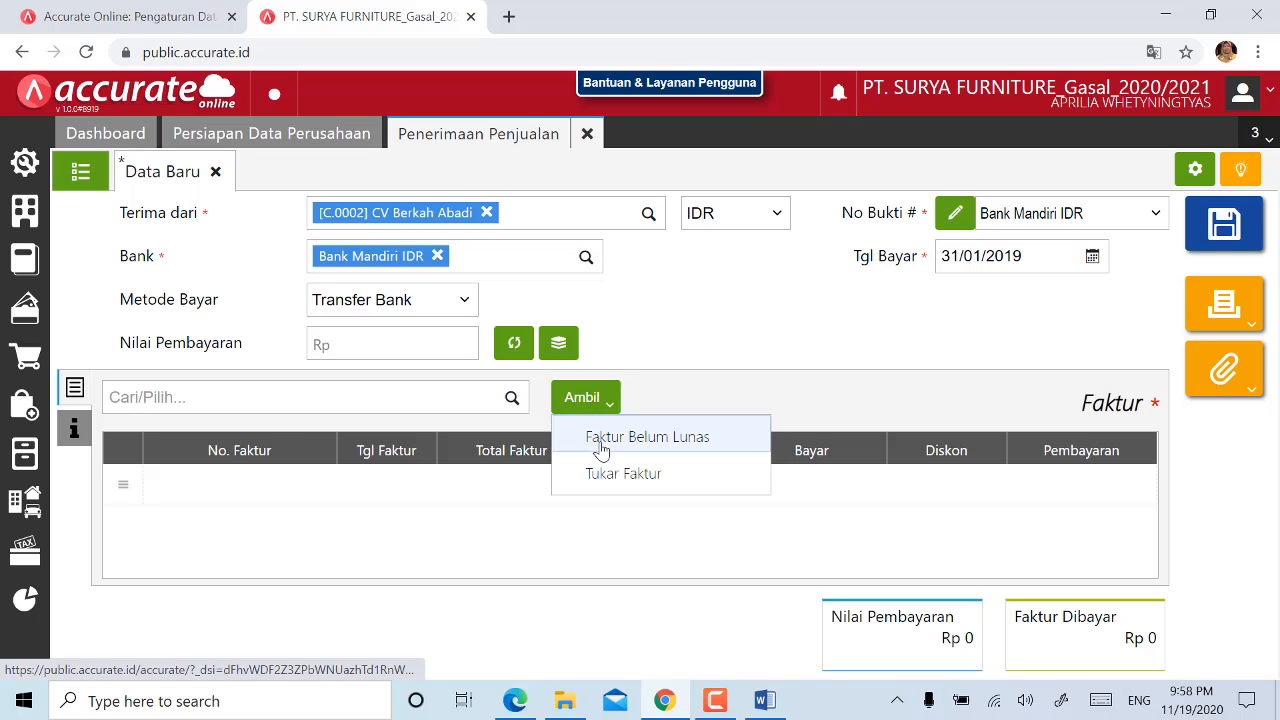
{"action": "left_click", "coordinate": [601, 447]}
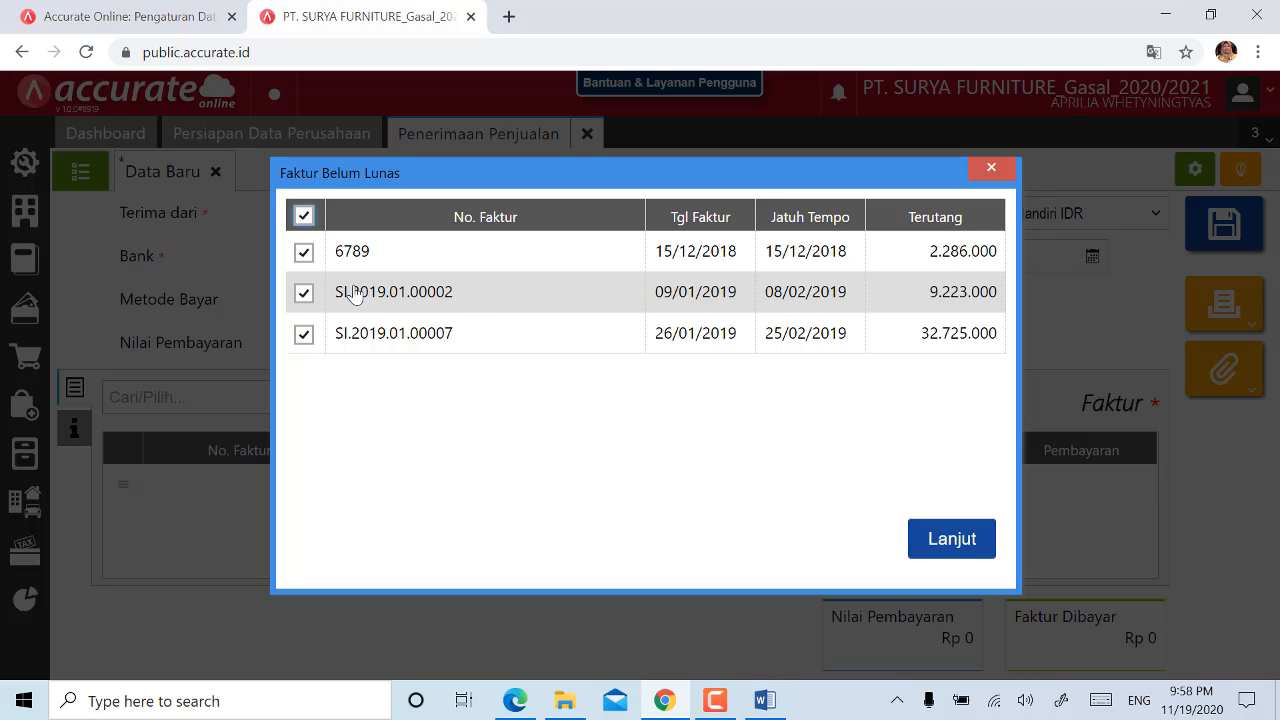
{"action": "left_click", "coordinate": [305, 254]}
{"action": "left_click", "coordinate": [951, 539]}
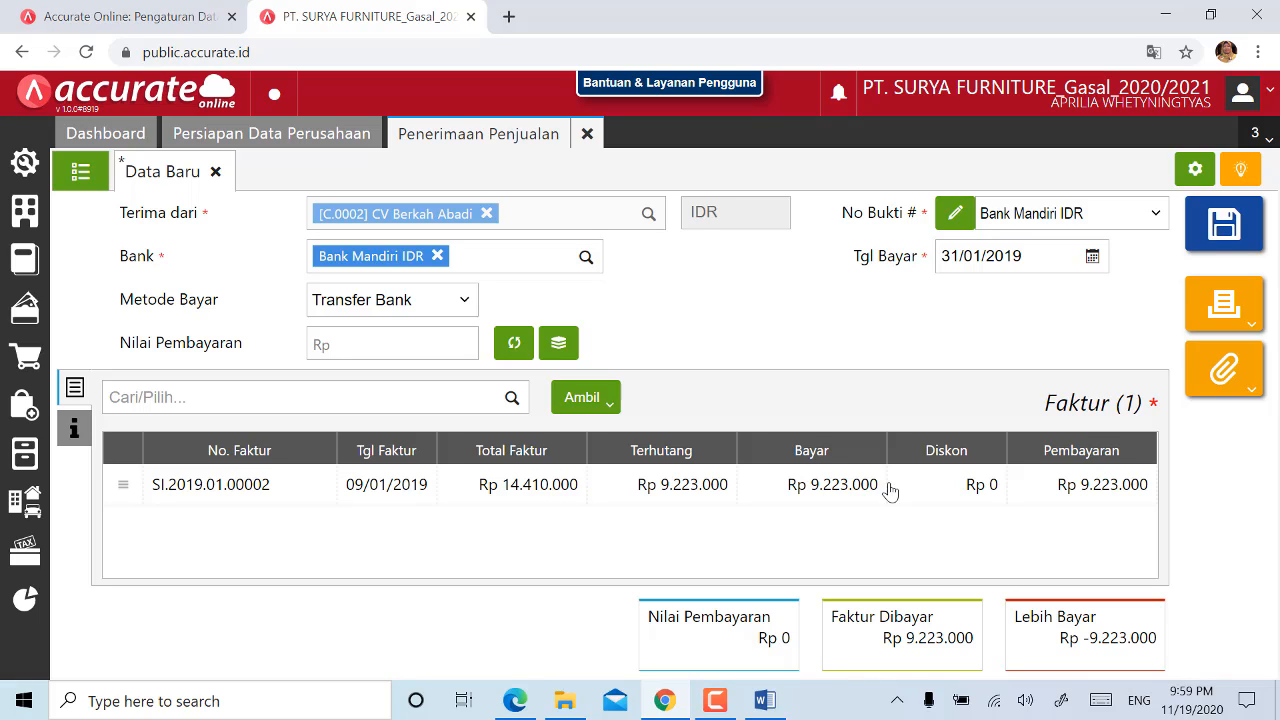
- Set the Nilai Pembayaran to Rp 15.000.000, save the receipt while accepting the overpayment, and close the Penerimaan Penjualan
{"action": "left_click", "coordinate": [352, 345]}
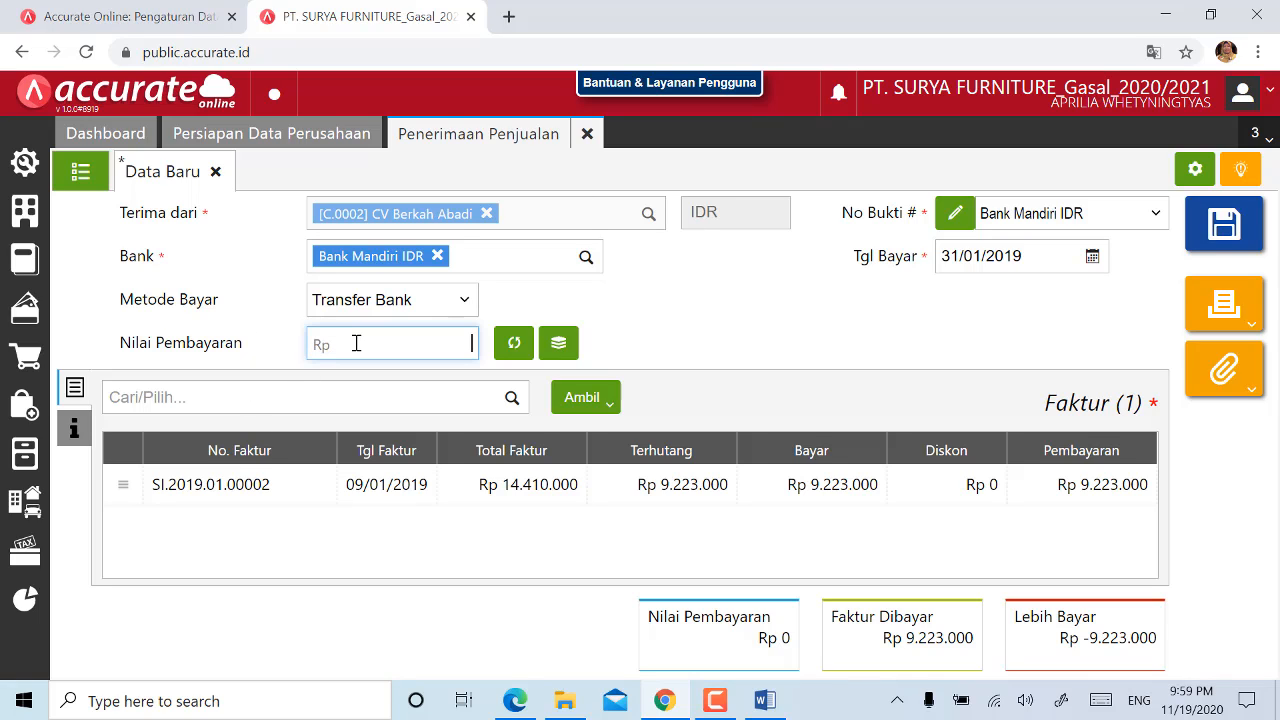
{"action": "type", "text": "15.000.000"}
{"action": "left_click", "coordinate": [741, 341]}
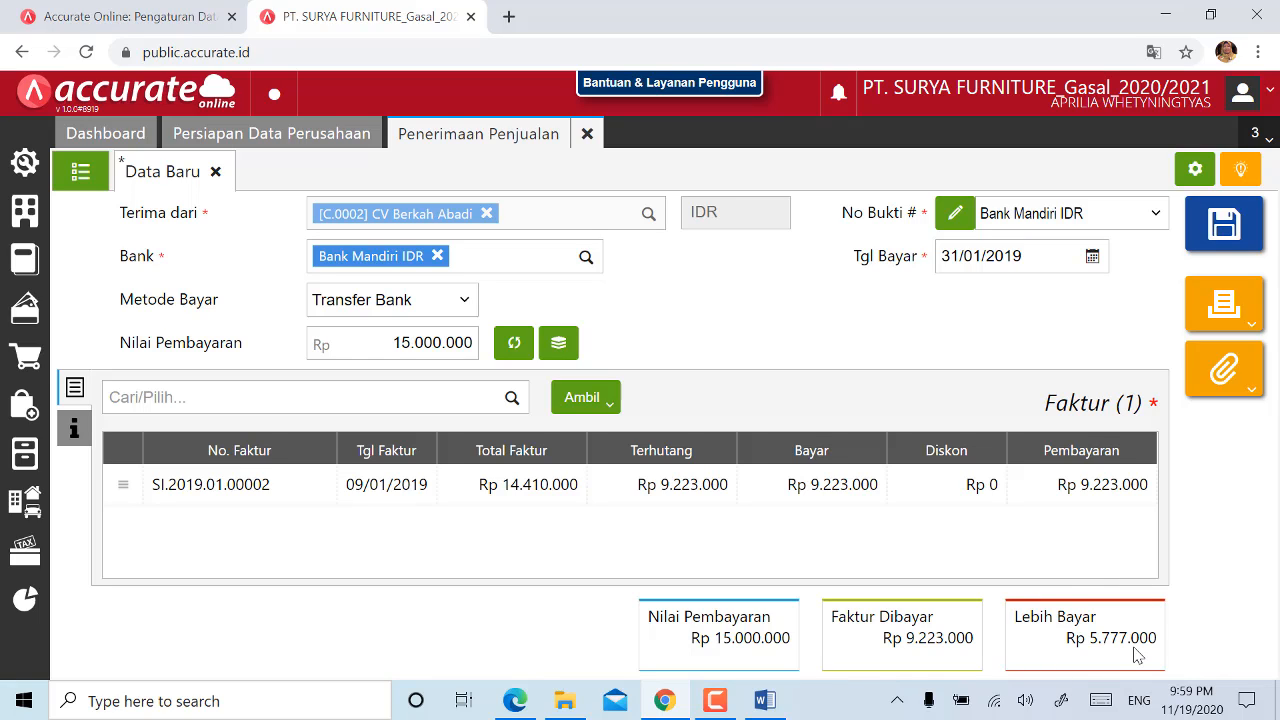
{"action": "left_click", "coordinate": [1220, 230]}
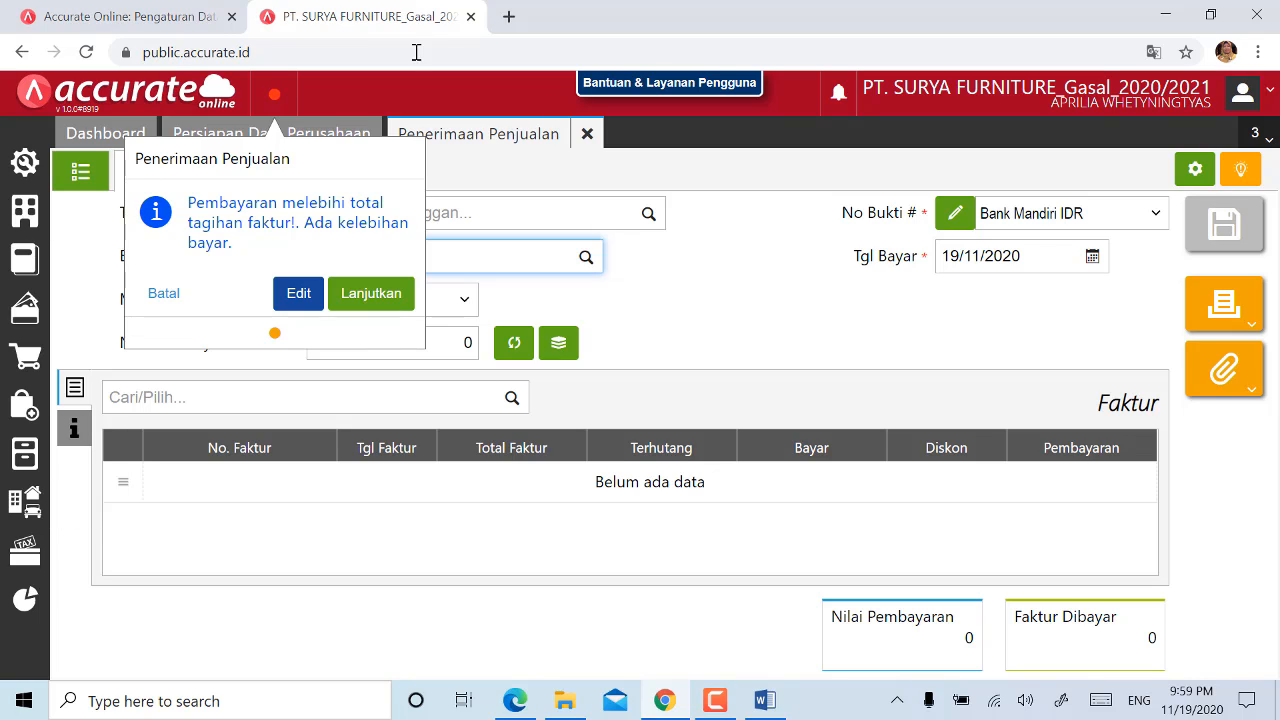
{"action": "left_click", "coordinate": [381, 311]}
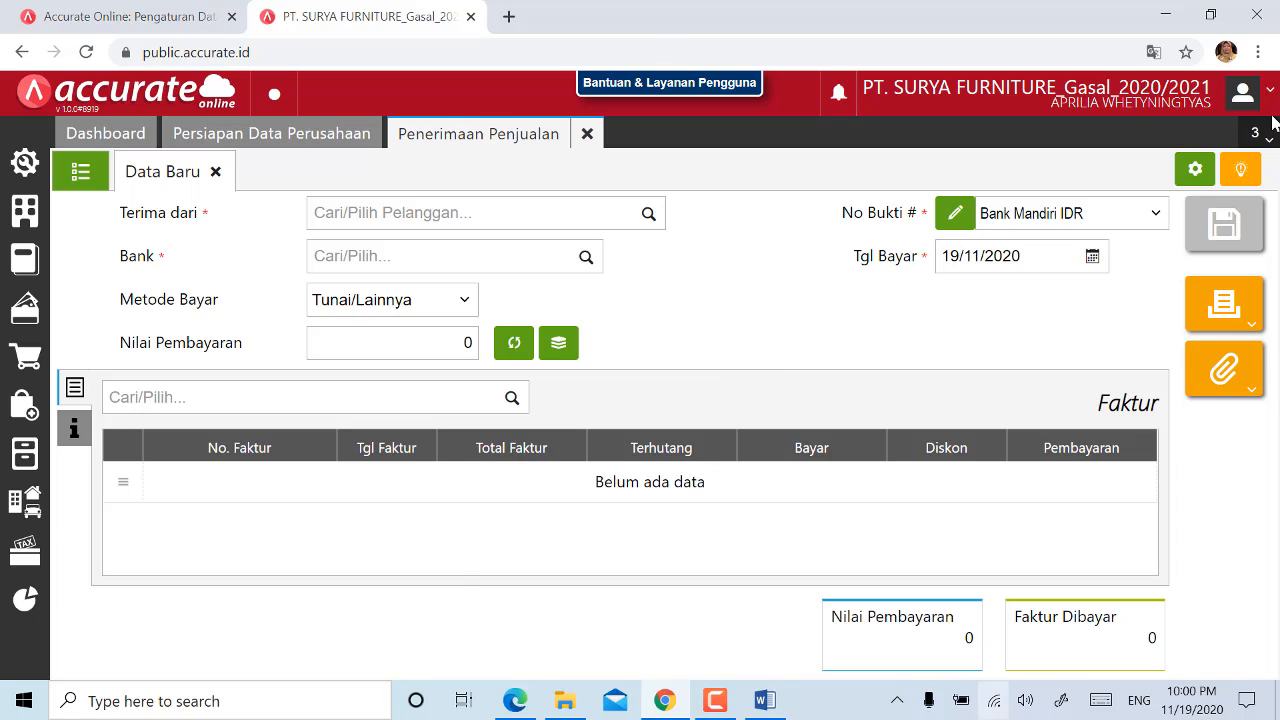
{"action": "left_click", "coordinate": [587, 135]}
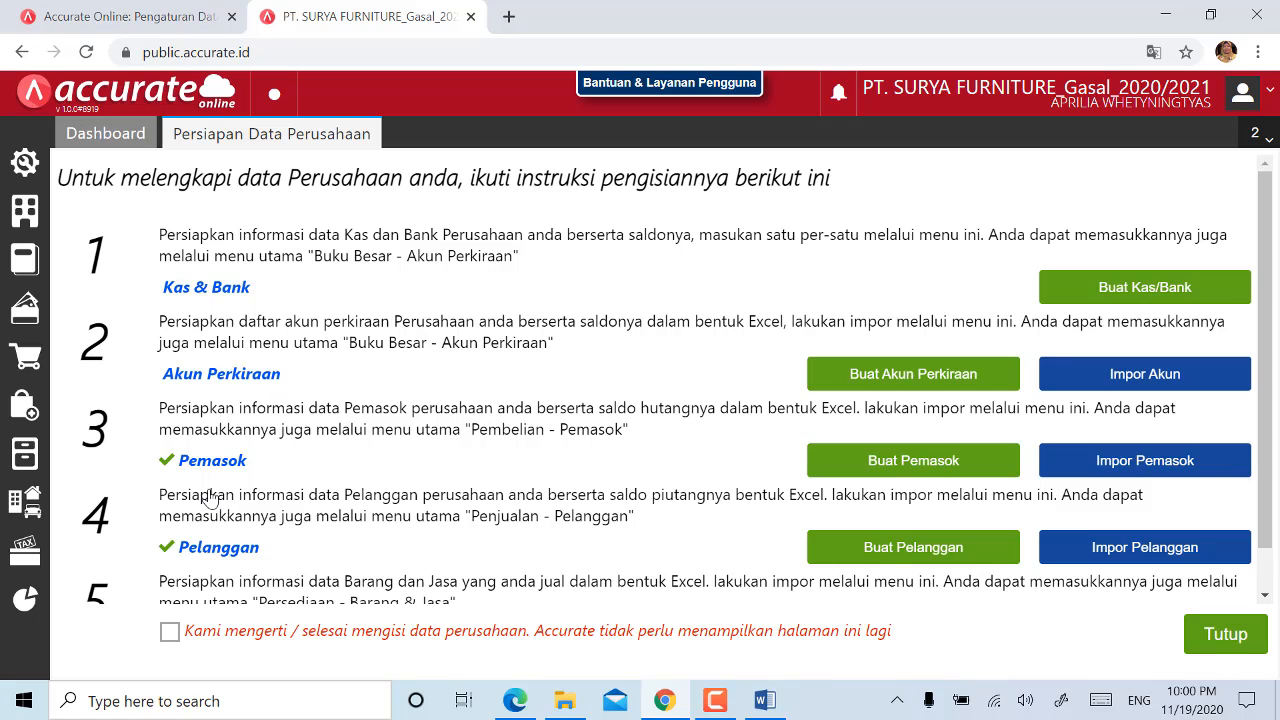
- Start another Penerimaan Penjualan for CV Berkah Abadi for returning the overpayment
{"action": "left_click", "coordinate": [36, 383]}
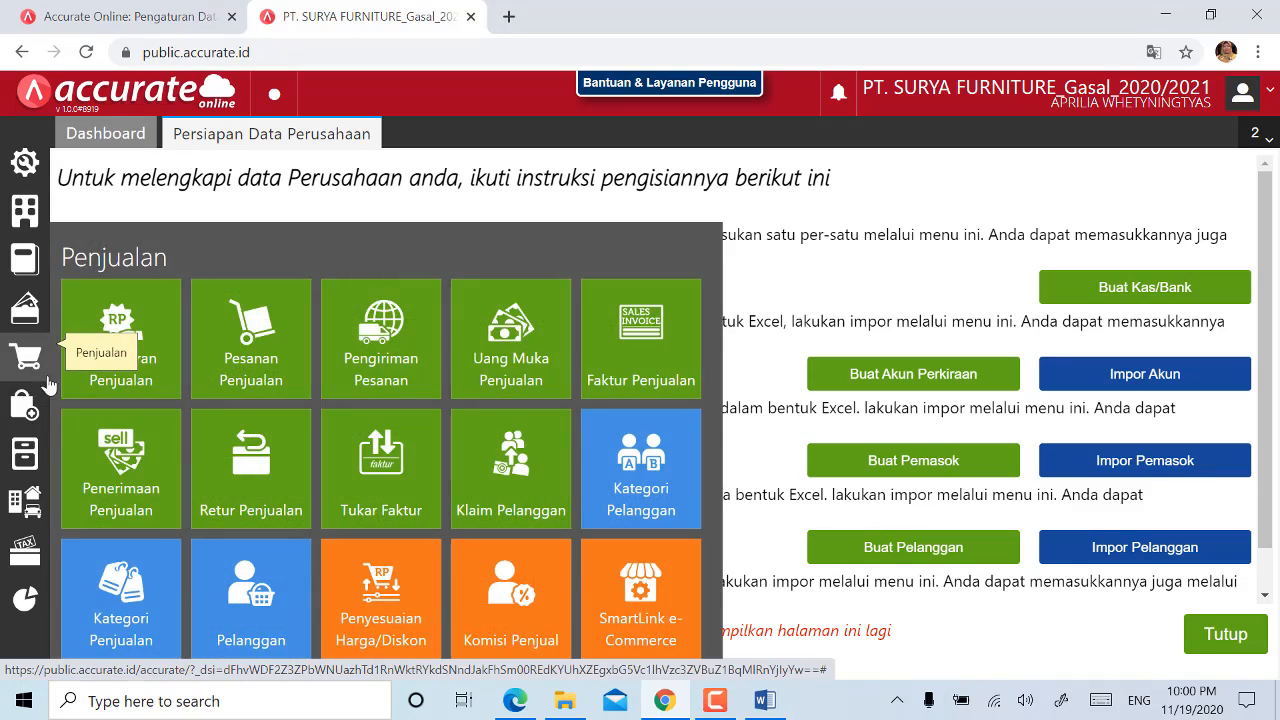
{"action": "left_click", "coordinate": [127, 513]}
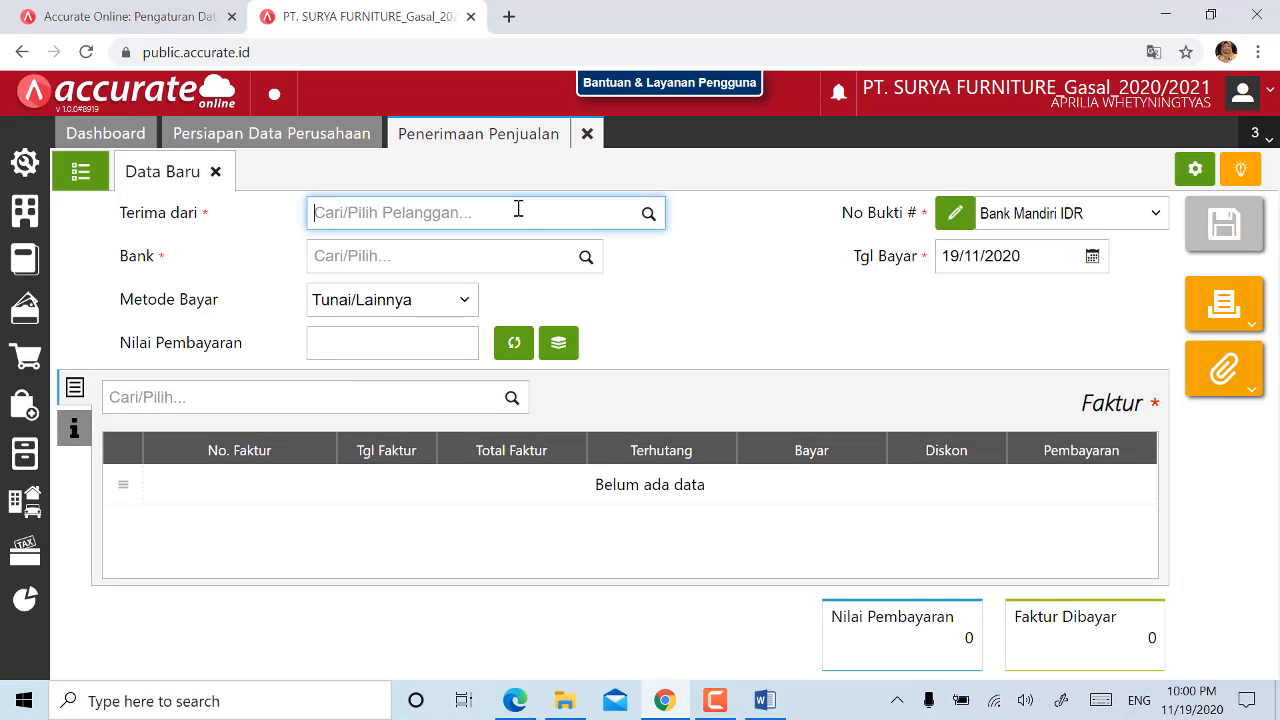
{"action": "type", "text": "BER"}
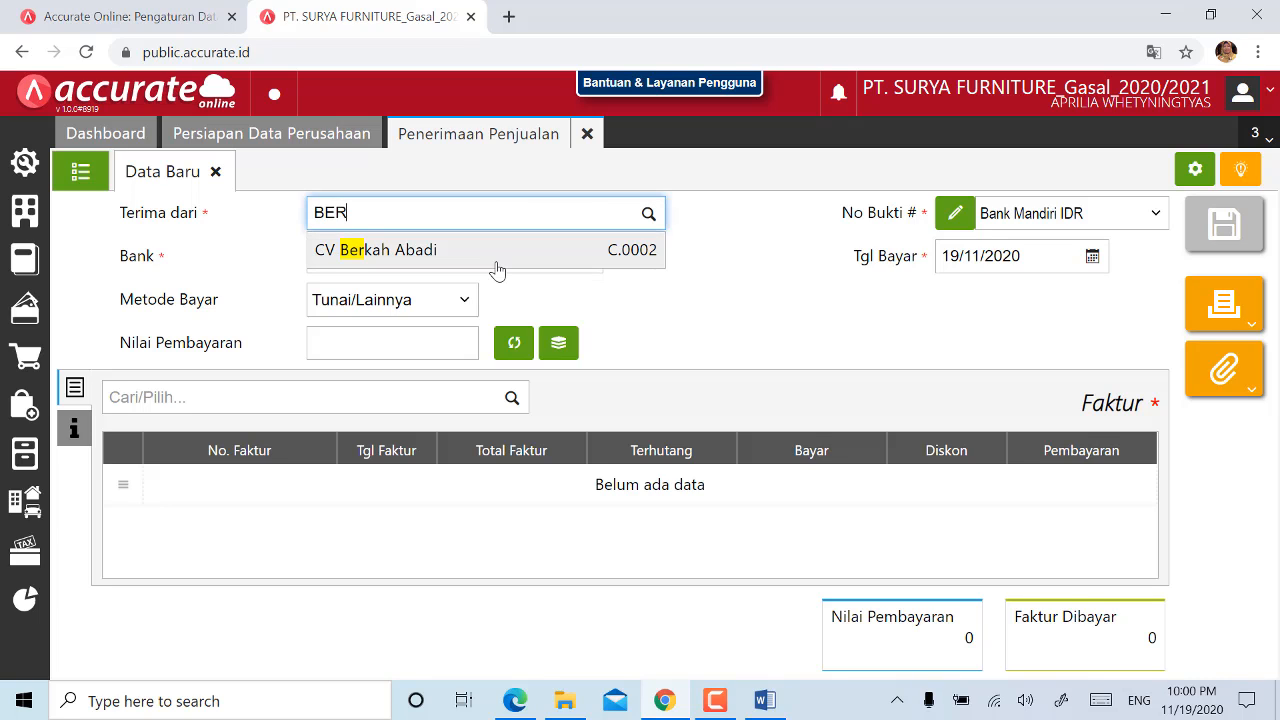
{"action": "left_click", "coordinate": [495, 262]}
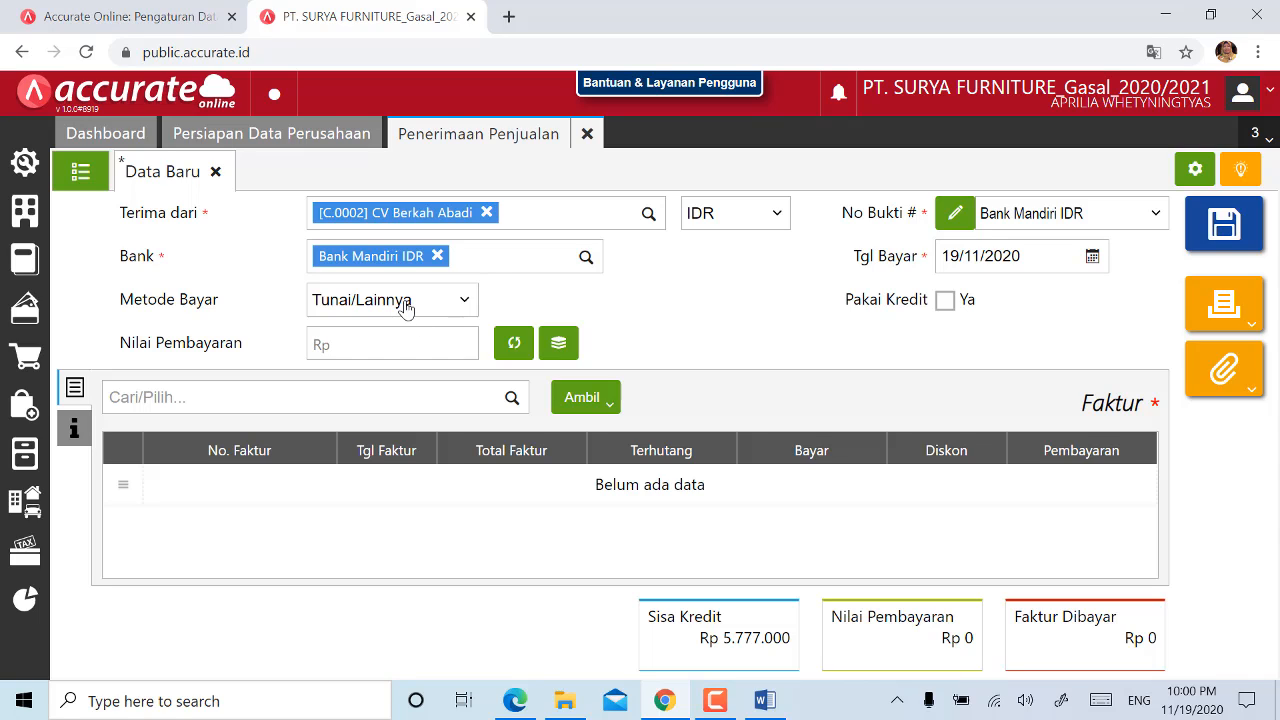
- Set the refund entry's payment method to Transfer Bank and its payment date to 31/01/2019
{"action": "left_click", "coordinate": [464, 300]}
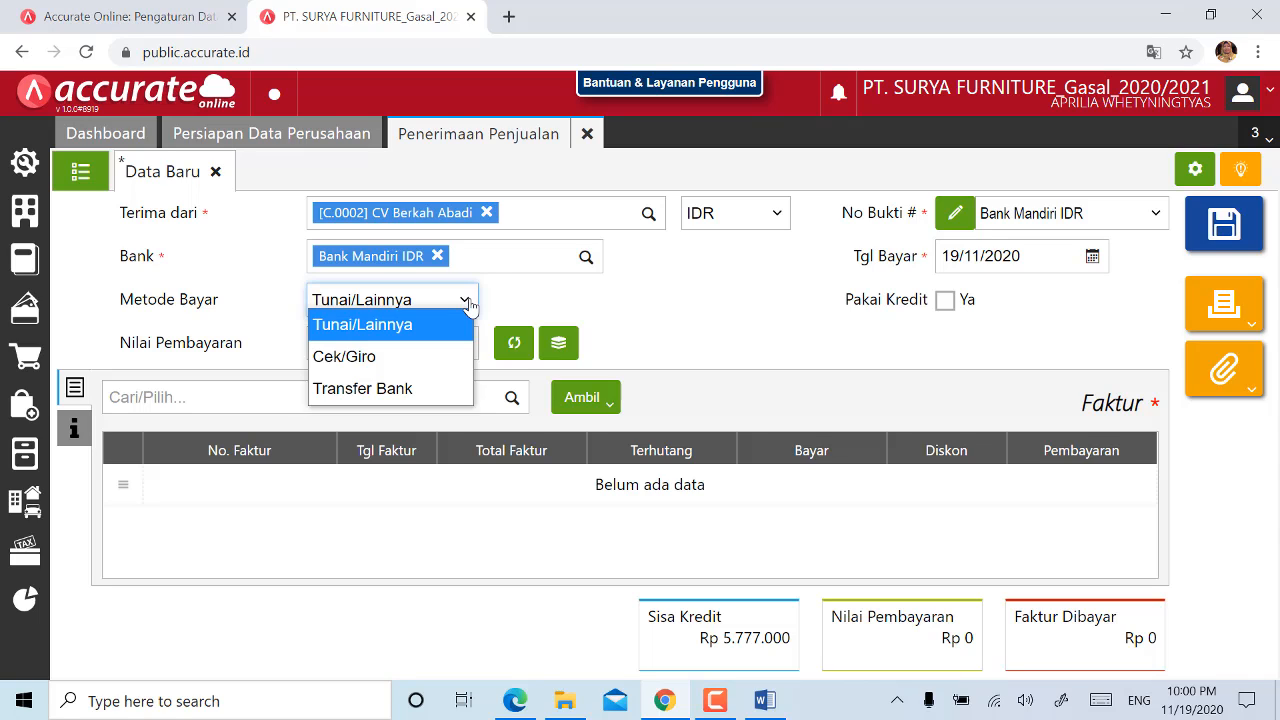
{"action": "left_click", "coordinate": [428, 392]}
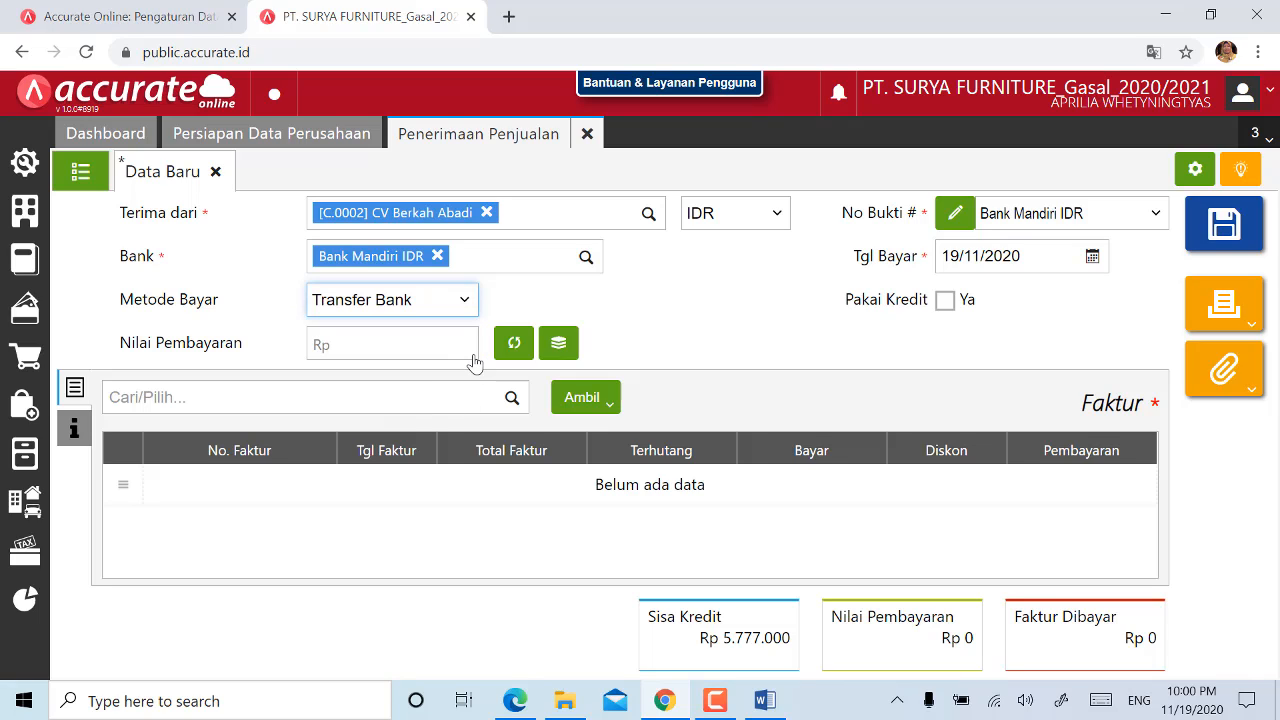
{"action": "left_click", "coordinate": [1045, 266]}
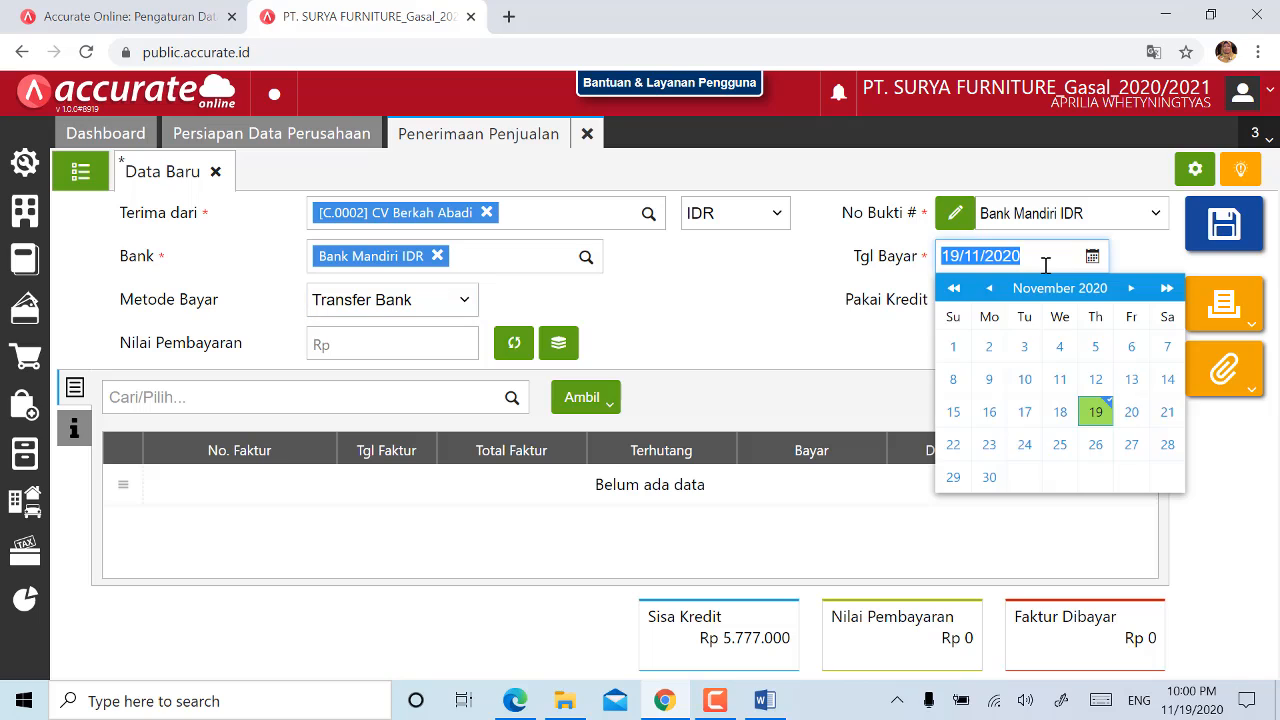
{"action": "type", "text": "31/"}
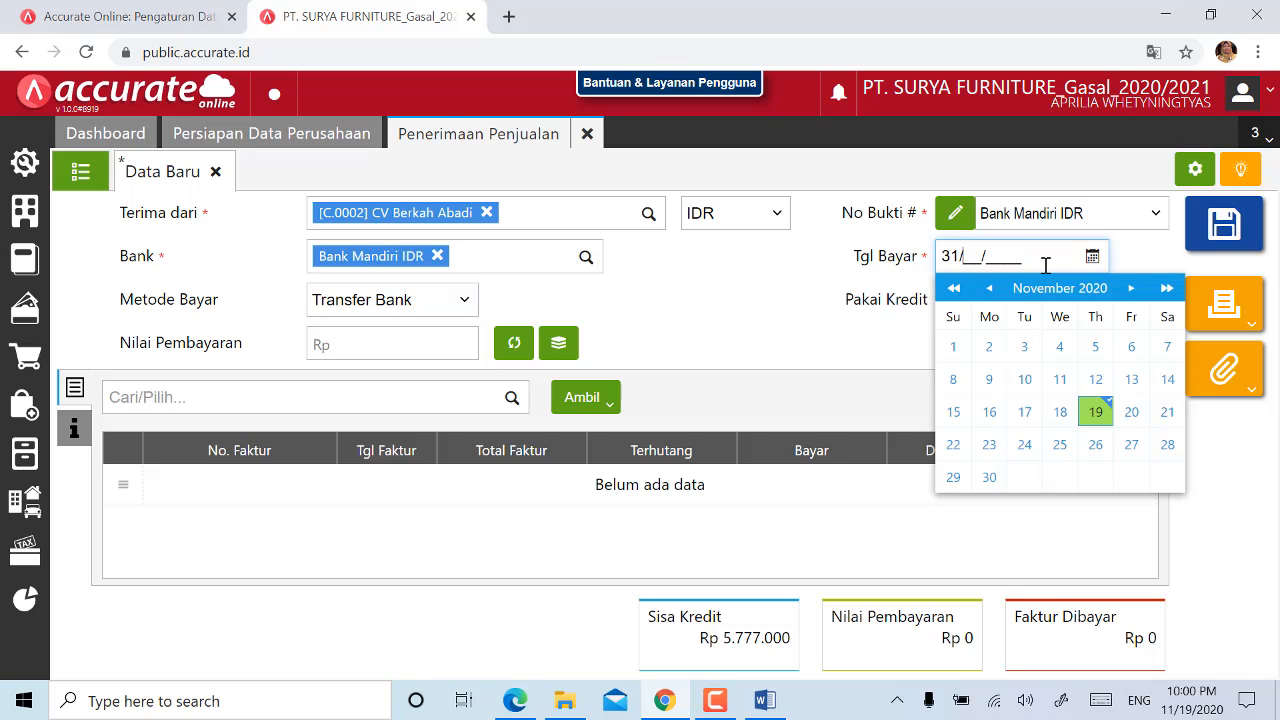
{"action": "type", "text": "01/2019"}
{"action": "left_click", "coordinate": [845, 363]}
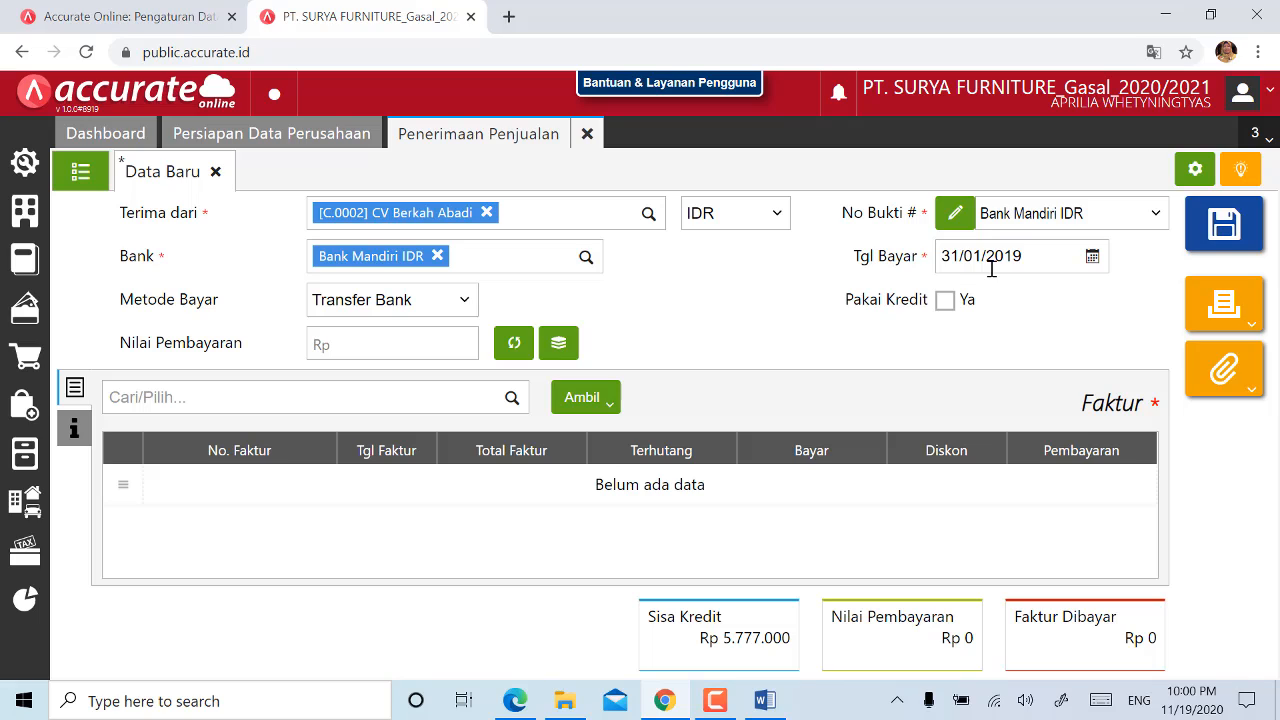
- Return CV Berkah Abadi's full remaining credit of Rp 5.777.000 with Pakai Kredit and Retur Kredit enabled, and save and close the Penerimaan Penjualan
{"action": "left_click", "coordinate": [945, 300]}
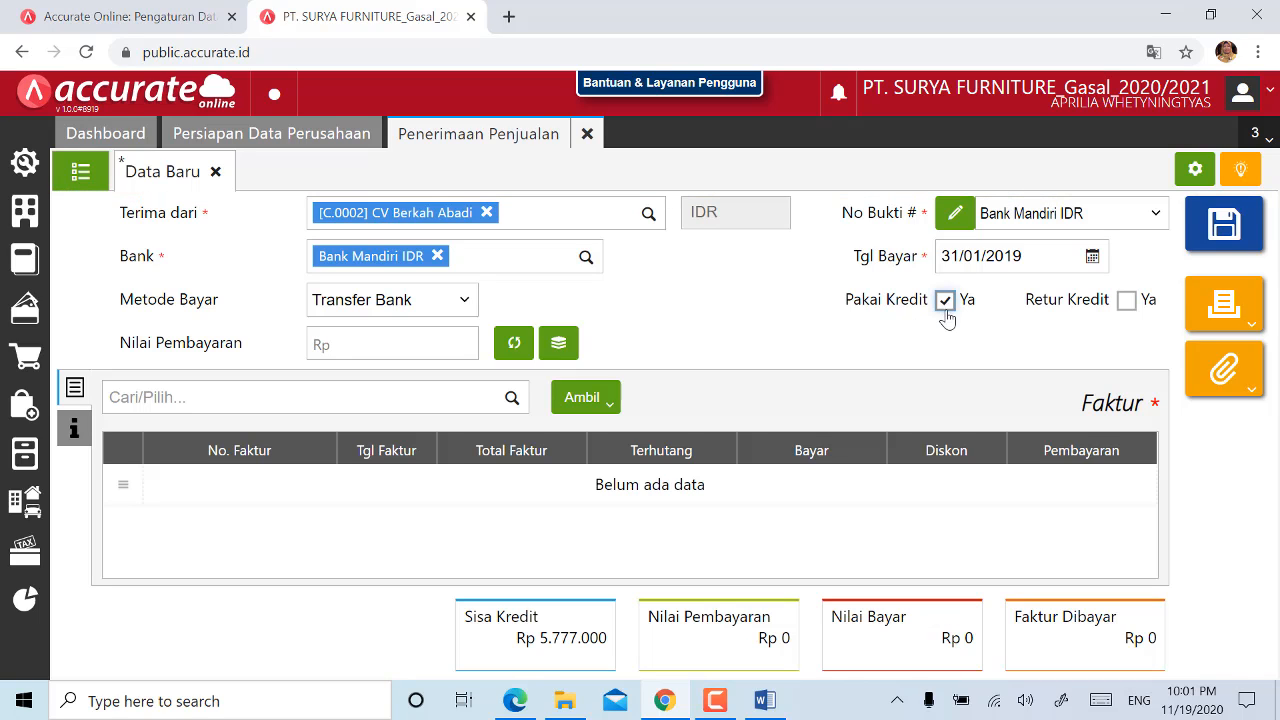
{"action": "left_click", "coordinate": [1127, 302]}
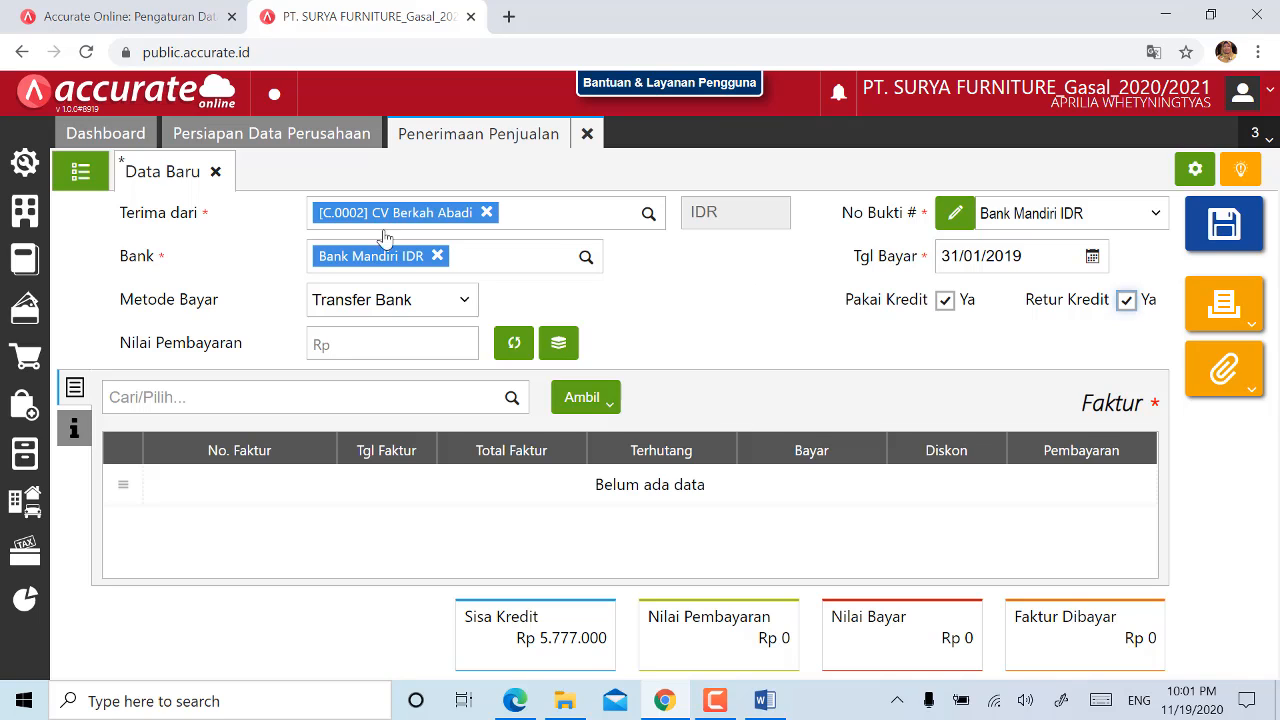
{"action": "left_click", "coordinate": [513, 345]}
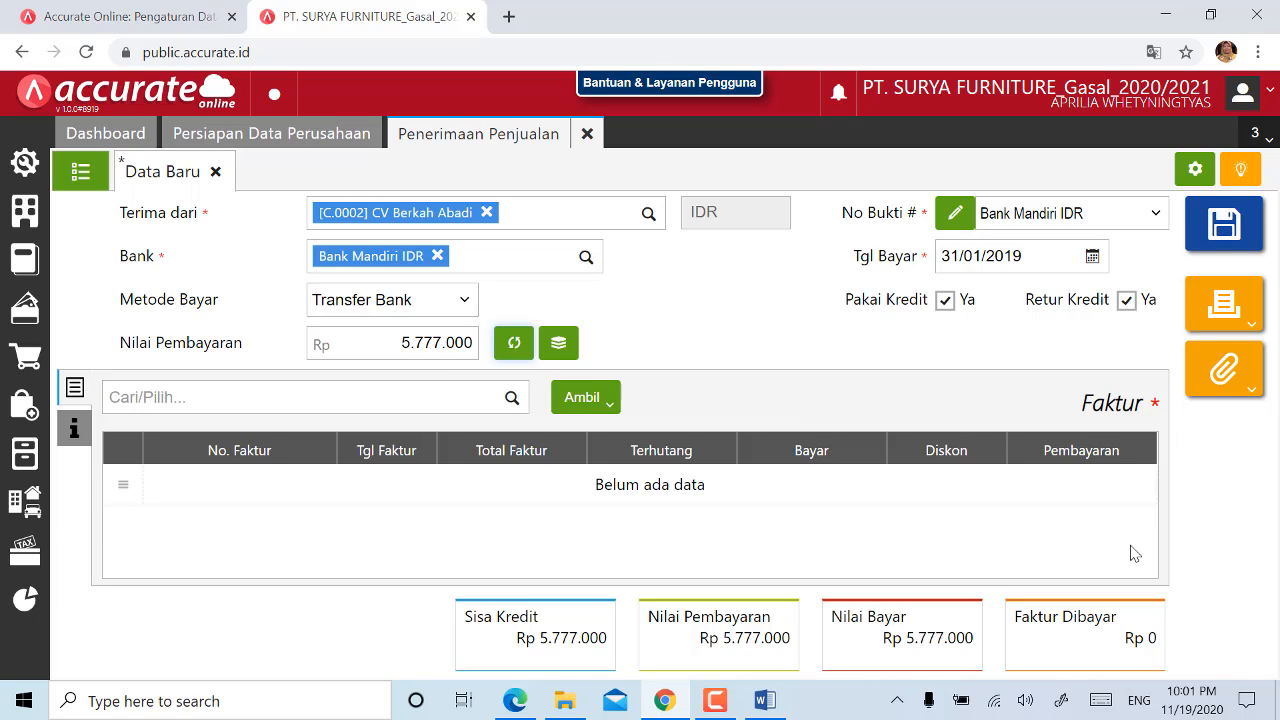
{"action": "left_click", "coordinate": [1205, 235]}
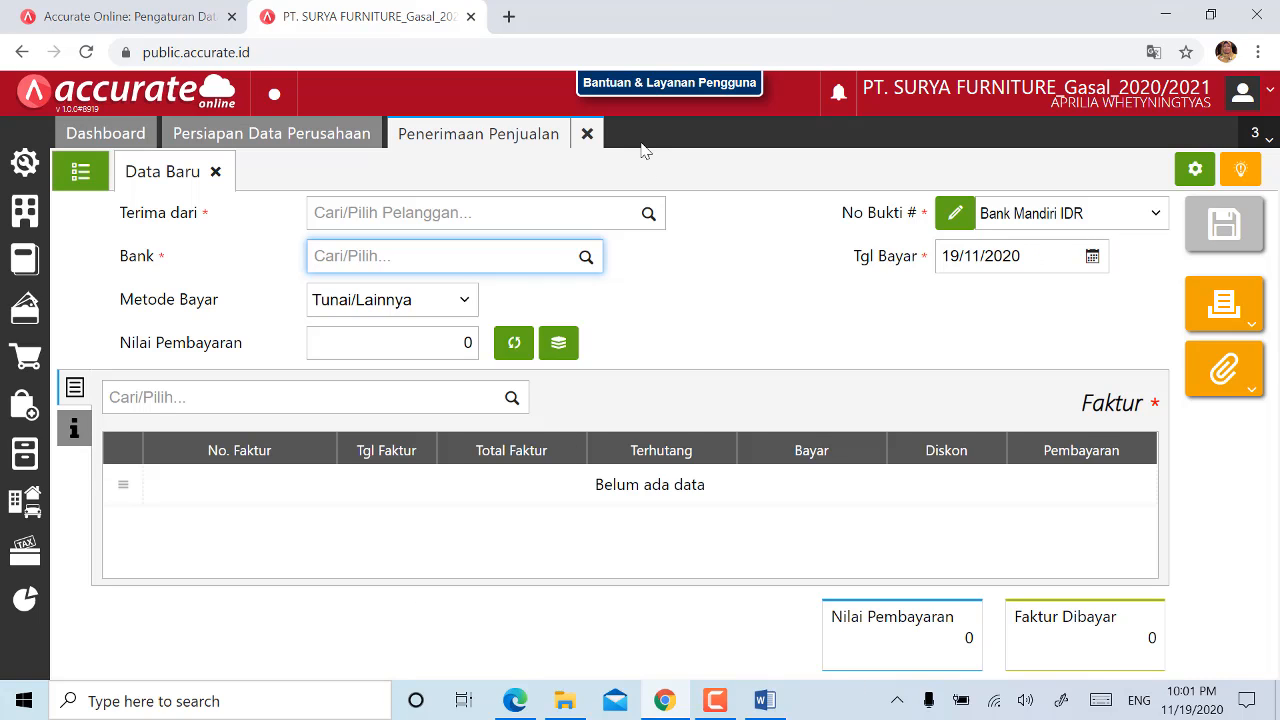
{"action": "left_click", "coordinate": [587, 134]}
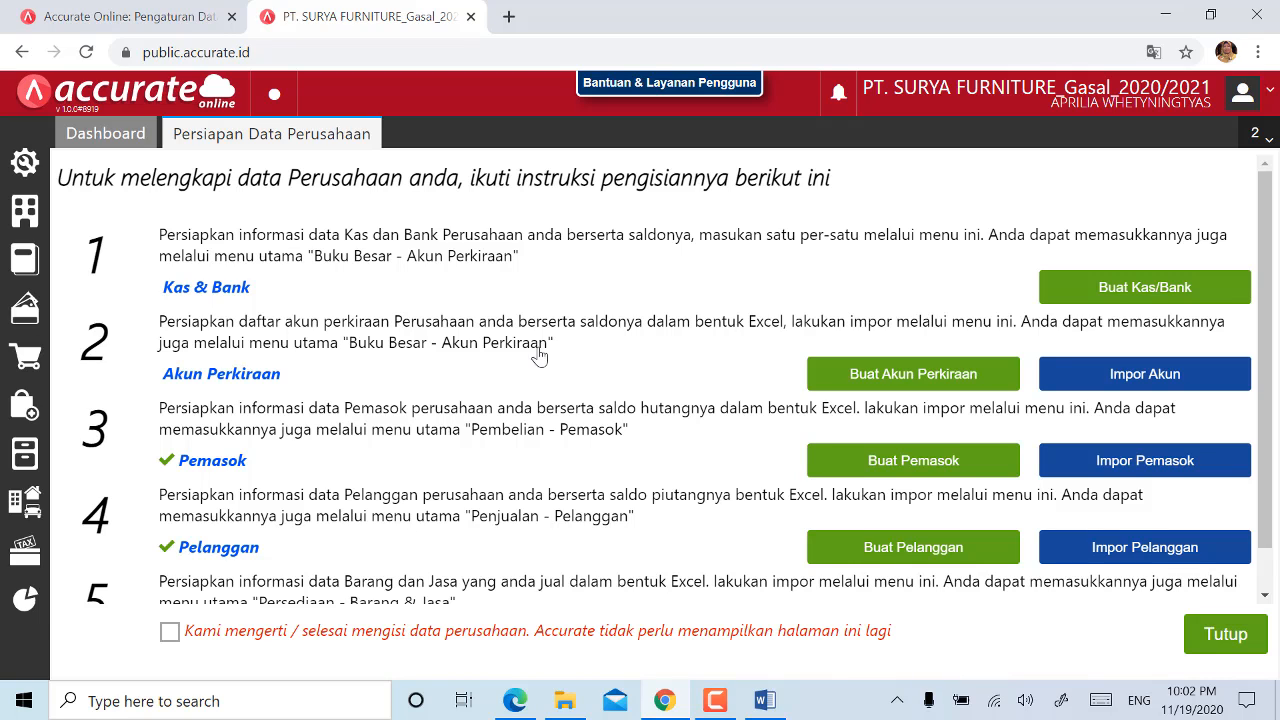
- Generate the Neraca (Induk Skontro) financial report as of 31/01/2019
{"action": "left_click", "coordinate": [22, 605]}
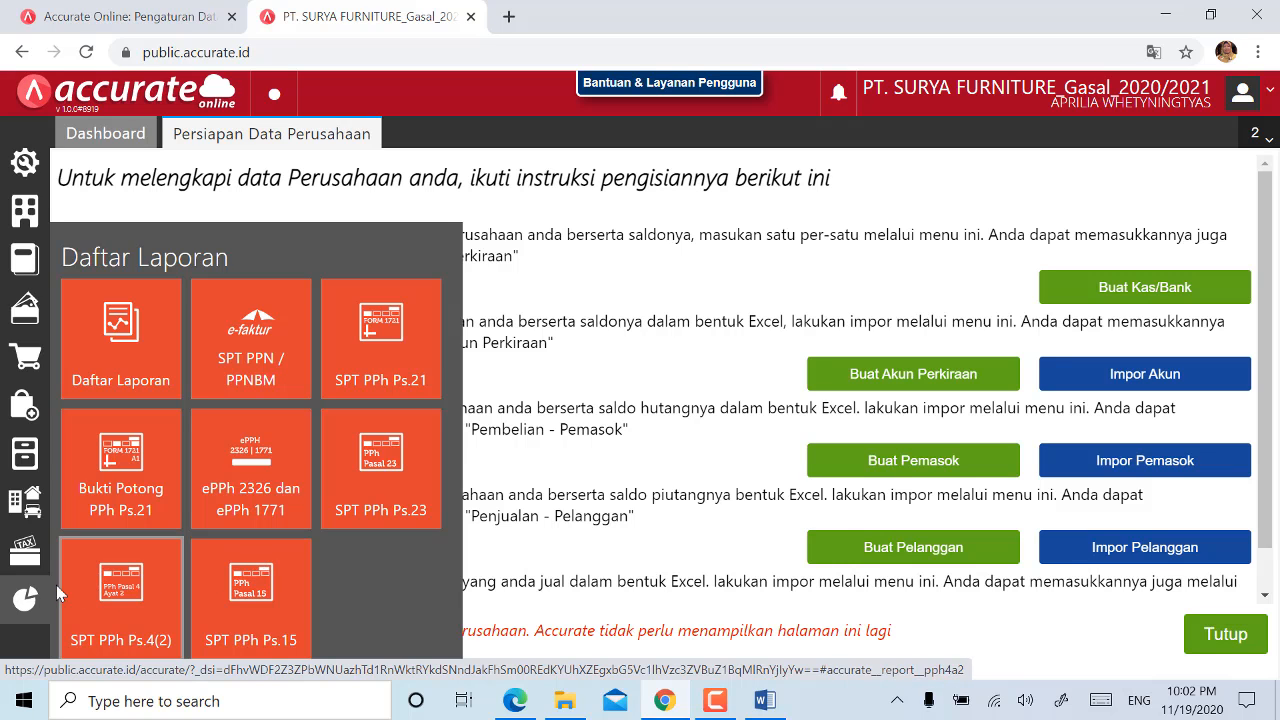
{"action": "left_click", "coordinate": [105, 344]}
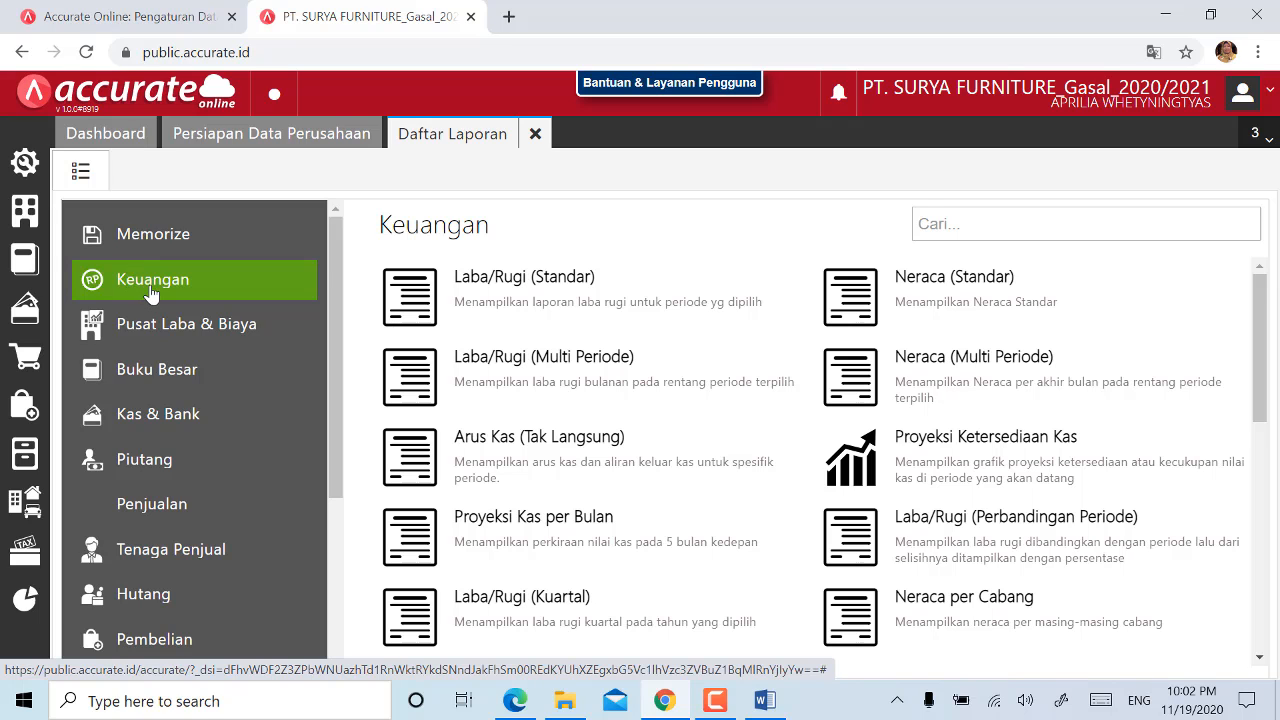
{"action": "scroll", "coordinate": [820, 471], "scroll_direction": "down", "scroll_amount": 2}
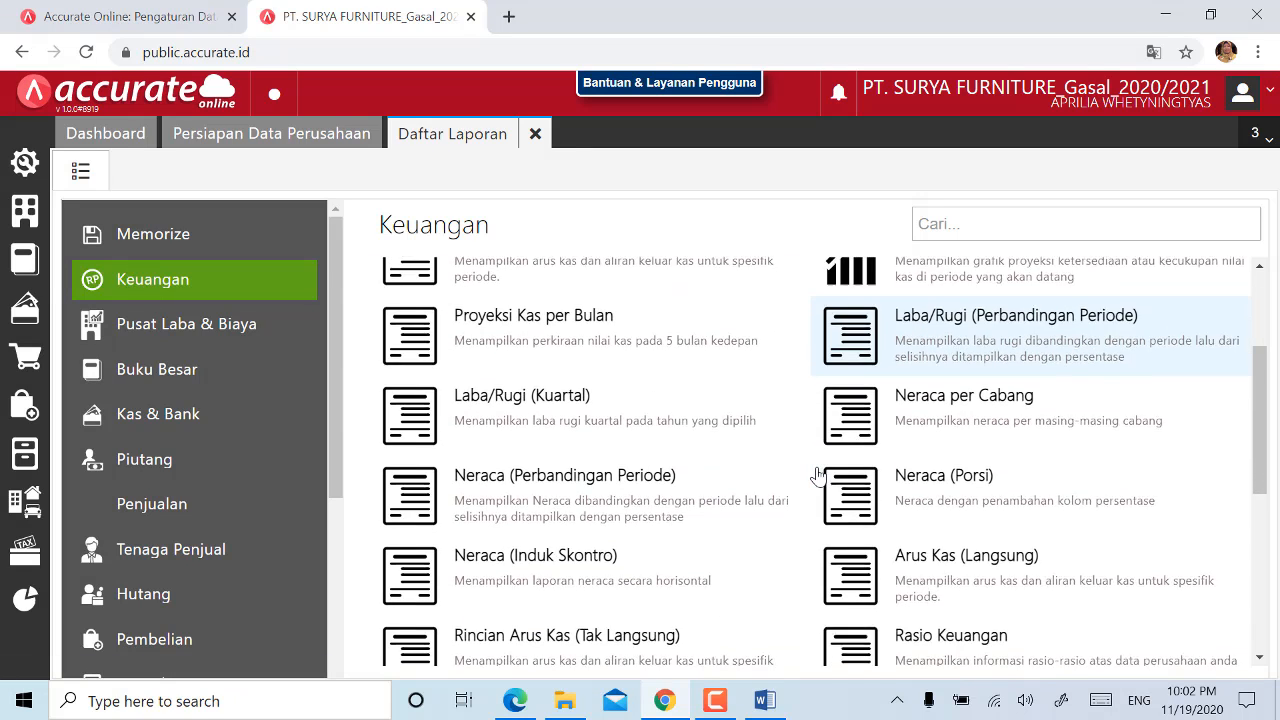
{"action": "scroll", "coordinate": [818, 477], "scroll_direction": "down", "scroll_amount": 1}
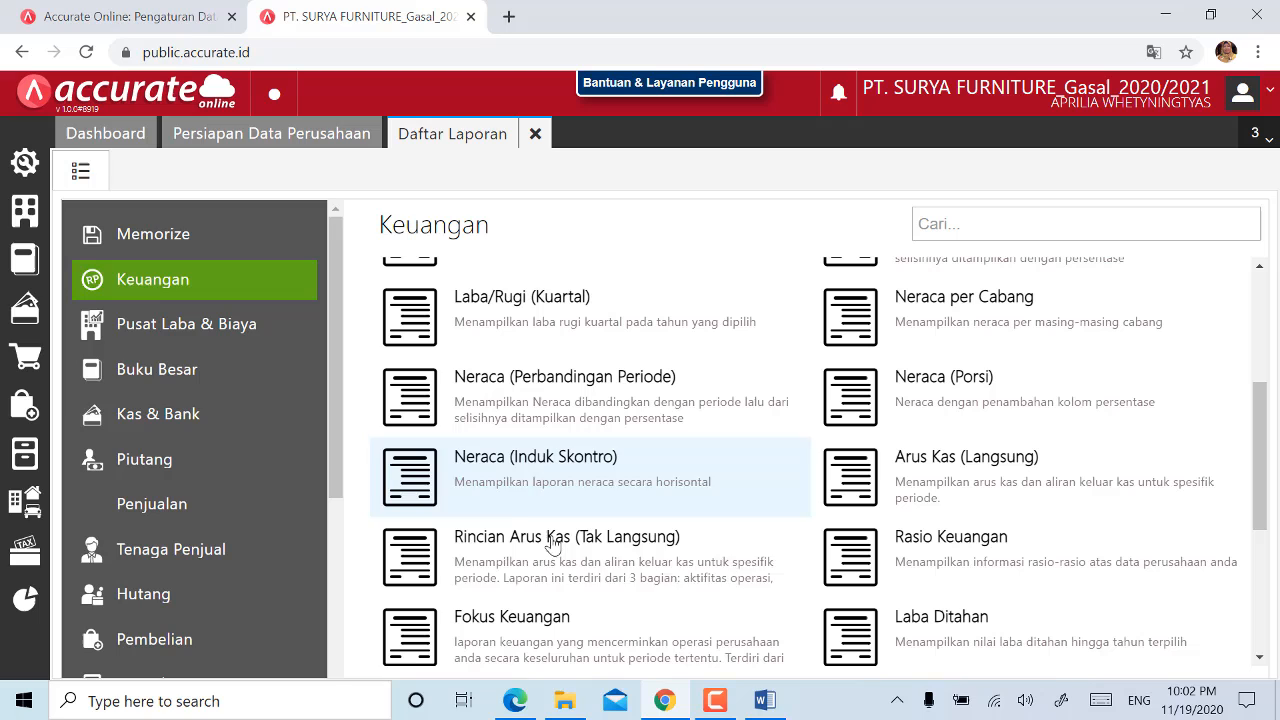
{"action": "left_click", "coordinate": [505, 480]}
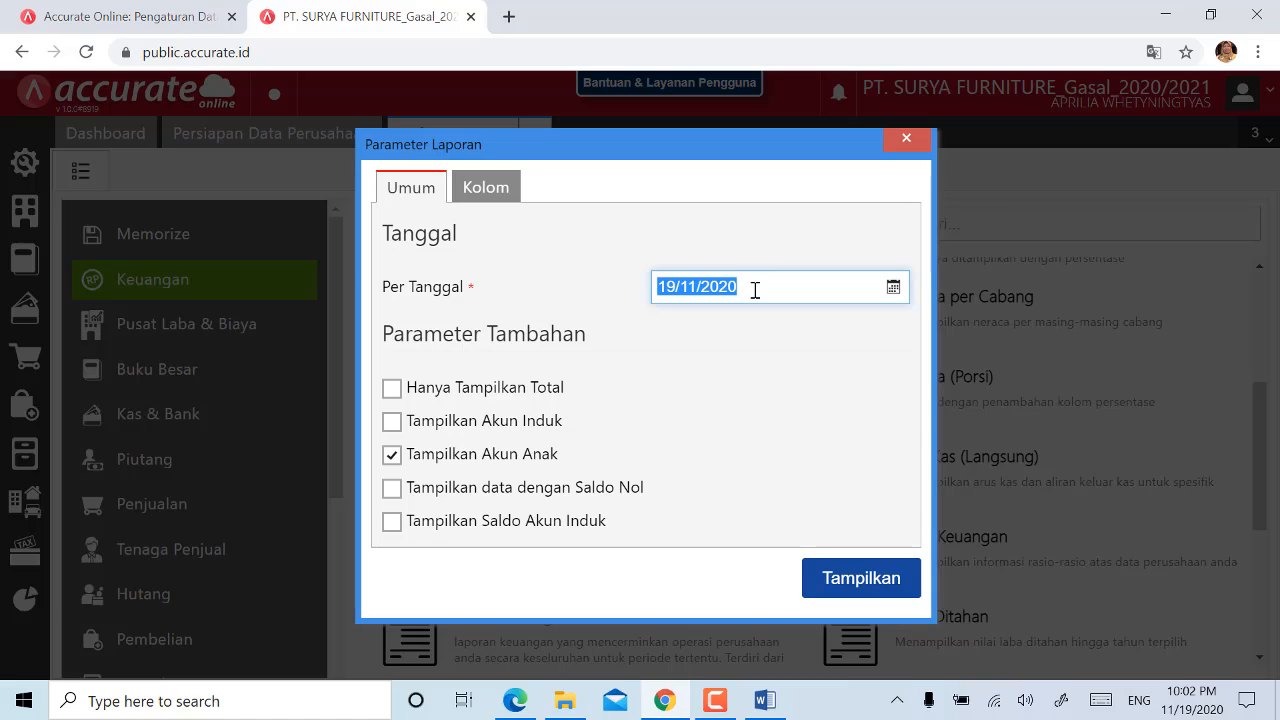
{"action": "type", "text": "31/"}
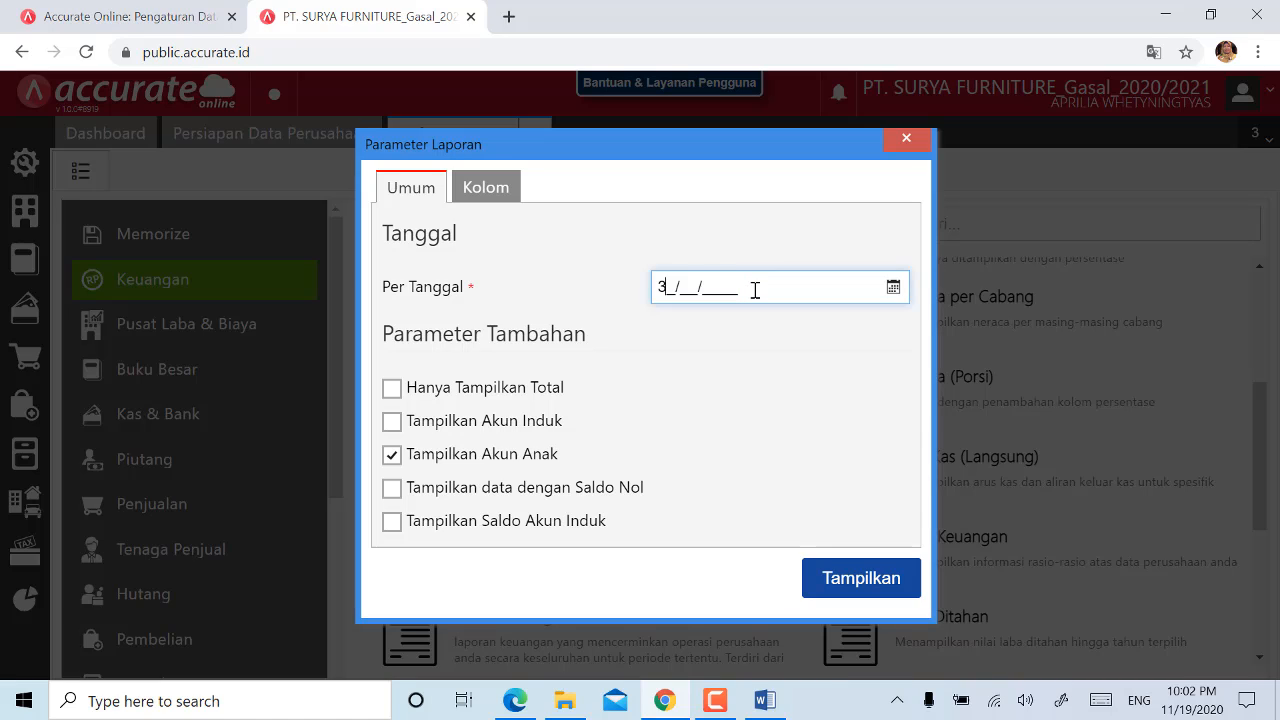
{"action": "type", "text": "01/2019"}
{"action": "left_click", "coordinate": [841, 592]}
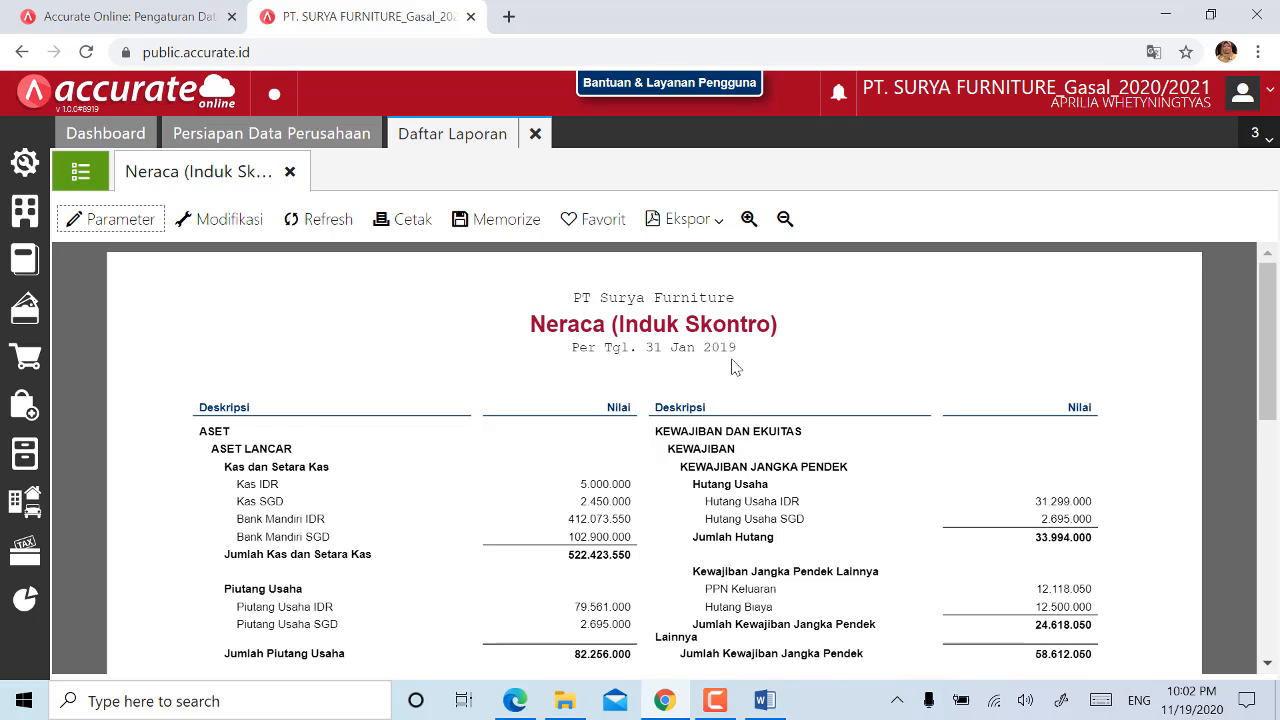
- Examine the balance sheet's asset, liability and equity sections, comparing Jumlah Aset with Jumlah Kewajiban dan Ekuitas
{"action": "scroll", "coordinate": [732, 367], "scroll_direction": "down", "scroll_amount": 7}
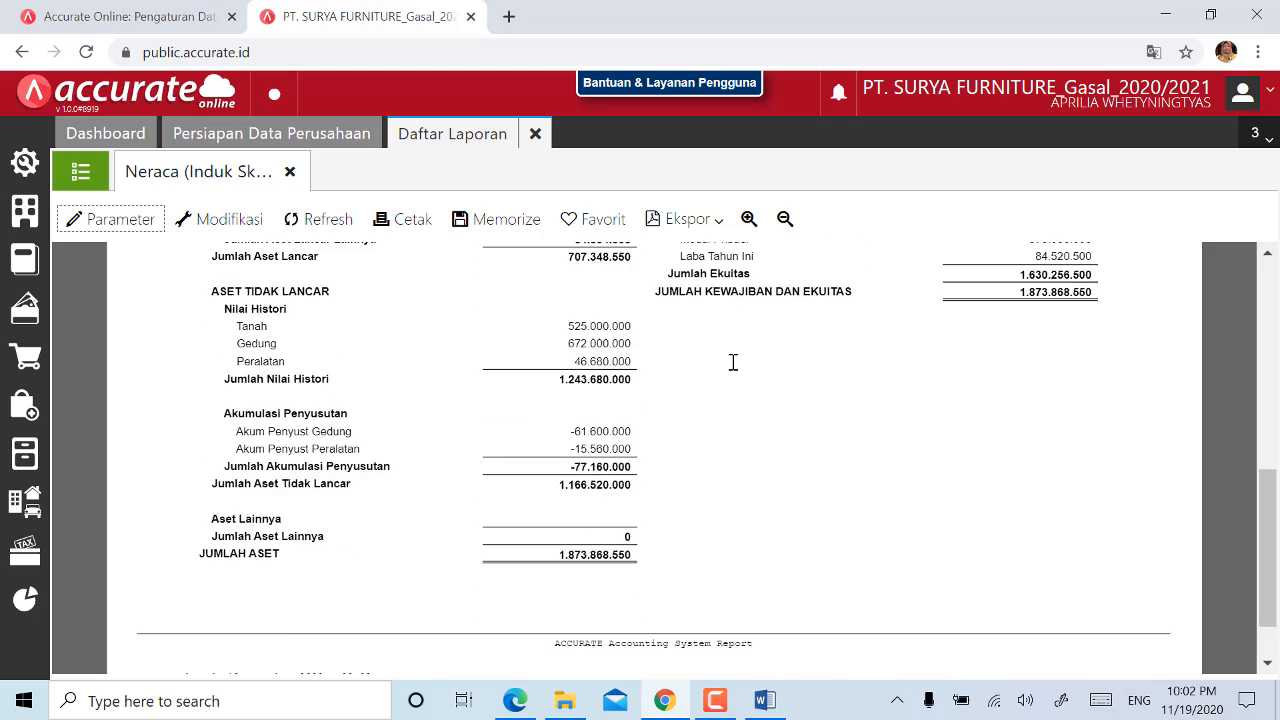
{"action": "scroll", "coordinate": [733, 362], "scroll_direction": "down", "scroll_amount": 1}
{"action": "scroll", "coordinate": [725, 397], "scroll_direction": "up", "scroll_amount": 5}
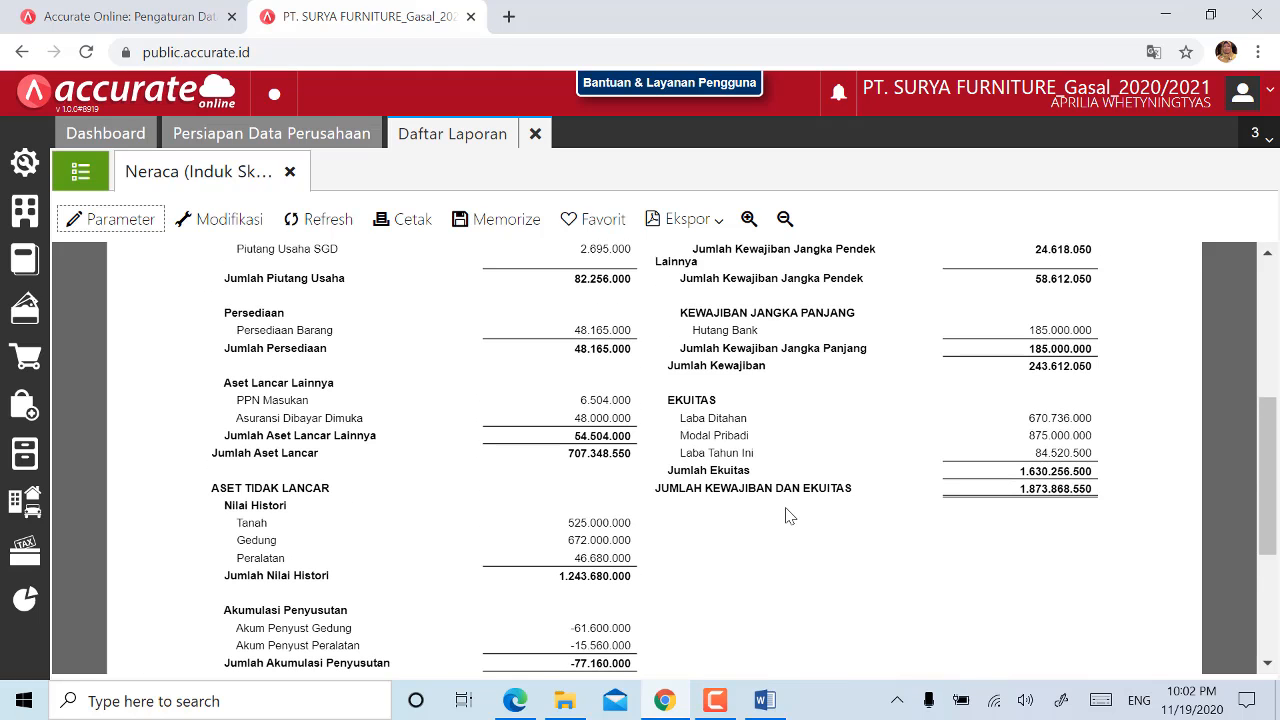
{"action": "scroll", "coordinate": [790, 515], "scroll_direction": "down", "scroll_amount": 2}
{"action": "scroll", "coordinate": [786, 514], "scroll_direction": "down", "scroll_amount": 2}
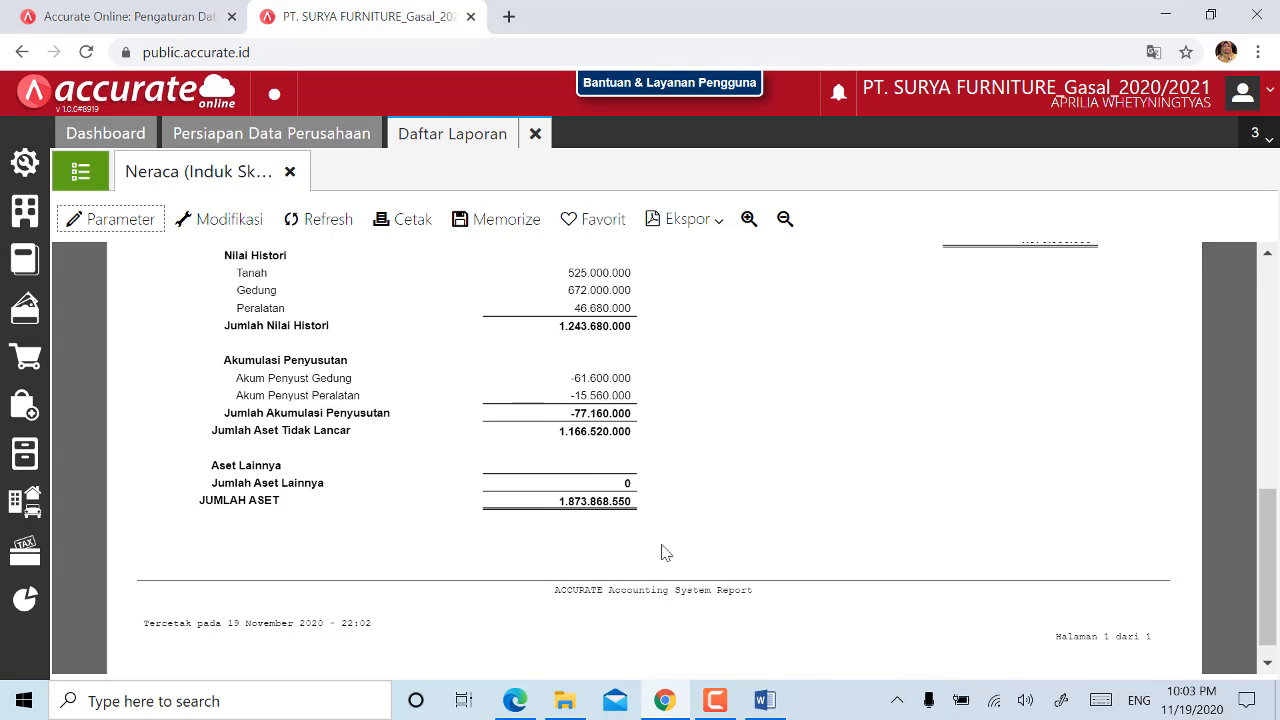
{"action": "scroll", "coordinate": [706, 528], "scroll_direction": "up", "scroll_amount": 1}
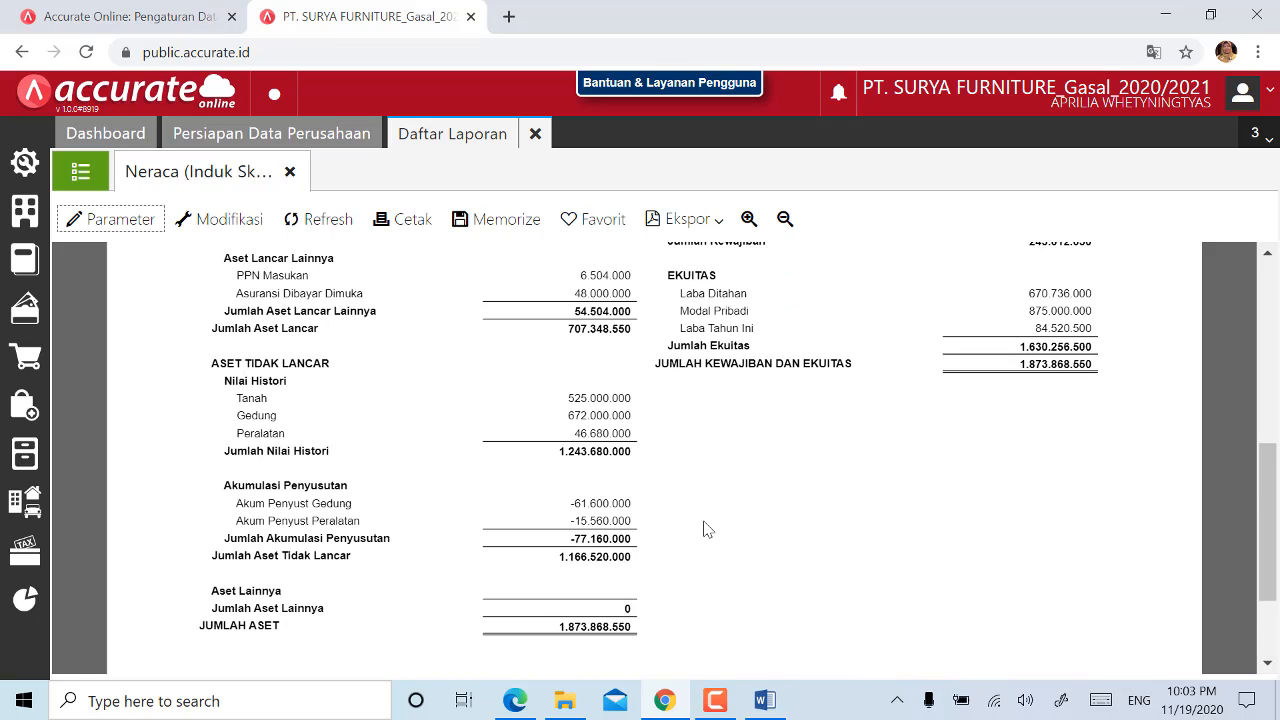
{"action": "scroll", "coordinate": [706, 528], "scroll_direction": "down", "scroll_amount": 1}
{"action": "scroll", "coordinate": [706, 528], "scroll_direction": "up", "scroll_amount": 10}
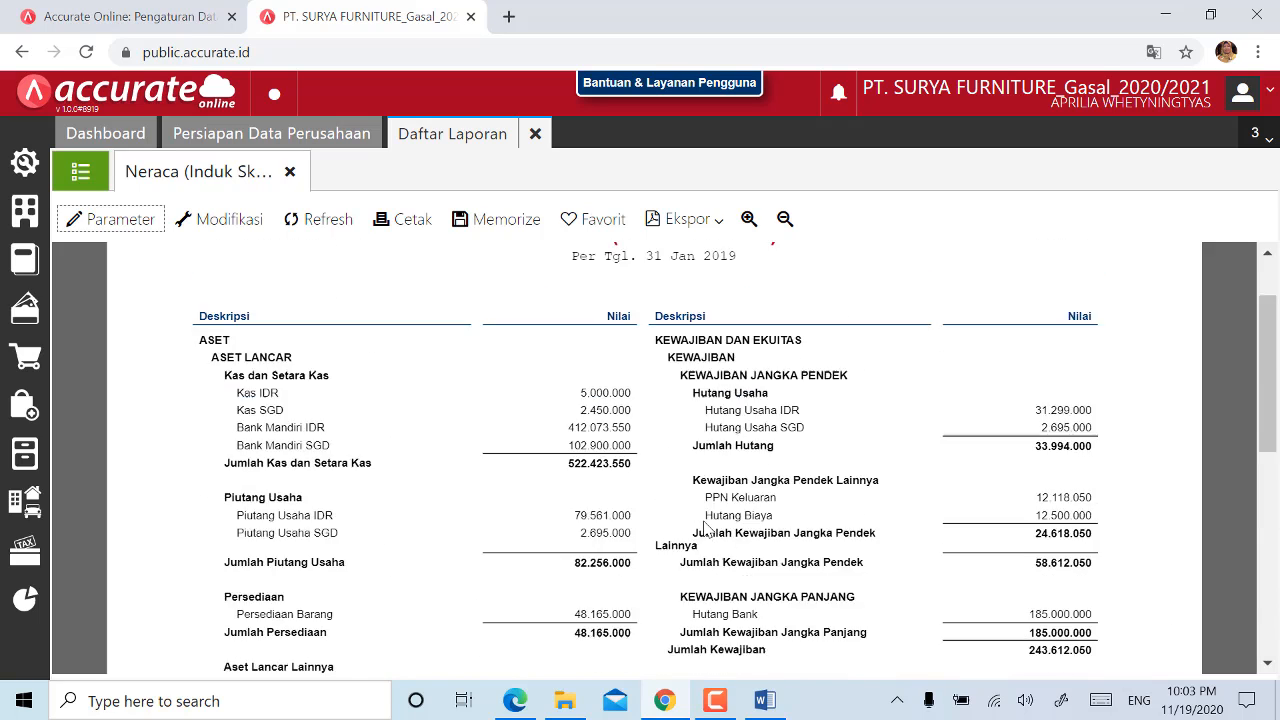
{"action": "scroll", "coordinate": [706, 528], "scroll_direction": "down", "scroll_amount": 10}
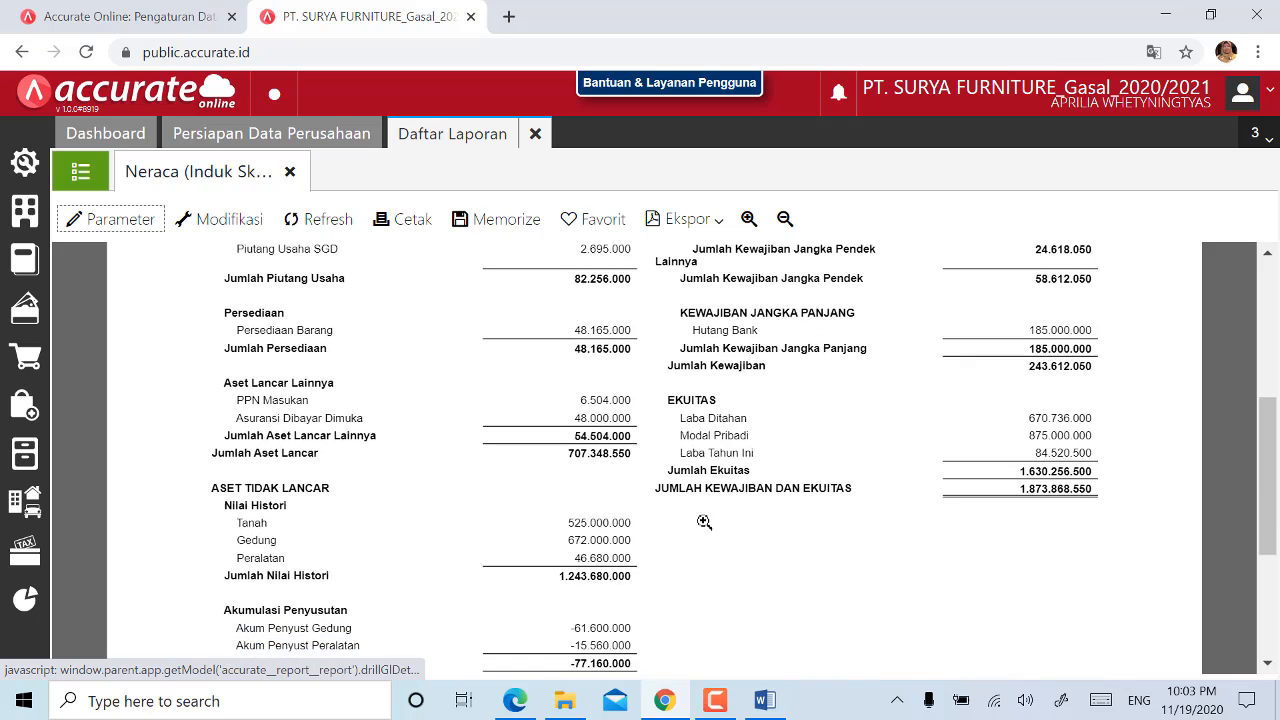
{"action": "scroll", "coordinate": [706, 528], "scroll_direction": "up", "scroll_amount": 1}
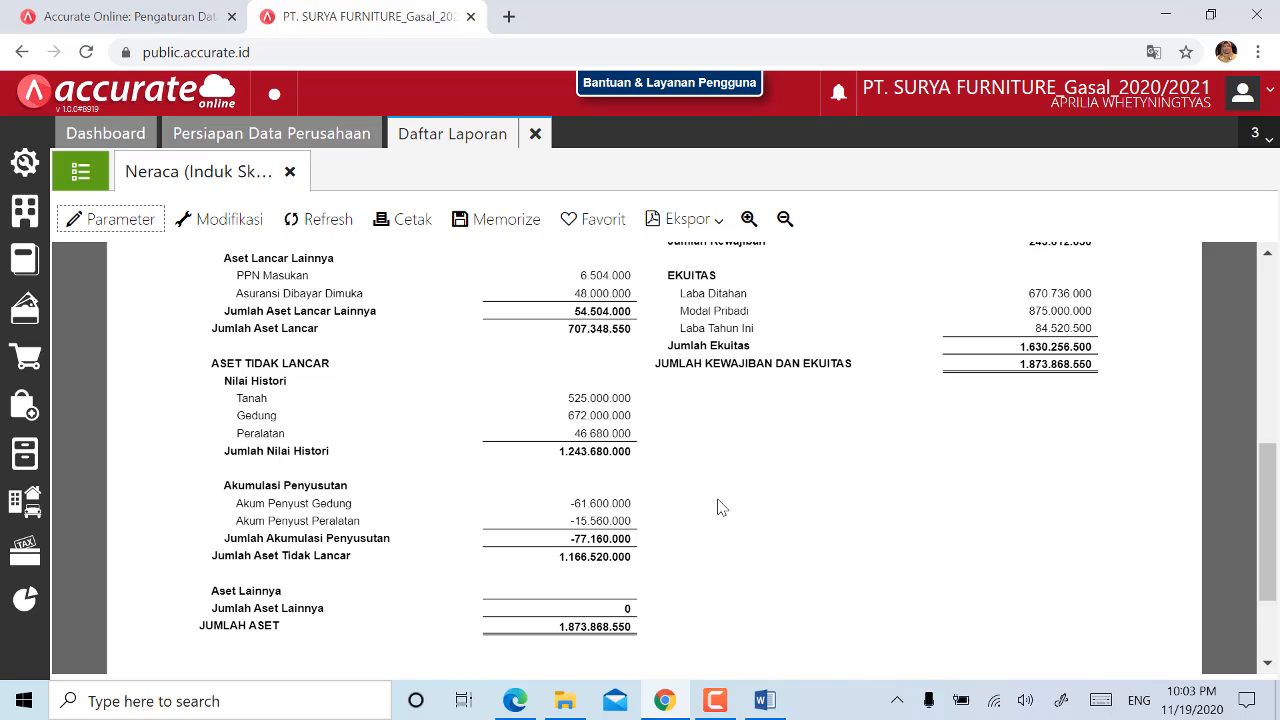
{"action": "scroll", "coordinate": [722, 508], "scroll_direction": "down", "scroll_amount": 3}
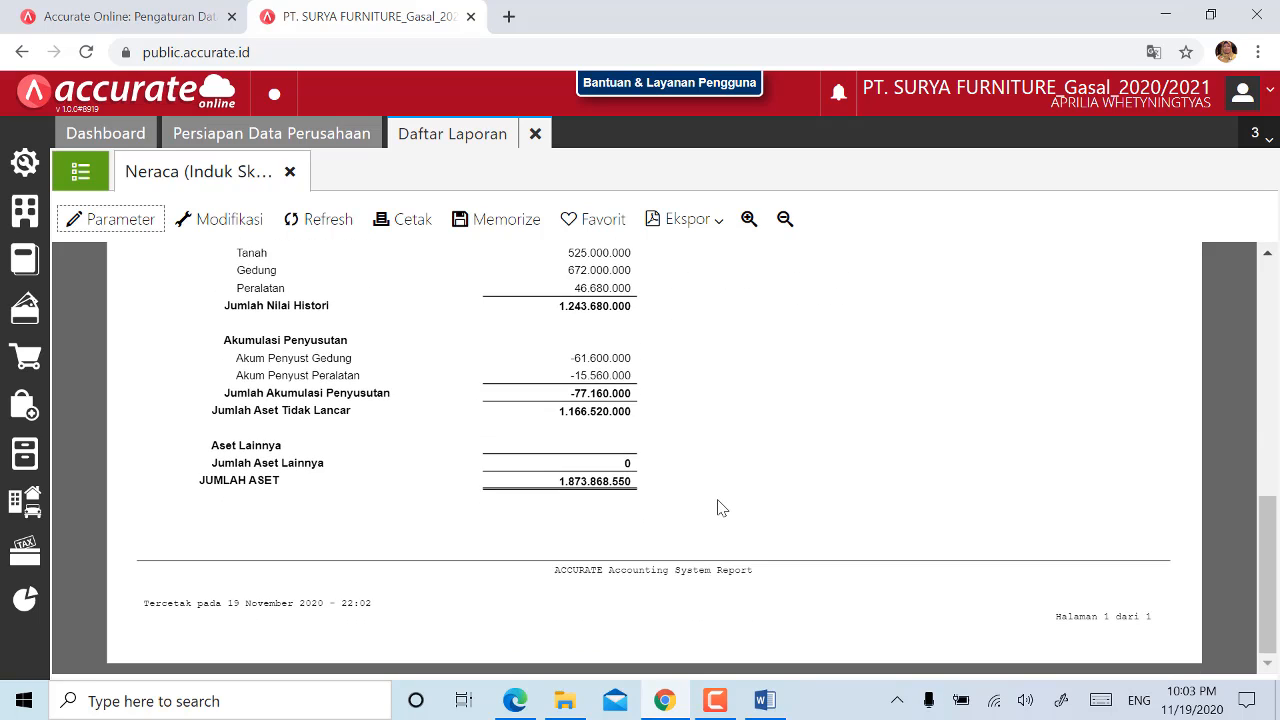
- Switch to Word and paste the captured balance sheet screenshot below the last image in LINK YOUTUBE MATKUL
{"action": "left_click", "coordinate": [765, 701]}
{"action": "scroll", "coordinate": [771, 565], "scroll_direction": "down", "scroll_amount": 5}
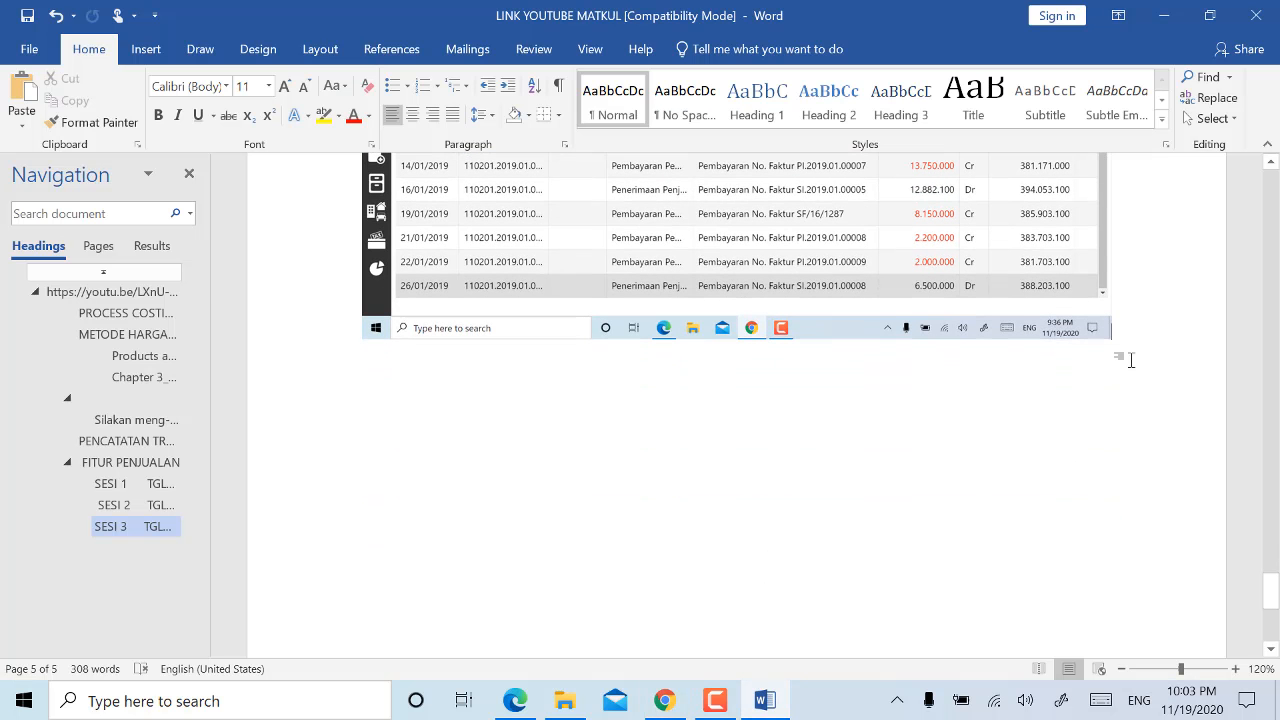
{"action": "left_click", "coordinate": [994, 409]}
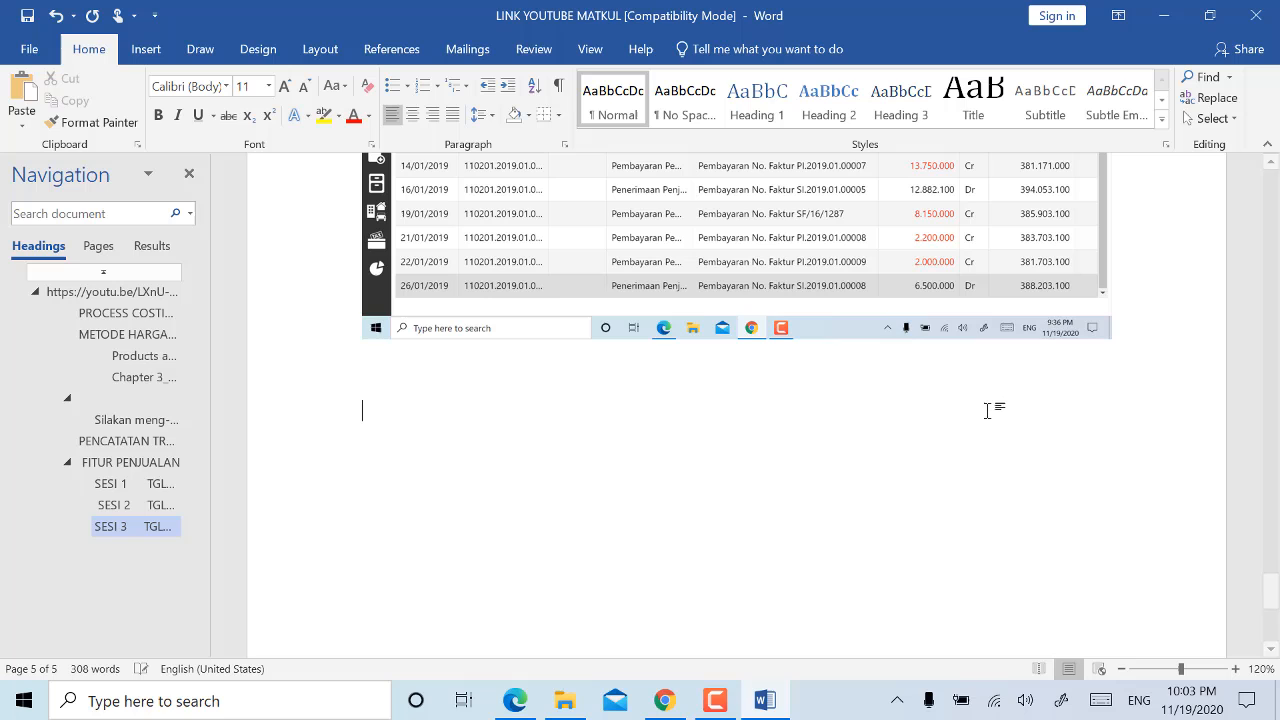
{"action": "right_click", "coordinate": [611, 429]}
{"action": "left_click", "coordinate": [652, 237]}
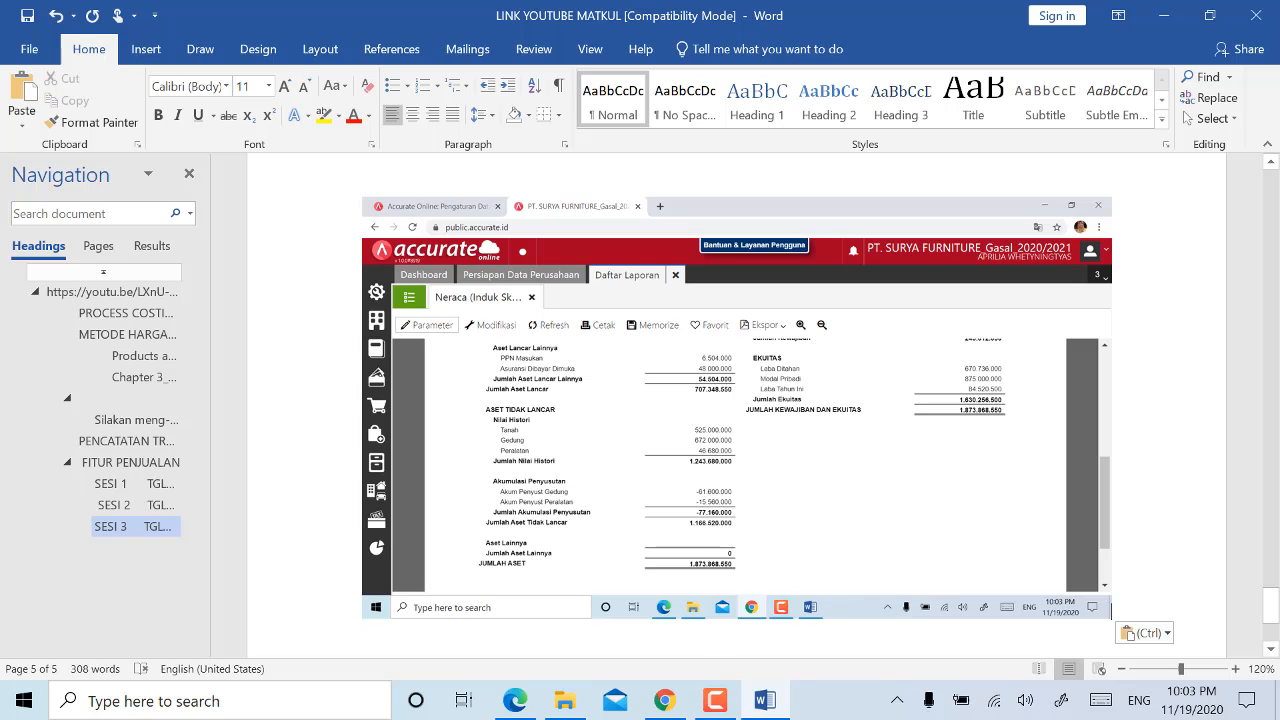
- Return to Accurate Online in Chrome, look over the balance sheet totals again, and close the Daftar Laporan
{"action": "left_click", "coordinate": [664, 702]}
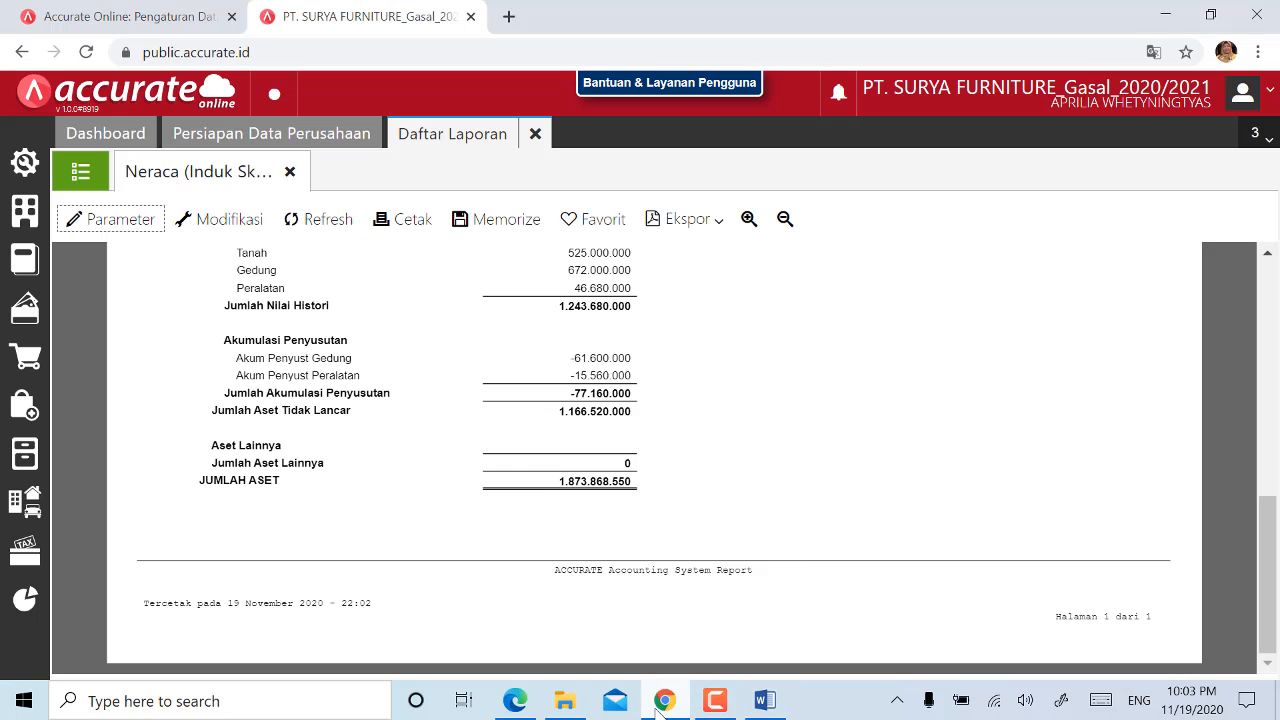
{"action": "scroll", "coordinate": [662, 525], "scroll_direction": "up", "scroll_amount": 5}
{"action": "scroll", "coordinate": [662, 525], "scroll_direction": "down", "scroll_amount": 5}
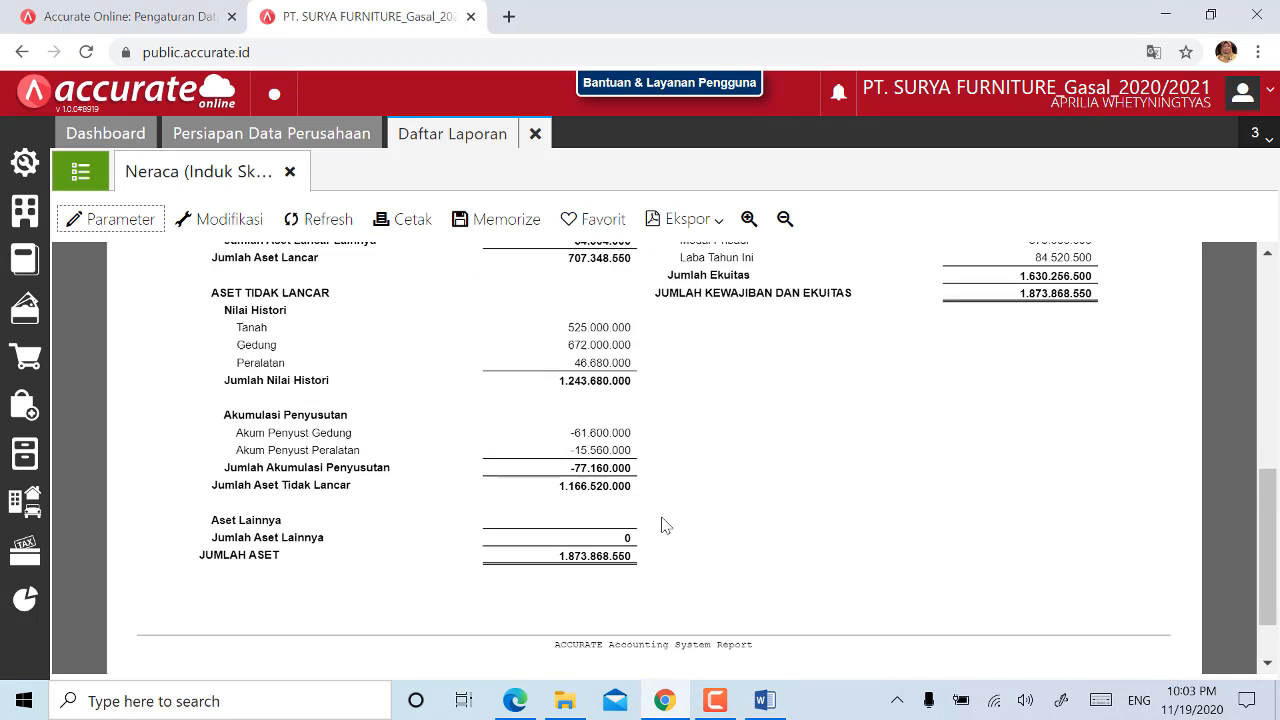
{"action": "left_click", "coordinate": [537, 141]}
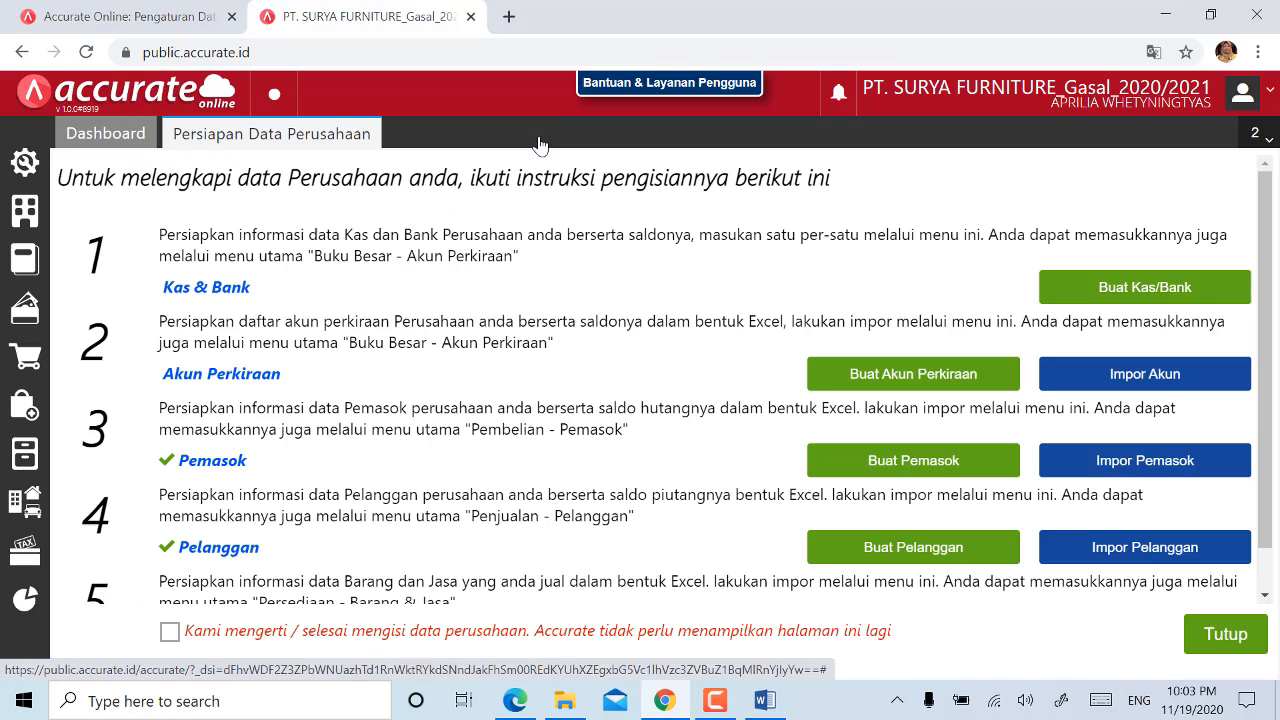